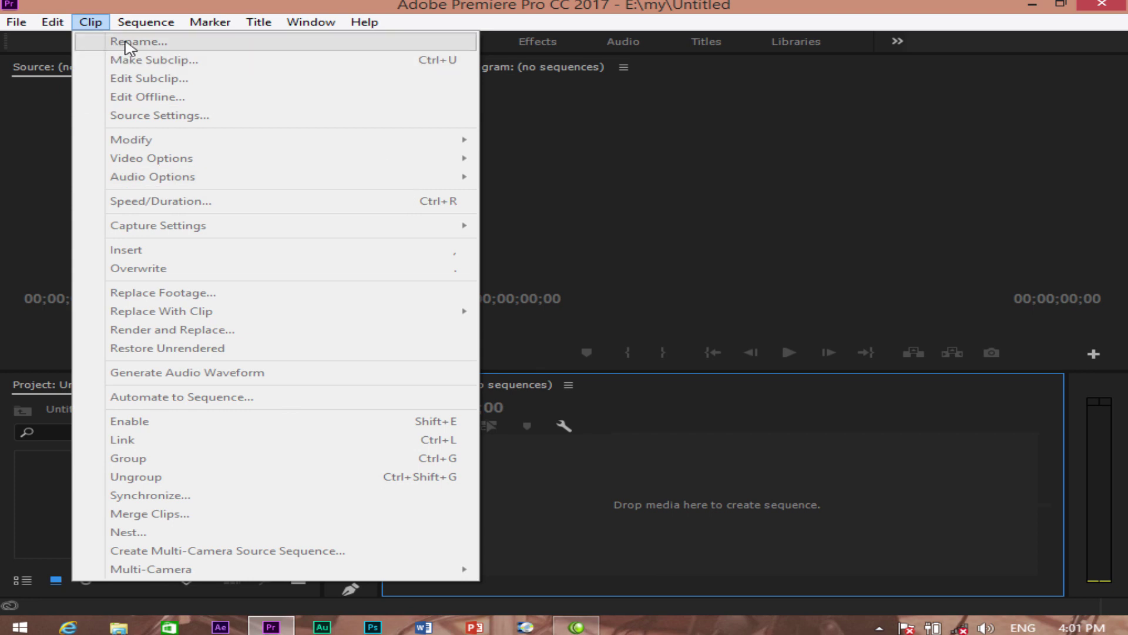
Import the Ahmed Chawki Tsunami official music video and place it on the timeline as a new sequence.
{"action": "left_click", "coordinate": [655, 237]}
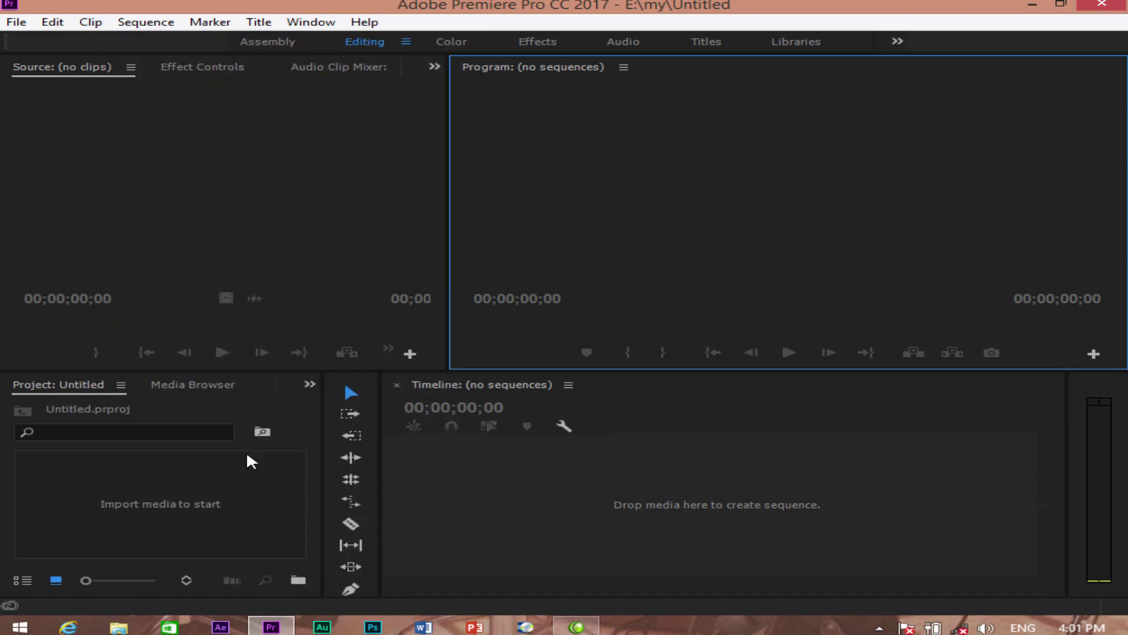
{"action": "left_click", "coordinate": [277, 506]}
{"action": "double_click", "coordinate": [277, 504]}
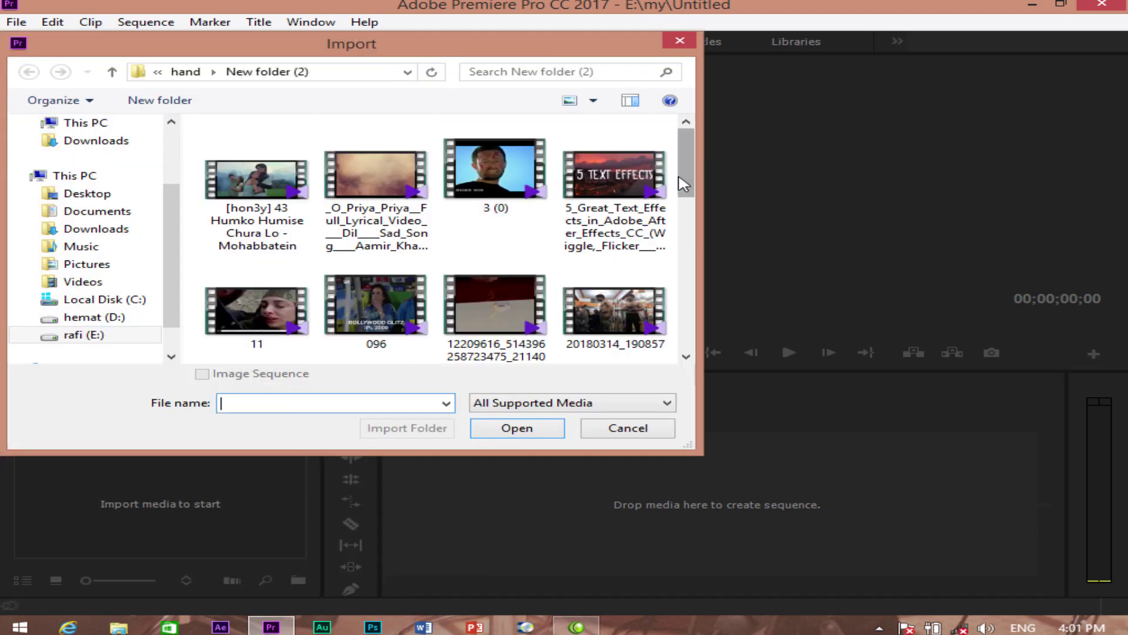
{"action": "scroll", "coordinate": [440, 238], "scroll_direction": "down", "scroll_amount": 1}
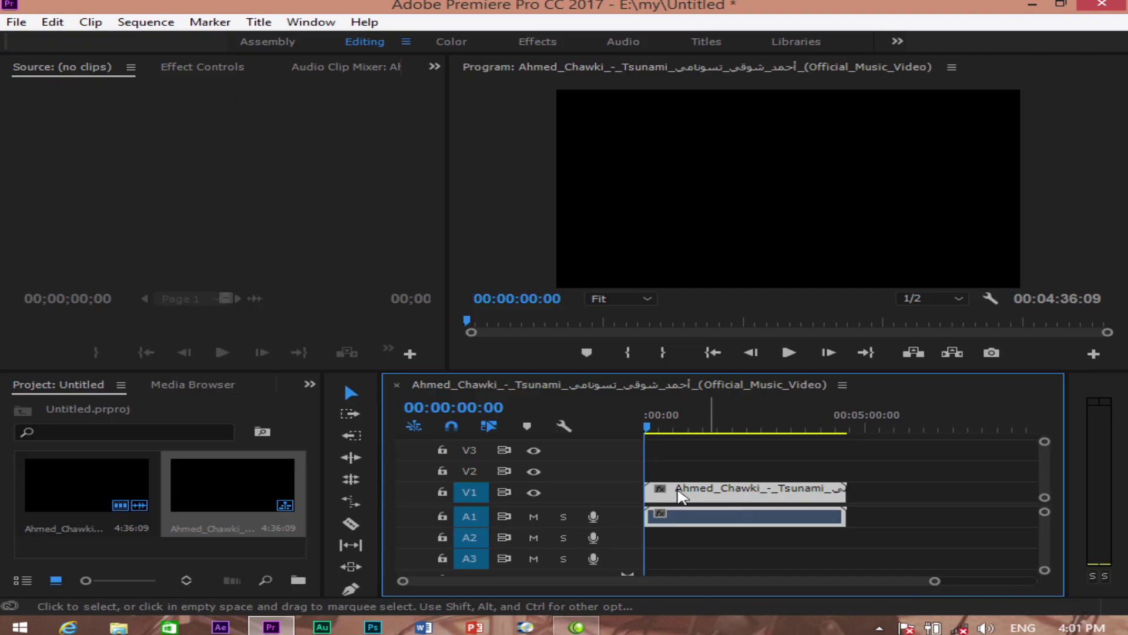
Rename the music video clip on the timeline, entering a short first name as the clip name.
{"action": "left_click", "coordinate": [89, 24]}
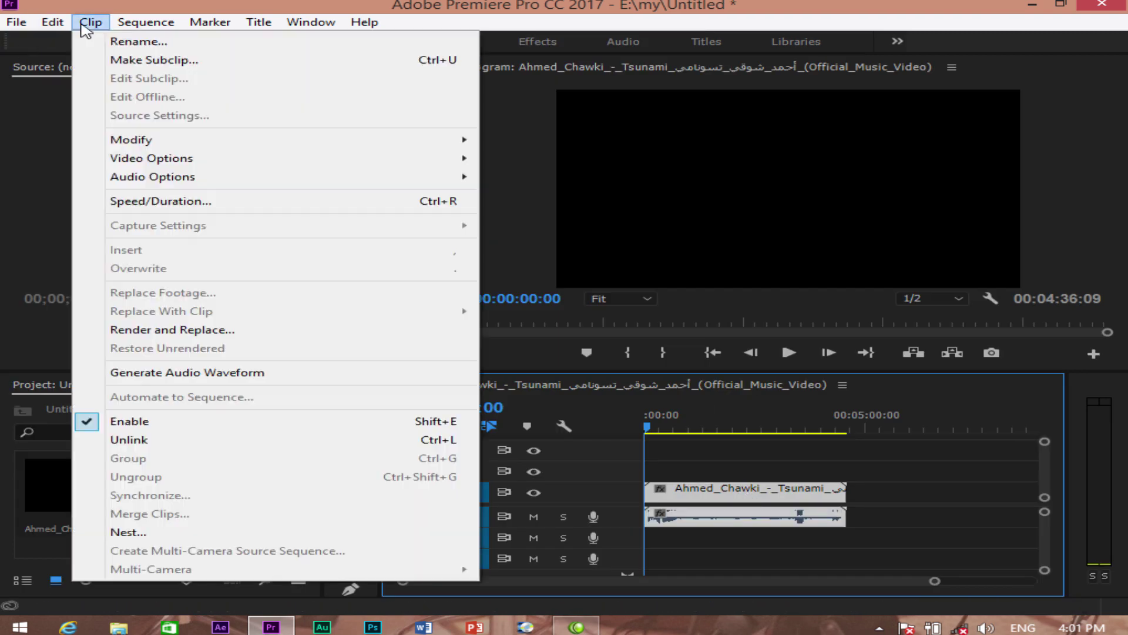
{"action": "left_click", "coordinate": [124, 53]}
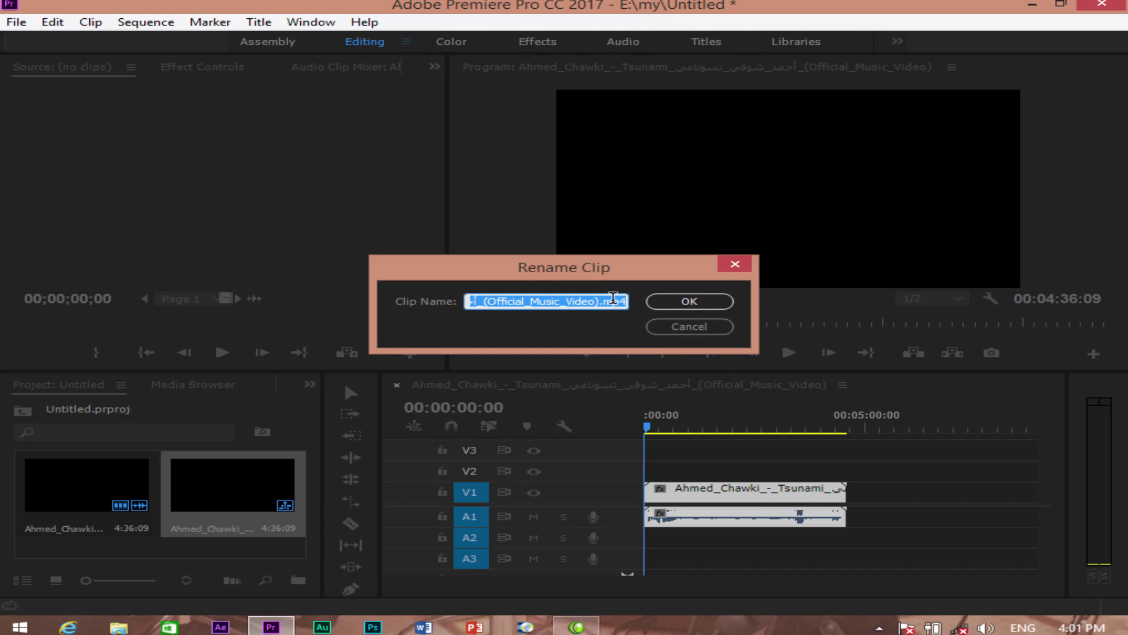
{"action": "left_click_drag", "start_coordinate": [626, 303], "coordinate": [352, 302]}
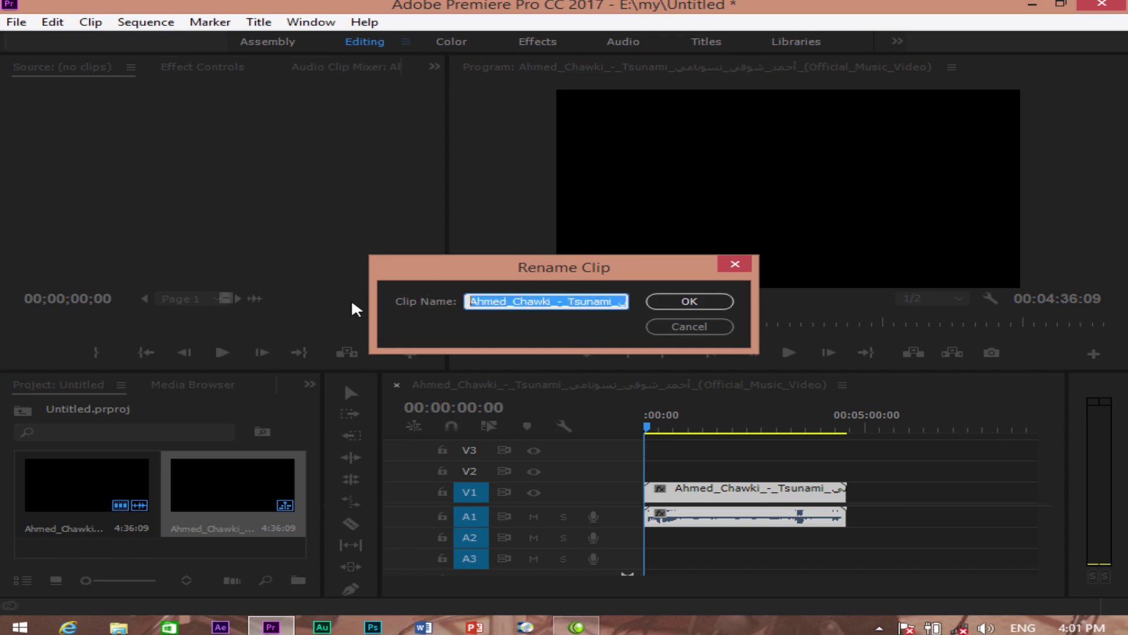
{"action": "type", "text": "hhhhhh"}
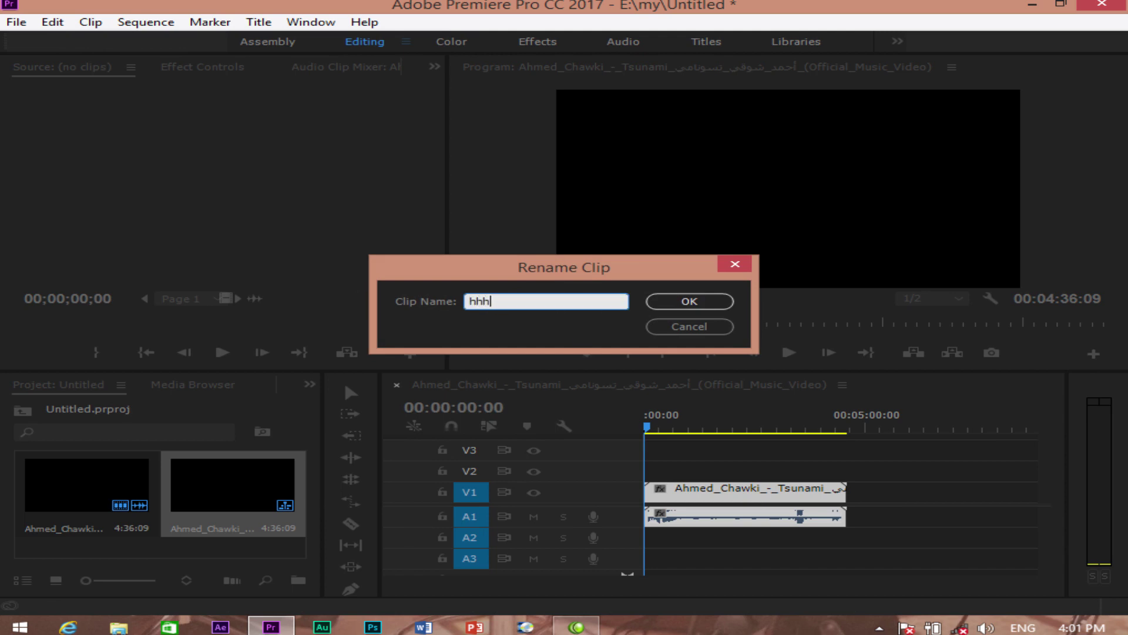
{"action": "key", "text": "BackSpace"}
{"action": "key", "text": "BackSpace"}
{"action": "key", "text": "BackSpace"}
{"action": "key", "text": "BackSpace"}
{"action": "key", "text": "BackSpace"}
{"action": "key", "text": "BackSpace"}
{"action": "type", "text": "Ali"}
{"action": "left_click", "coordinate": [696, 303]}
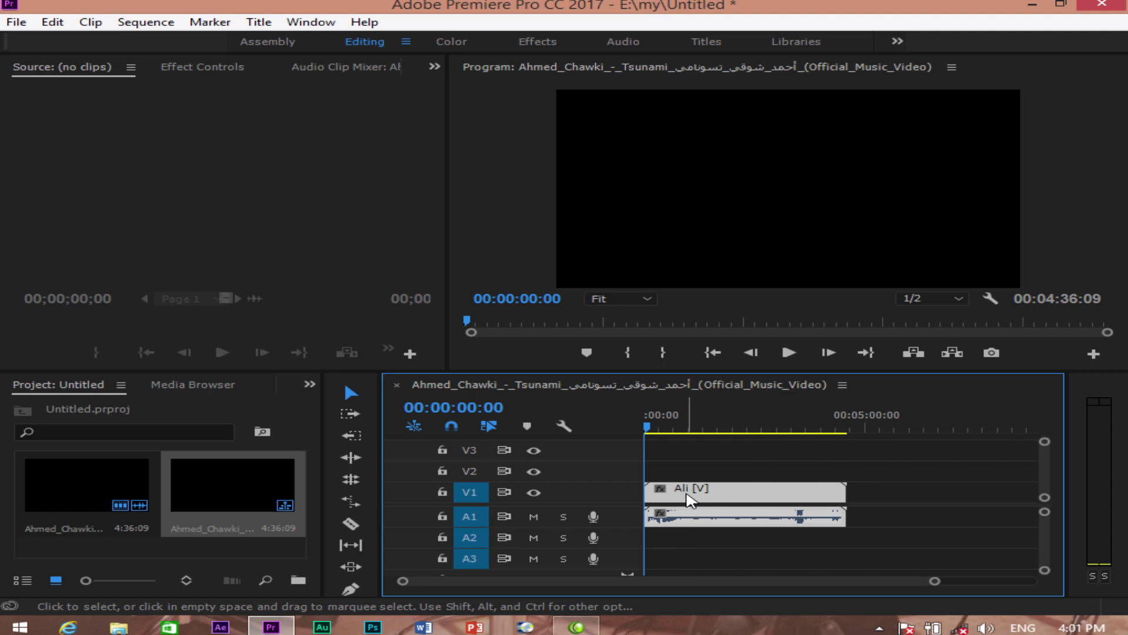
{"action": "left_click", "coordinate": [91, 22]}
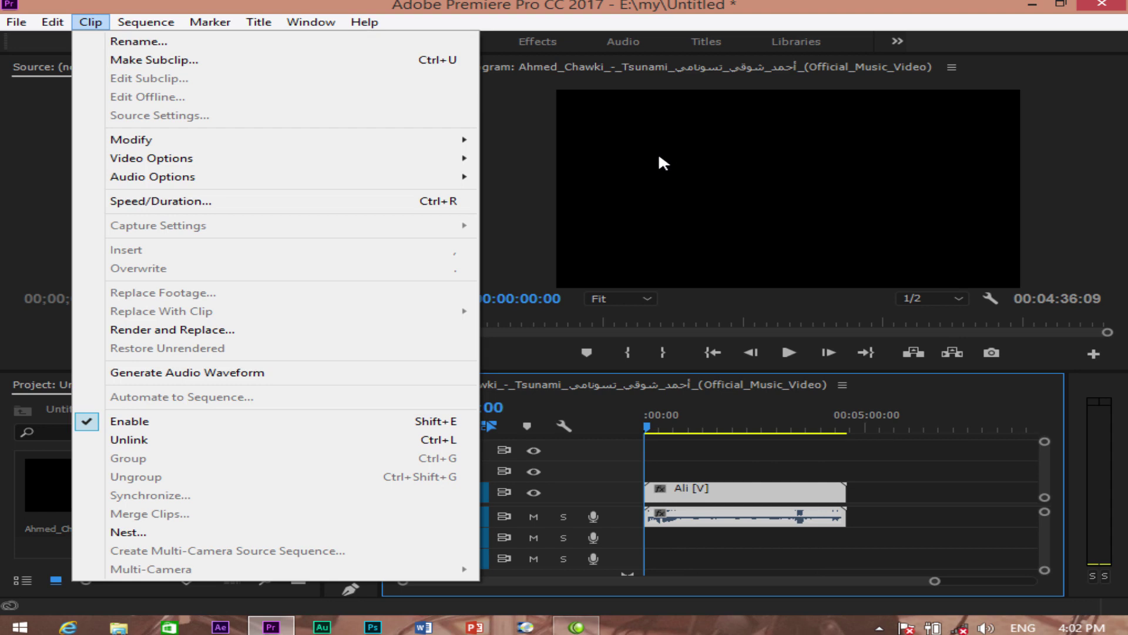
{"action": "left_click", "coordinate": [776, 171]}
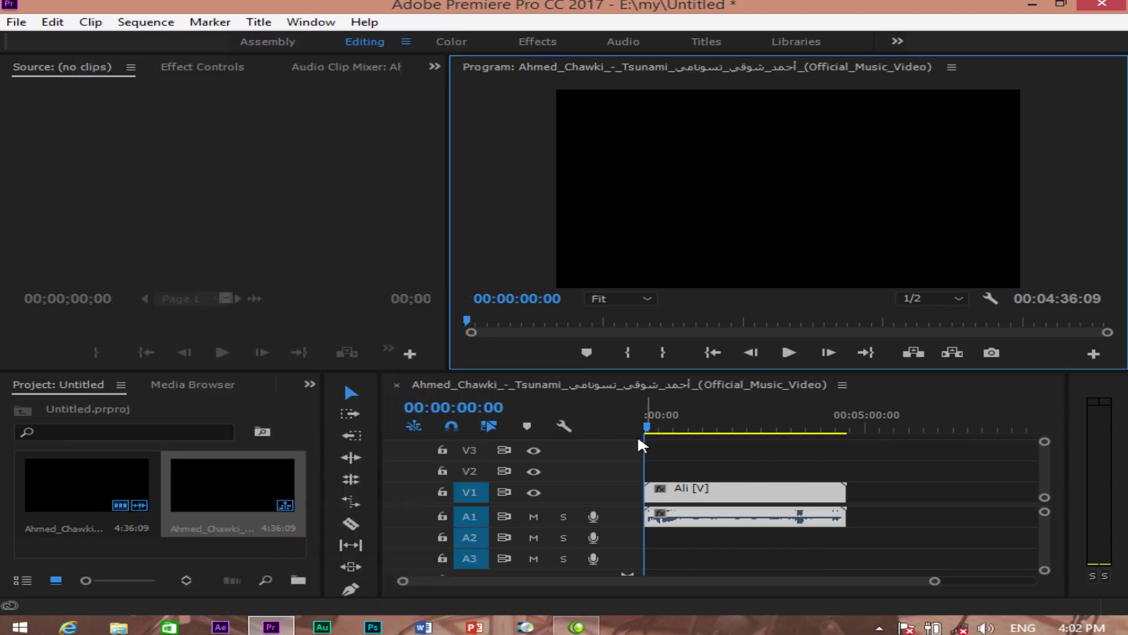
{"action": "left_click_drag", "start_coordinate": [644, 426], "coordinate": [656, 426]}
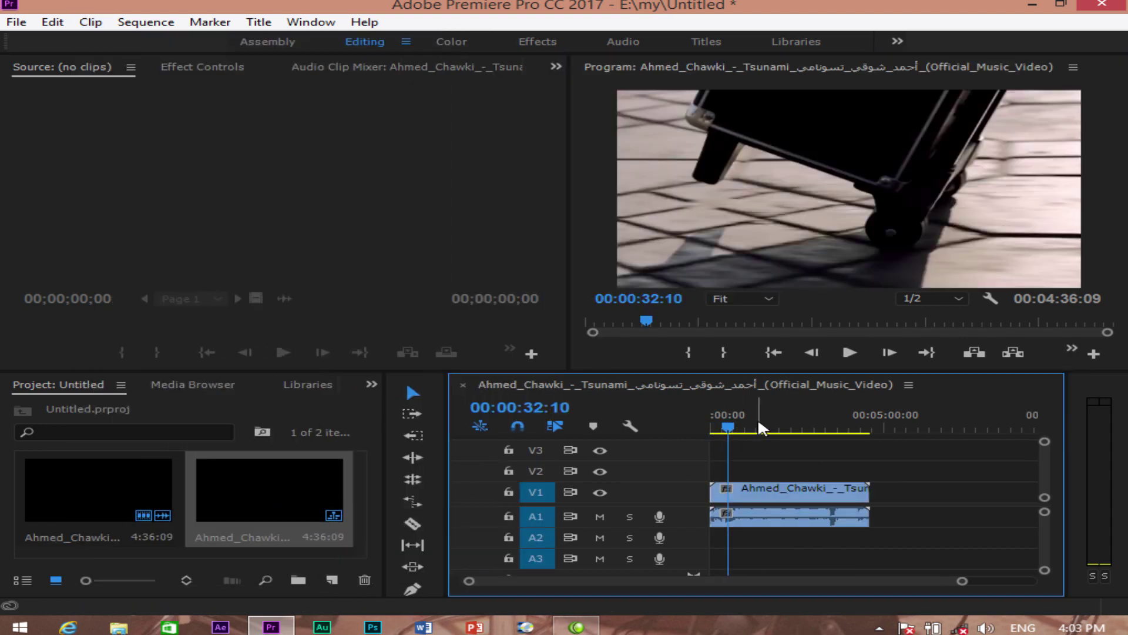
Load the sequence in the Source monitor and mark an In to Out range of about 18 seconds ending at 00:01:25:01.
{"action": "left_click", "coordinate": [757, 425]}
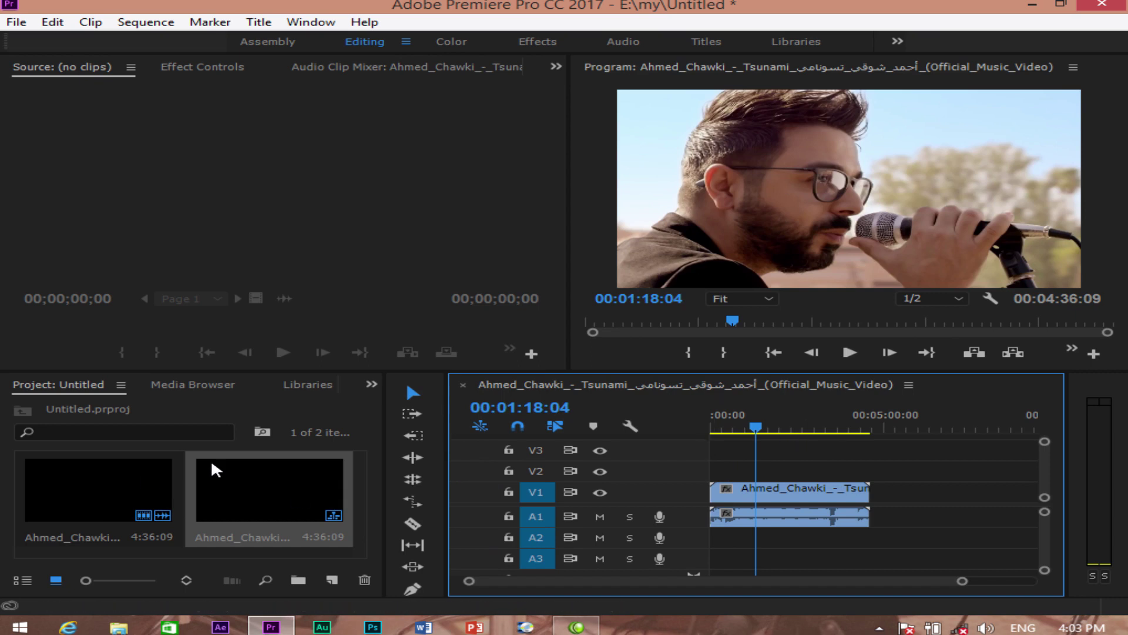
{"action": "double_click", "coordinate": [305, 489]}
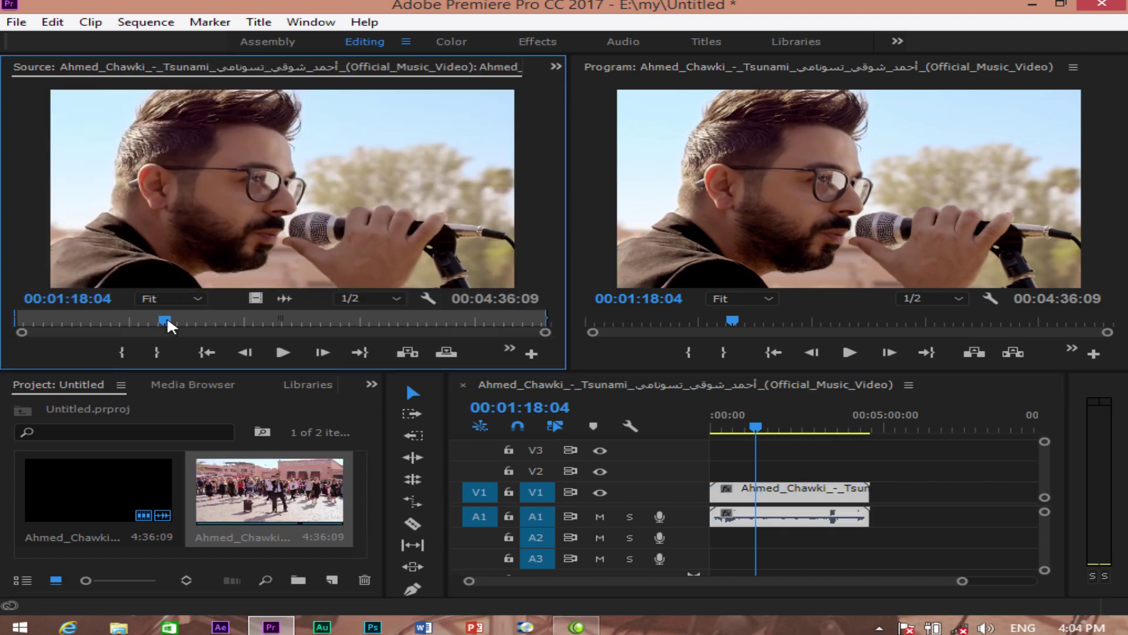
{"action": "left_click_drag", "start_coordinate": [166, 321], "coordinate": [143, 321]}
{"action": "left_click", "coordinate": [122, 352]}
{"action": "left_click_drag", "start_coordinate": [142, 321], "coordinate": [177, 321]}
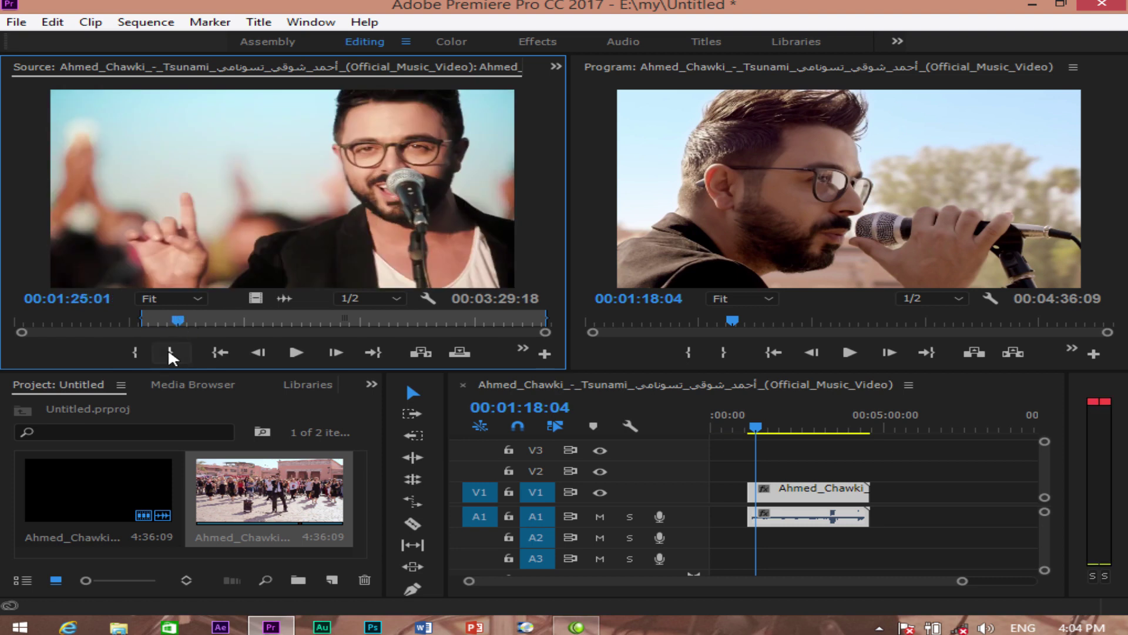
{"action": "left_click", "coordinate": [170, 352]}
{"action": "left_click", "coordinate": [177, 322]}
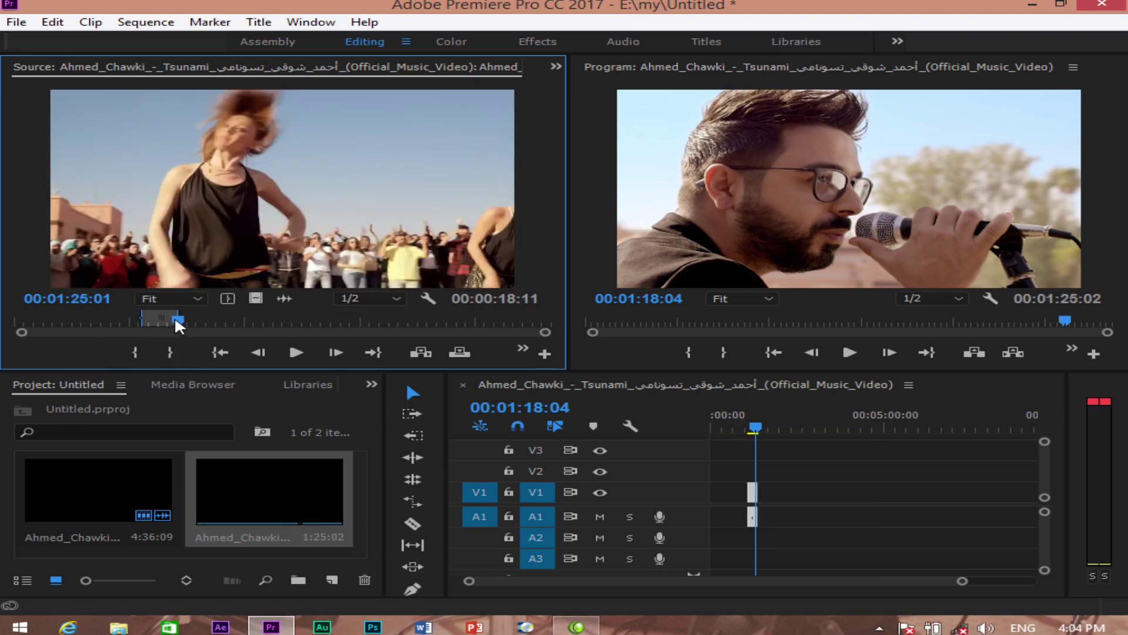
Make a subclip named asd from the marked source range, with trims restricted to the subclip boundaries.
{"action": "left_click", "coordinate": [91, 24]}
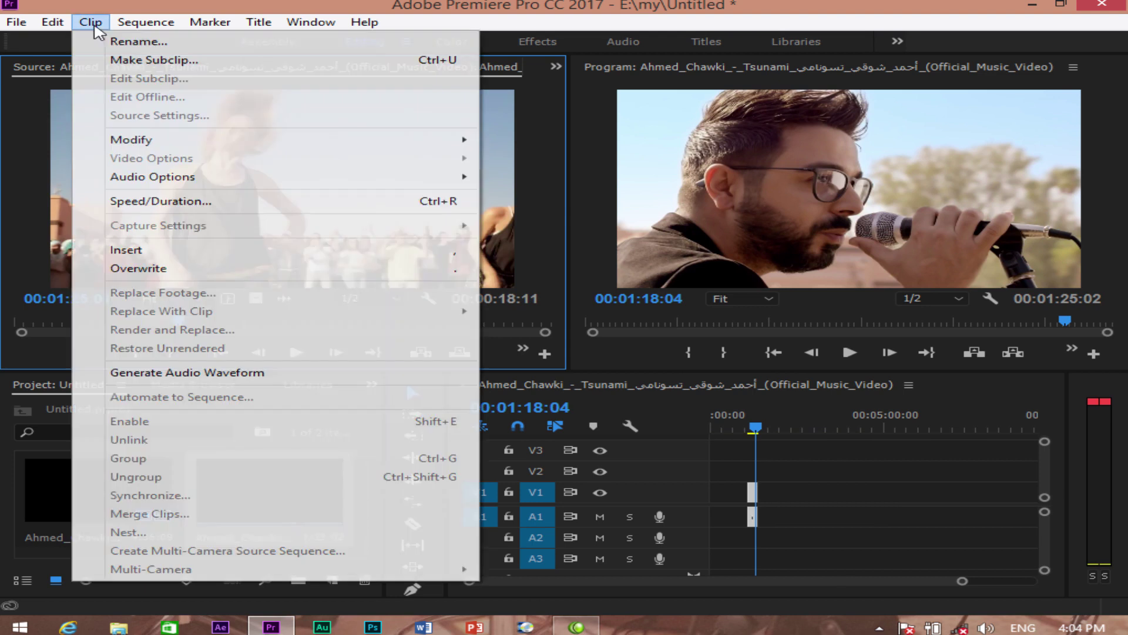
{"action": "left_click", "coordinate": [226, 65]}
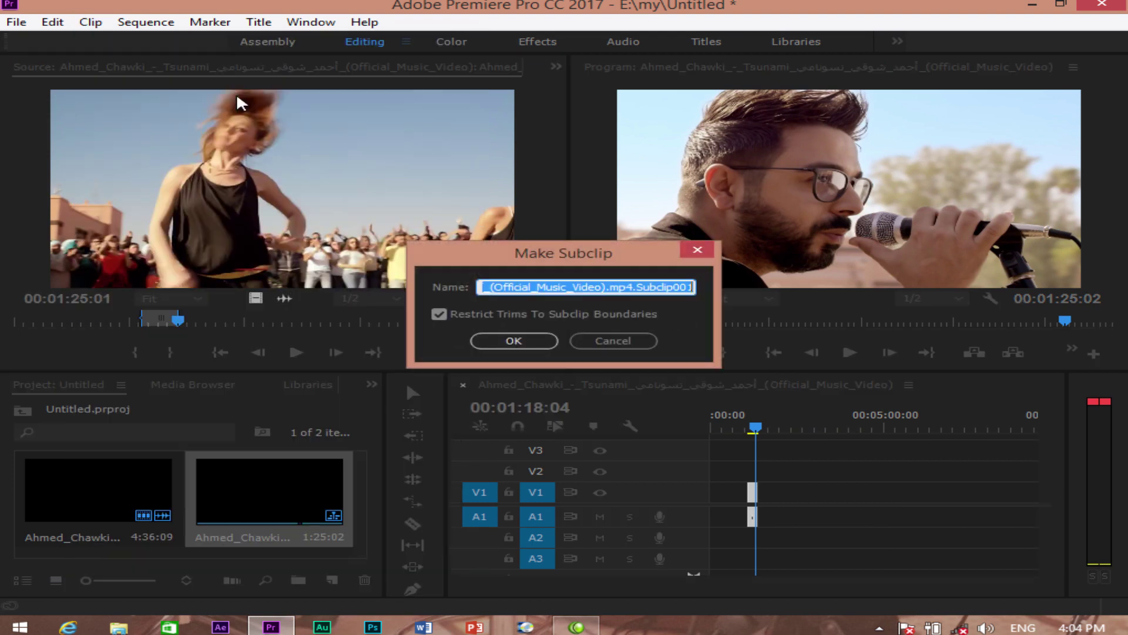
{"action": "left_click_drag", "start_coordinate": [693, 286], "coordinate": [403, 286]}
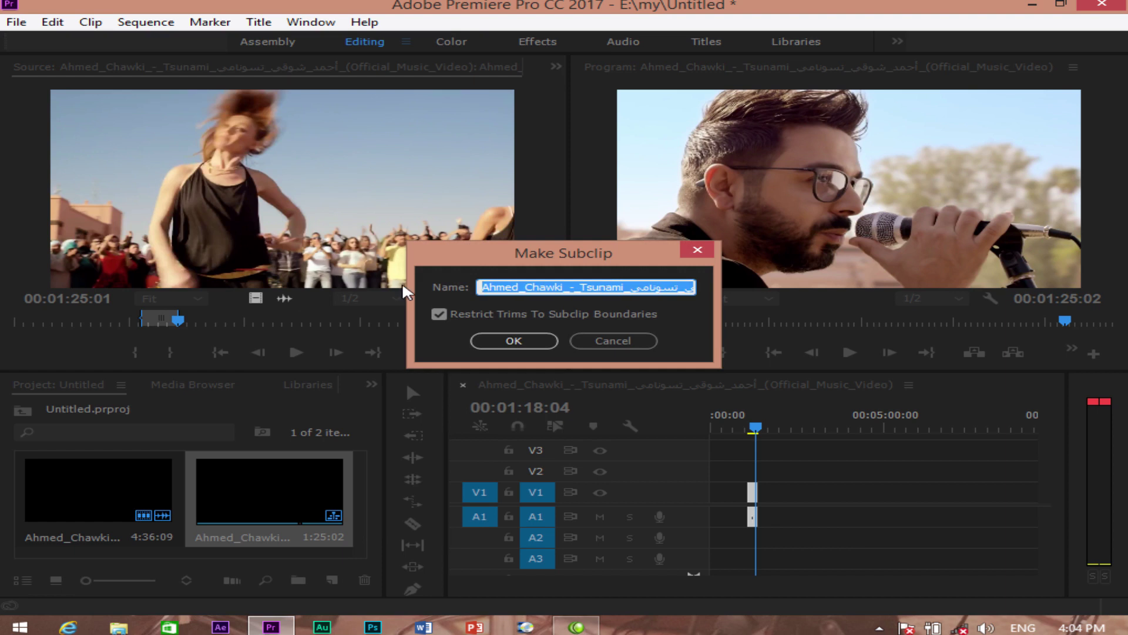
{"action": "type", "text": "asd"}
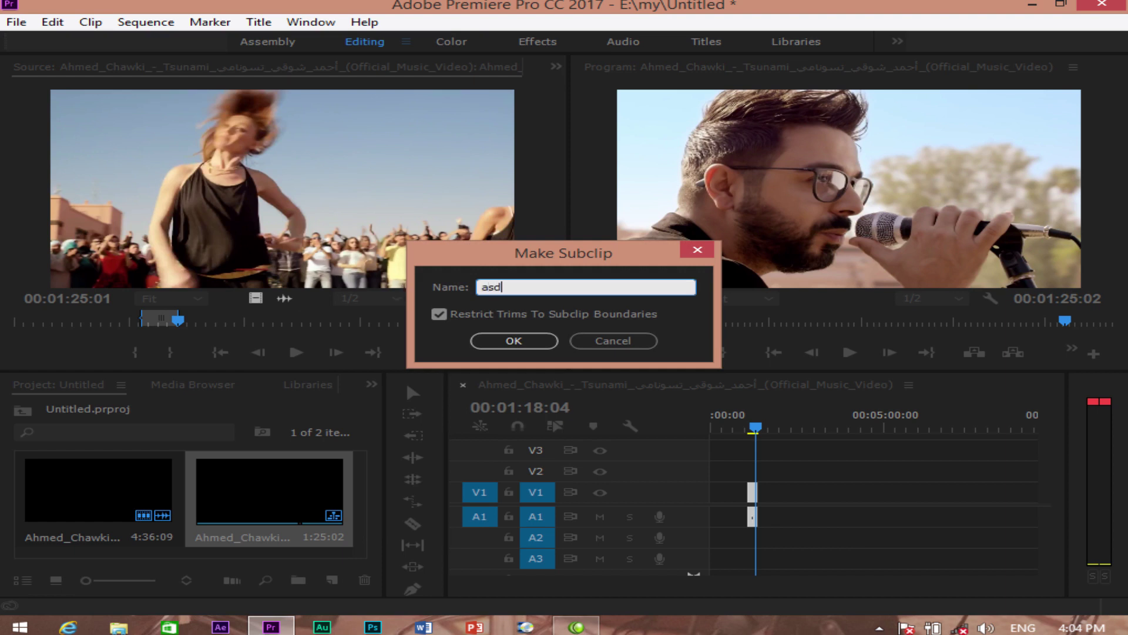
{"action": "left_click", "coordinate": [513, 341]}
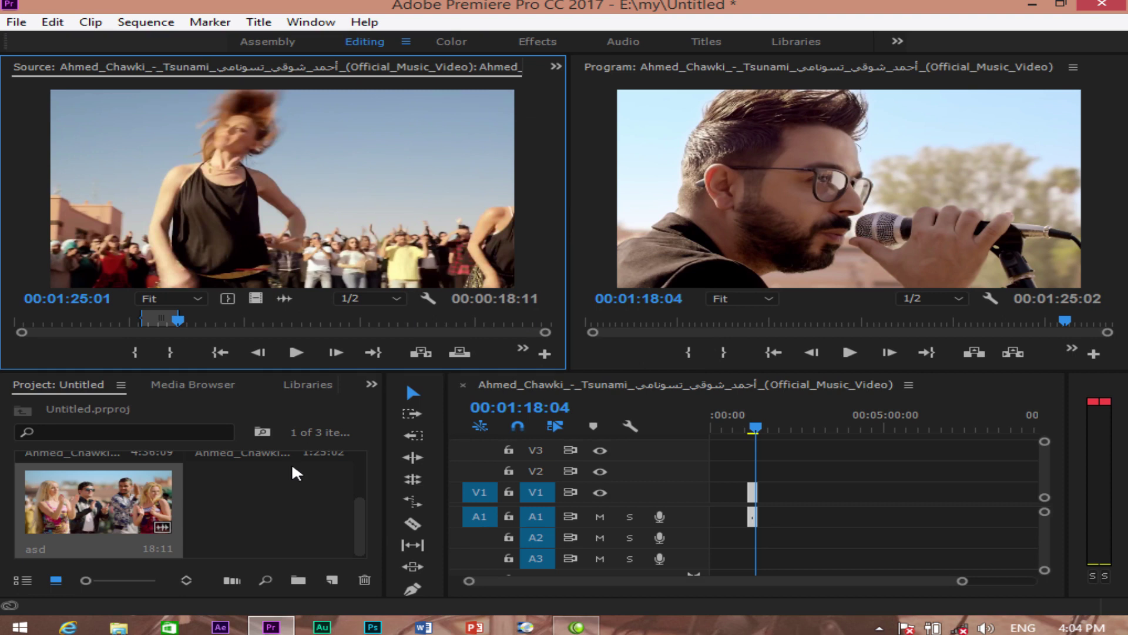
Play the shortened clip on the timeline from its start and inspect the footage near its end.
{"action": "mouse_move", "coordinate": [751, 428]}
{"action": "left_mouse_down"}
{"action": "mouse_move", "coordinate": [738, 428]}
{"action": "mouse_move", "coordinate": [749, 425]}
{"action": "left_mouse_up"}
{"action": "key", "text": "space"}
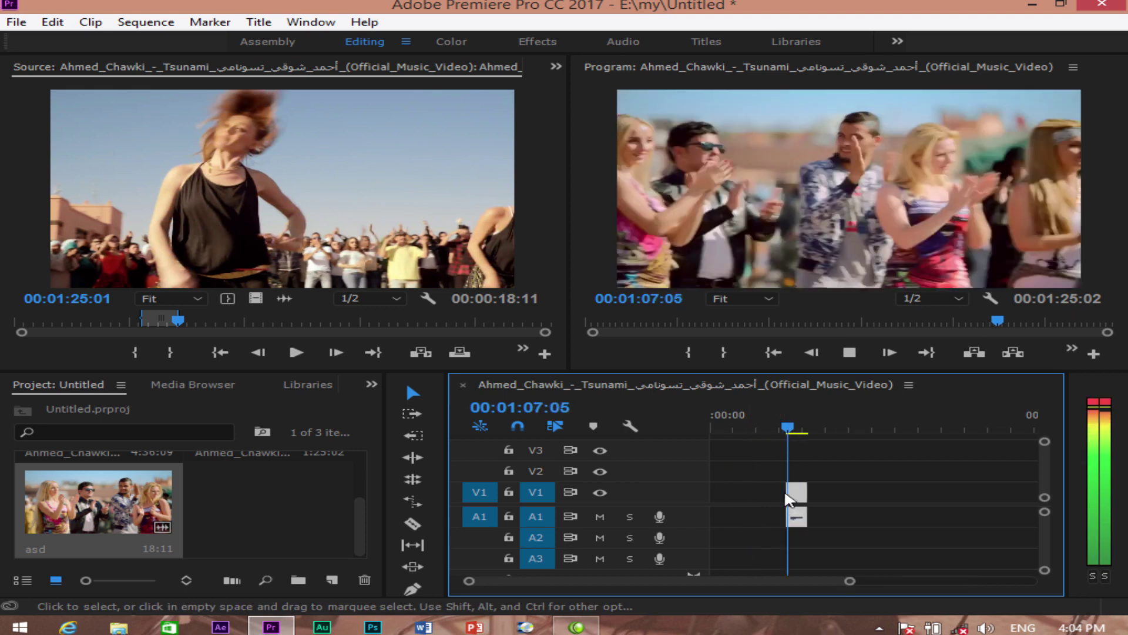
{"action": "key", "text": "="}
{"action": "key", "text": "space"}
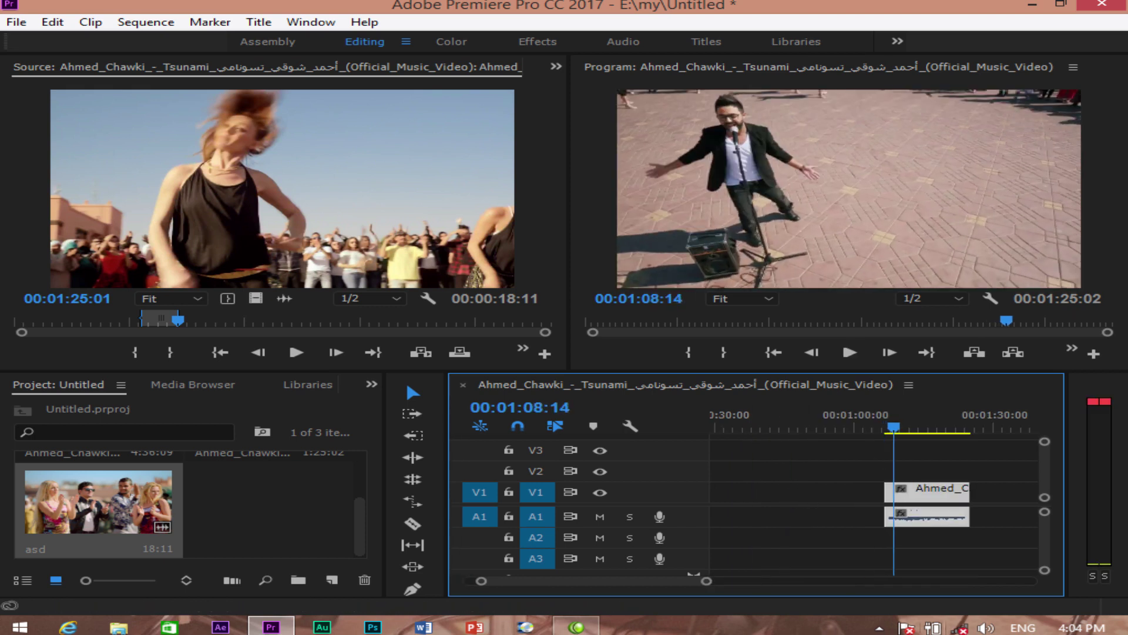
{"action": "left_click", "coordinate": [985, 627]}
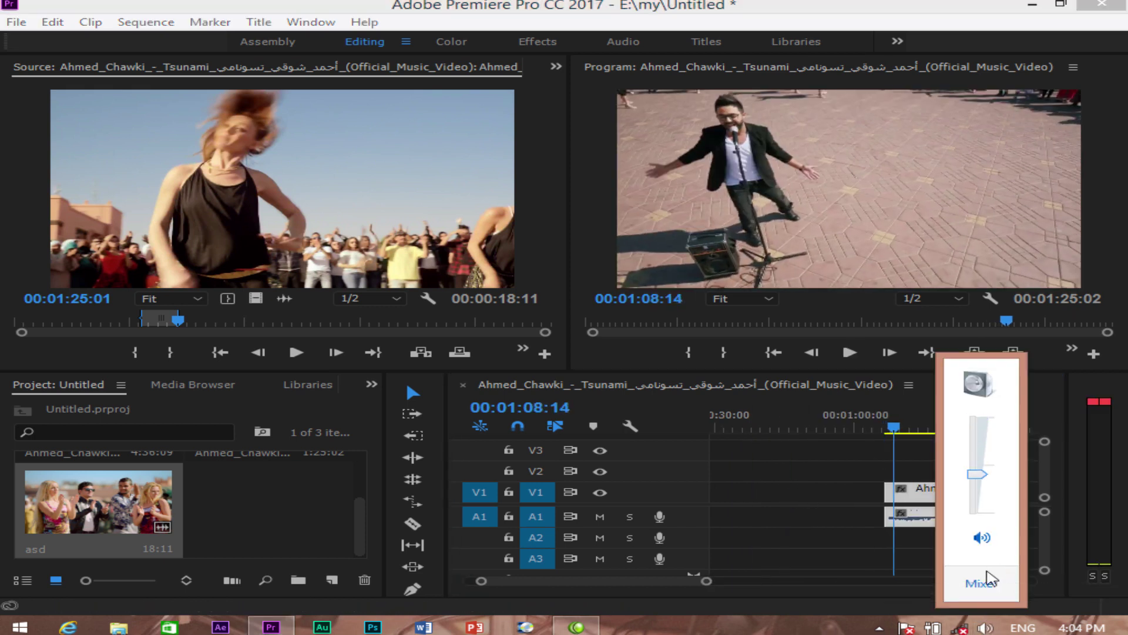
{"action": "left_click", "coordinate": [893, 433]}
{"action": "left_click", "coordinate": [956, 433]}
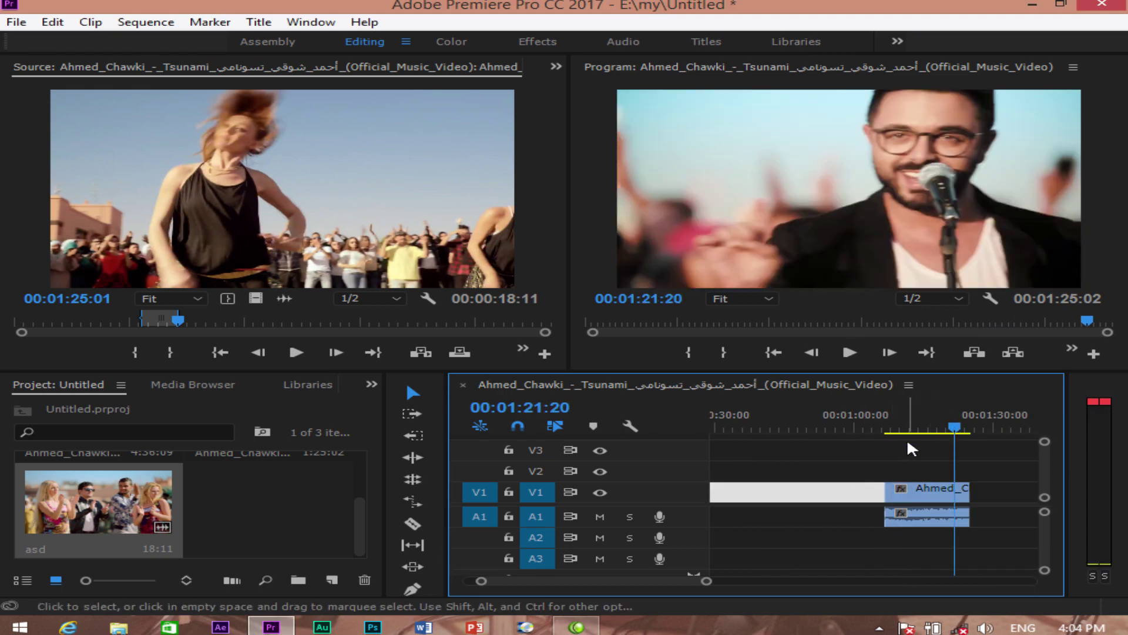
Ripple-delete the empty gap before the shortened clip on the V1 track.
{"action": "left_click_drag", "start_coordinate": [361, 529], "coordinate": [366, 501]}
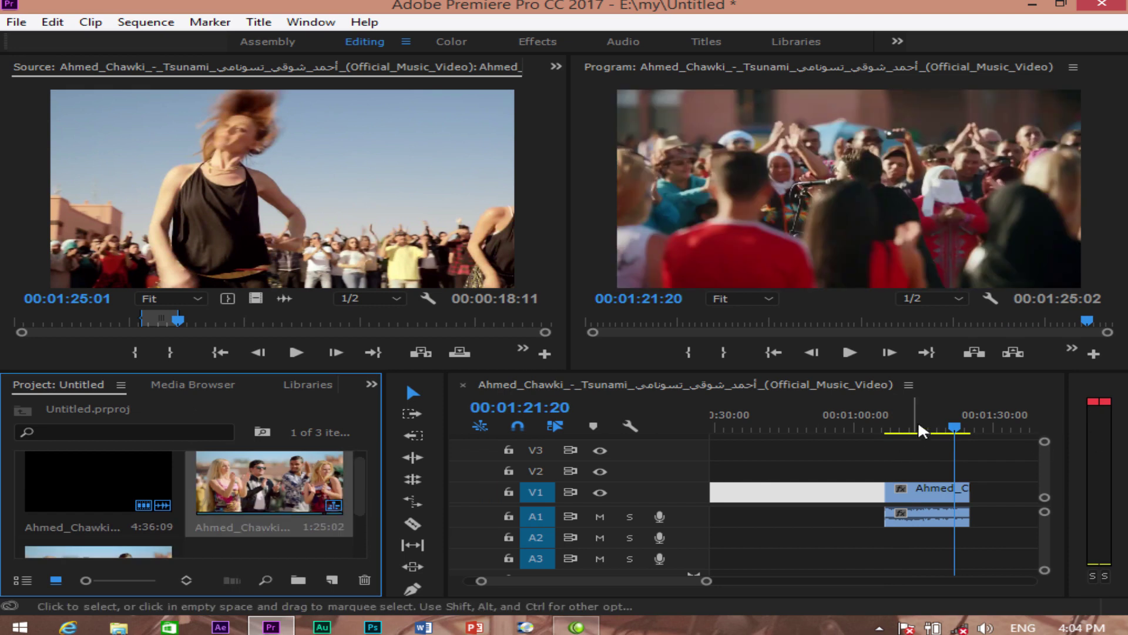
{"action": "left_click_drag", "start_coordinate": [921, 432], "coordinate": [748, 443]}
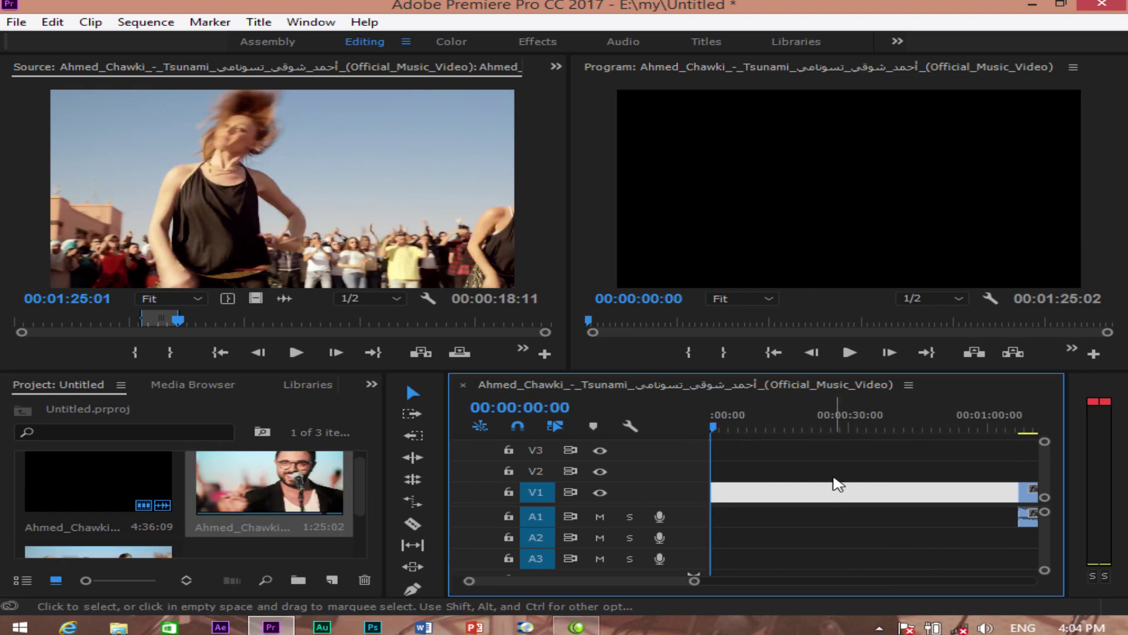
{"action": "right_click", "coordinate": [826, 493]}
{"action": "left_click", "coordinate": [849, 497]}
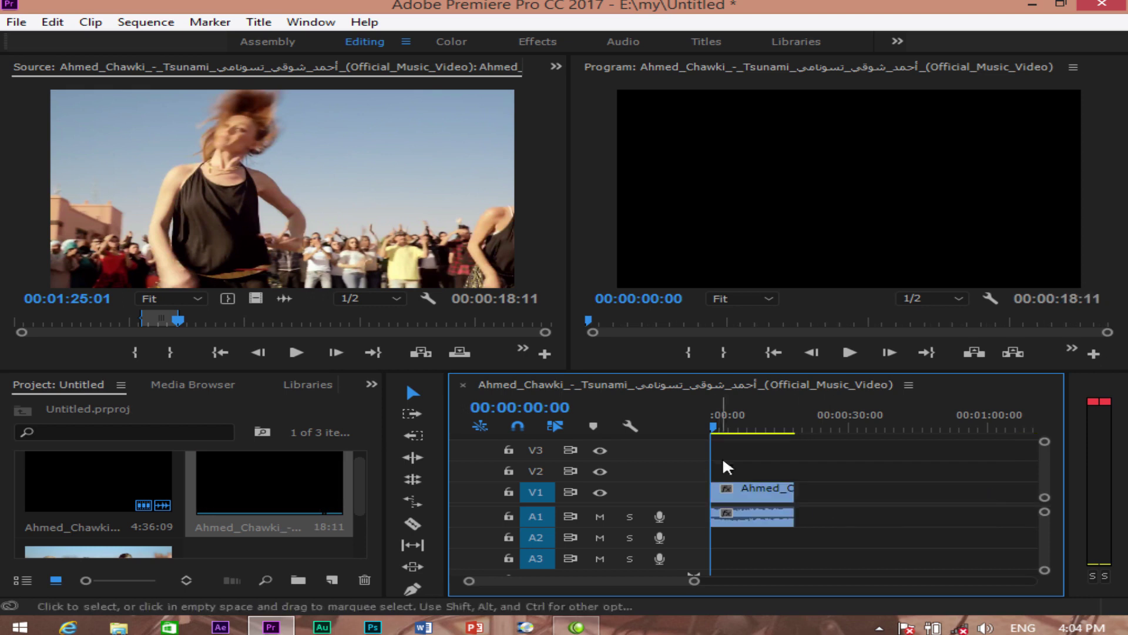
Delete the remaining clip from the timeline and remove its empty sequence from the project.
{"action": "left_click", "coordinate": [756, 500]}
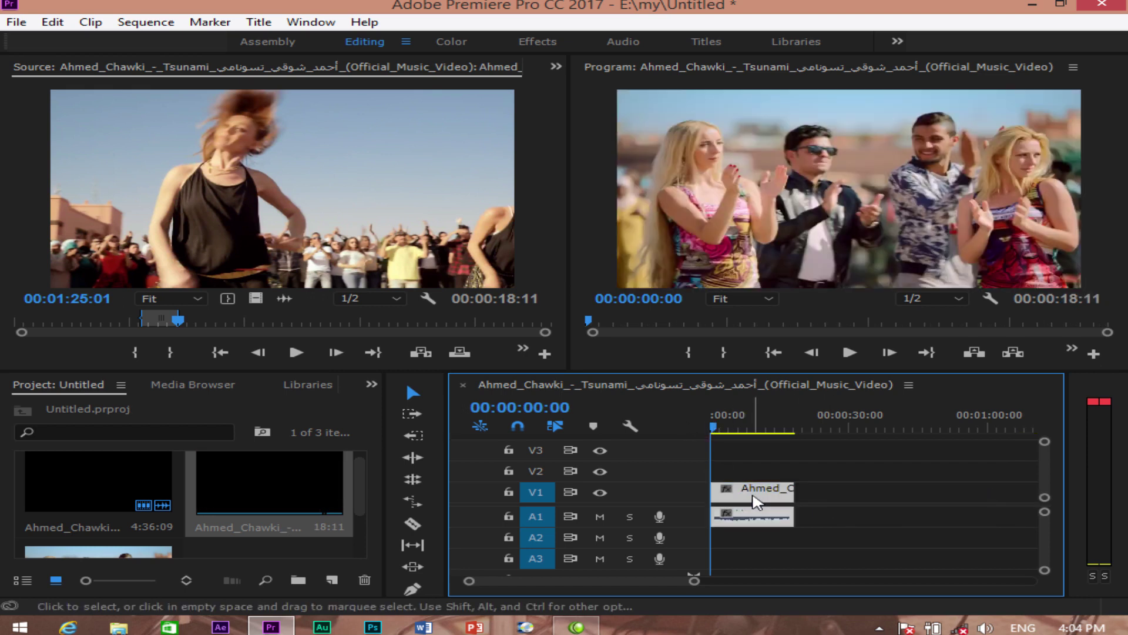
{"action": "key", "text": "Delete"}
{"action": "left_click", "coordinate": [277, 503]}
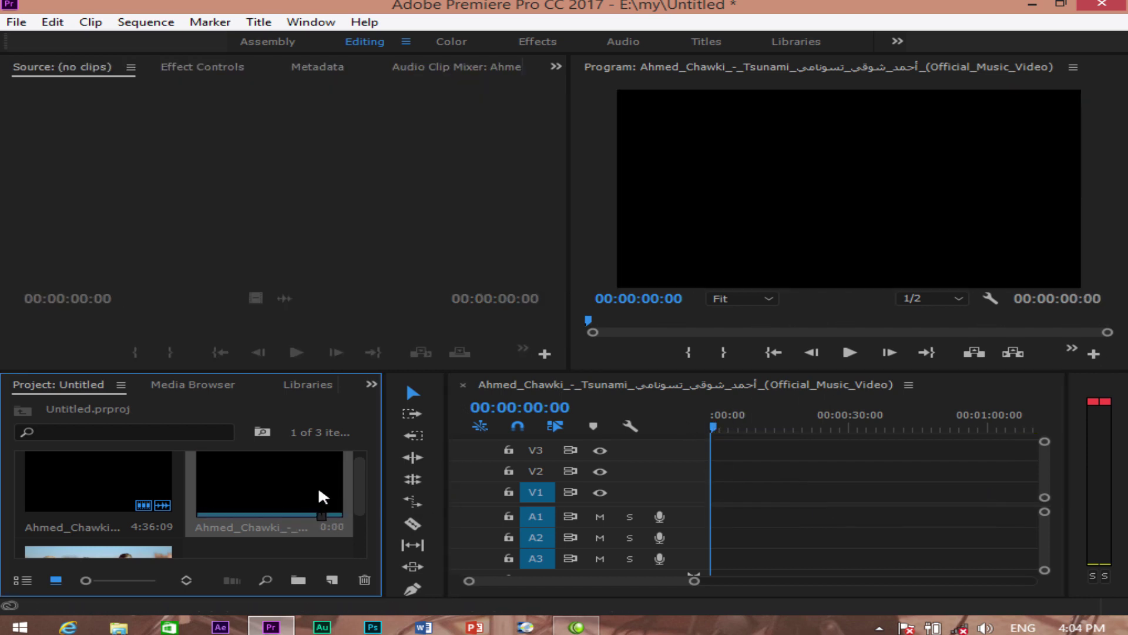
{"action": "key", "text": "Delete"}
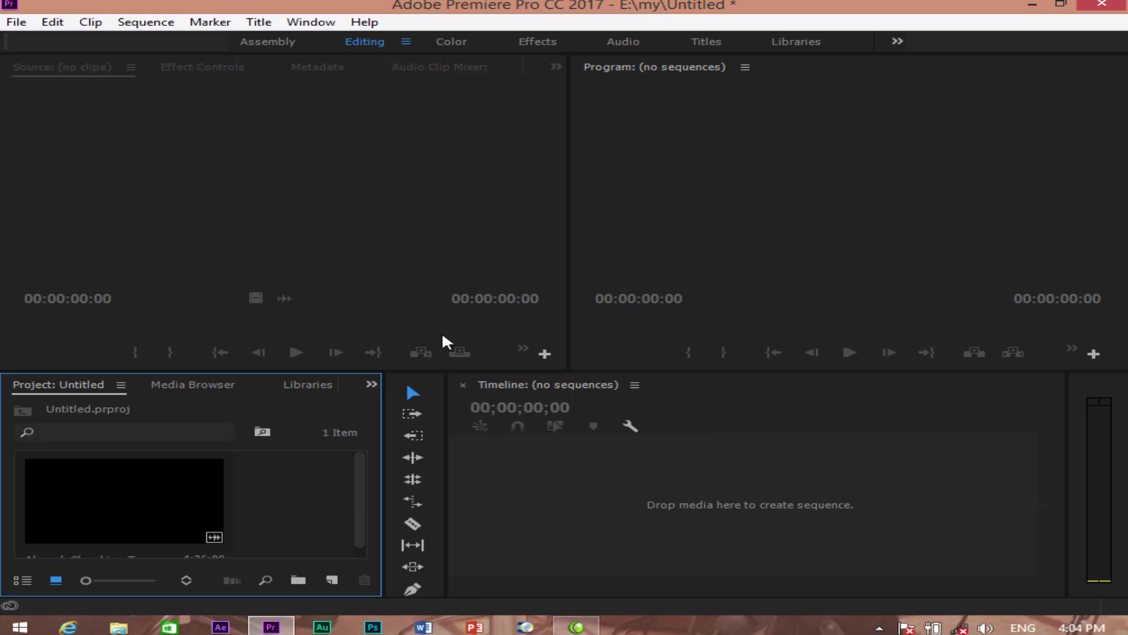
Import the Tsunami music video again and place it in a fresh timeline sequence.
{"action": "key", "text": "ctrl+i"}
{"action": "left_click_drag", "start_coordinate": [696, 171], "coordinate": [698, 252]}
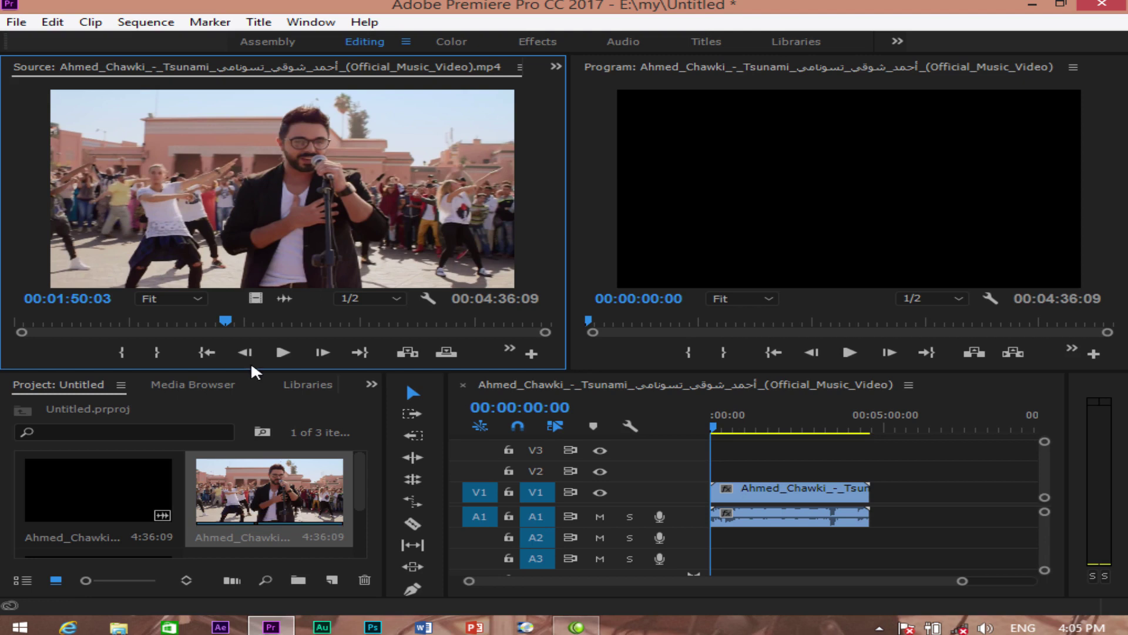
Mark the In point at 00:01:50:03 and the Out point at 00:02:42:01 on the source clip.
{"action": "mouse_move", "coordinate": [802, 433]}
{"action": "left_mouse_down"}
{"action": "mouse_move", "coordinate": [852, 435]}
{"action": "mouse_move", "coordinate": [821, 433]}
{"action": "left_mouse_up"}
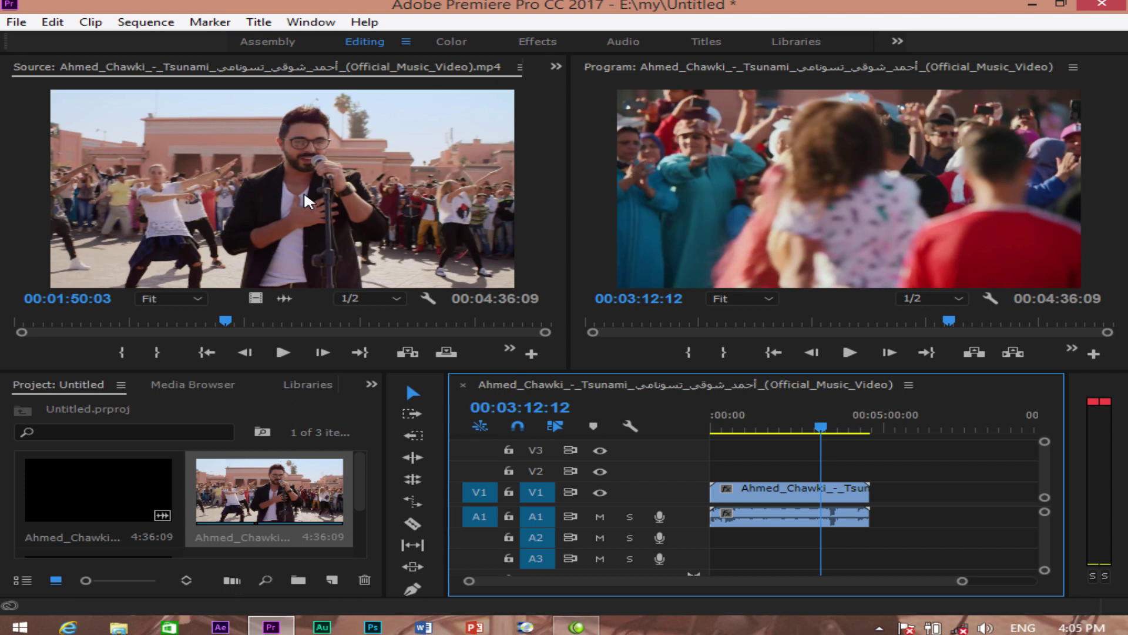
{"action": "left_click", "coordinate": [122, 352]}
{"action": "left_click_drag", "start_coordinate": [226, 320], "coordinate": [323, 322]}
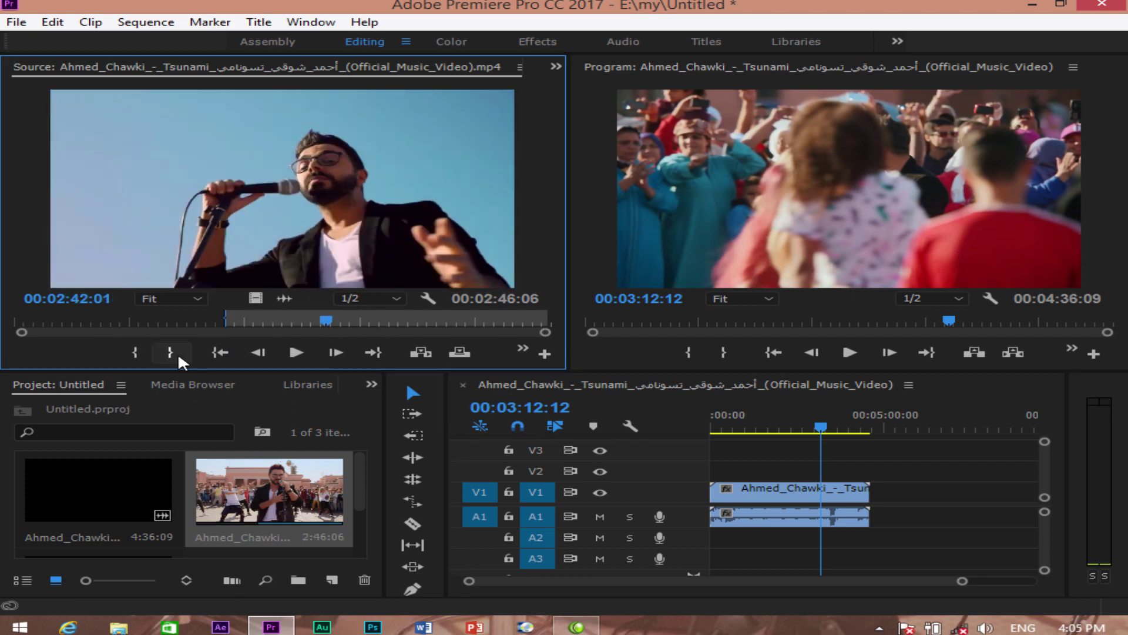
{"action": "left_click", "coordinate": [170, 352]}
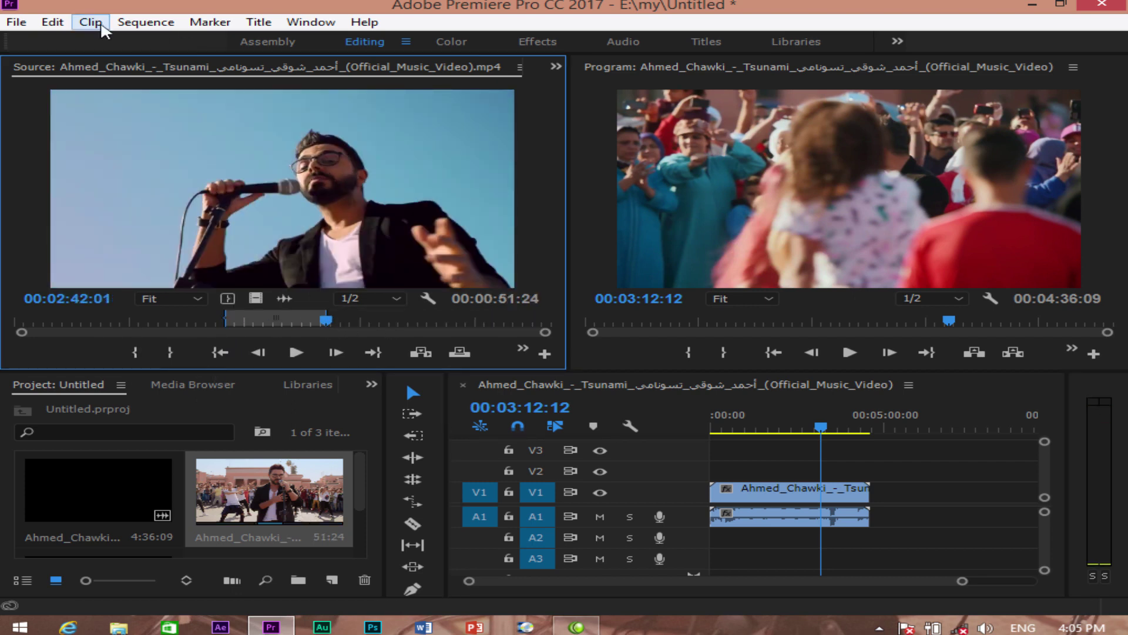
Make a subclip from the marked source range, with trims restricted to the subclip boundaries.
{"action": "left_click", "coordinate": [90, 22]}
{"action": "left_click", "coordinate": [141, 60]}
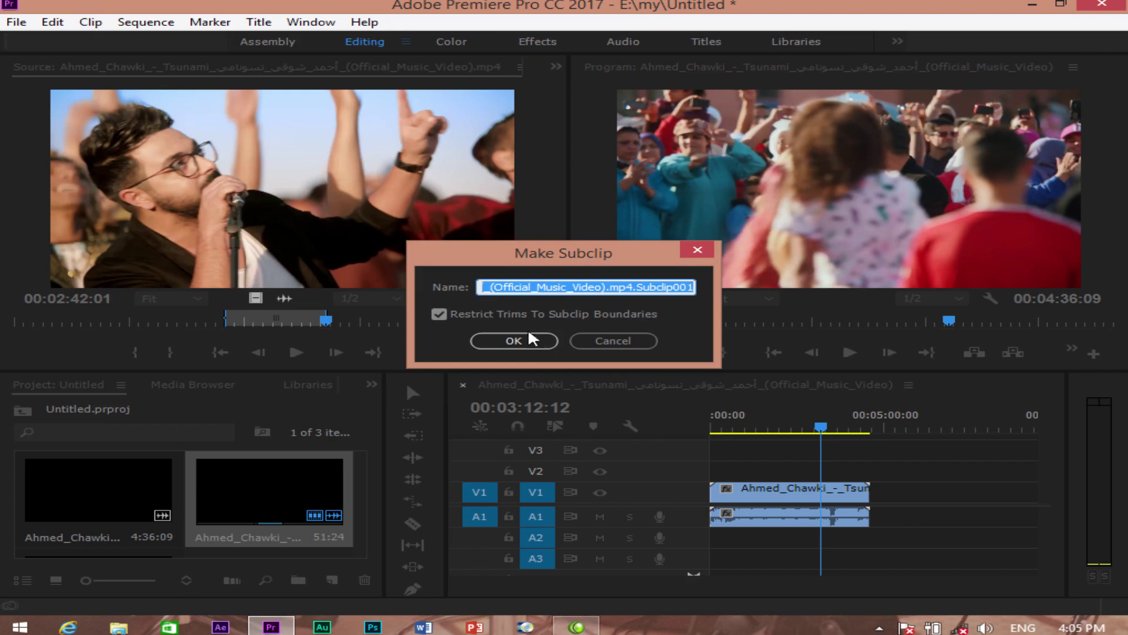
{"action": "left_click", "coordinate": [510, 336]}
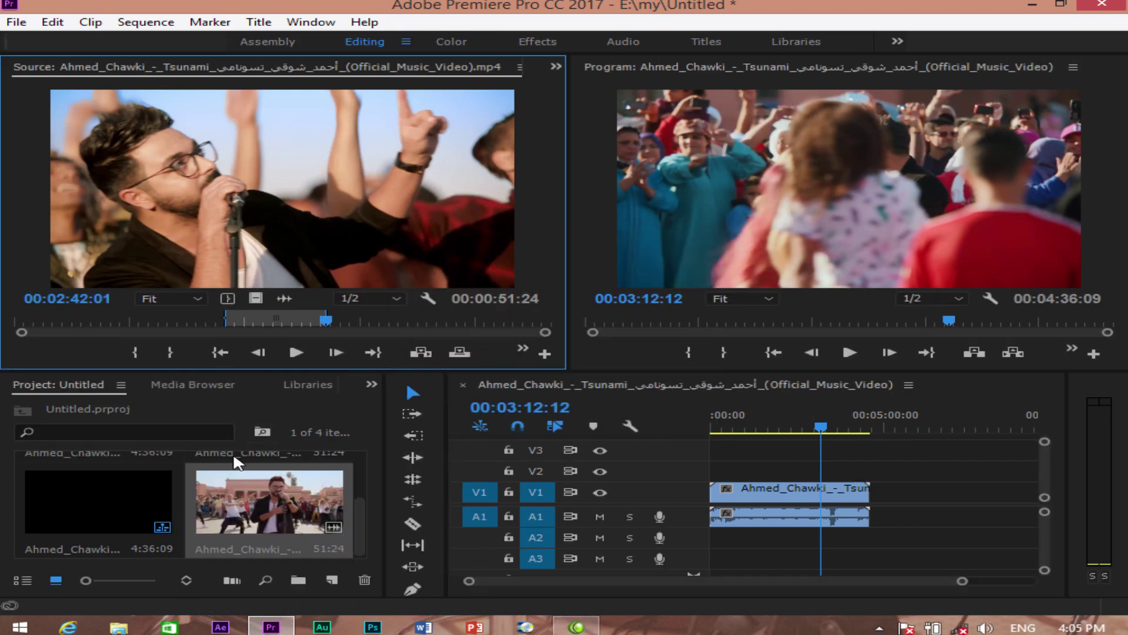
Place the new subclip on V2 at 00:03:12:12 and play the sequence from 00:02:45:20.
{"action": "left_click_drag", "start_coordinate": [296, 508], "coordinate": [834, 473]}
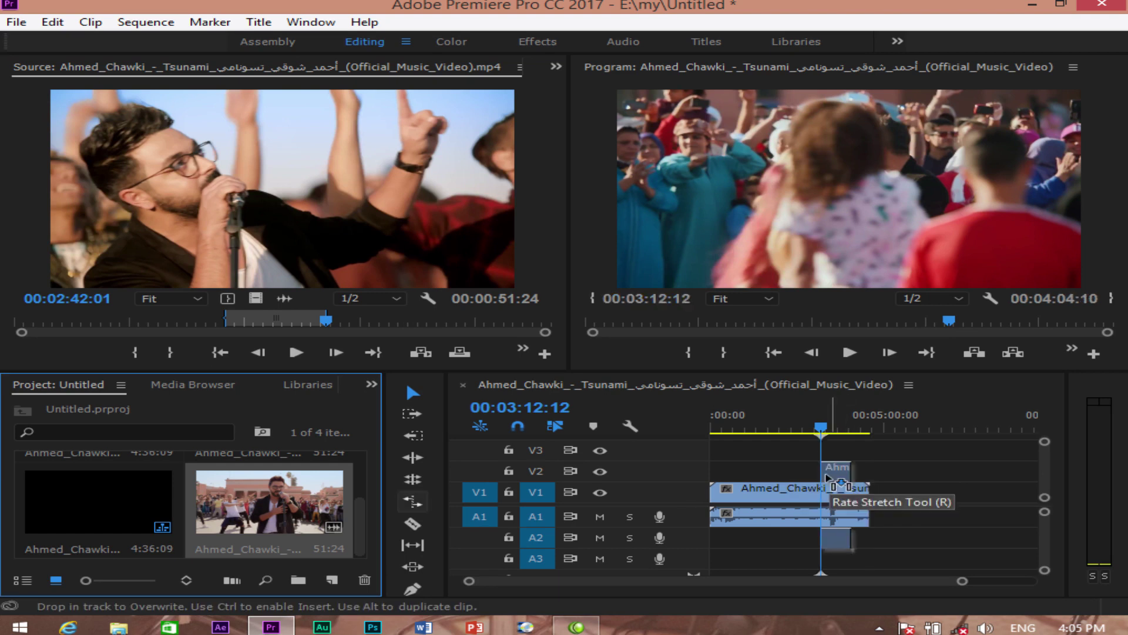
{"action": "left_click_drag", "start_coordinate": [820, 429], "coordinate": [805, 429]}
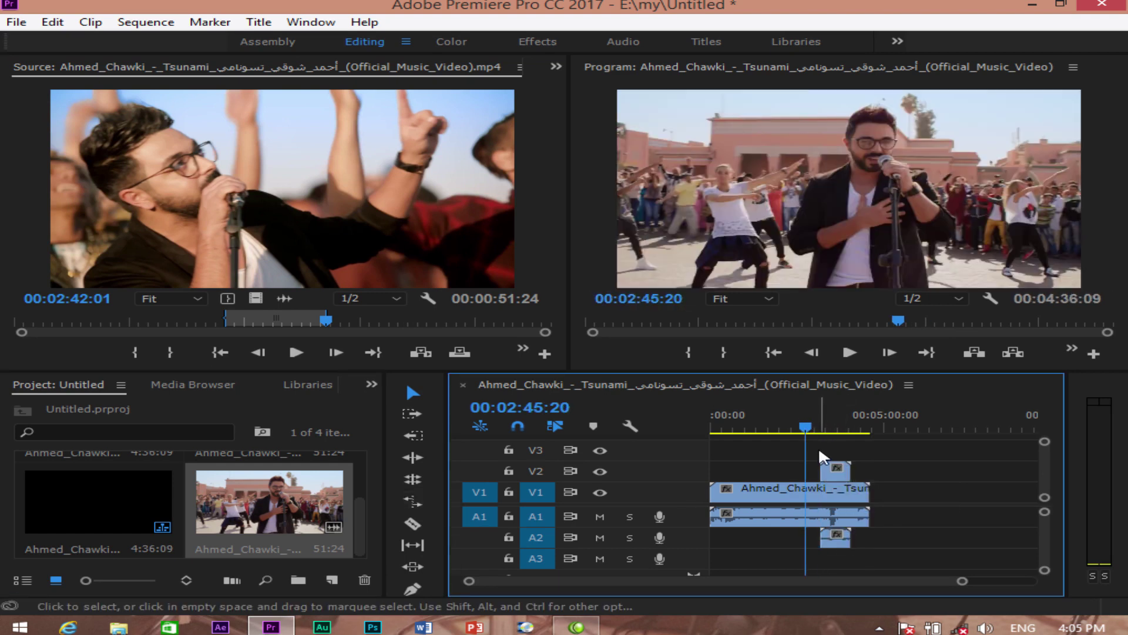
{"action": "key", "text": "space"}
{"action": "key", "text": "="}
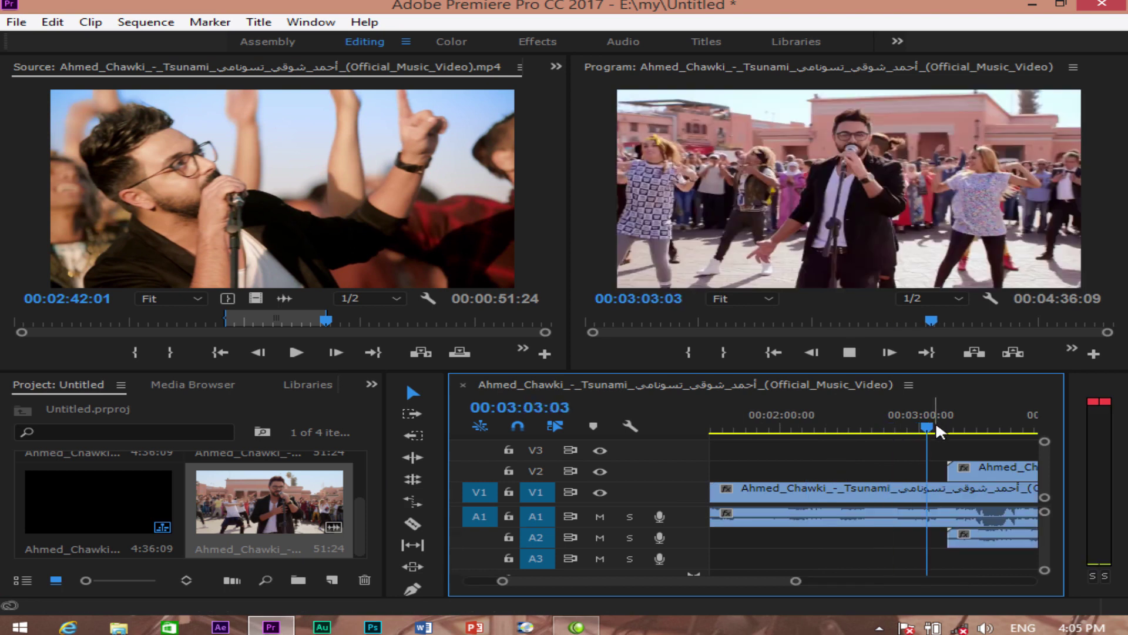
Edit the subclip's boundaries in the project so its duration is 00:00:59:21.
{"action": "left_click", "coordinate": [90, 21]}
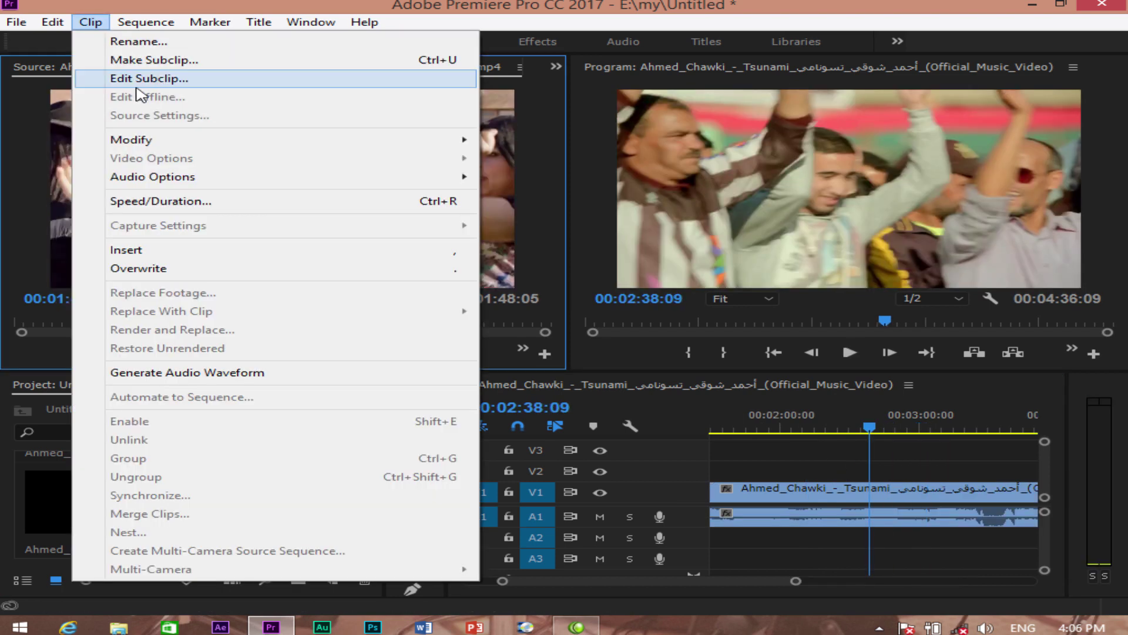
{"action": "left_click", "coordinate": [479, 421]}
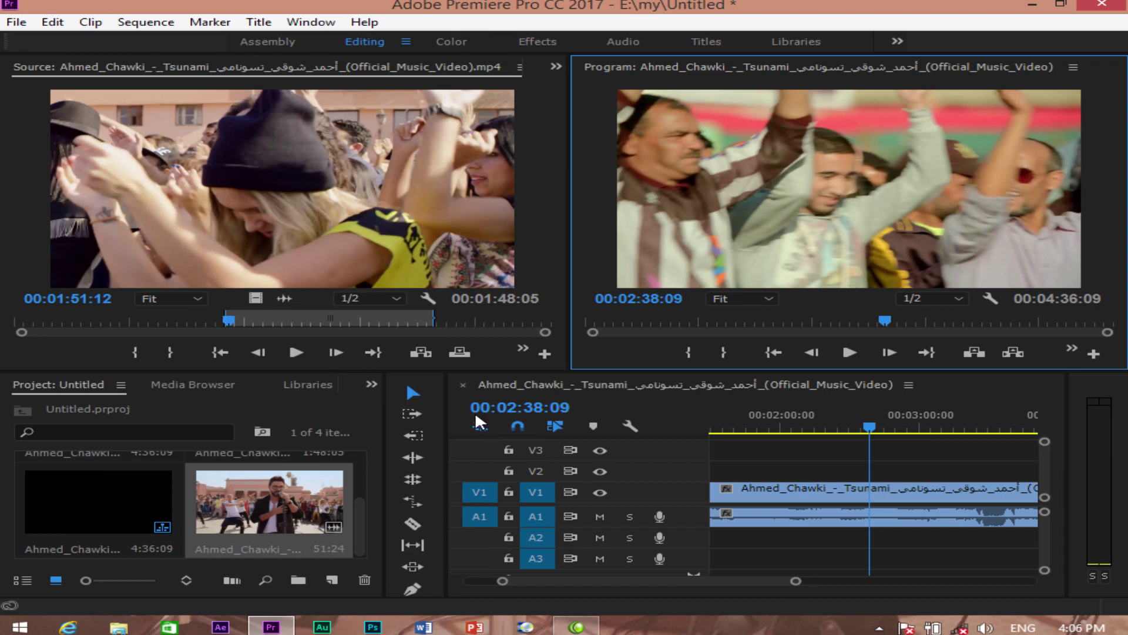
{"action": "left_click", "coordinate": [252, 504]}
{"action": "left_click", "coordinate": [88, 22]}
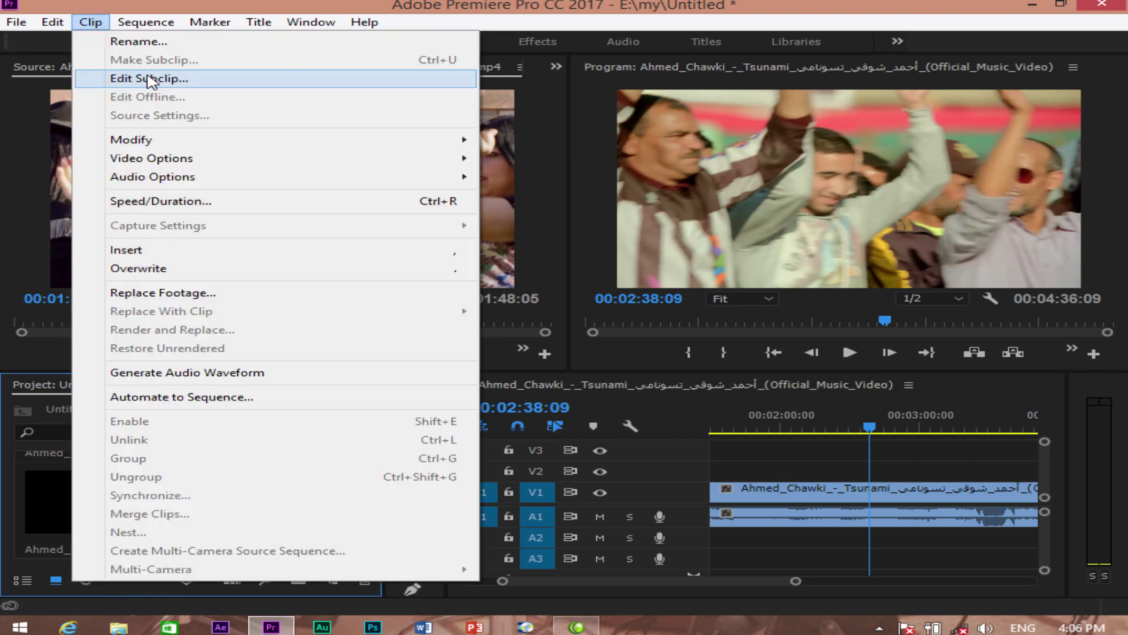
{"action": "left_click", "coordinate": [150, 77]}
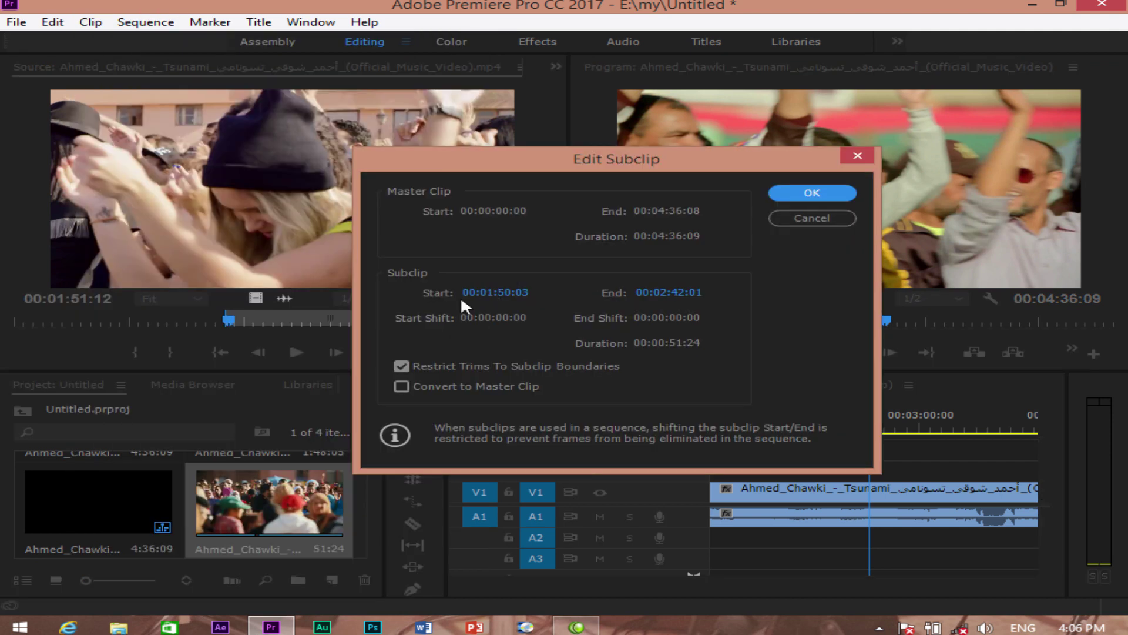
{"action": "left_click_drag", "start_coordinate": [494, 301], "coordinate": [696, 293]}
{"action": "left_click", "coordinate": [812, 193]}
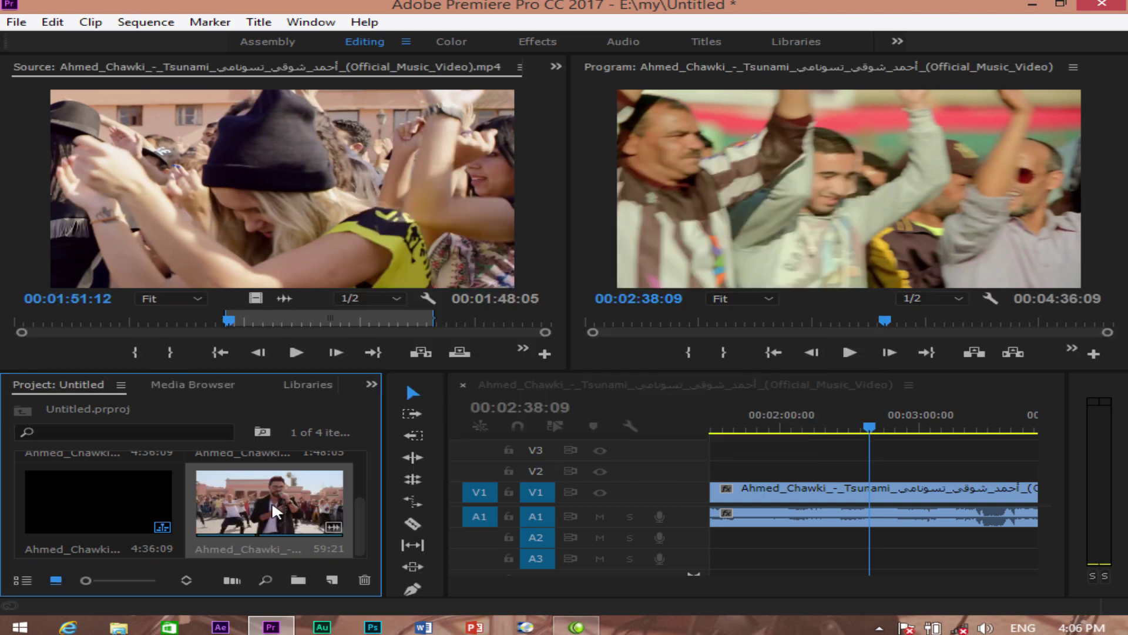
Place the edited subclip on V2 just before the two-minute mark and scrub the playhead to 00:02:23:02.
{"action": "left_click_drag", "start_coordinate": [920, 504], "coordinate": [770, 471]}
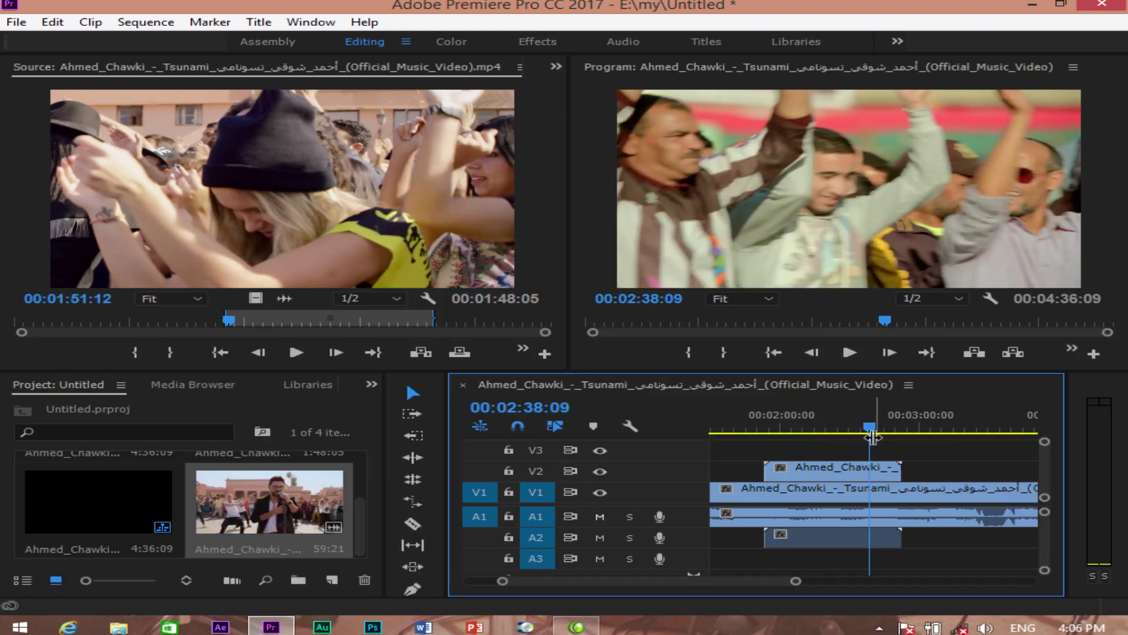
{"action": "left_click_drag", "start_coordinate": [872, 436], "coordinate": [833, 433]}
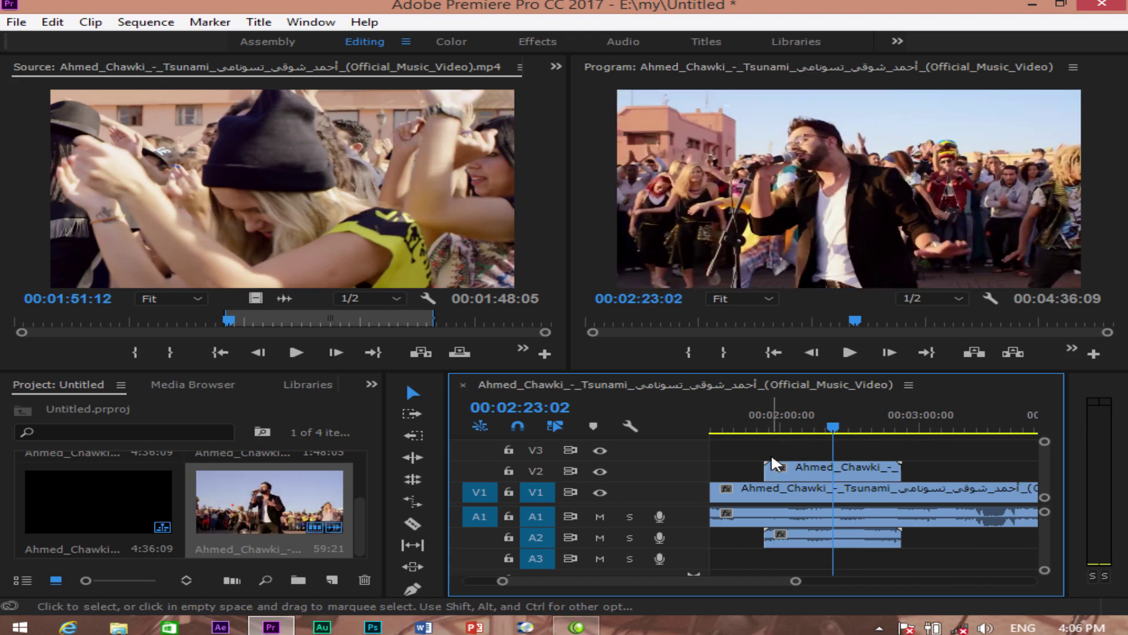
Delete the subclip, the Tsunami sequence and the trimmed source clip from the project.
{"action": "left_click", "coordinate": [775, 467]}
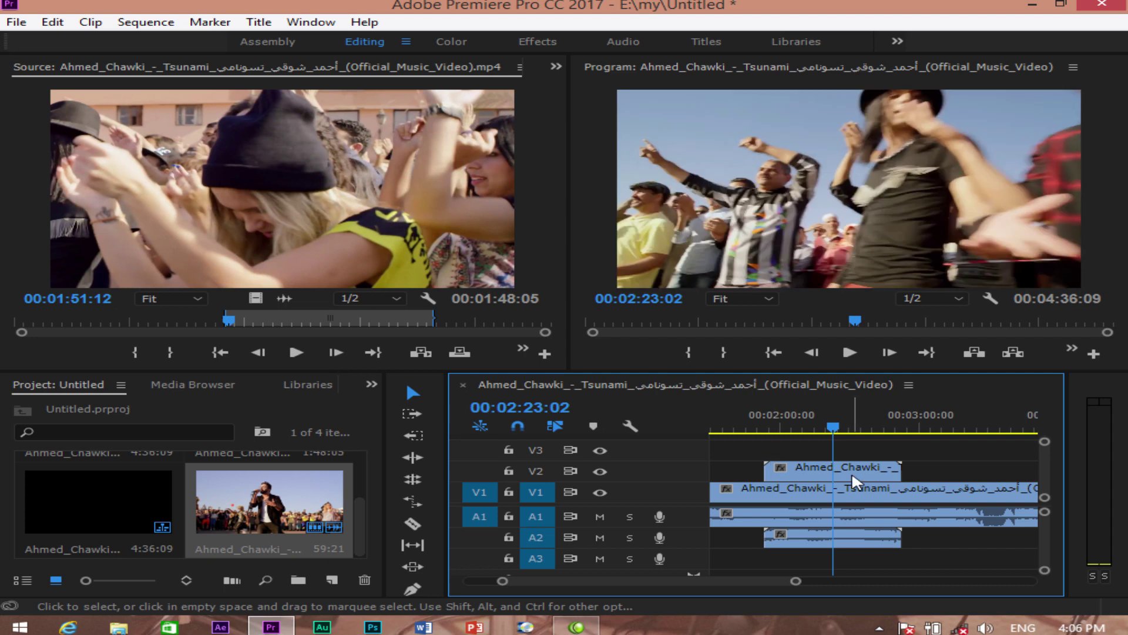
{"action": "key", "text": "Delete"}
{"action": "left_click", "coordinate": [90, 22]}
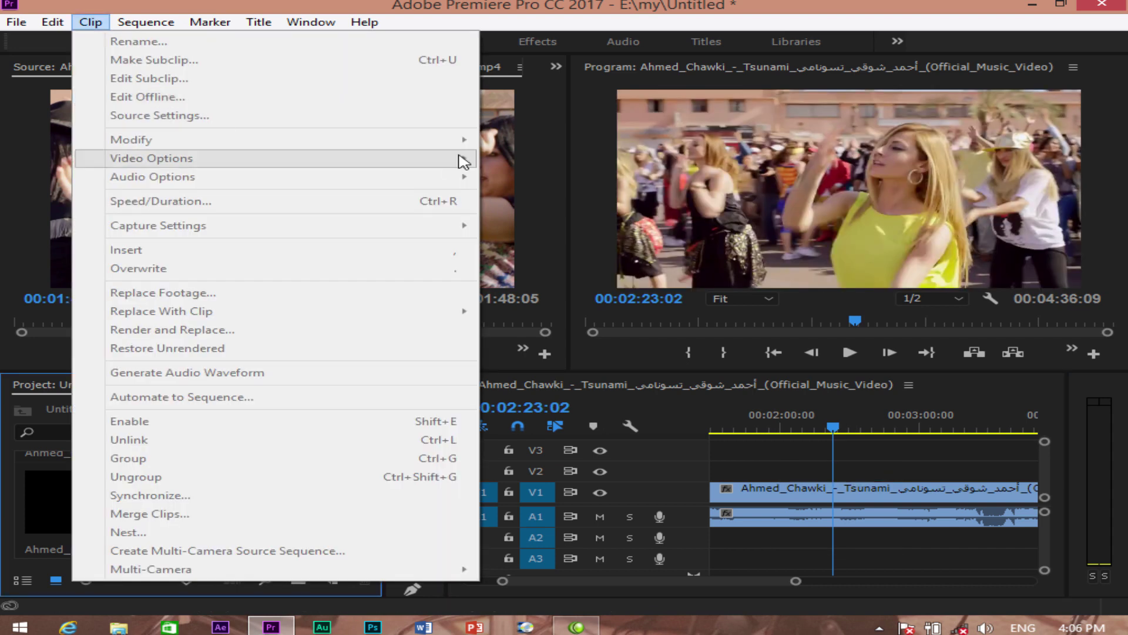
{"action": "left_click", "coordinate": [513, 229]}
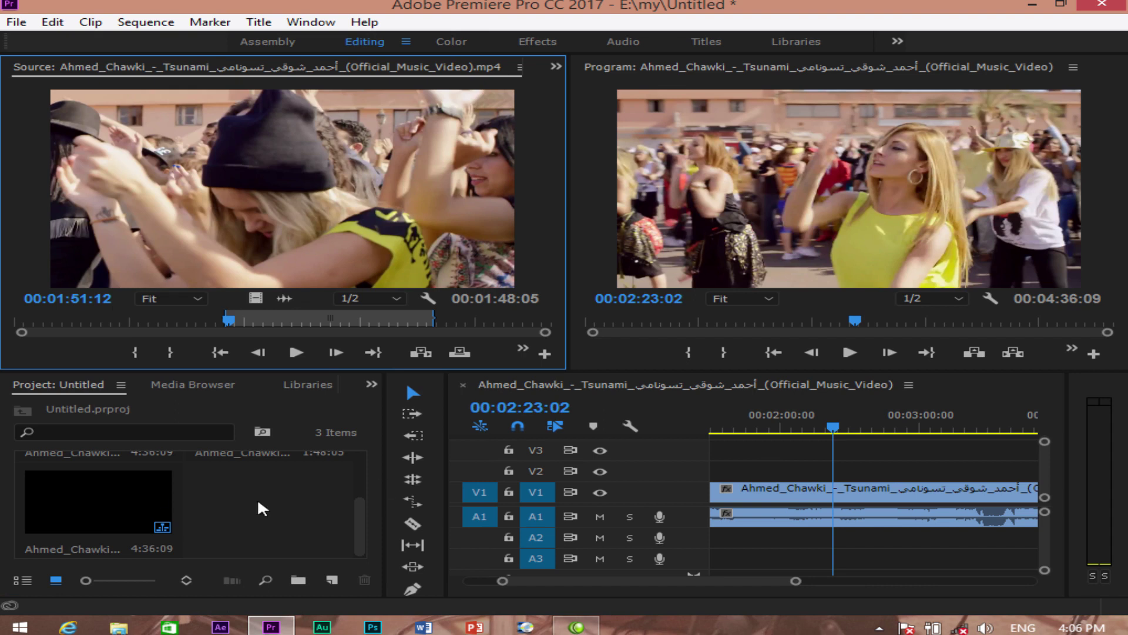
{"action": "left_click", "coordinate": [156, 495]}
{"action": "key", "text": "Delete"}
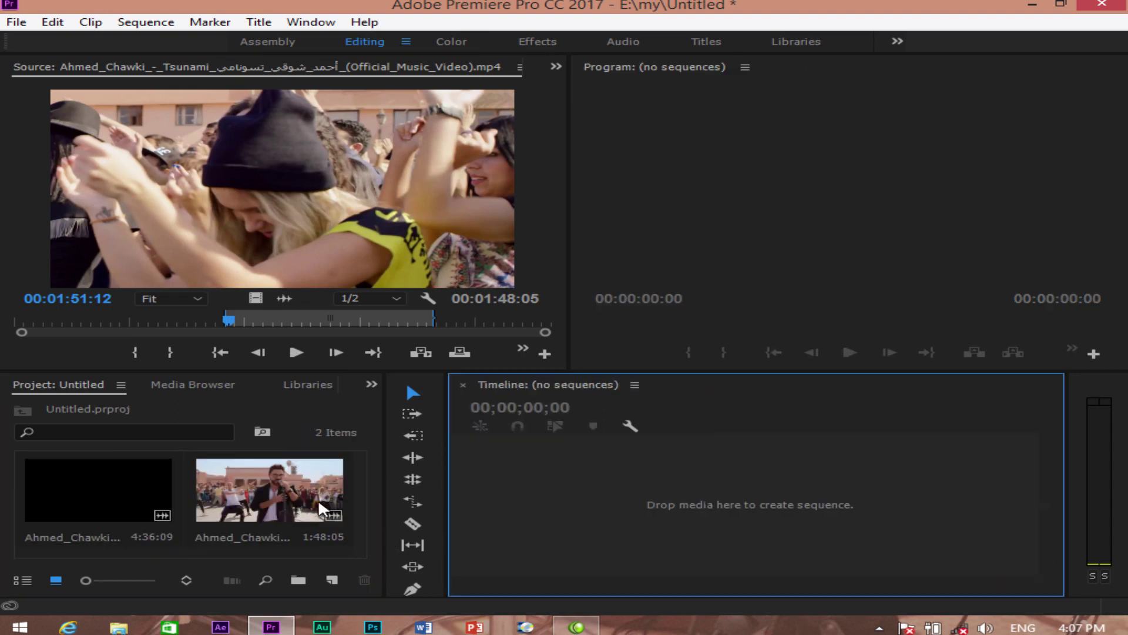
{"action": "left_click", "coordinate": [310, 504]}
{"action": "key", "text": "Delete"}
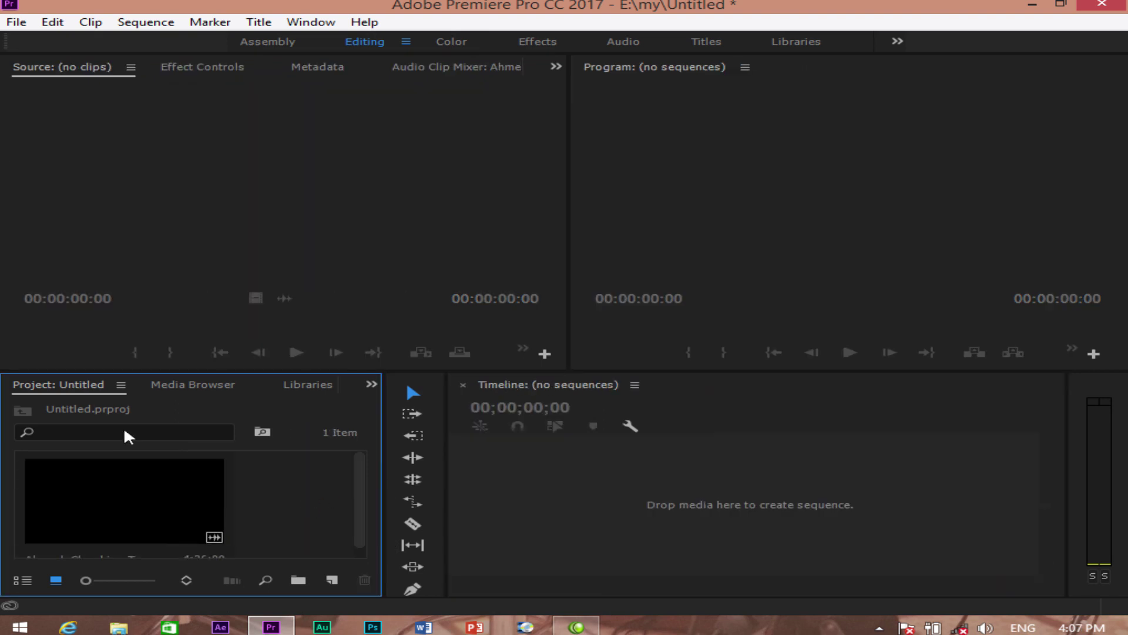
Create an offline file containing audio and video with stereo audio, keeping the default name and timecode.
{"action": "left_click", "coordinate": [17, 22]}
{"action": "mouse_move", "coordinate": [58, 41]}
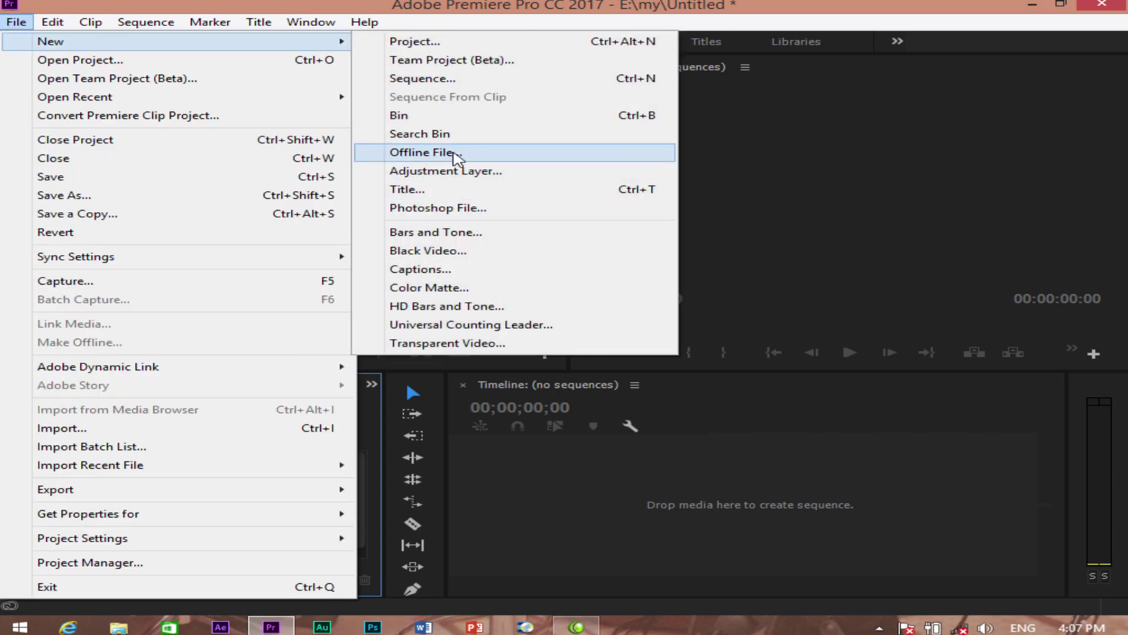
{"action": "left_click", "coordinate": [445, 154]}
{"action": "left_click", "coordinate": [570, 403]}
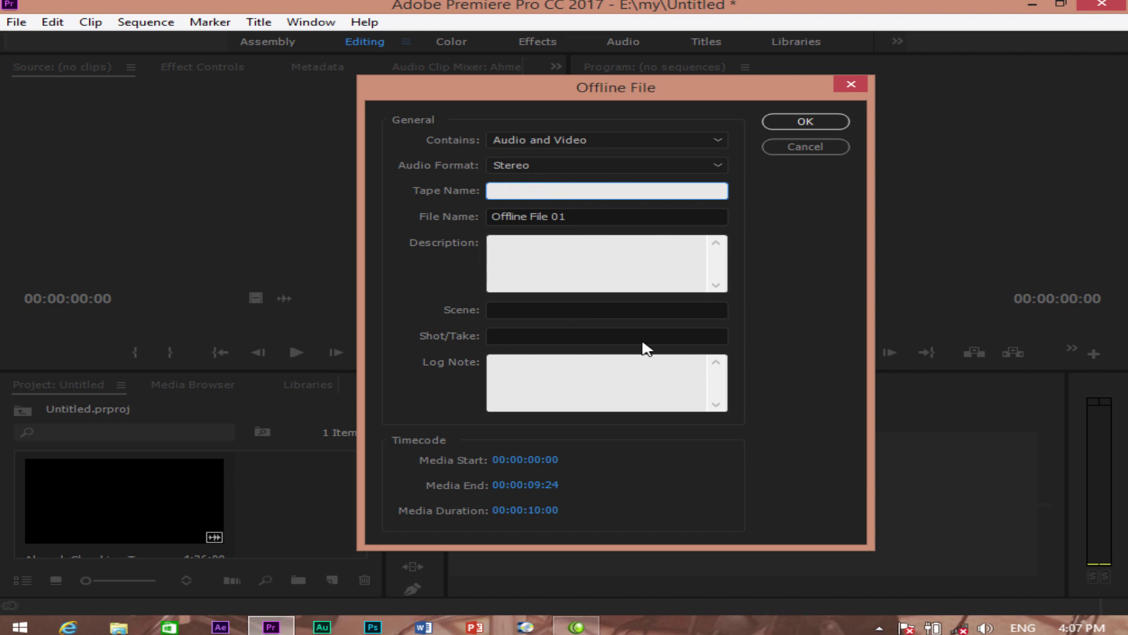
{"action": "left_click", "coordinate": [805, 125]}
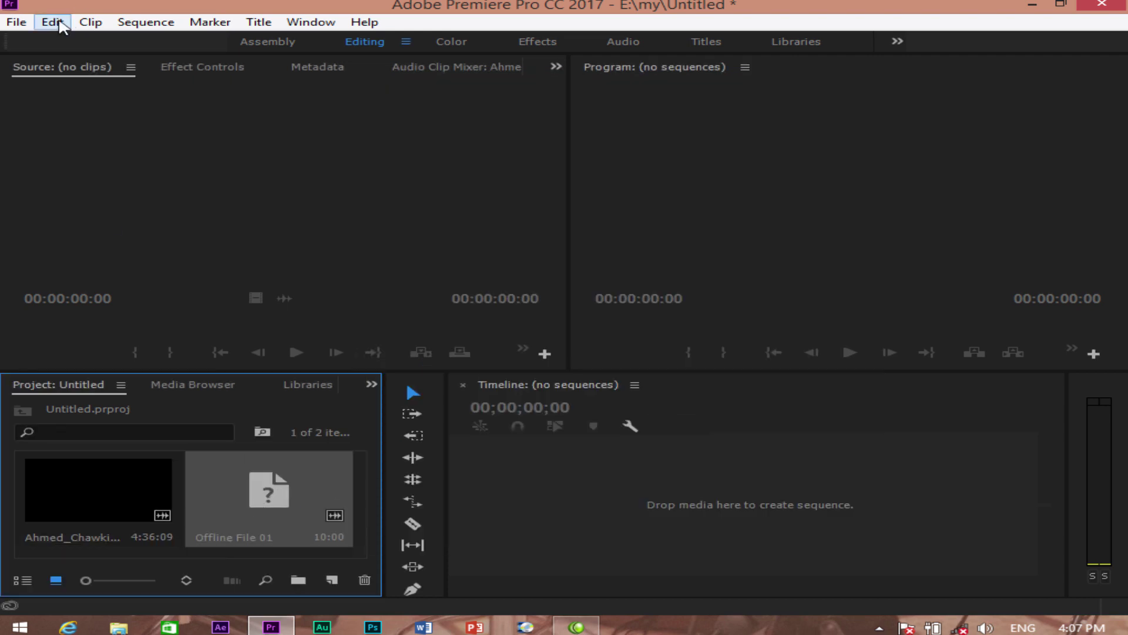
Edit the offline file's details, entering "fgdfg" as the tape name and "d" in the description.
{"action": "left_click", "coordinate": [12, 21]}
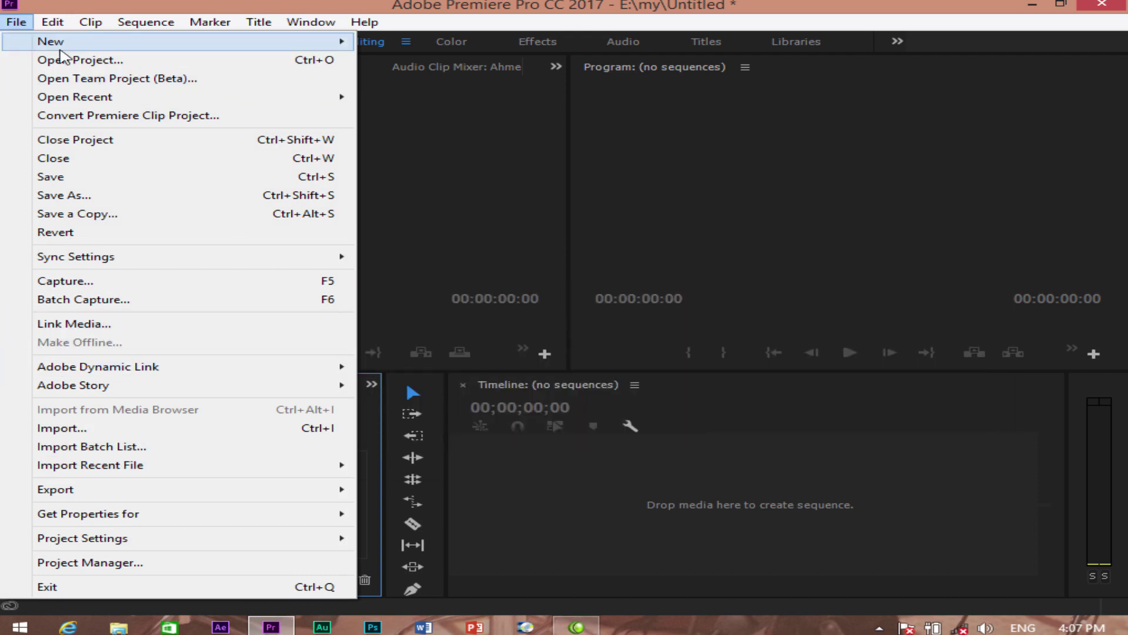
{"action": "mouse_move", "coordinate": [93, 23]}
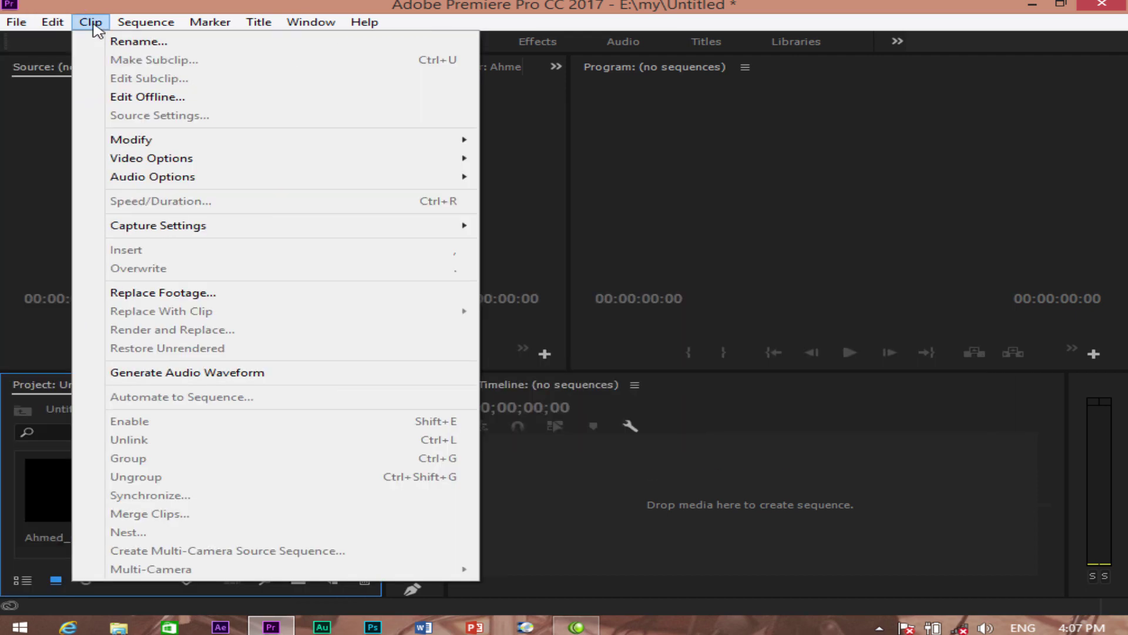
{"action": "left_click", "coordinate": [154, 103]}
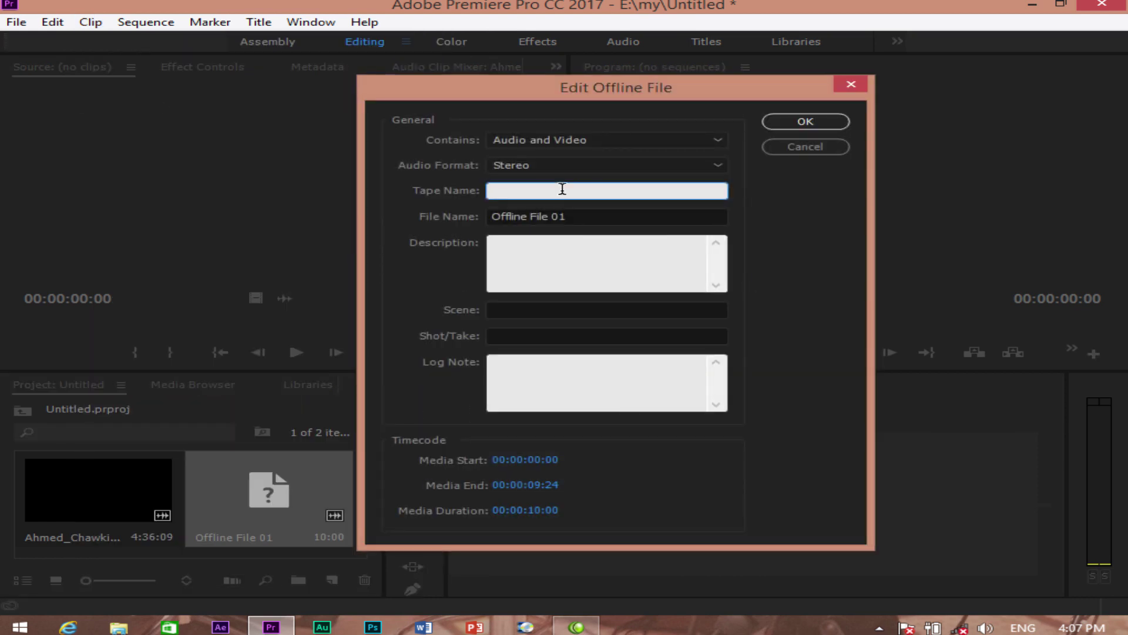
{"action": "type", "text": "fgdfg"}
{"action": "left_click", "coordinate": [495, 241]}
{"action": "type", "text": "d"}
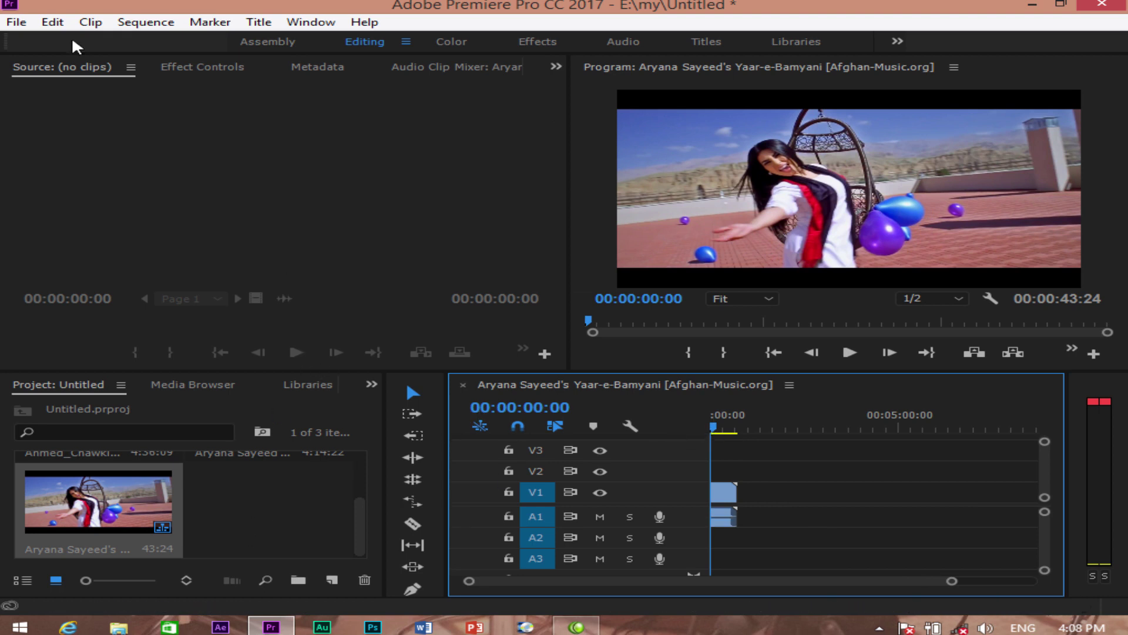
Select the music video clip on V1 and move the playhead to the start of the sequence.
{"action": "left_click", "coordinate": [89, 21]}
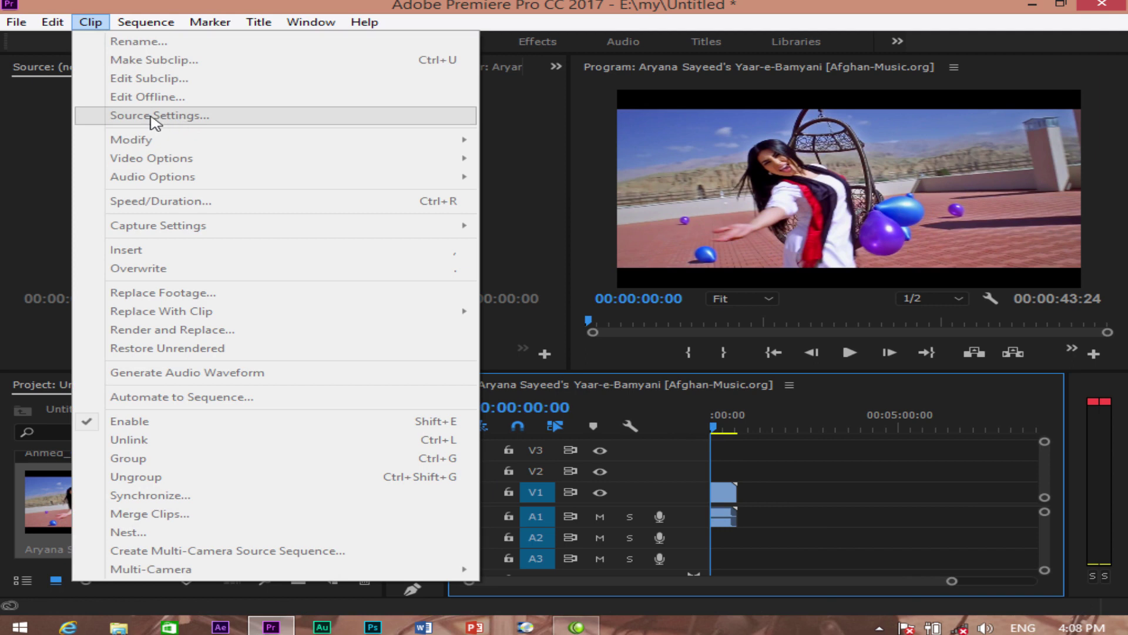
{"action": "left_click", "coordinate": [52, 116]}
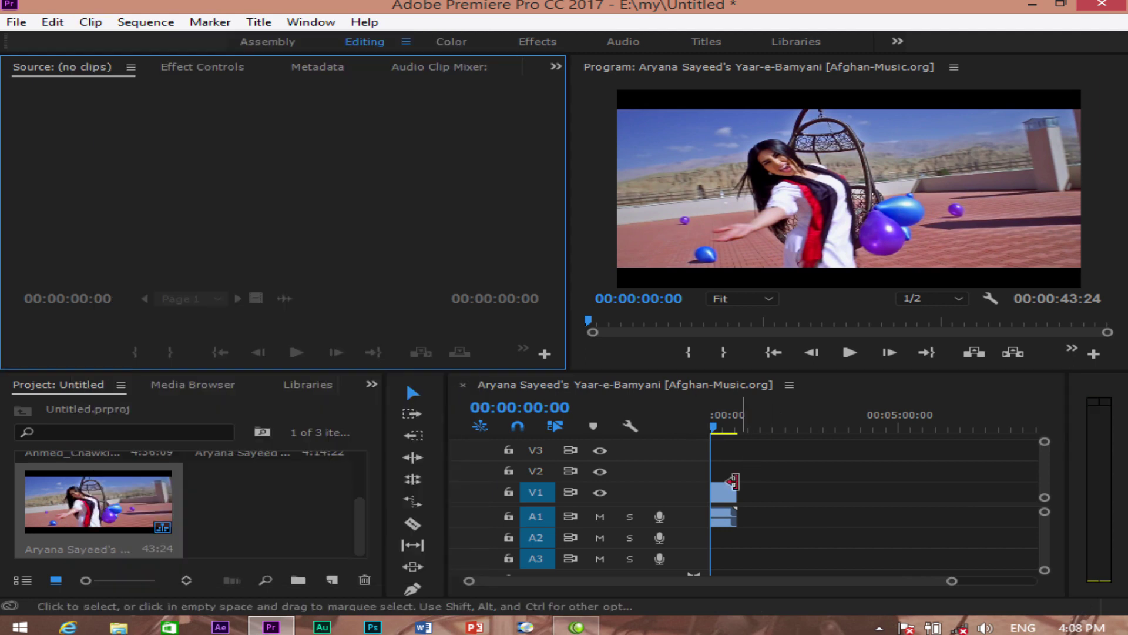
{"action": "left_click", "coordinate": [724, 501]}
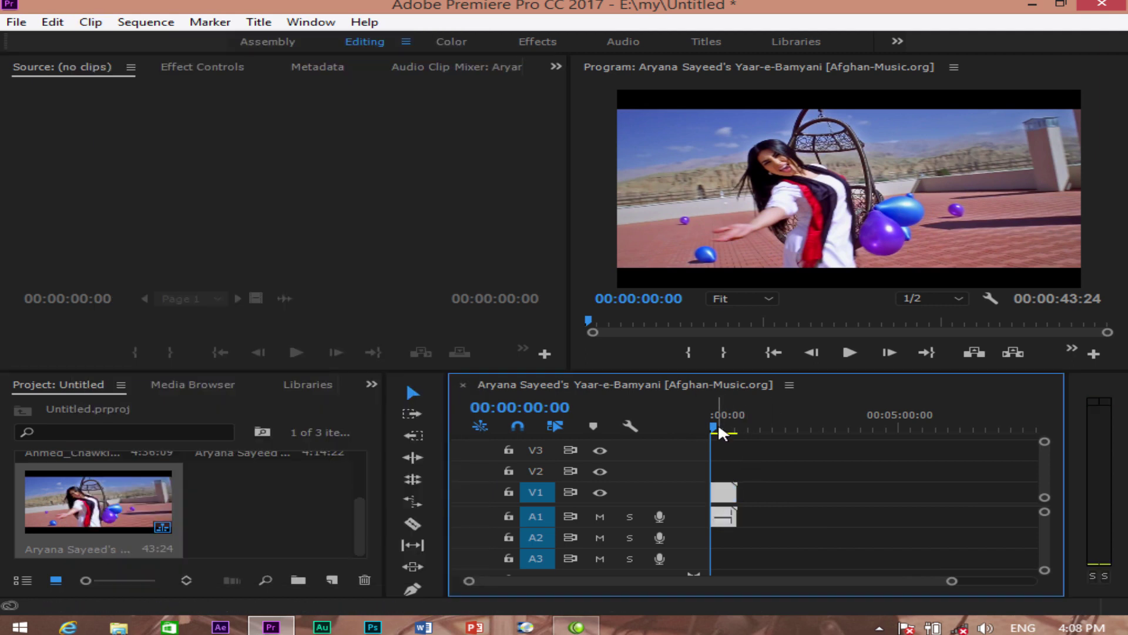
{"action": "left_click", "coordinate": [718, 429]}
{"action": "left_click_drag", "start_coordinate": [718, 431], "coordinate": [704, 429]}
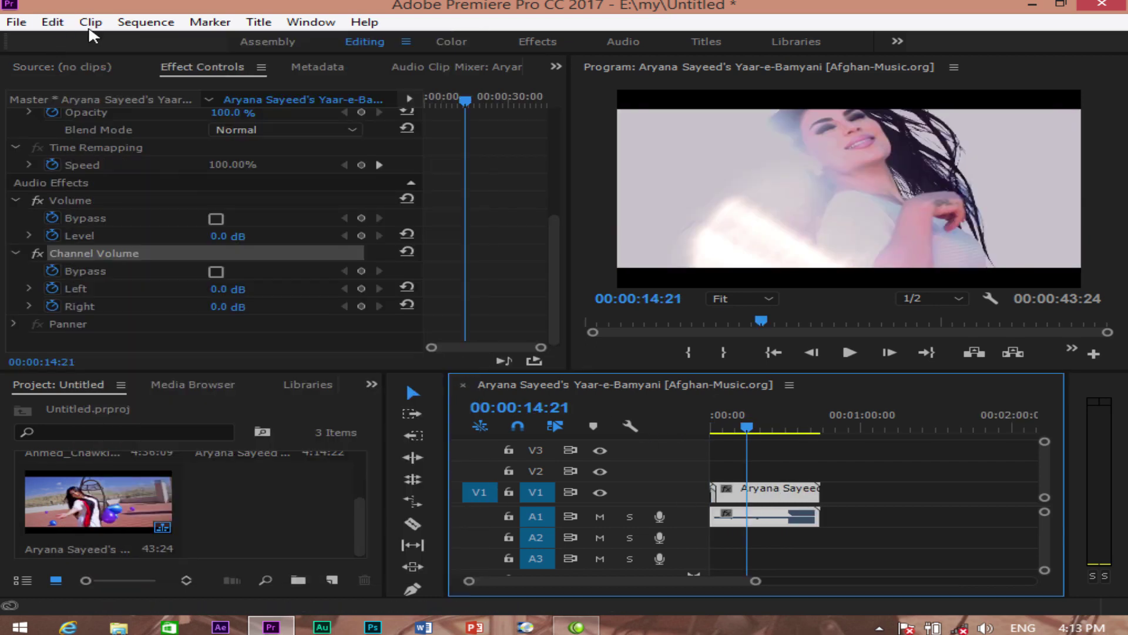
Insert a frame hold segment into the V1 clip at 00:00:19:08.
{"action": "left_click", "coordinate": [91, 22]}
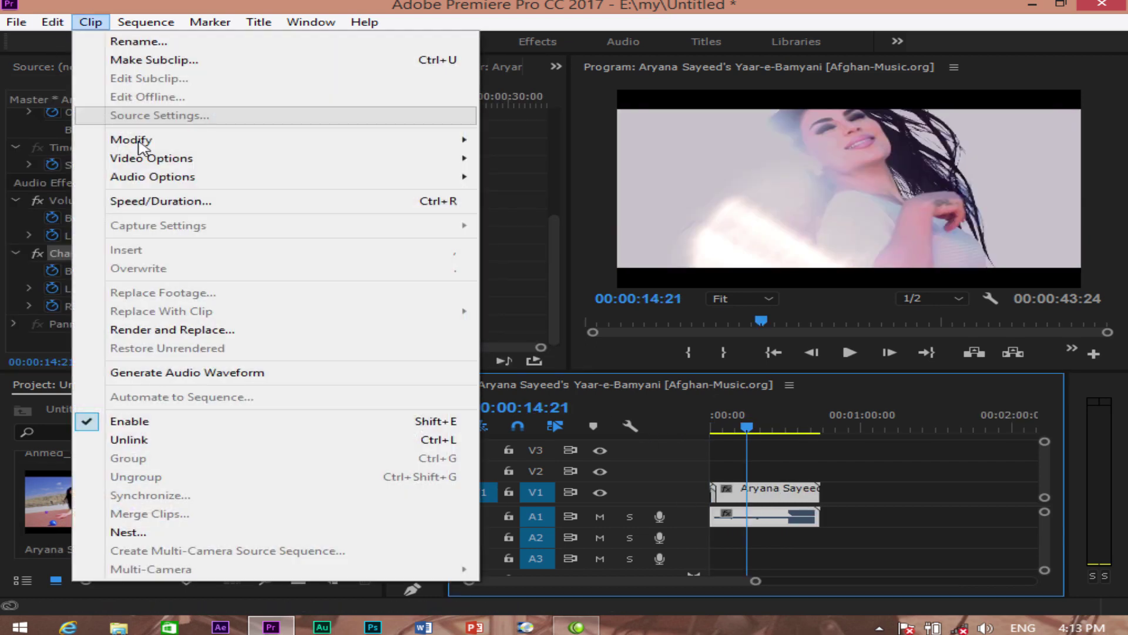
{"action": "mouse_move", "coordinate": [148, 158]}
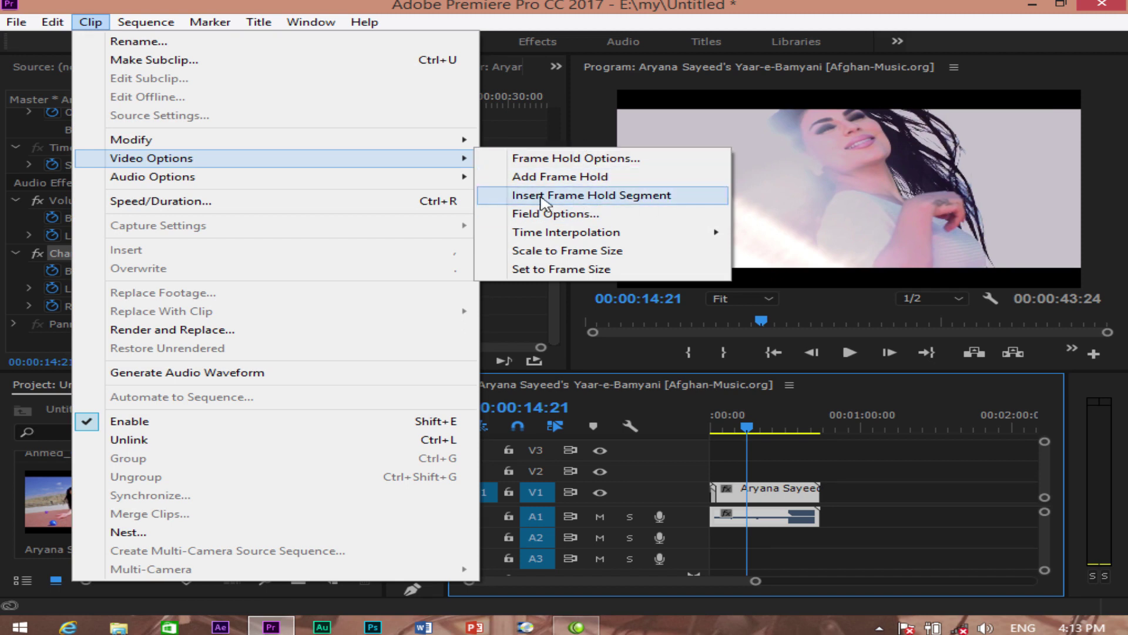
{"action": "left_click", "coordinate": [770, 415]}
{"action": "left_click_drag", "start_coordinate": [749, 424], "coordinate": [760, 428]}
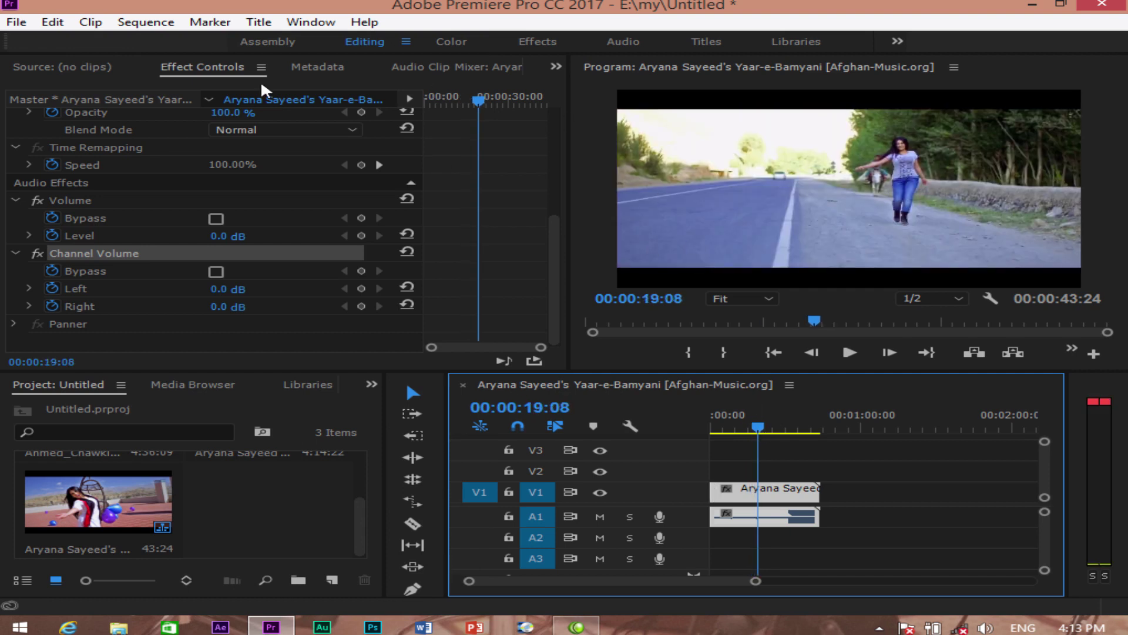
{"action": "left_click", "coordinate": [91, 22]}
{"action": "mouse_move", "coordinate": [199, 162]}
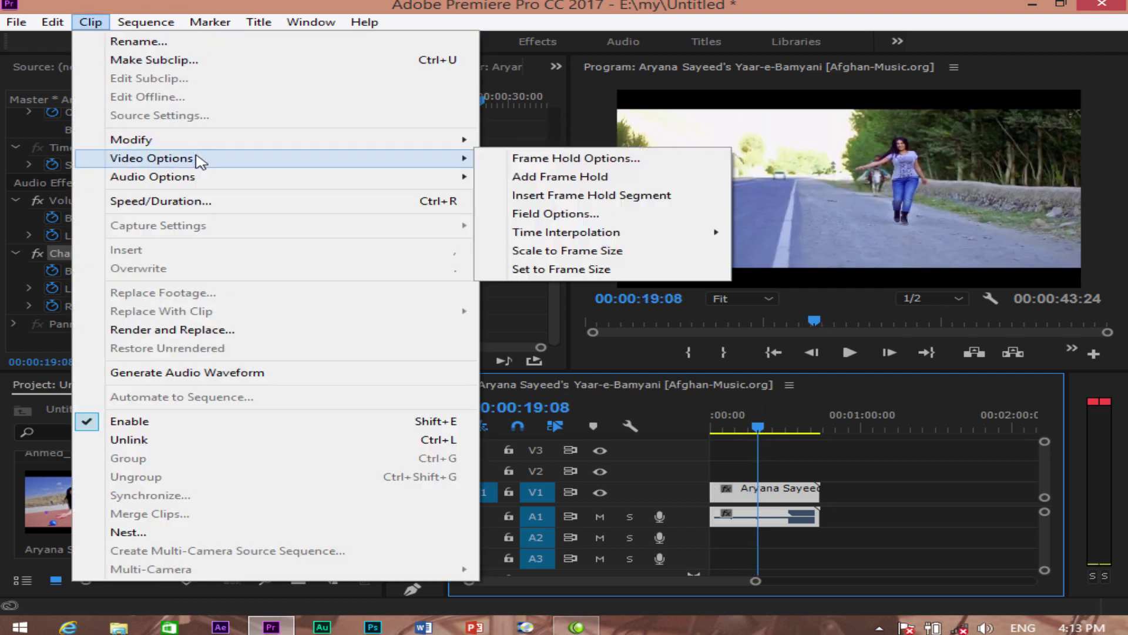
{"action": "left_click", "coordinate": [602, 196]}
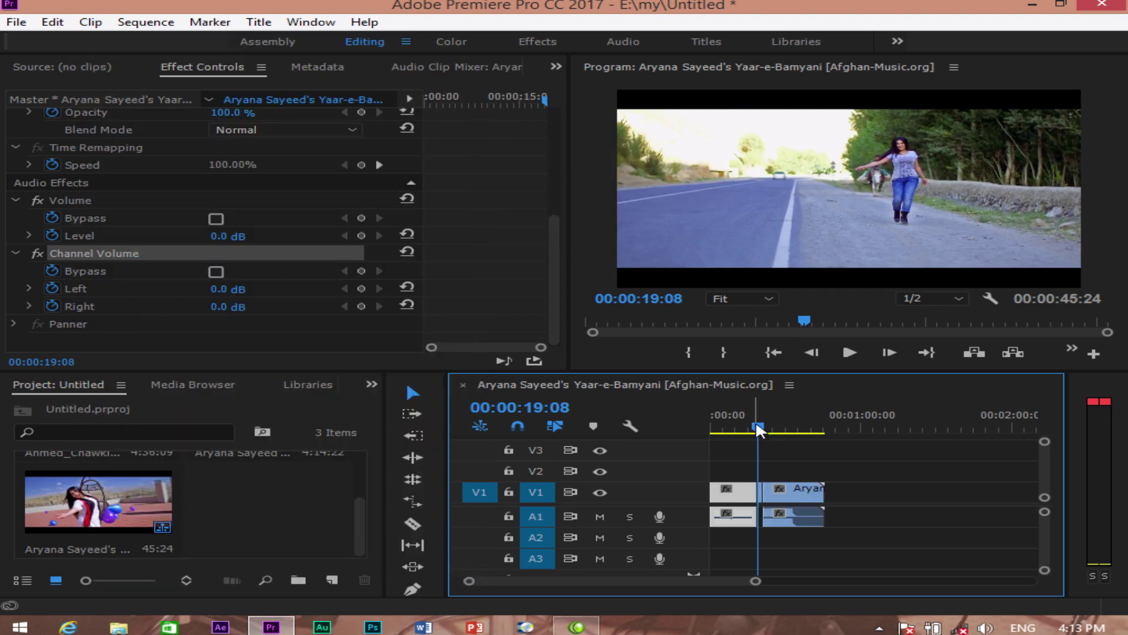
Examine the frame hold segment up close by scrubbing the playhead through it to 00:00:21:02.
{"action": "key", "text": "="}
{"action": "key", "text": "="}
{"action": "key", "text": "="}
{"action": "key", "text": "="}
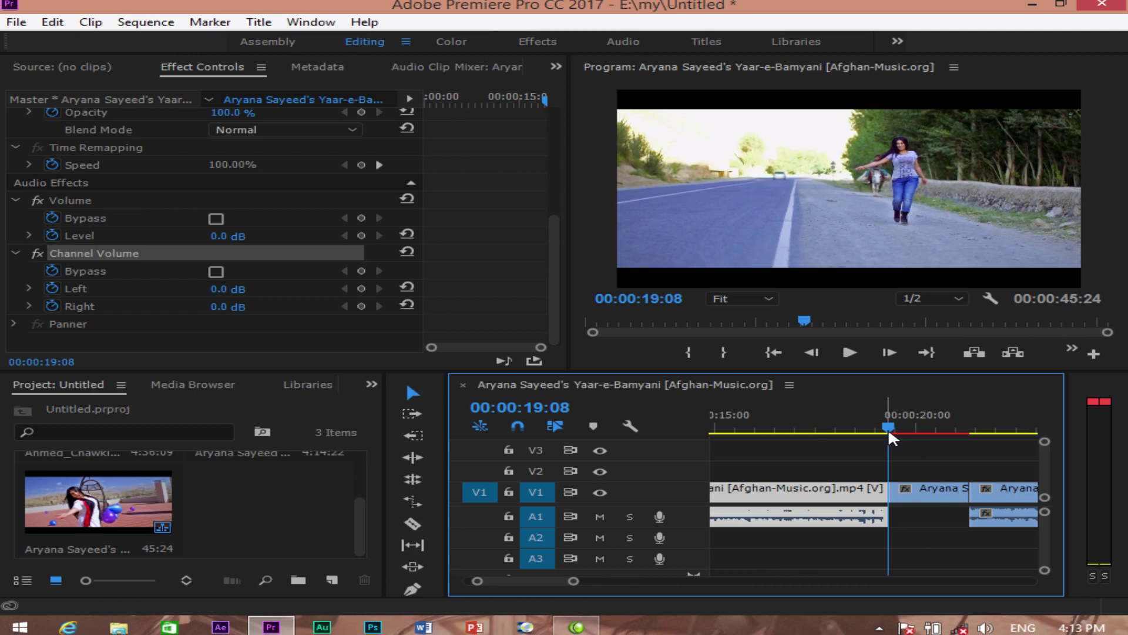
{"action": "left_click_drag", "start_coordinate": [887, 428], "coordinate": [959, 437]}
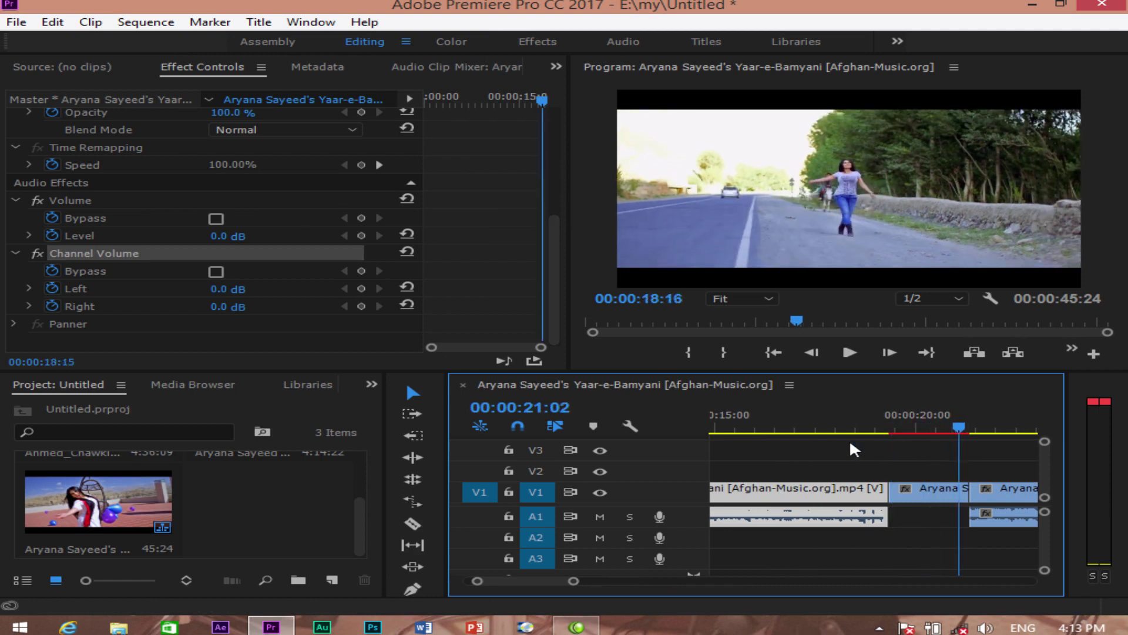
Play the sequence from 00:00:18:02 through the frame hold segment and scrub back over it.
{"action": "left_click", "coordinate": [839, 433]}
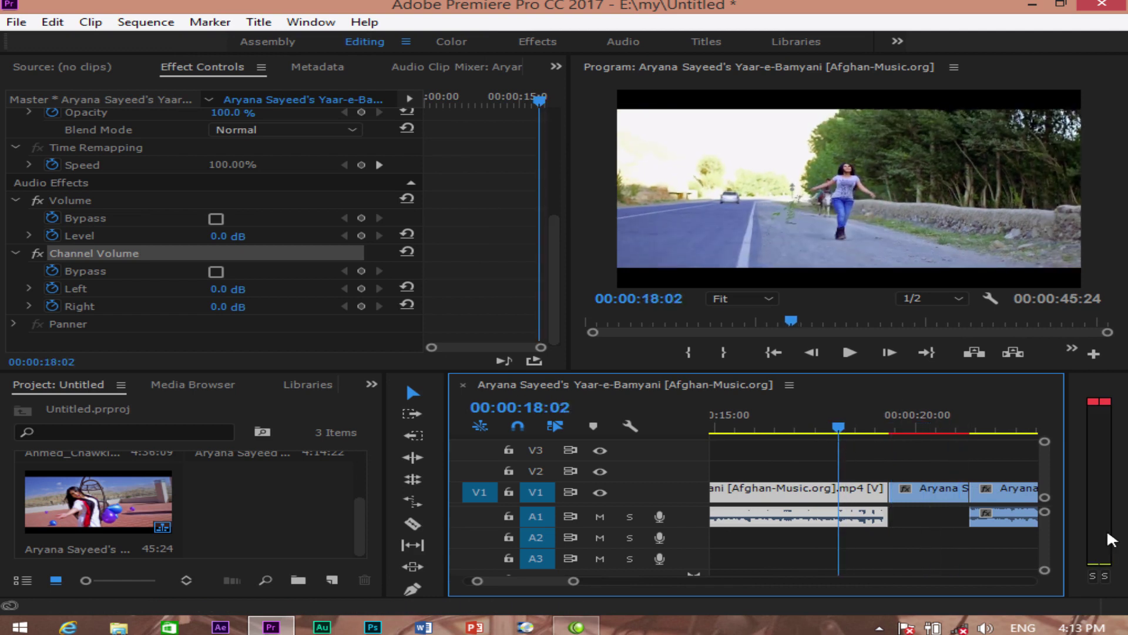
{"action": "key", "text": "space"}
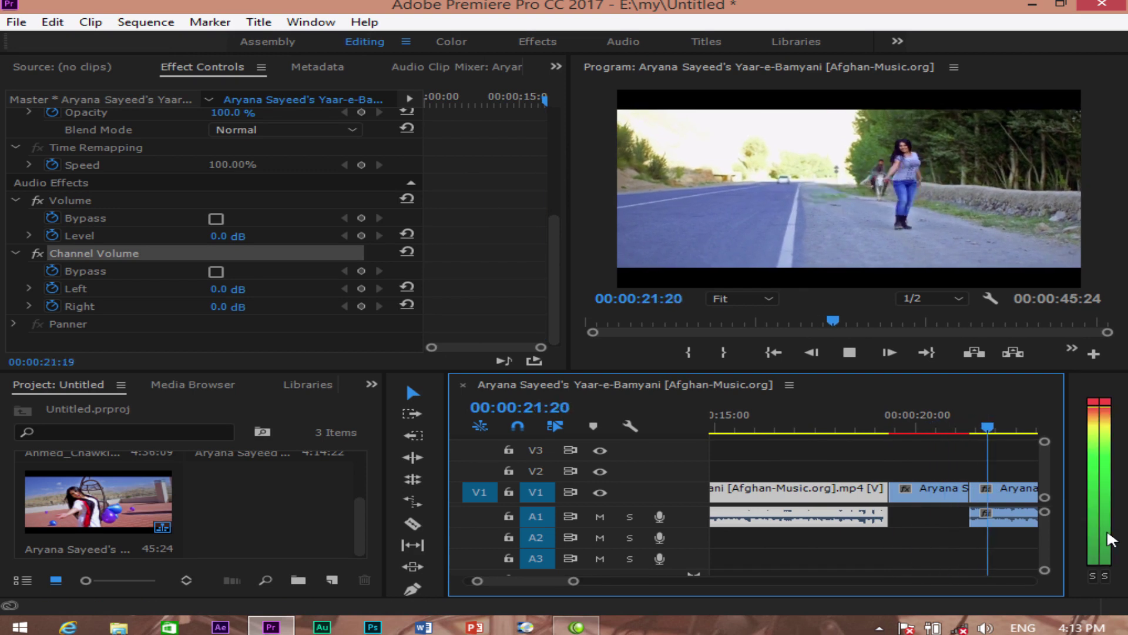
{"action": "key", "text": "space"}
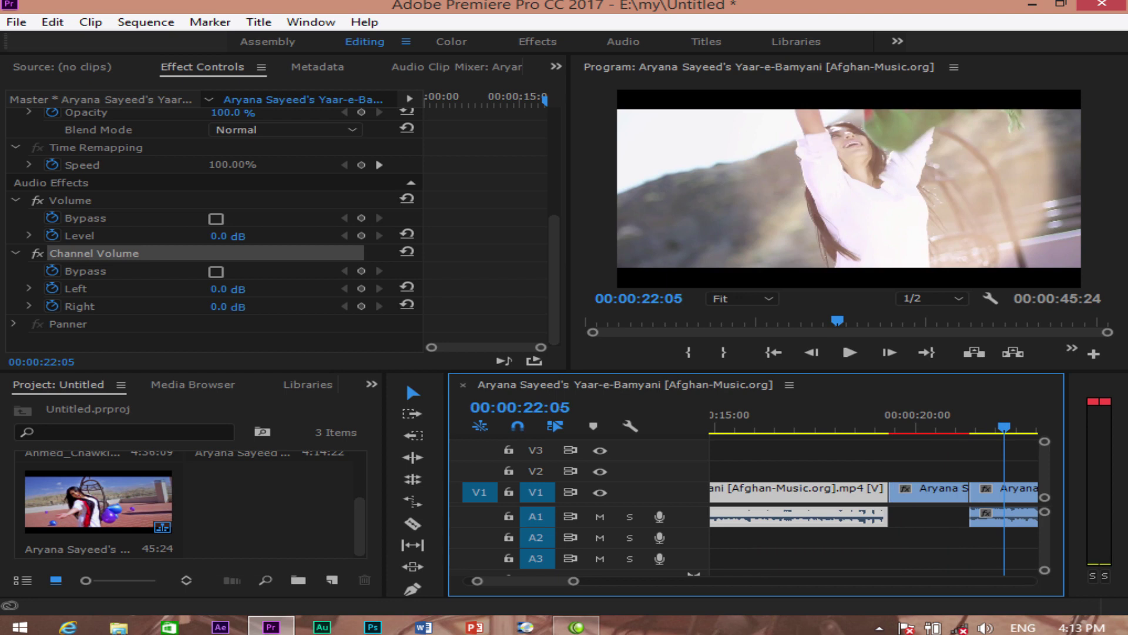
{"action": "left_click_drag", "start_coordinate": [987, 424], "coordinate": [863, 419]}
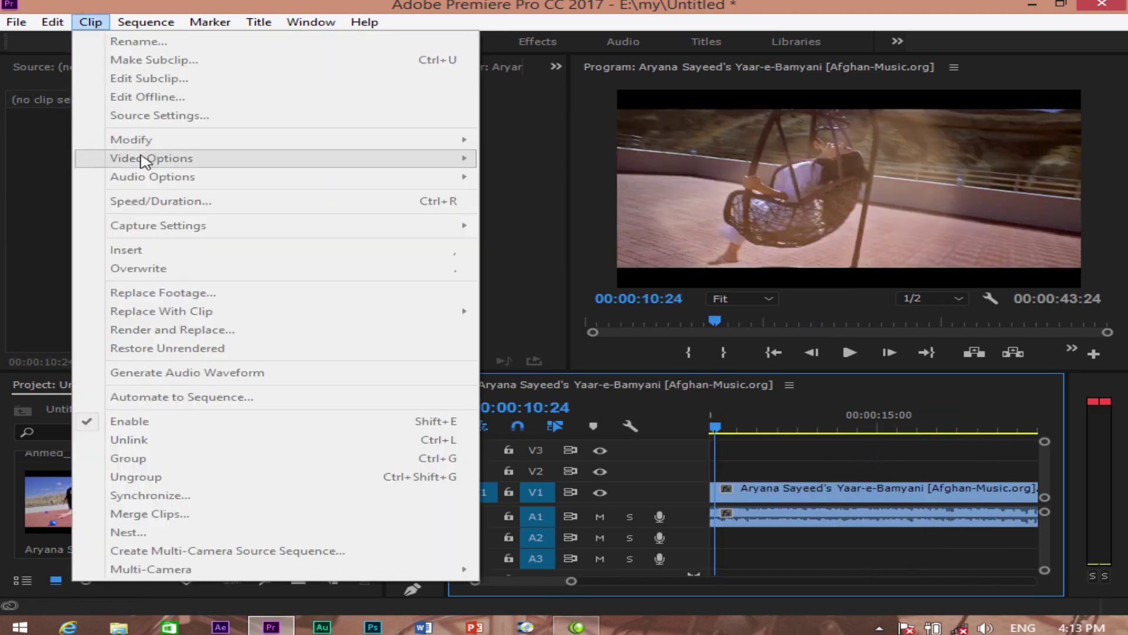
Add a frame hold to the music video clip on V1 at 00:00:12:16.
{"action": "left_click", "coordinate": [822, 494]}
{"action": "left_click", "coordinate": [90, 22]}
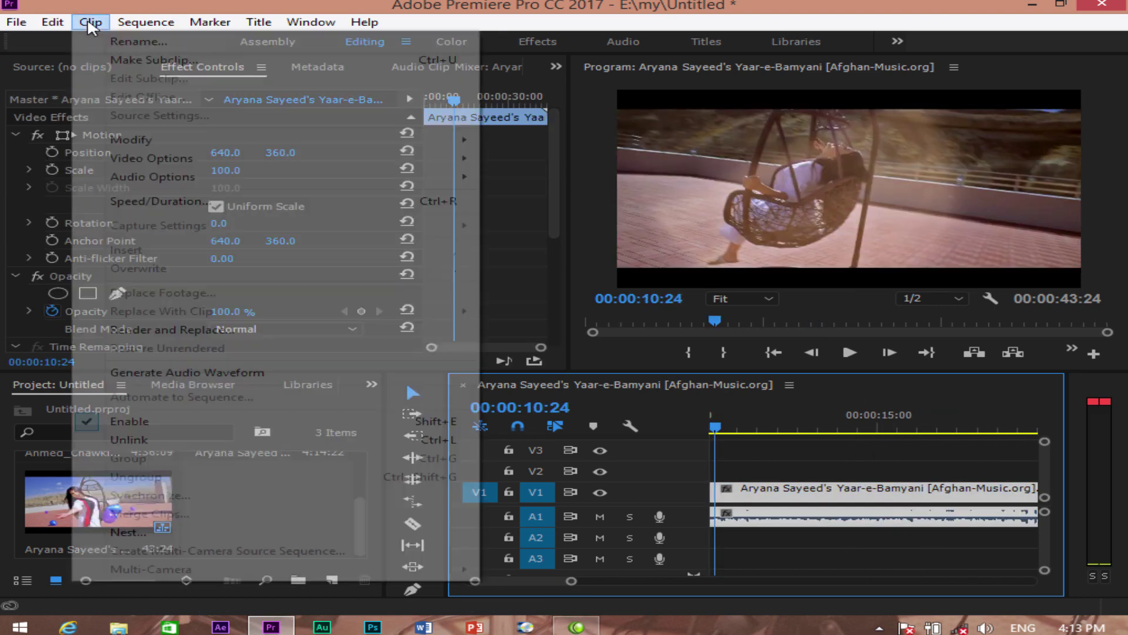
{"action": "mouse_move", "coordinate": [200, 160]}
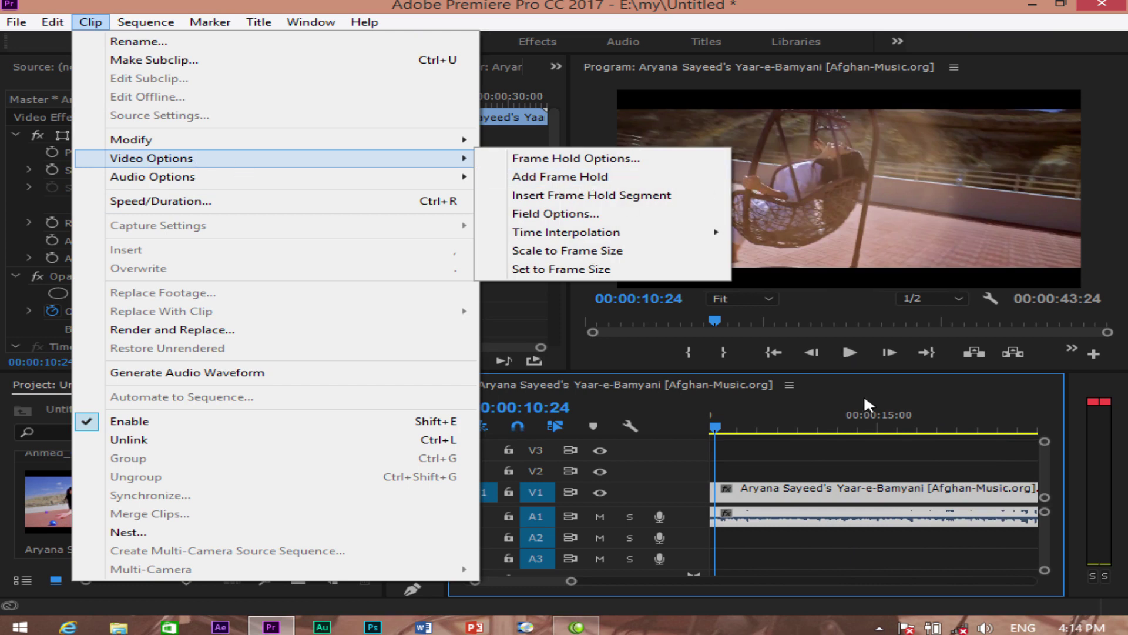
{"action": "left_click", "coordinate": [582, 179]}
{"action": "mouse_move", "coordinate": [843, 431]}
{"action": "left_mouse_down"}
{"action": "mouse_move", "coordinate": [1007, 435]}
{"action": "mouse_move", "coordinate": [834, 435]}
{"action": "left_mouse_up"}
{"action": "key", "text": "minus"}
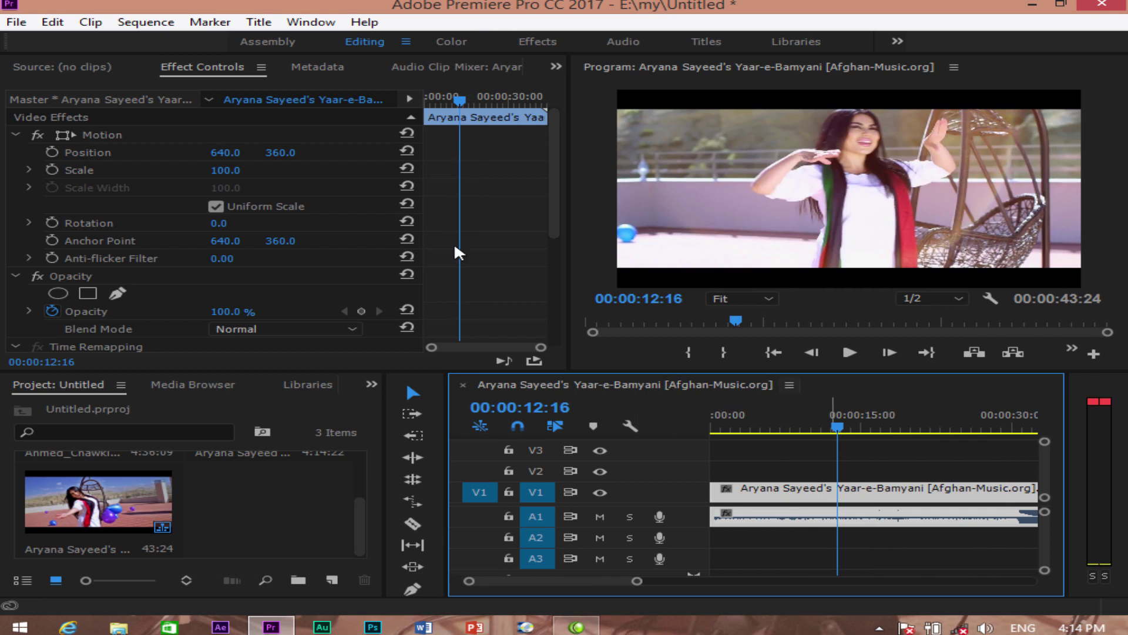
{"action": "left_click", "coordinate": [90, 22]}
{"action": "mouse_move", "coordinate": [183, 162]}
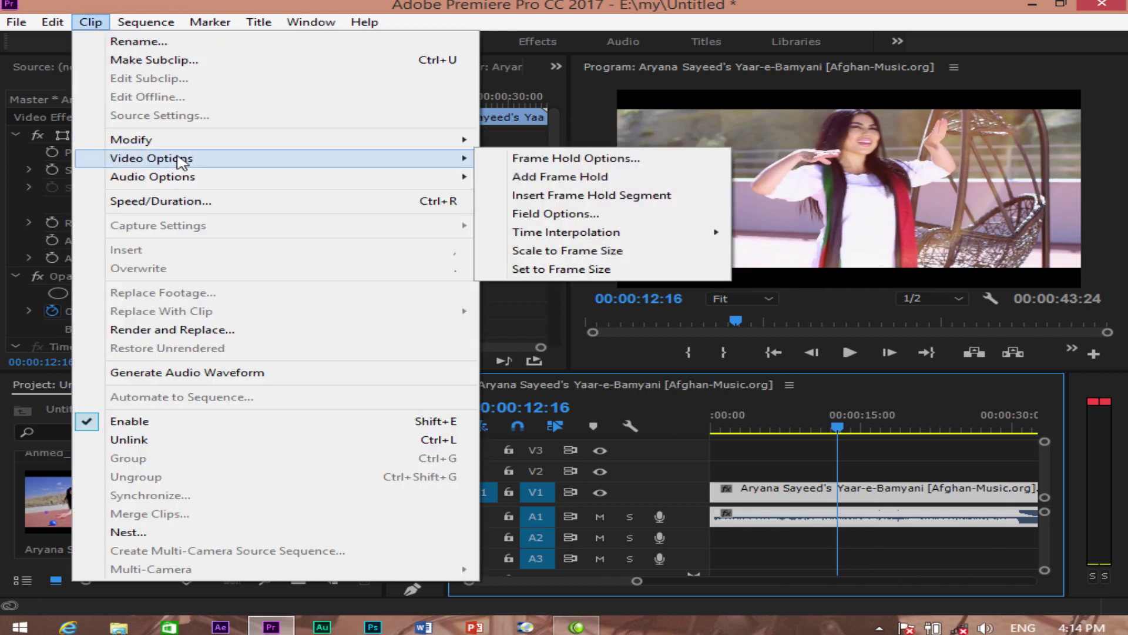
{"action": "left_click", "coordinate": [654, 178]}
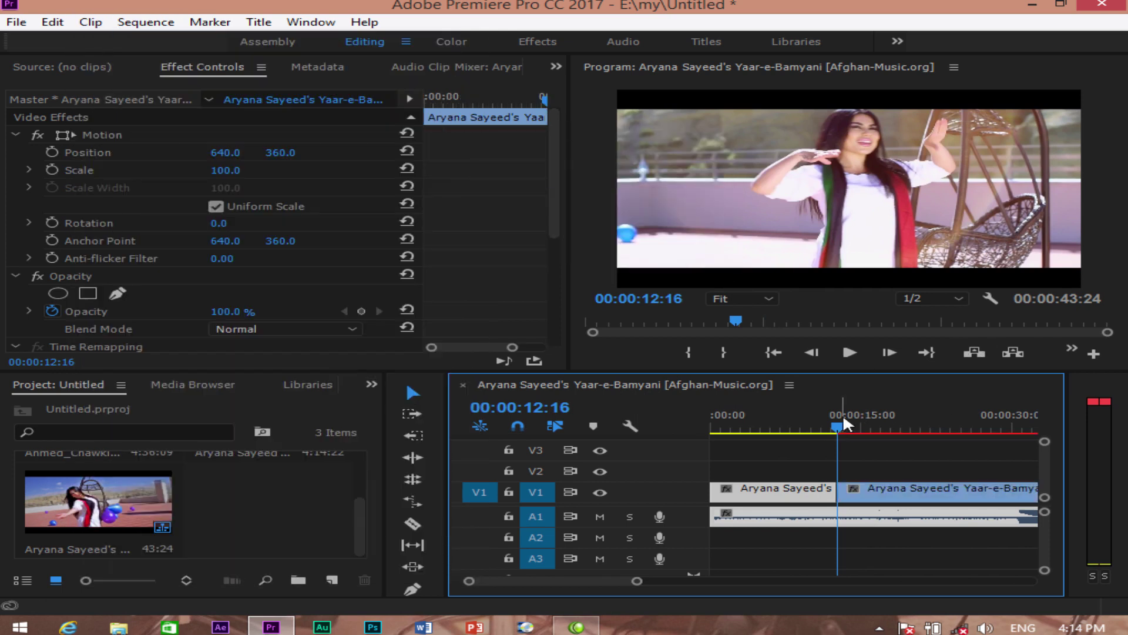
Review the frame hold by scrubbing back before it and playing the sequence from 00:00:08:09.
{"action": "left_click_drag", "start_coordinate": [836, 432], "coordinate": [800, 432]}
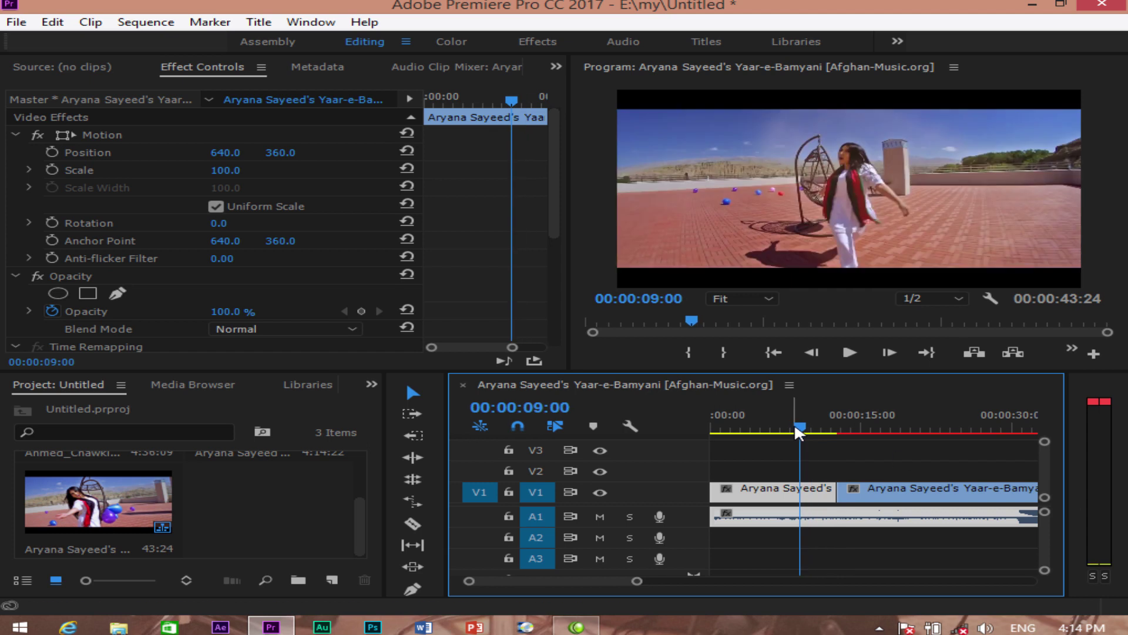
{"action": "key", "text": "ctrl+z"}
{"action": "key", "text": "ctrl+shift+z"}
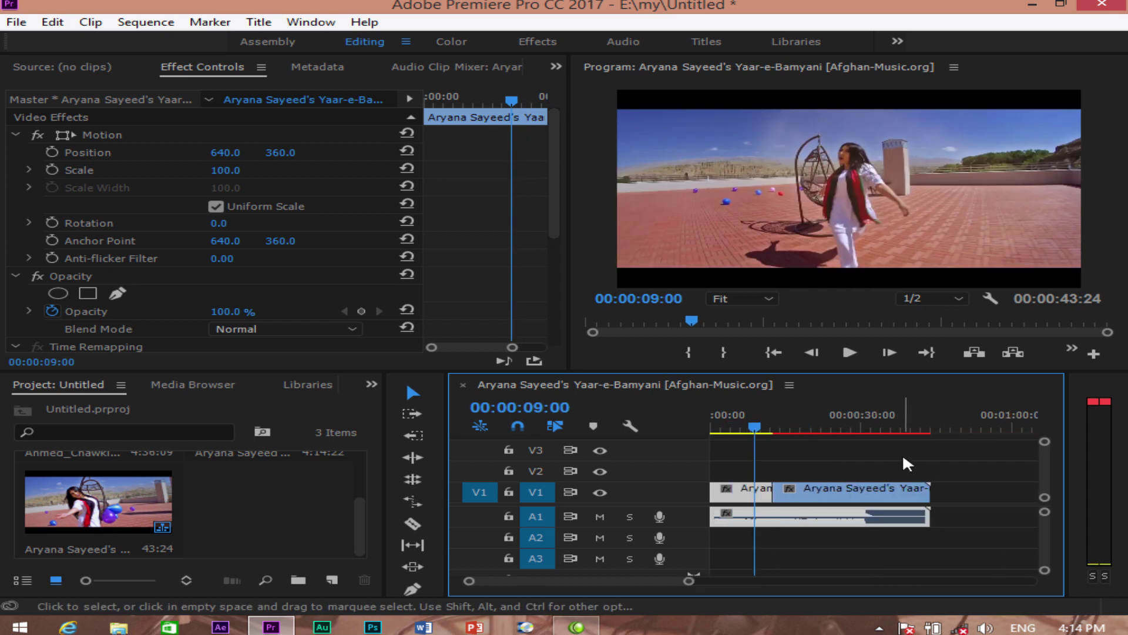
{"action": "left_click_drag", "start_coordinate": [796, 438], "coordinate": [793, 433]}
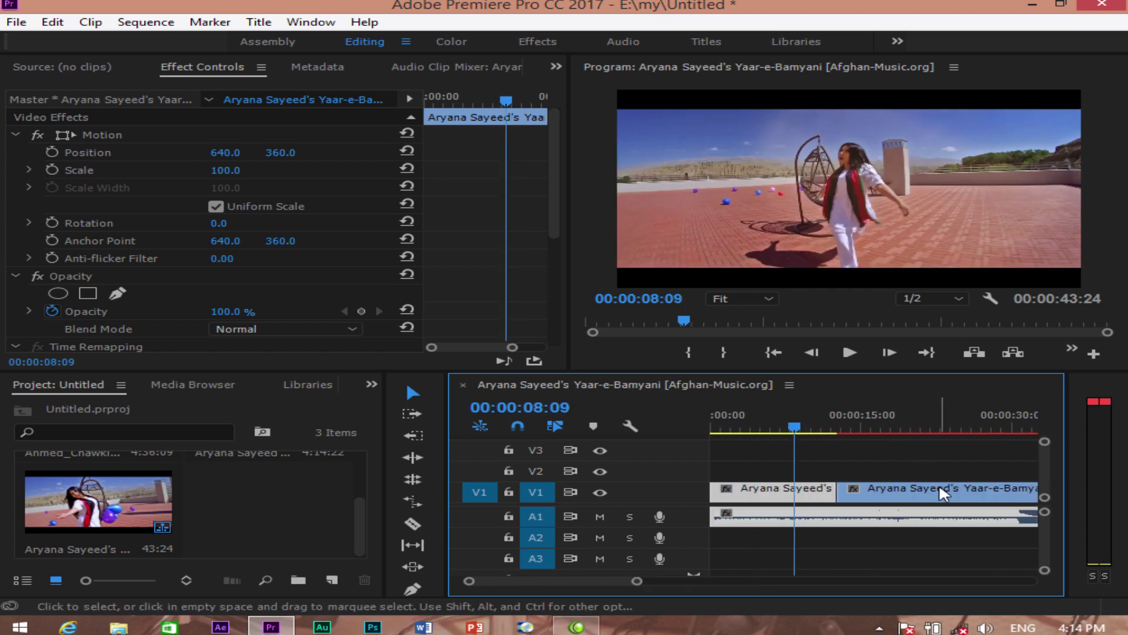
{"action": "key", "text": "space"}
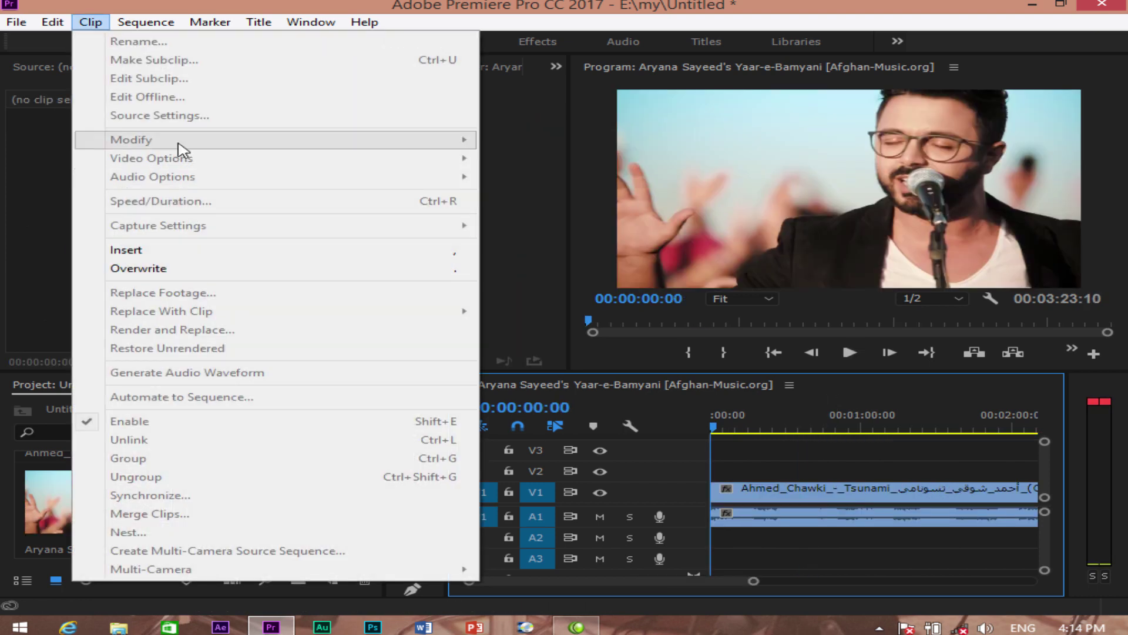
Check the Frame Hold Options of the Ahmed_Chawki clip on V1 without applying them, and briefly play its opening.
{"action": "left_click", "coordinate": [819, 496]}
{"action": "left_click", "coordinate": [91, 22]}
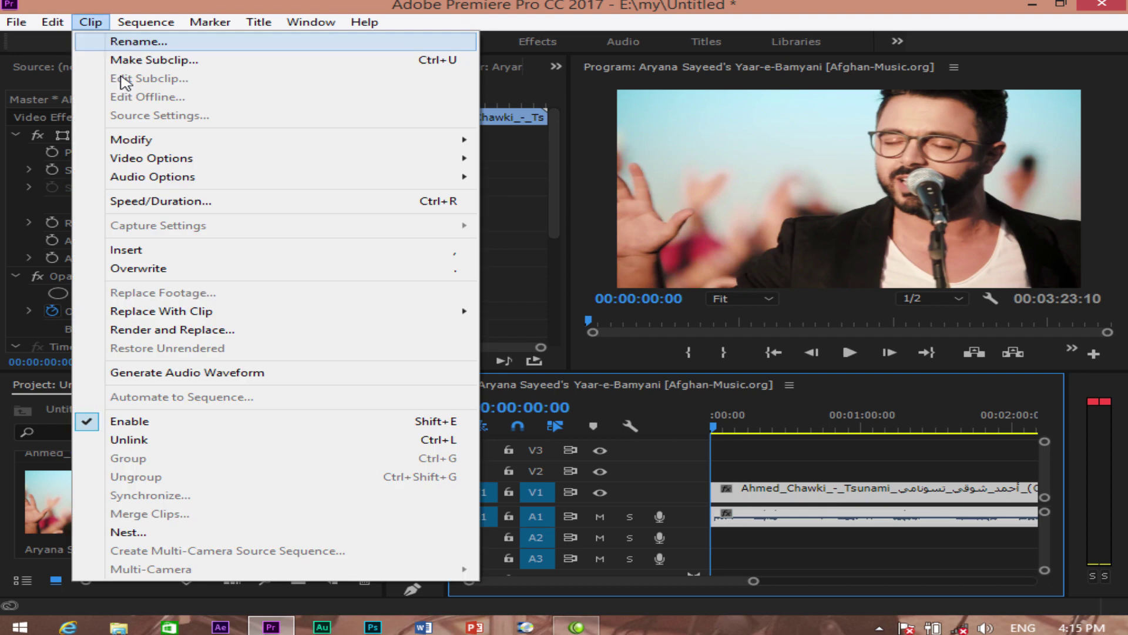
{"action": "mouse_move", "coordinate": [170, 162]}
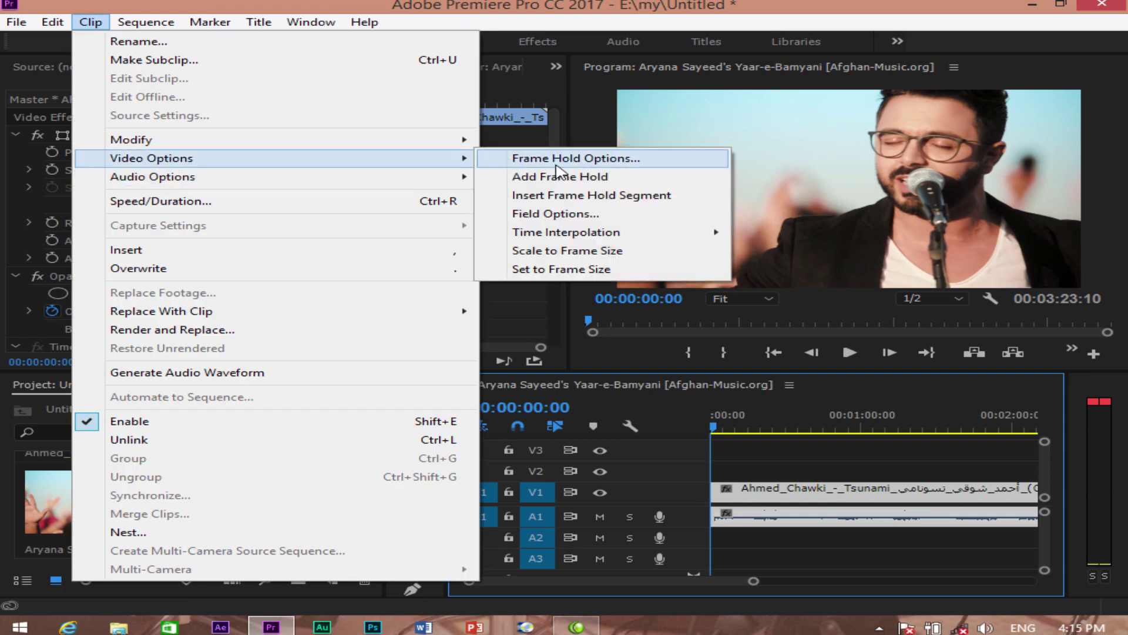
{"action": "left_click", "coordinate": [581, 163]}
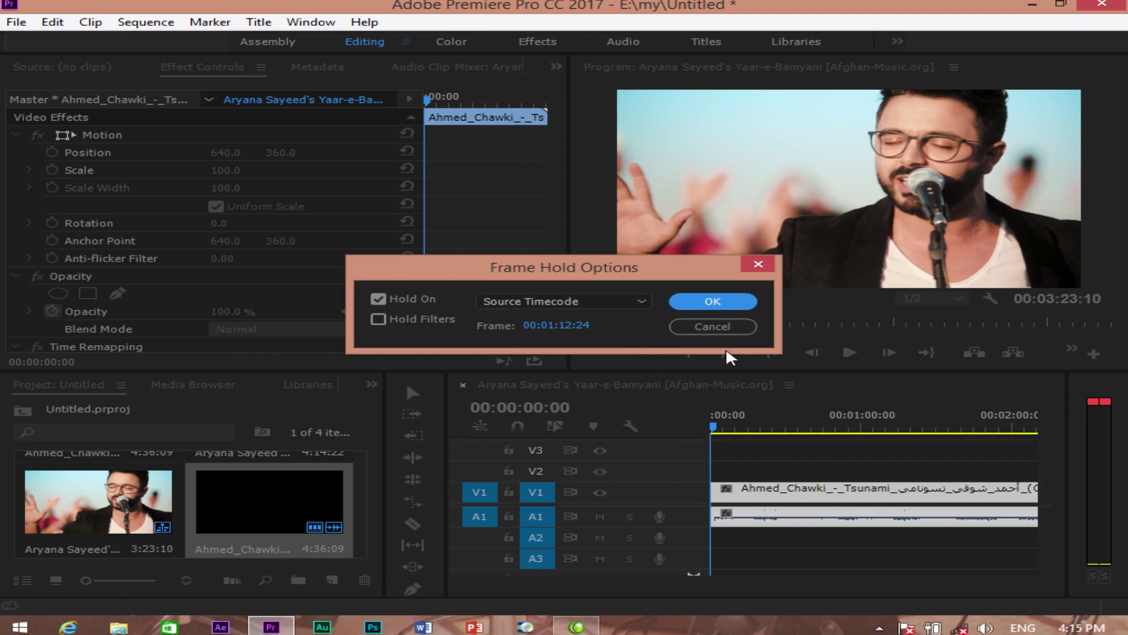
{"action": "left_click", "coordinate": [724, 329]}
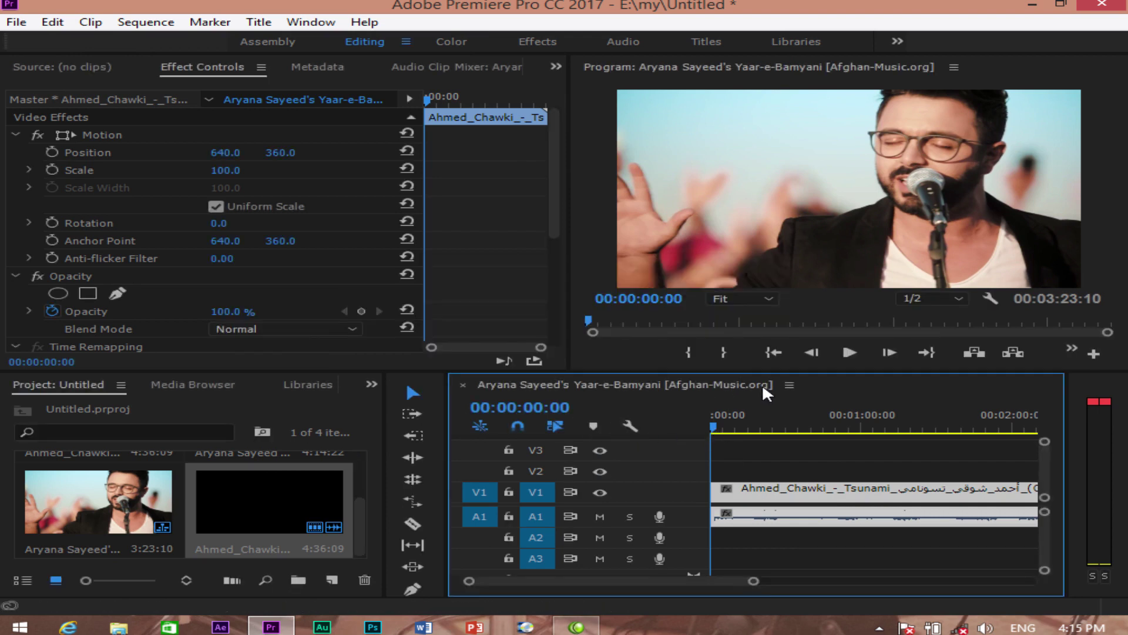
{"action": "key", "text": "space"}
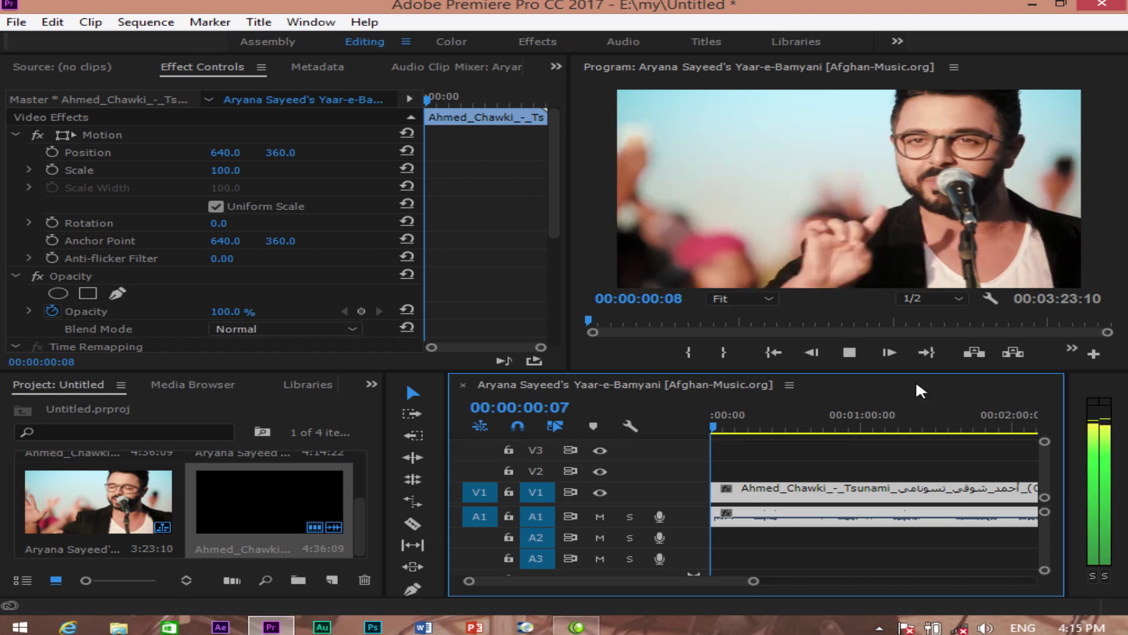
{"action": "key", "text": "space"}
Split the Ahmed_Chawki clip at 00:02:41:18, delete the part after the cut, and return the playhead to the sequence start.
{"action": "key", "text": "minus"}
{"action": "key", "text": "minus"}
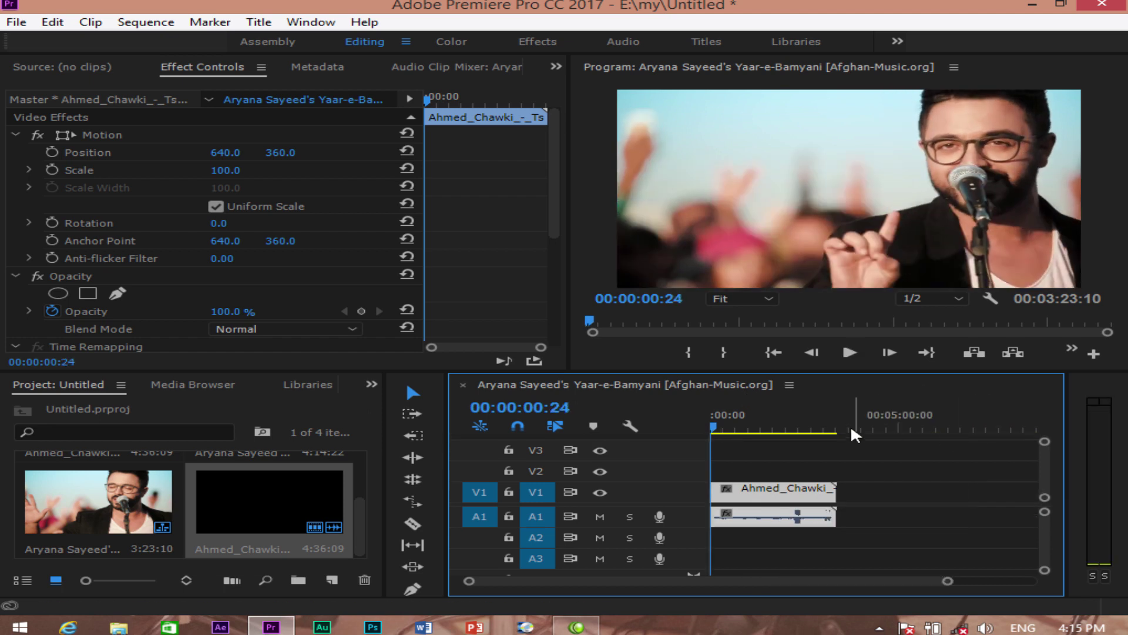
{"action": "left_click", "coordinate": [828, 427]}
{"action": "left_click_drag", "start_coordinate": [831, 426], "coordinate": [812, 427]}
{"action": "key", "text": "ctrl+k"}
{"action": "left_click", "coordinate": [822, 516]}
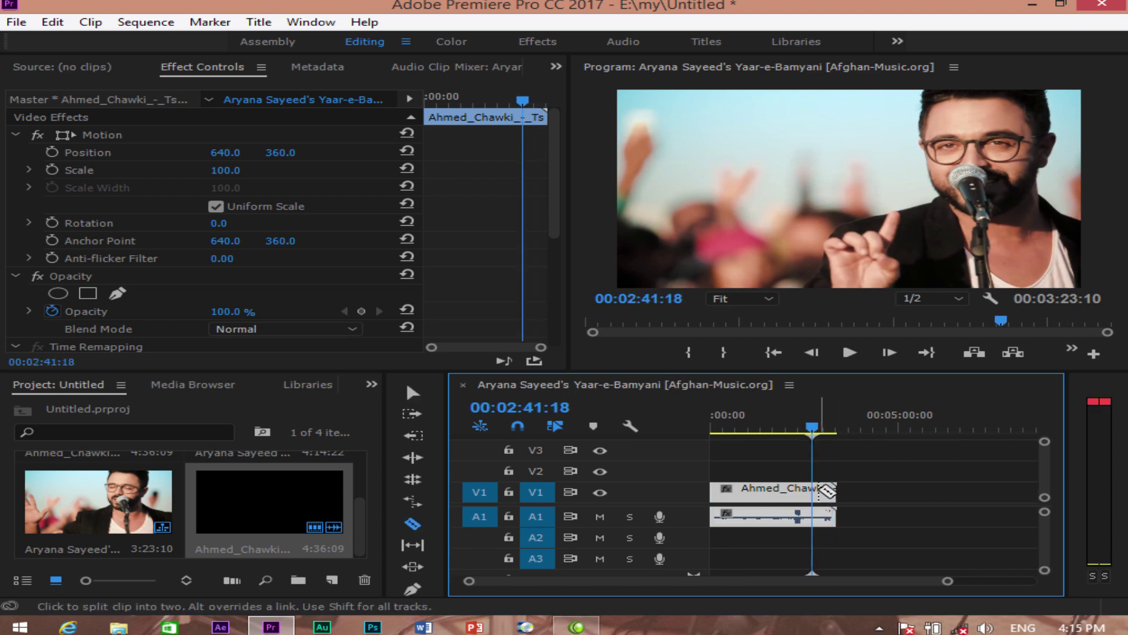
{"action": "key", "text": "Delete"}
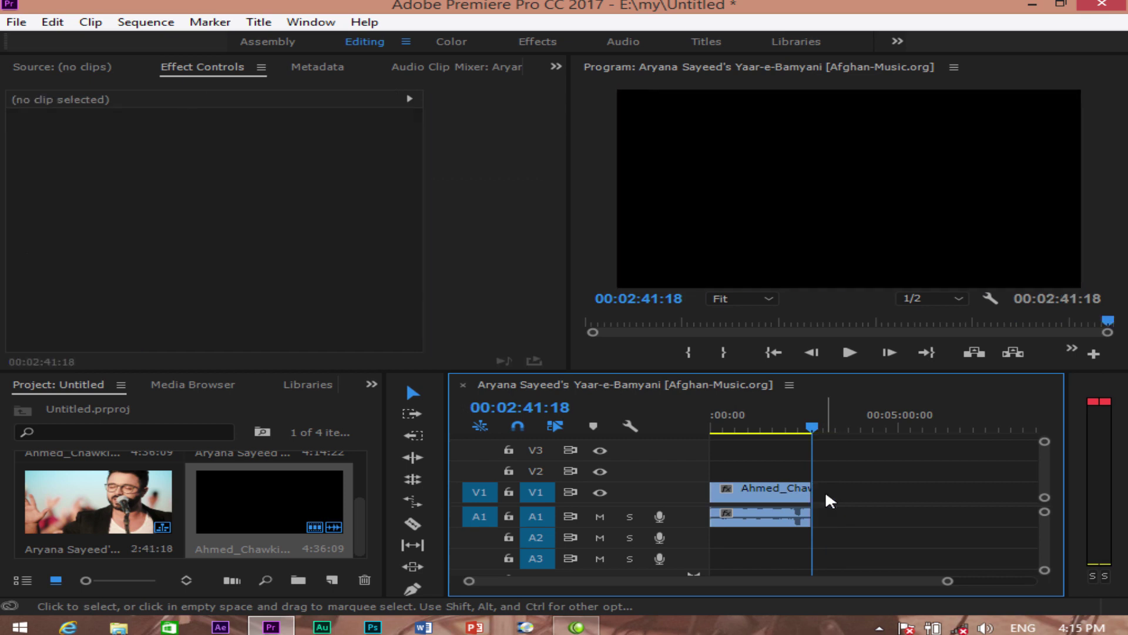
{"action": "key", "text": "Left"}
{"action": "key", "text": "Left"}
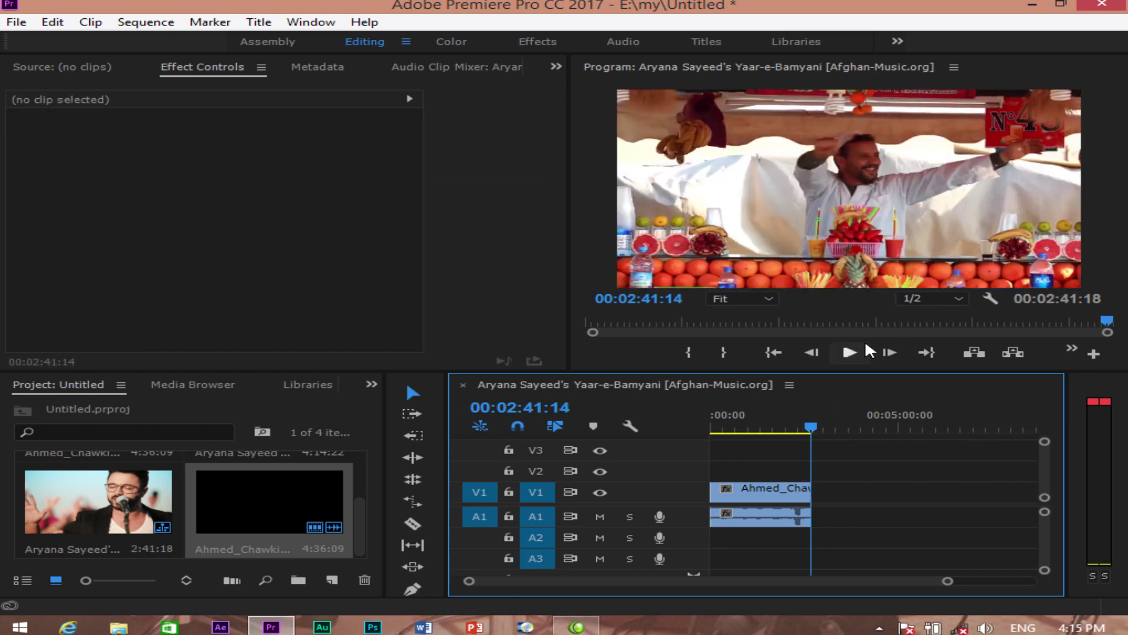
{"action": "left_click_drag", "start_coordinate": [813, 422], "coordinate": [113, 222]}
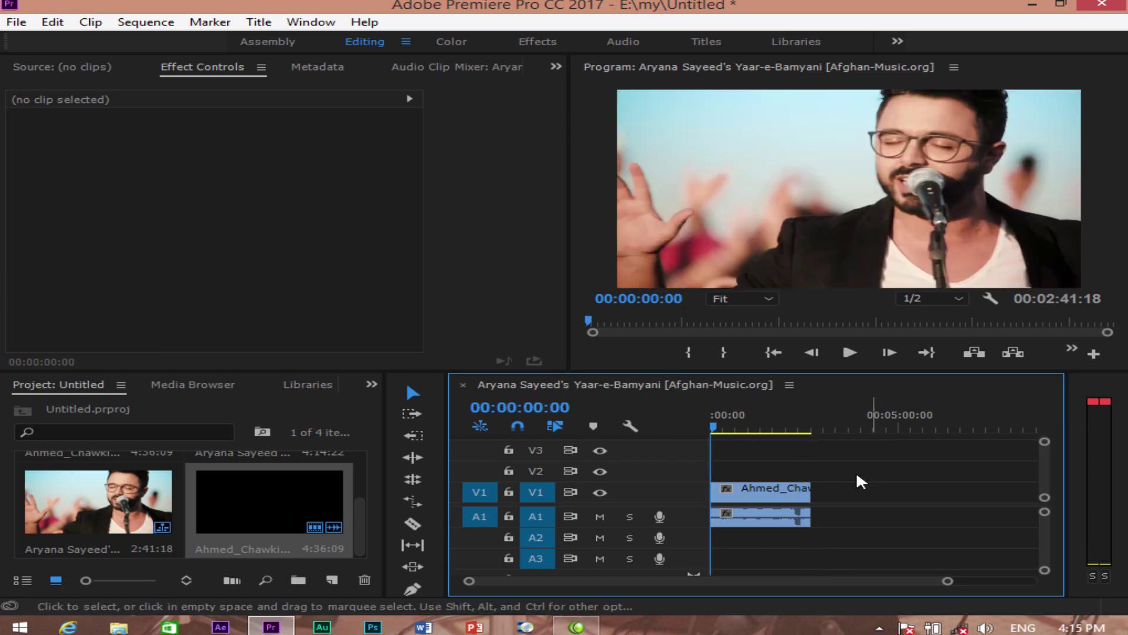
Place the playhead at 00:01:05:01 and apply a frame hold on the In Point to the V1 clip.
{"action": "left_click", "coordinate": [752, 423]}
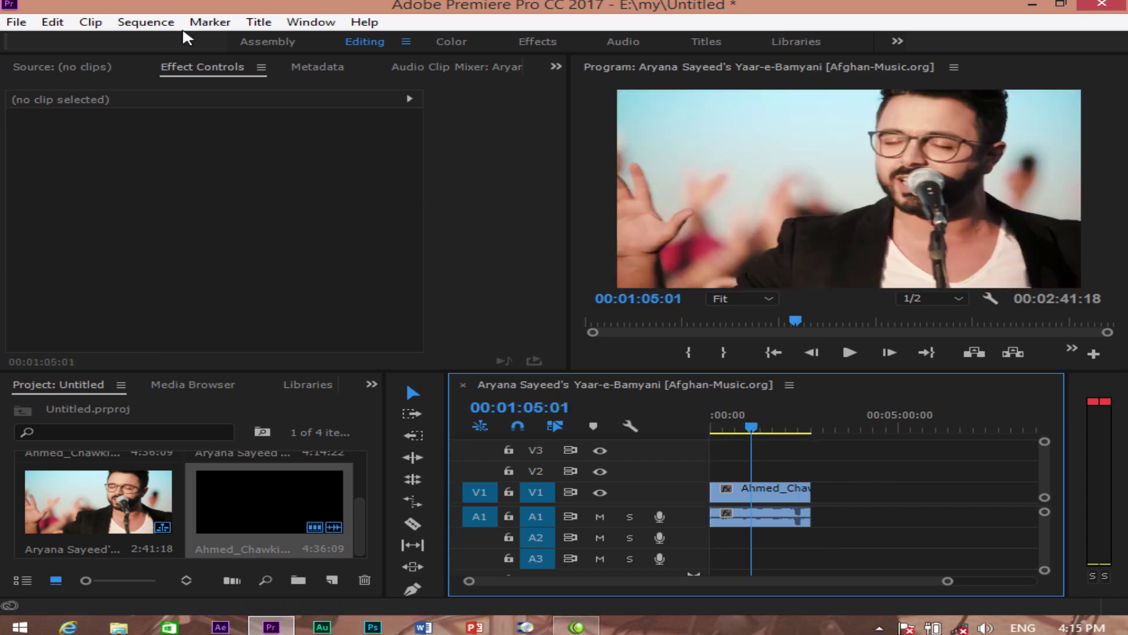
{"action": "left_click", "coordinate": [89, 23]}
{"action": "left_click", "coordinate": [808, 493]}
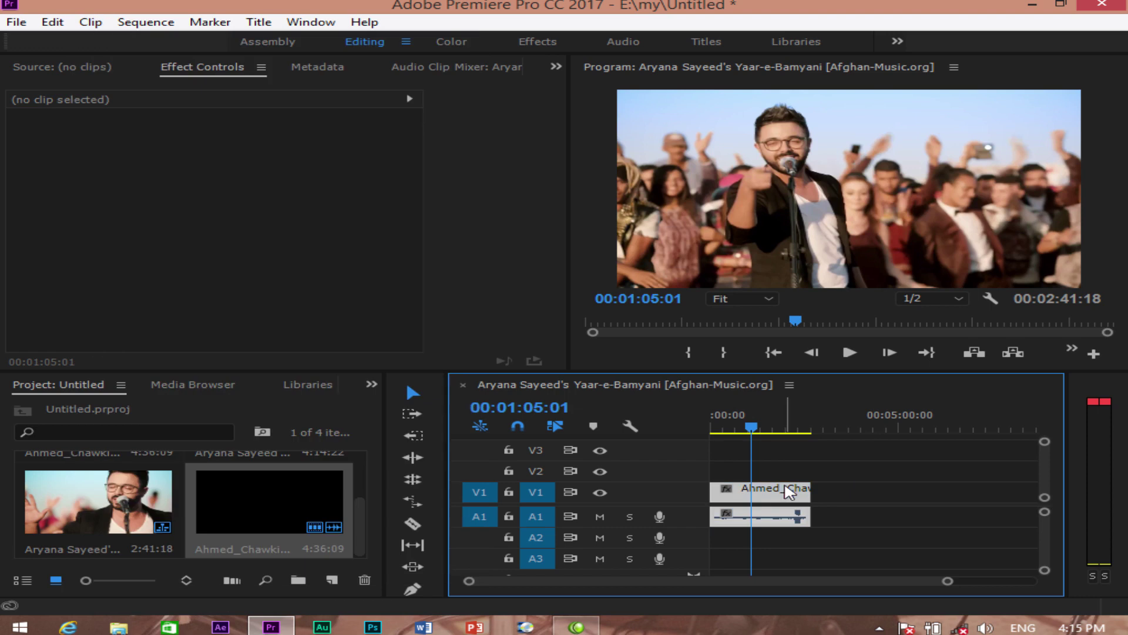
{"action": "left_click", "coordinate": [89, 22]}
{"action": "mouse_move", "coordinate": [168, 164]}
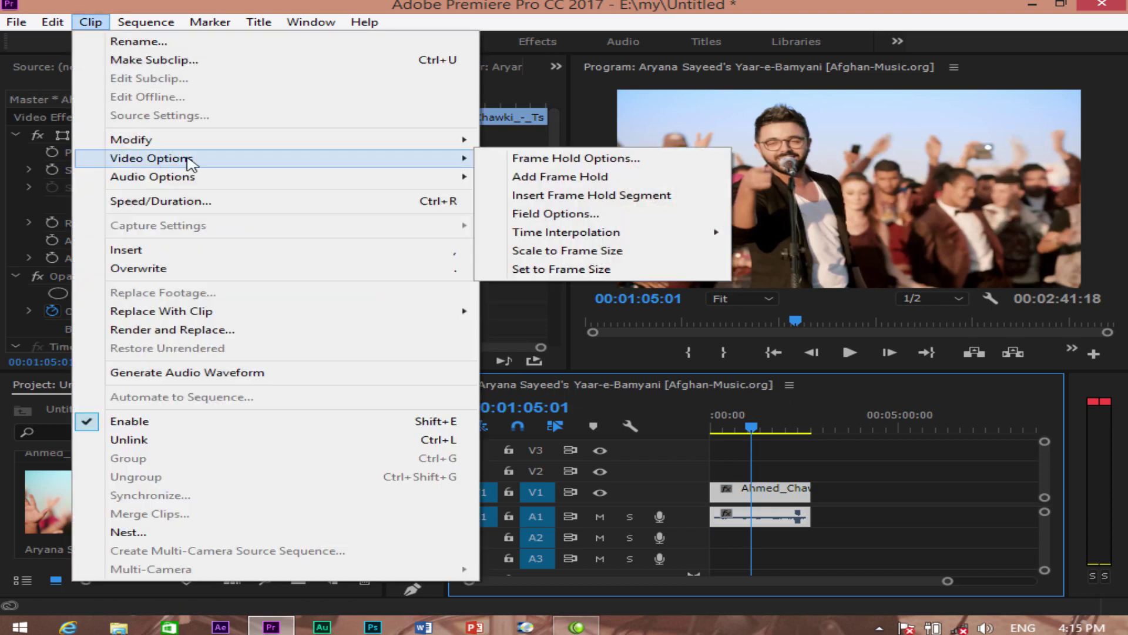
{"action": "left_click", "coordinate": [552, 158]}
{"action": "left_click", "coordinate": [643, 301]}
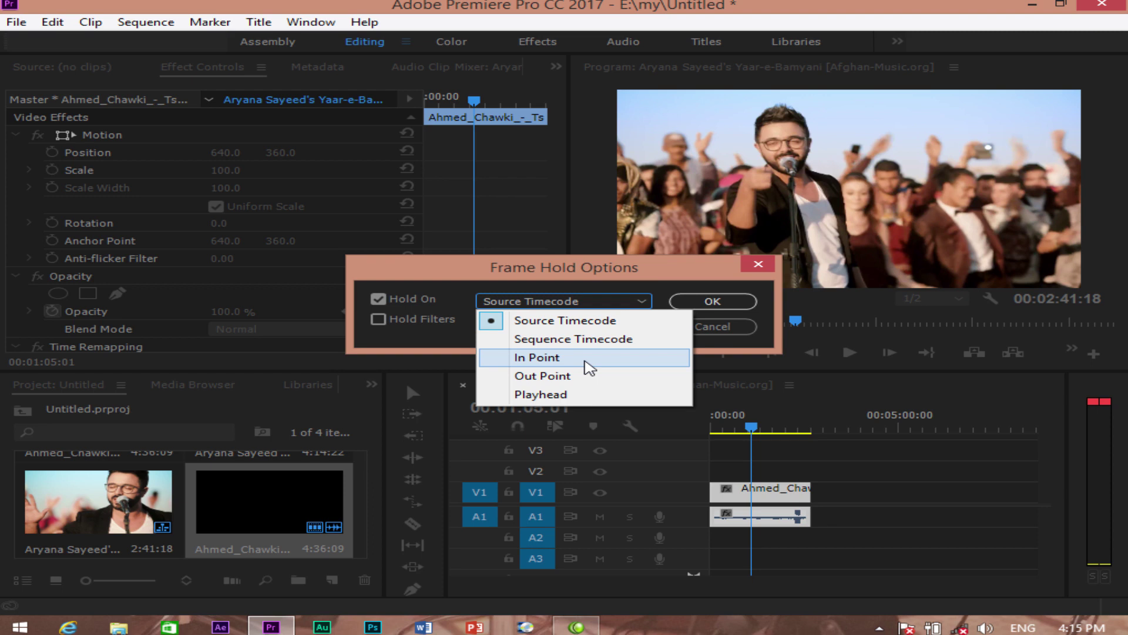
{"action": "left_click", "coordinate": [589, 368]}
{"action": "left_click", "coordinate": [713, 300]}
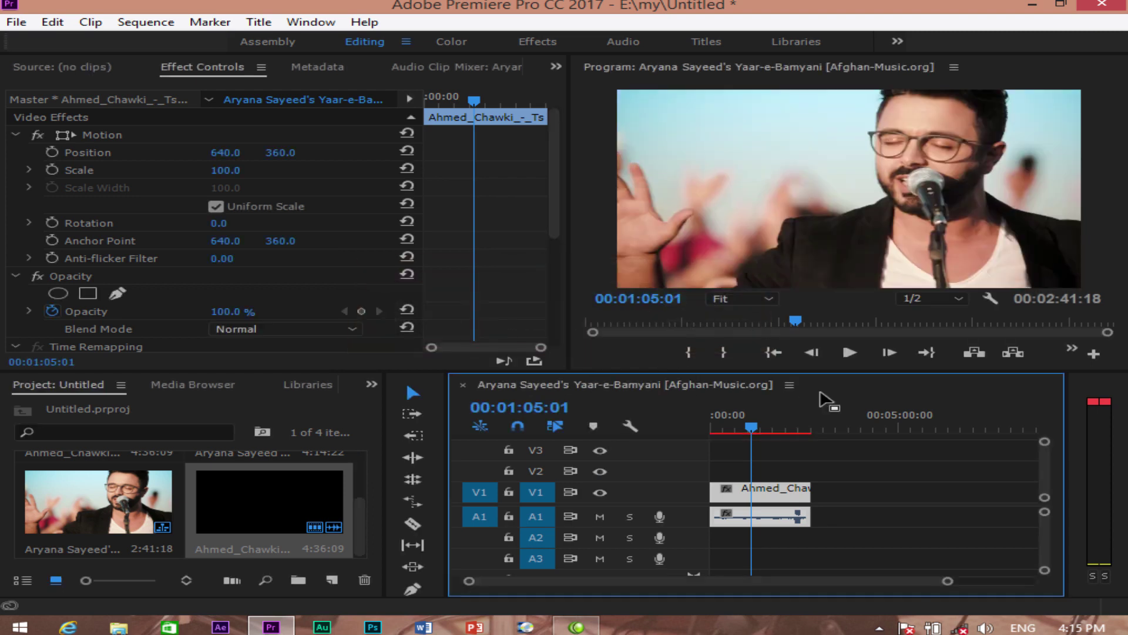
Play the held clip from the sequence start and again from 00:01:53:09 to check the frozen image.
{"action": "left_click_drag", "start_coordinate": [751, 427], "coordinate": [697, 434]}
{"action": "key", "text": "space"}
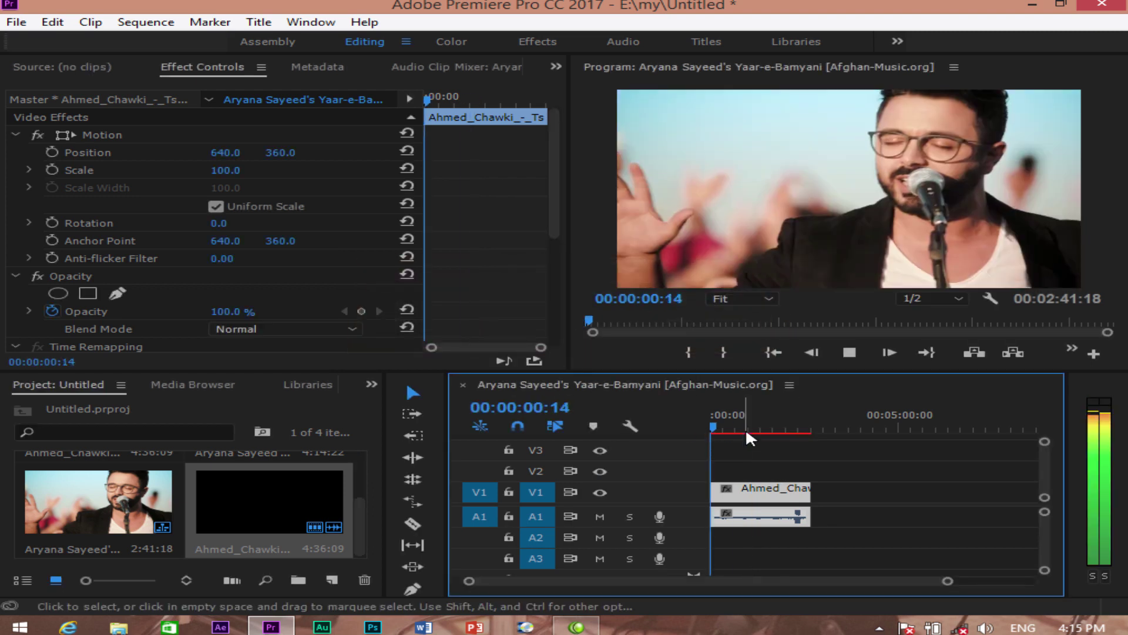
{"action": "left_click", "coordinate": [781, 430]}
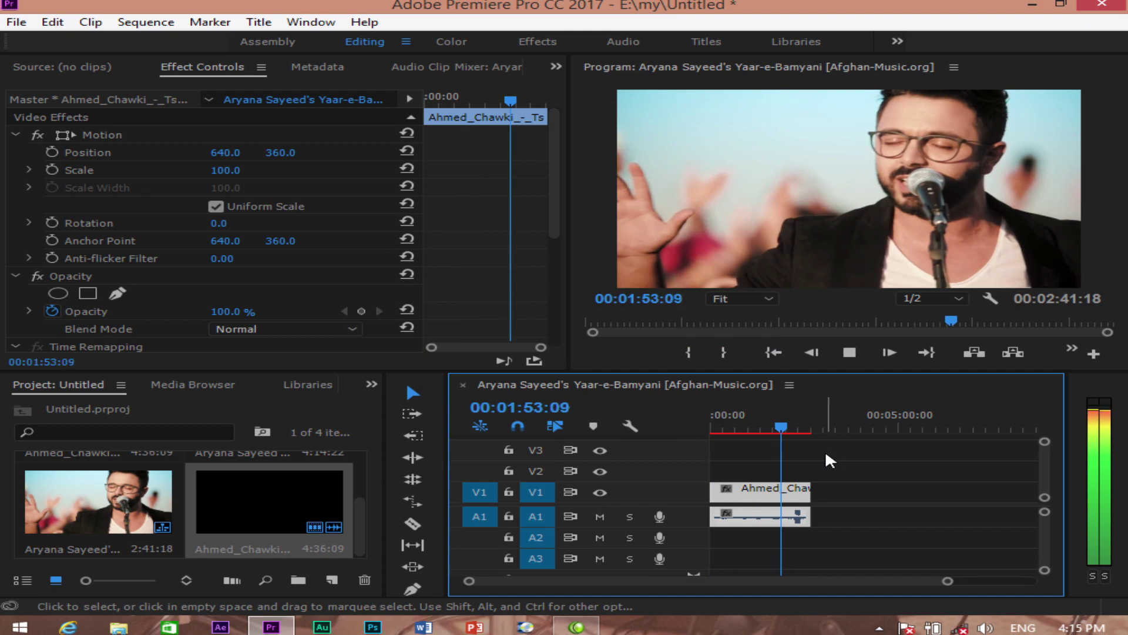
{"action": "key", "text": "space"}
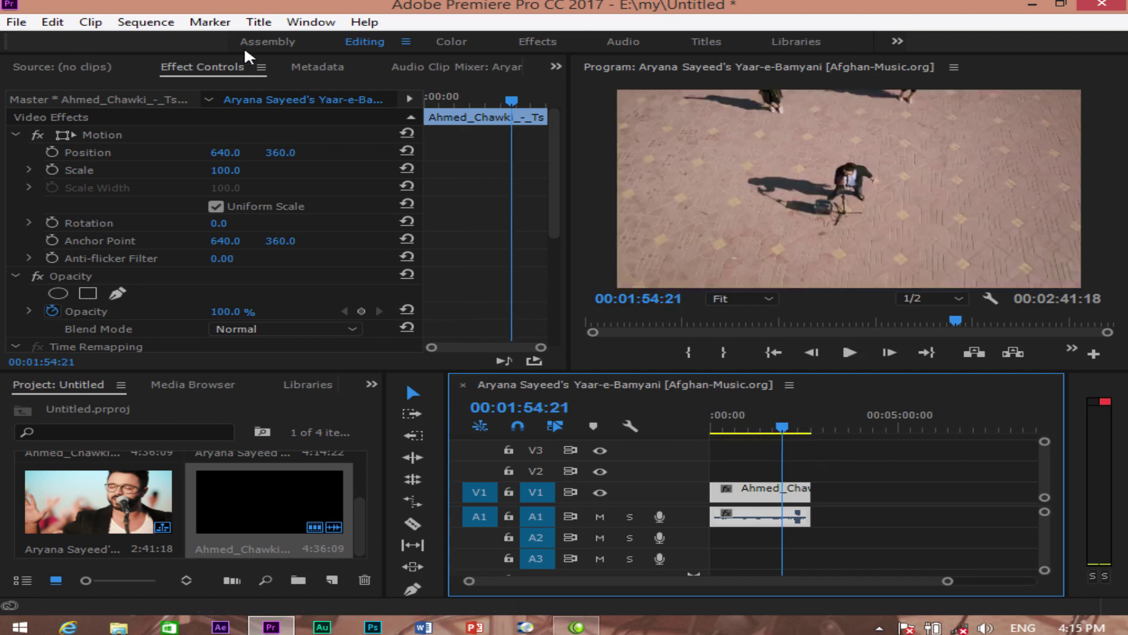
Set the frame hold of the Ahmed_Chawki clip on V1 to the Playhead position at 00:01:54:21.
{"action": "left_click", "coordinate": [90, 22]}
{"action": "mouse_move", "coordinate": [214, 160]}
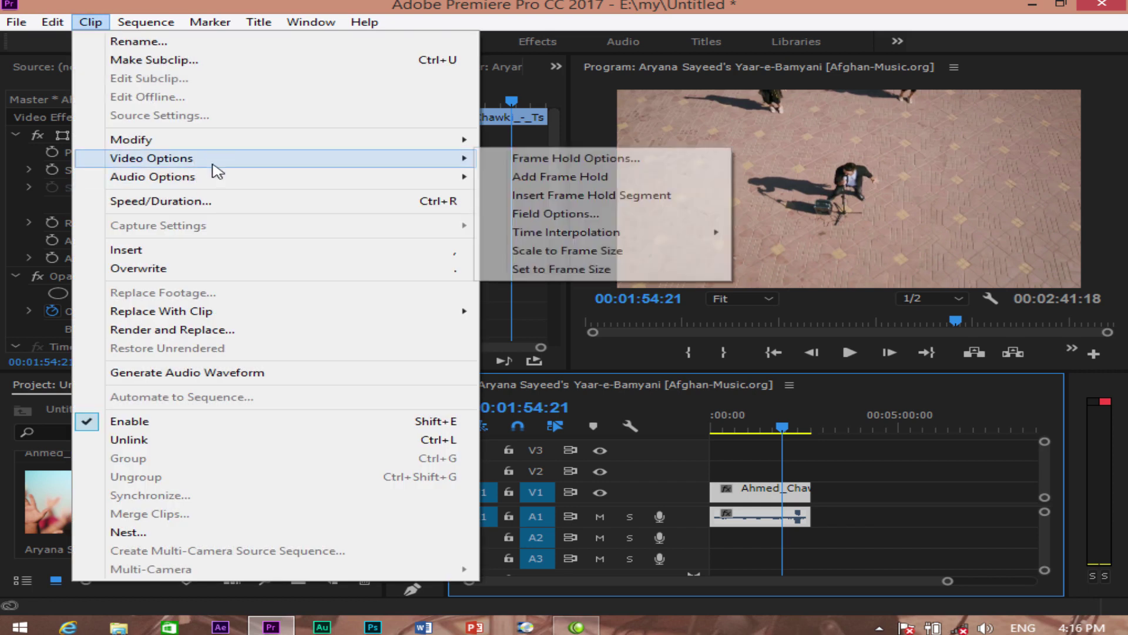
{"action": "left_click", "coordinate": [606, 159]}
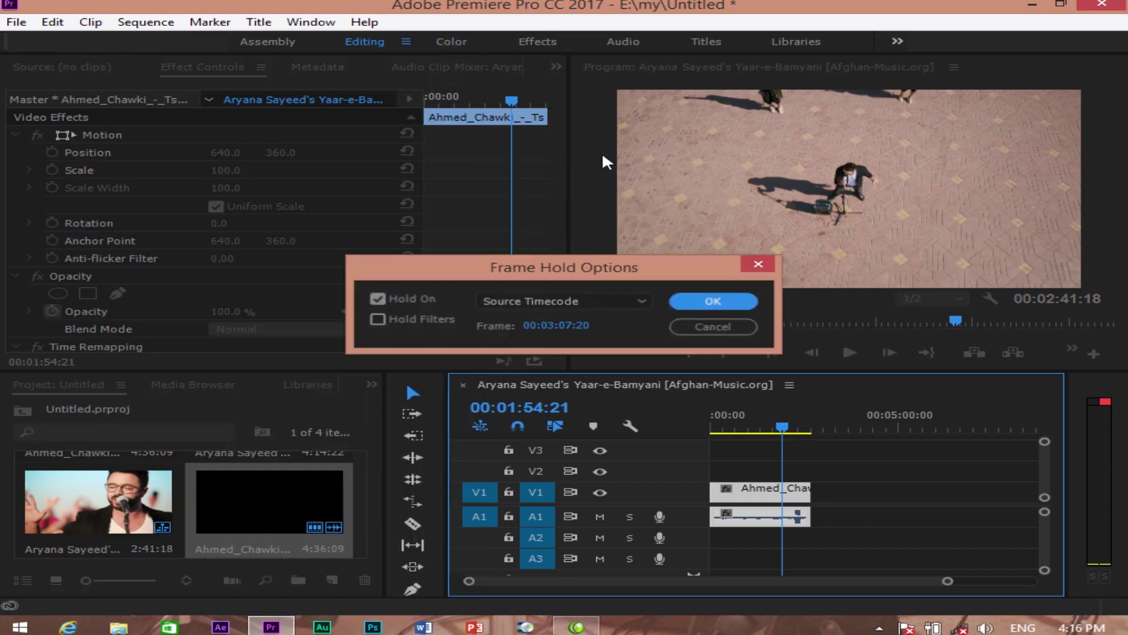
{"action": "left_click", "coordinate": [616, 303]}
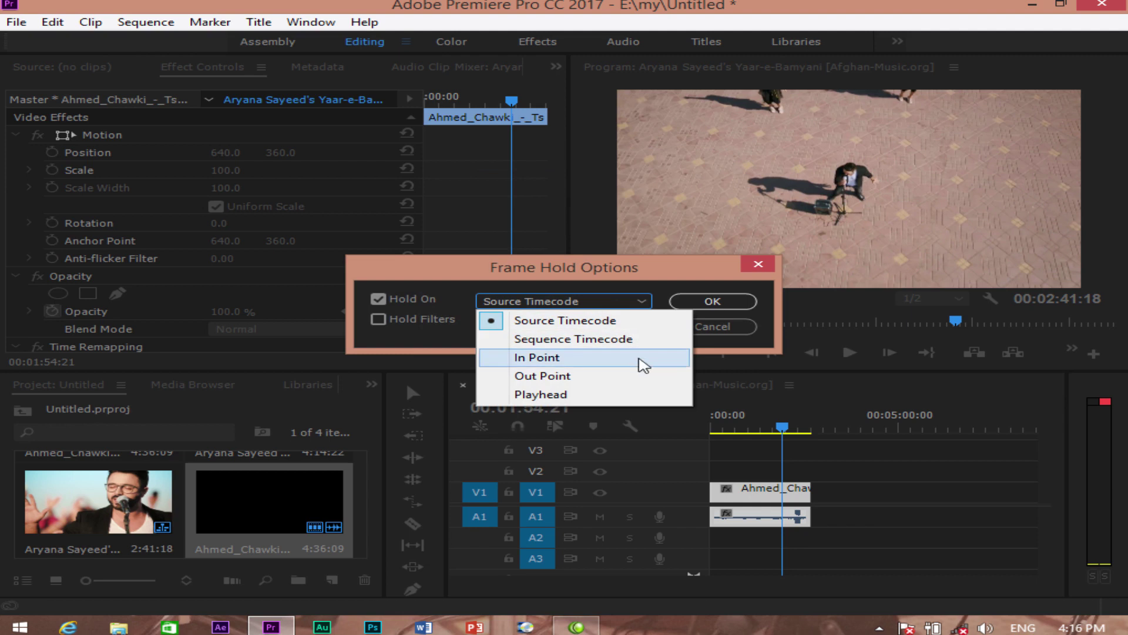
{"action": "left_click", "coordinate": [564, 394]}
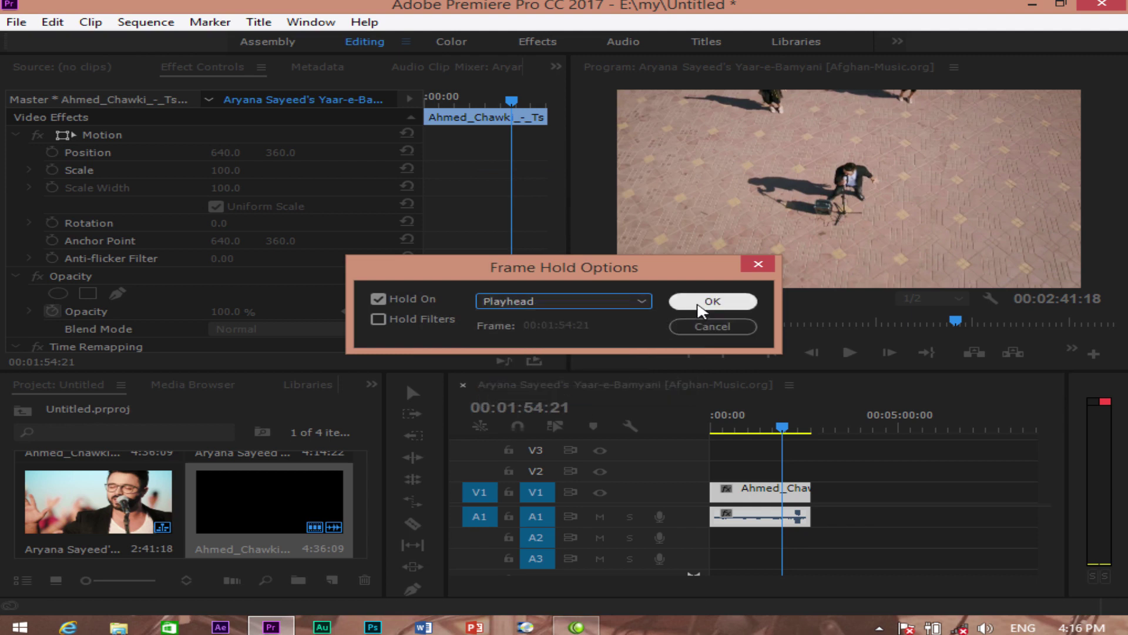
{"action": "left_click", "coordinate": [709, 301]}
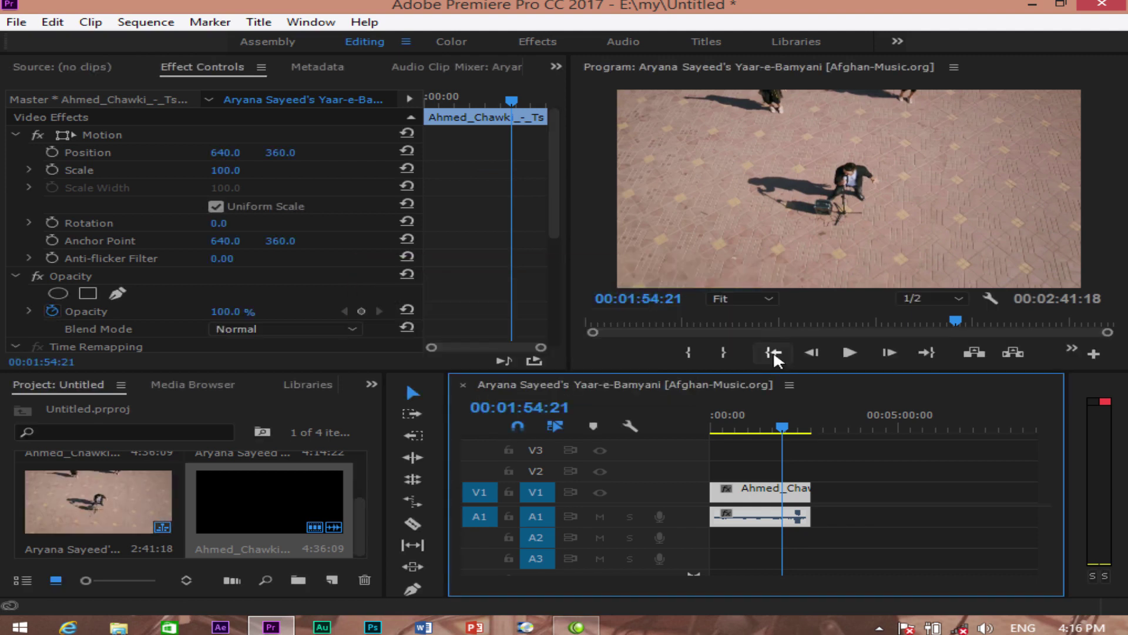
Play the held clip from the sequence start to check the frozen image, and scrub to 00:00:19:08.
{"action": "left_click_drag", "start_coordinate": [779, 429], "coordinate": [715, 429]}
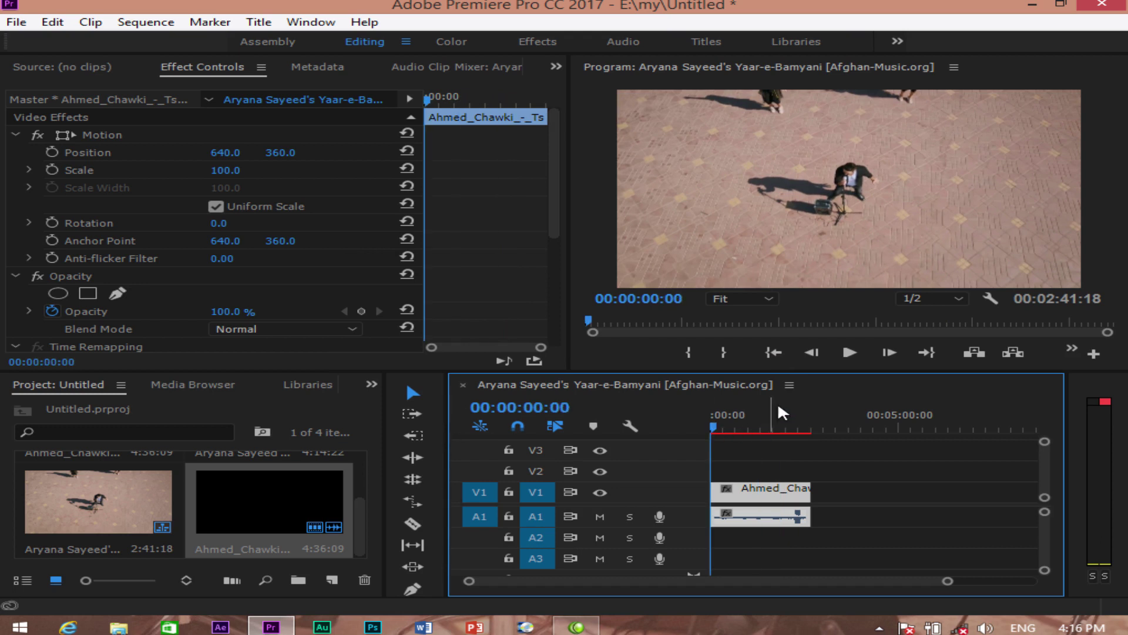
{"action": "key", "text": "space"}
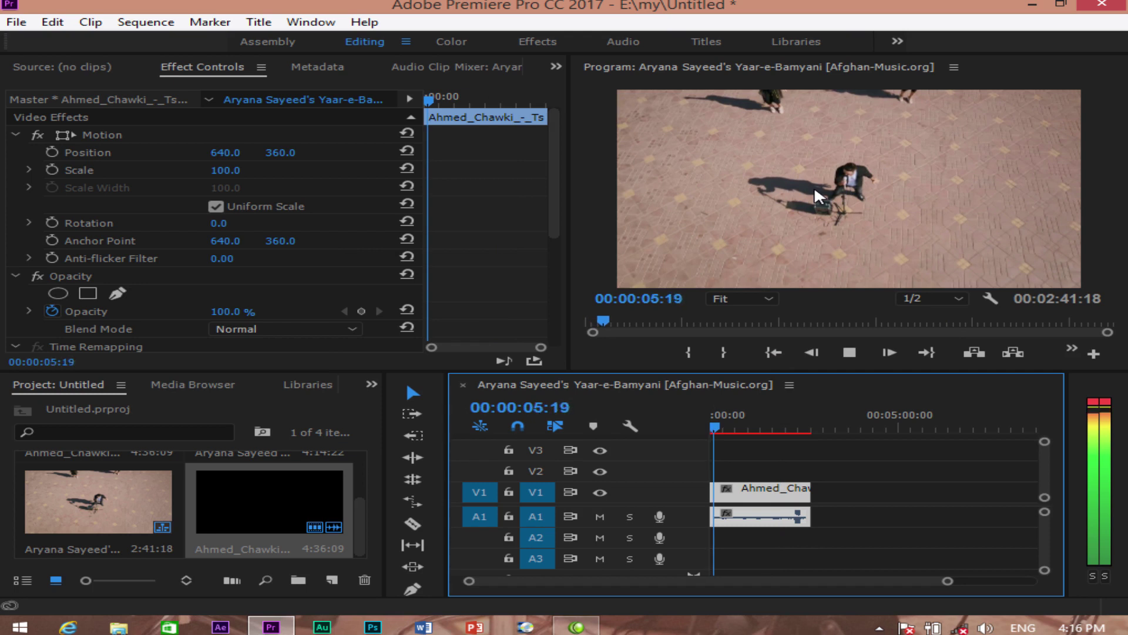
{"action": "key", "text": "space"}
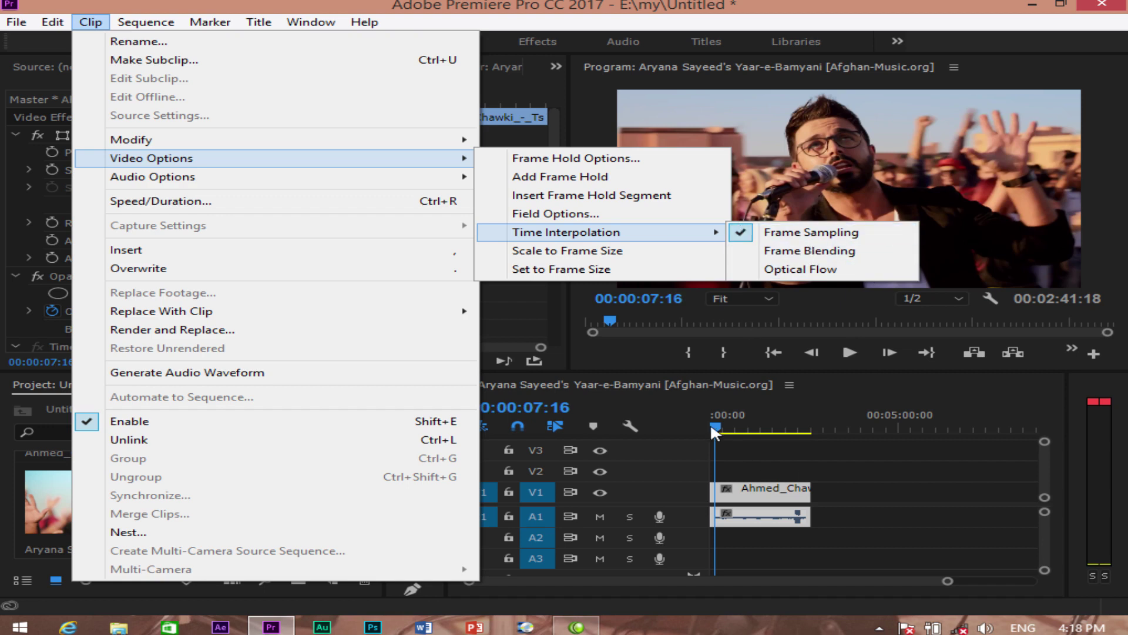
{"action": "left_click_drag", "start_coordinate": [709, 421], "coordinate": [718, 418]}
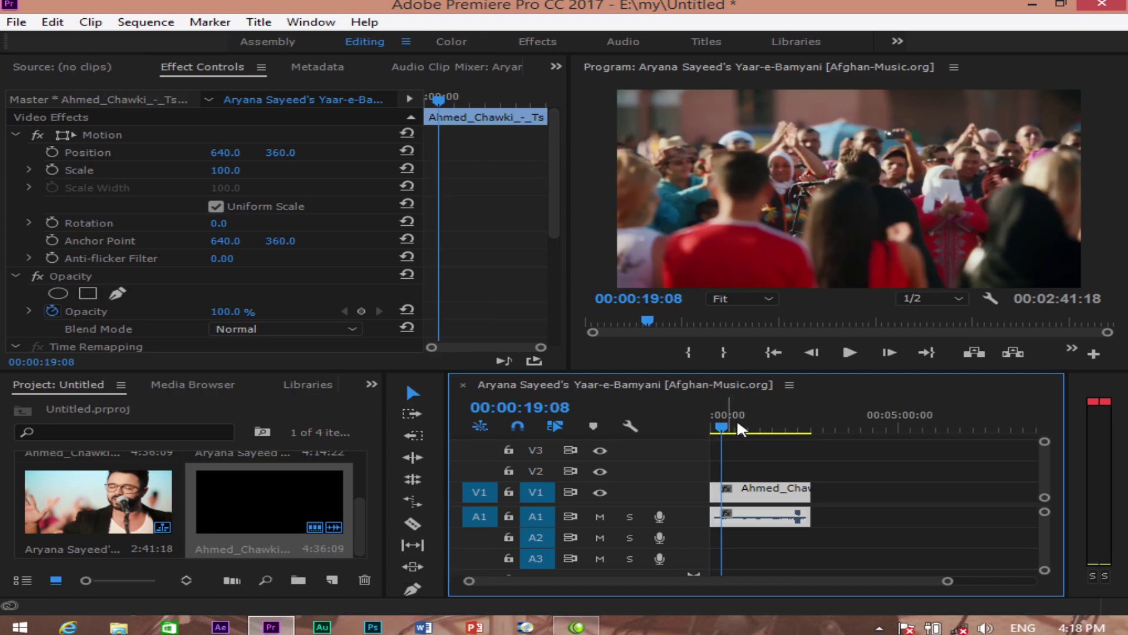
{"action": "key", "text": "j"}
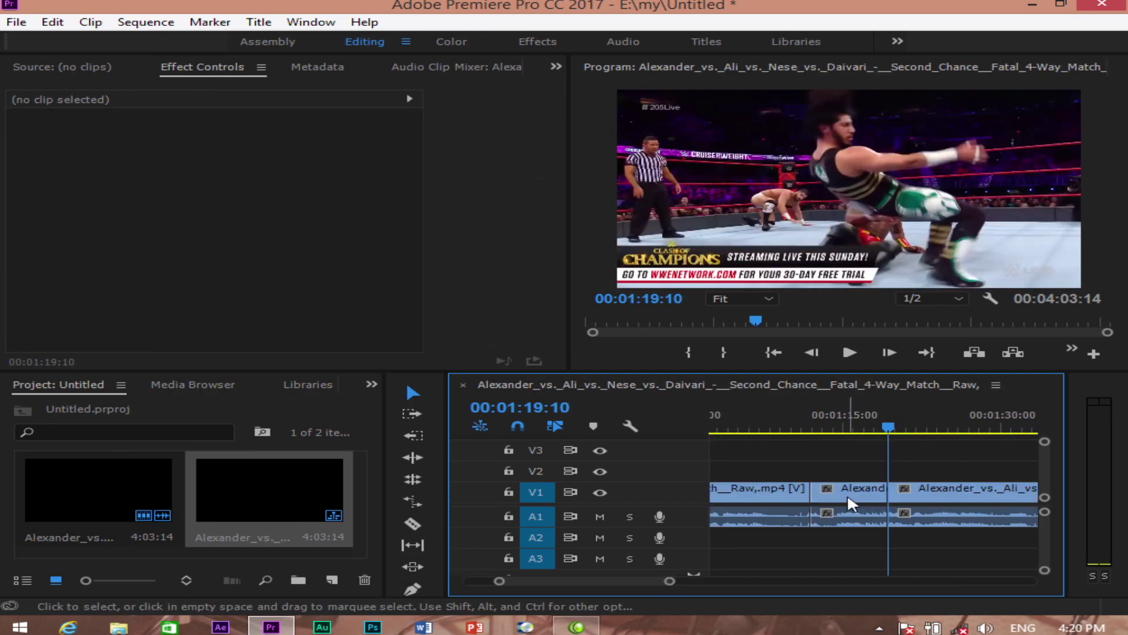
Place the playhead at 00:01:14:17 and delete the V1 clip that follows the cut at 00:01:19:10.
{"action": "left_click", "coordinate": [848, 492]}
{"action": "left_click_drag", "start_coordinate": [880, 420], "coordinate": [839, 421]}
{"action": "left_click", "coordinate": [926, 493]}
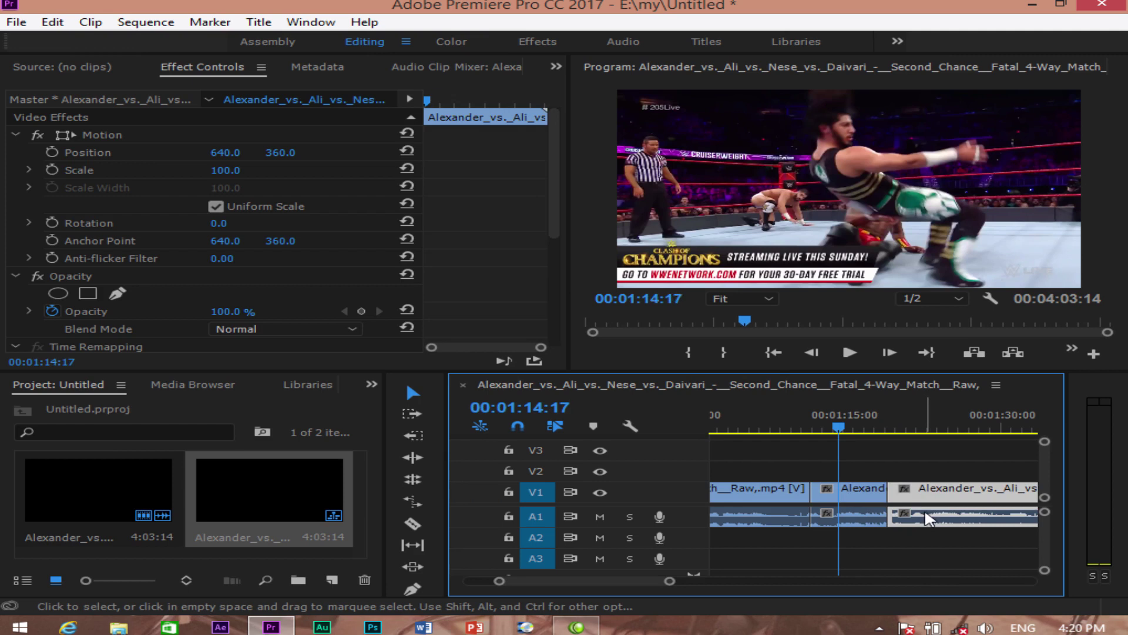
{"action": "key", "text": "Delete"}
Rate-stretch the end of the last V1 clip to 00:01:31:12 and briefly play the slowed footage.
{"action": "left_click", "coordinate": [413, 501]}
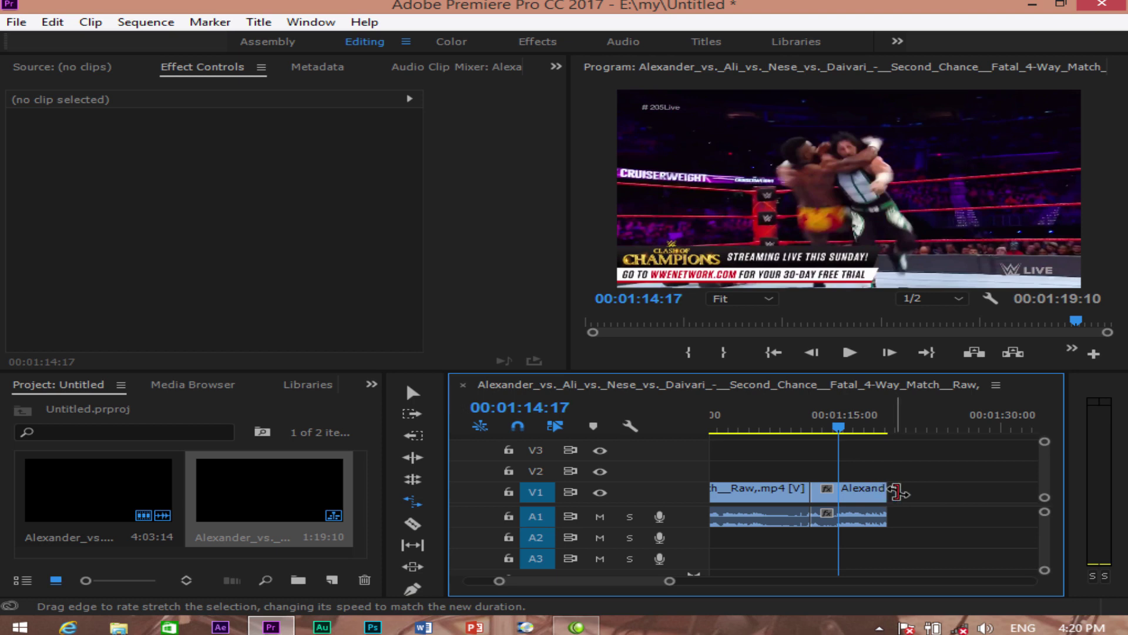
{"action": "left_click", "coordinate": [886, 491]}
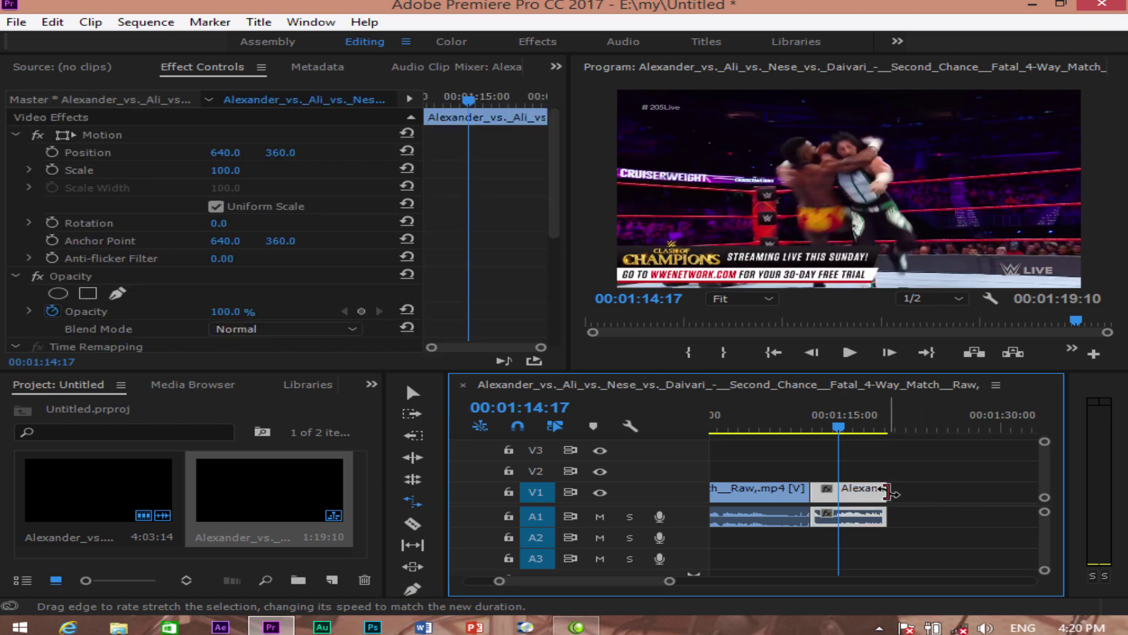
{"action": "left_click_drag", "start_coordinate": [886, 491], "coordinate": [1015, 491]}
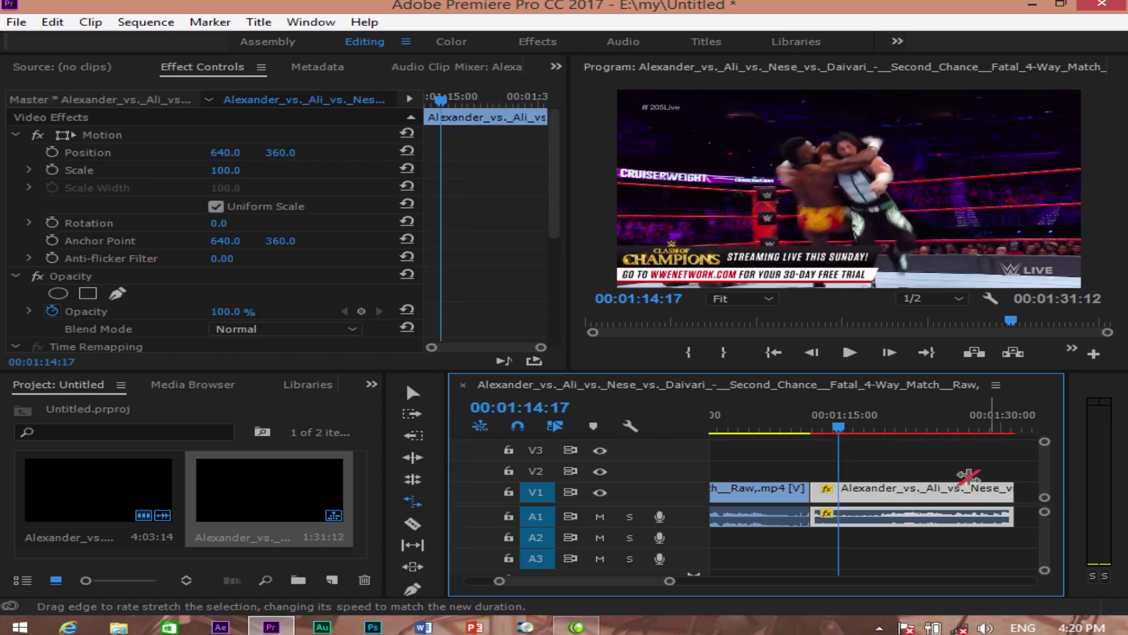
{"action": "key", "text": "space"}
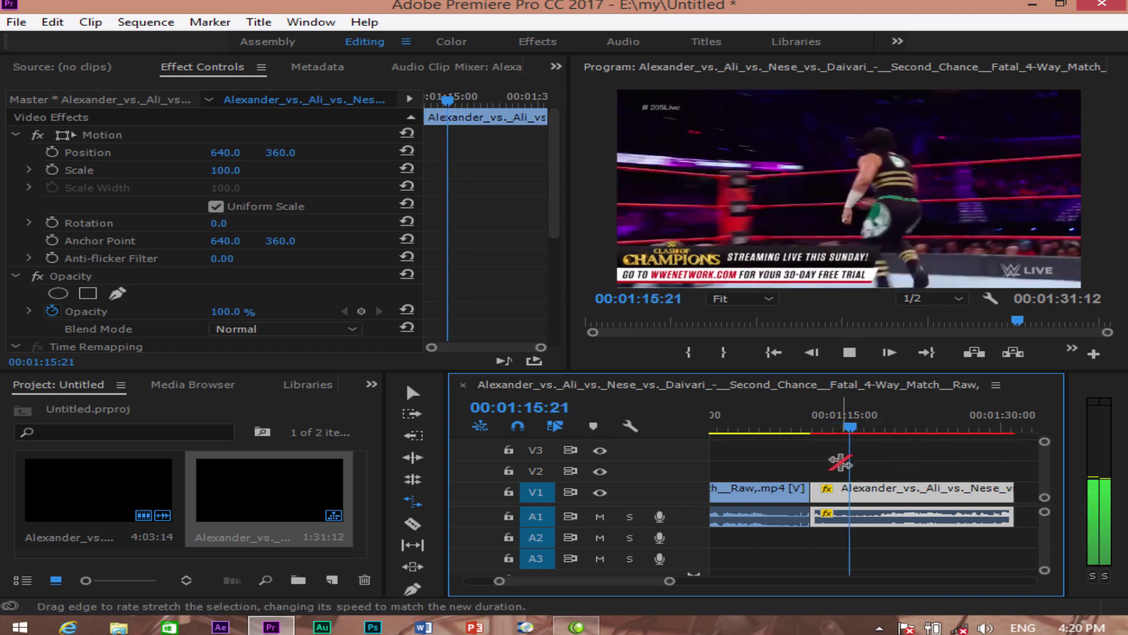
{"action": "key", "text": "space"}
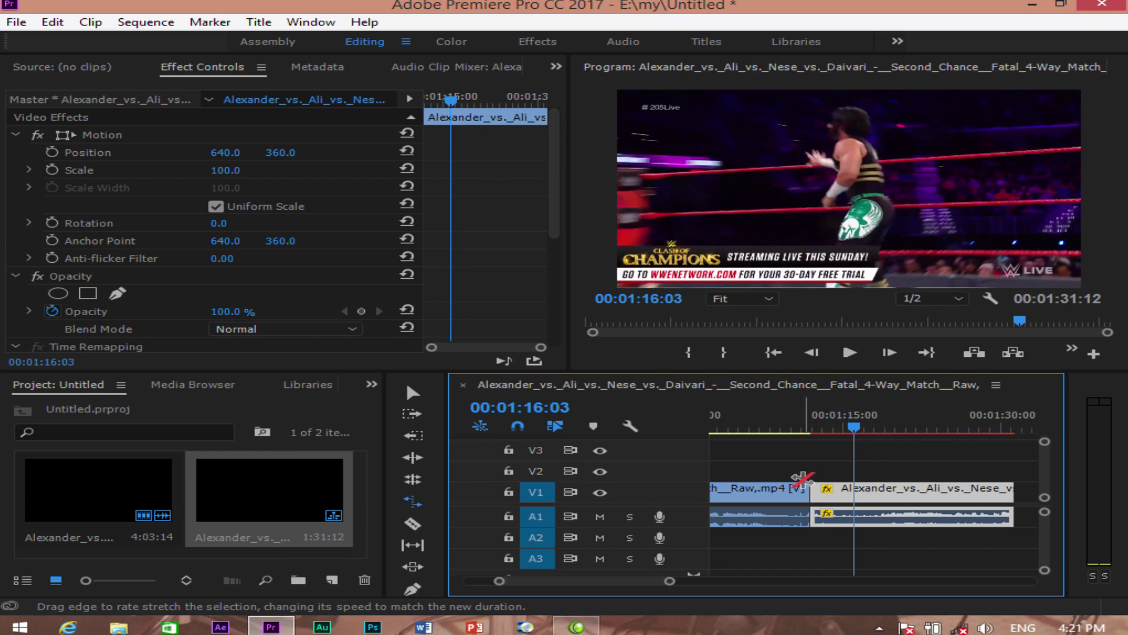
Set the time interpolation of the stretched V1 clip to Frame Blending.
{"action": "left_click", "coordinate": [80, 23]}
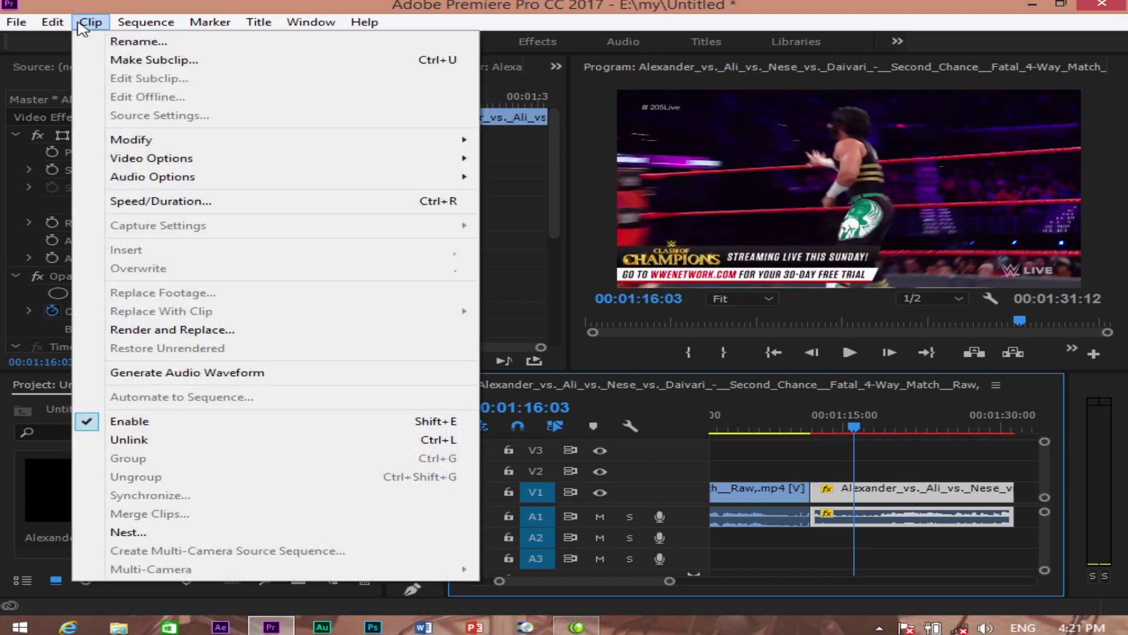
{"action": "mouse_move", "coordinate": [267, 160]}
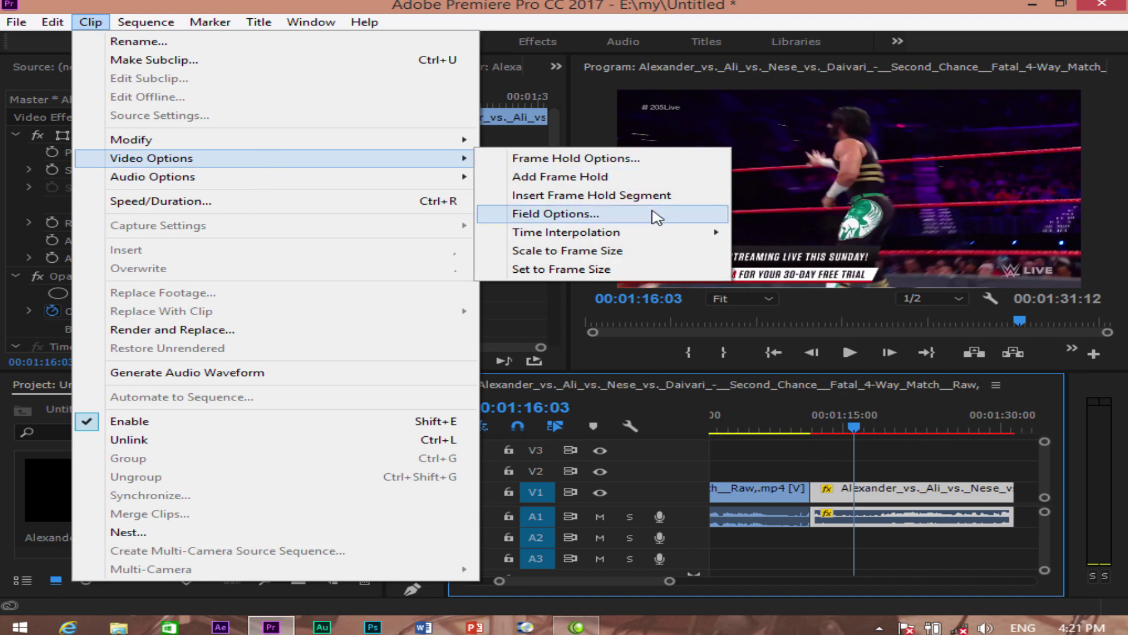
{"action": "mouse_move", "coordinate": [699, 233]}
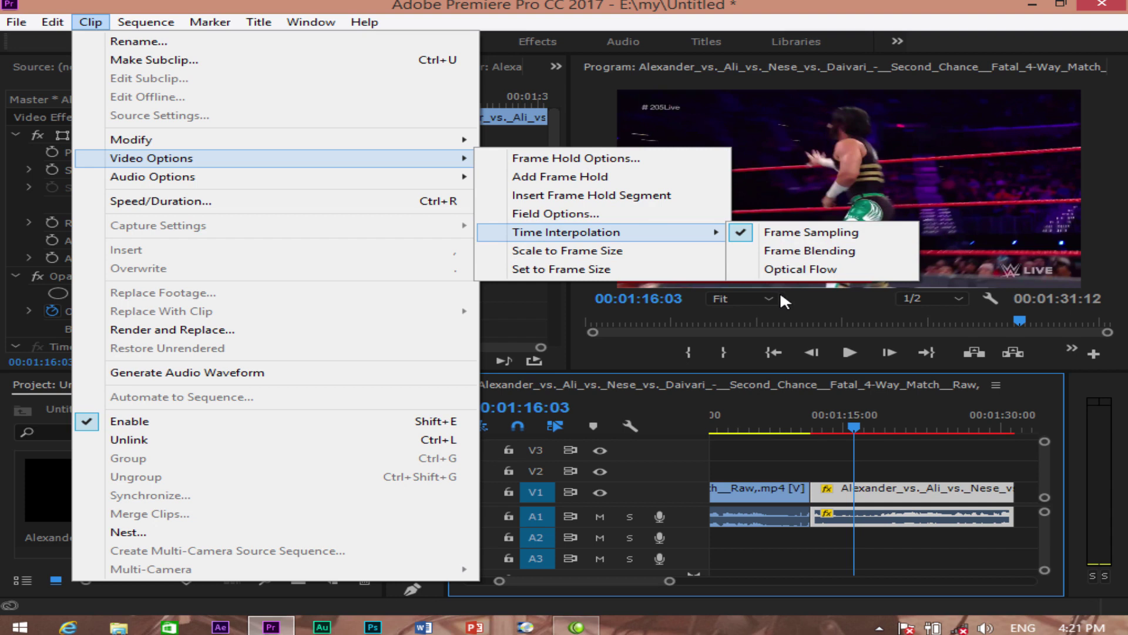
{"action": "left_click", "coordinate": [792, 251]}
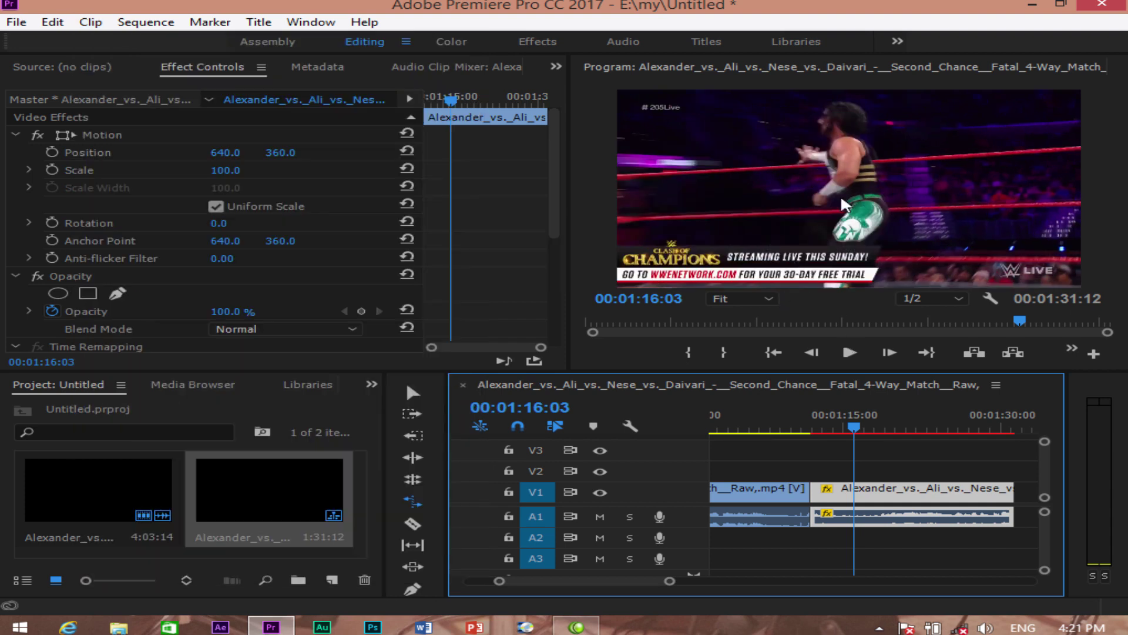
Play the stretched clip from several positions, including near its beginning, to examine the motion with blended frames.
{"action": "left_click_drag", "start_coordinate": [855, 429], "coordinate": [846, 430]}
{"action": "key", "text": "space"}
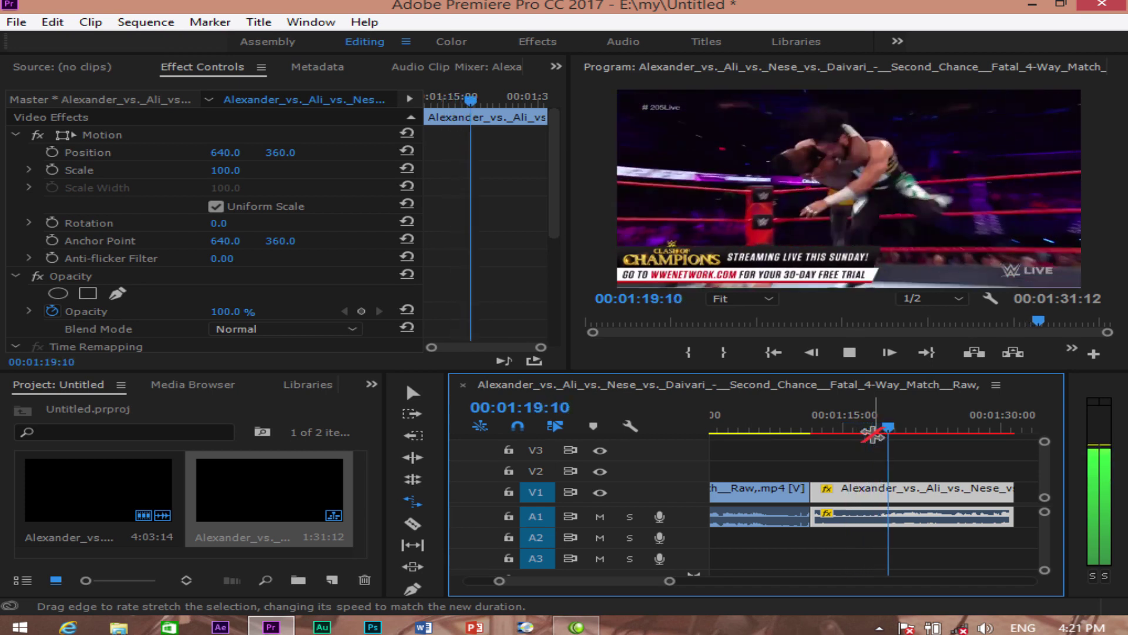
{"action": "key", "text": "space"}
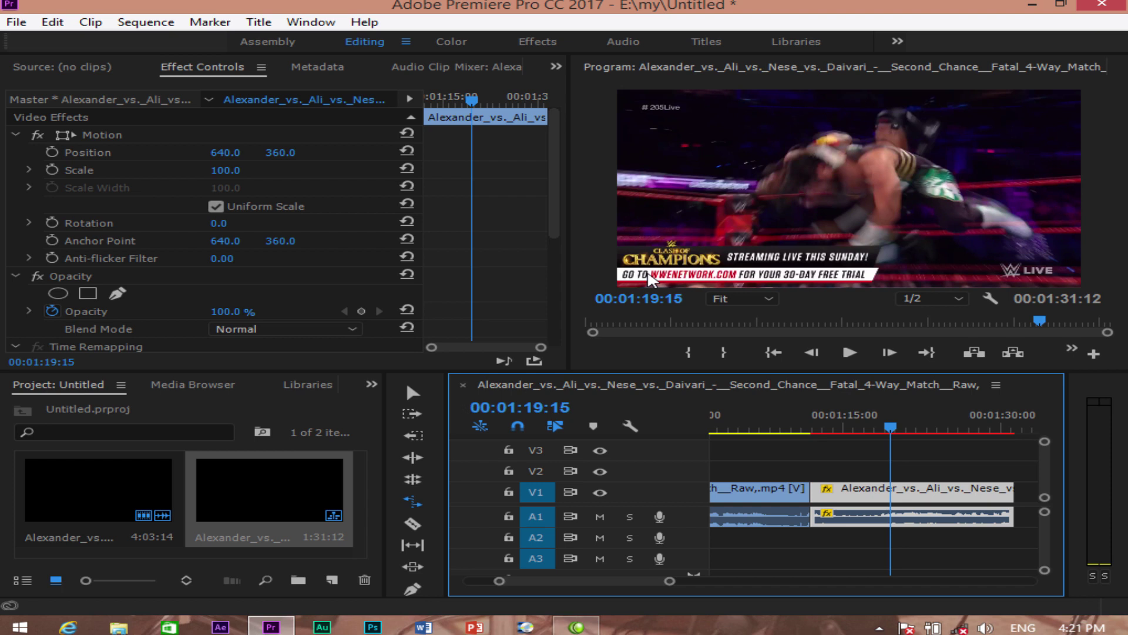
{"action": "key", "text": "space"}
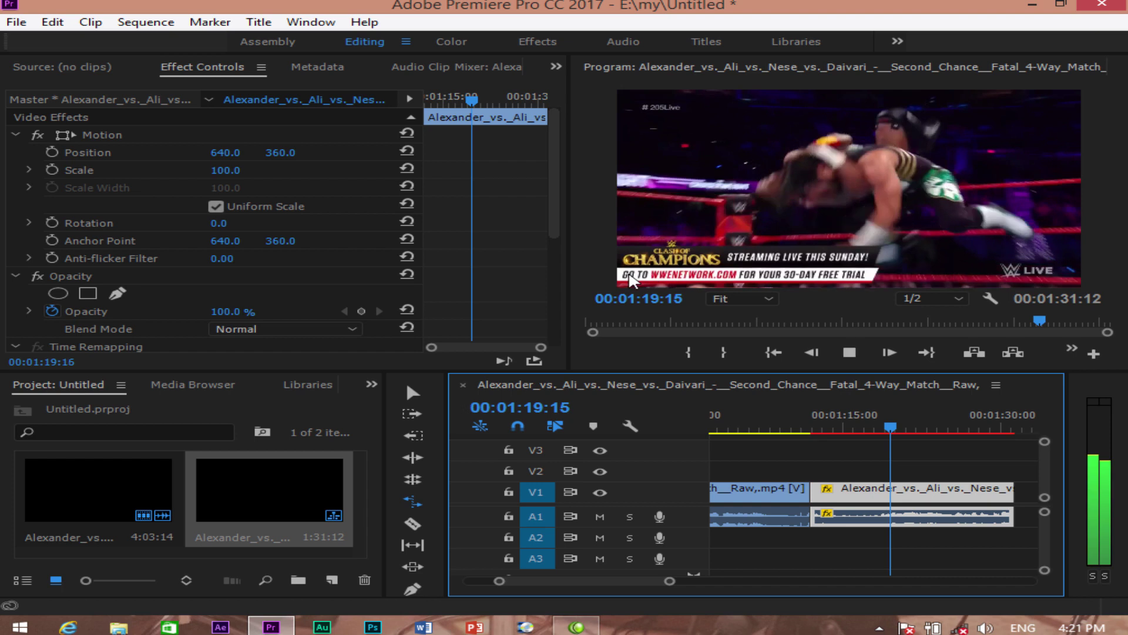
{"action": "left_click", "coordinate": [876, 433]}
{"action": "left_click_drag", "start_coordinate": [876, 433], "coordinate": [831, 431]}
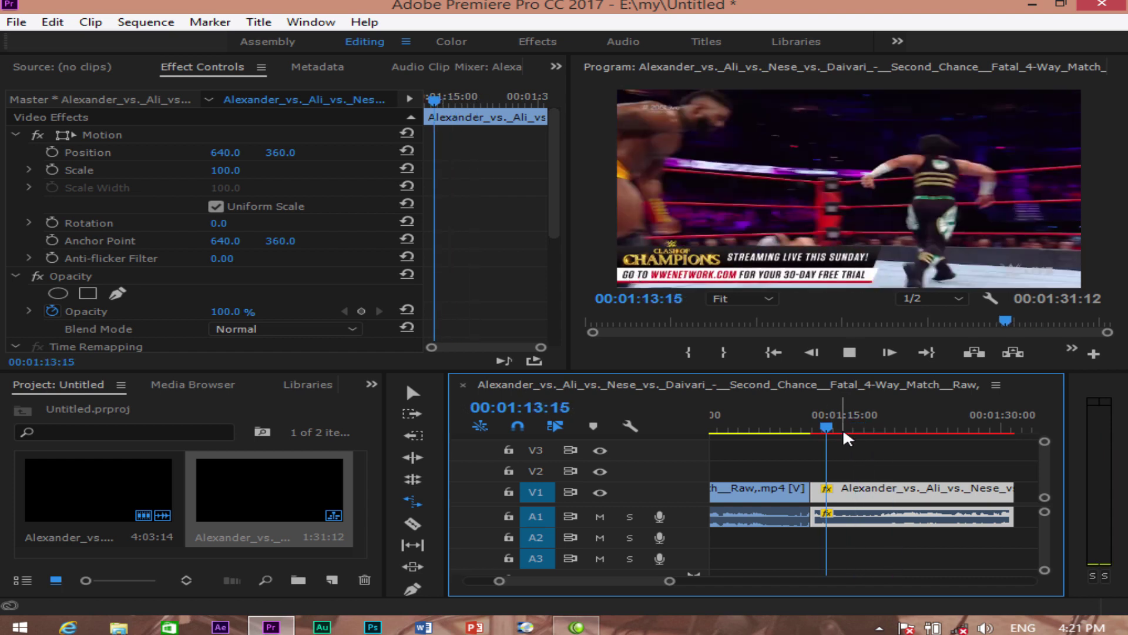
{"action": "key", "text": "space"}
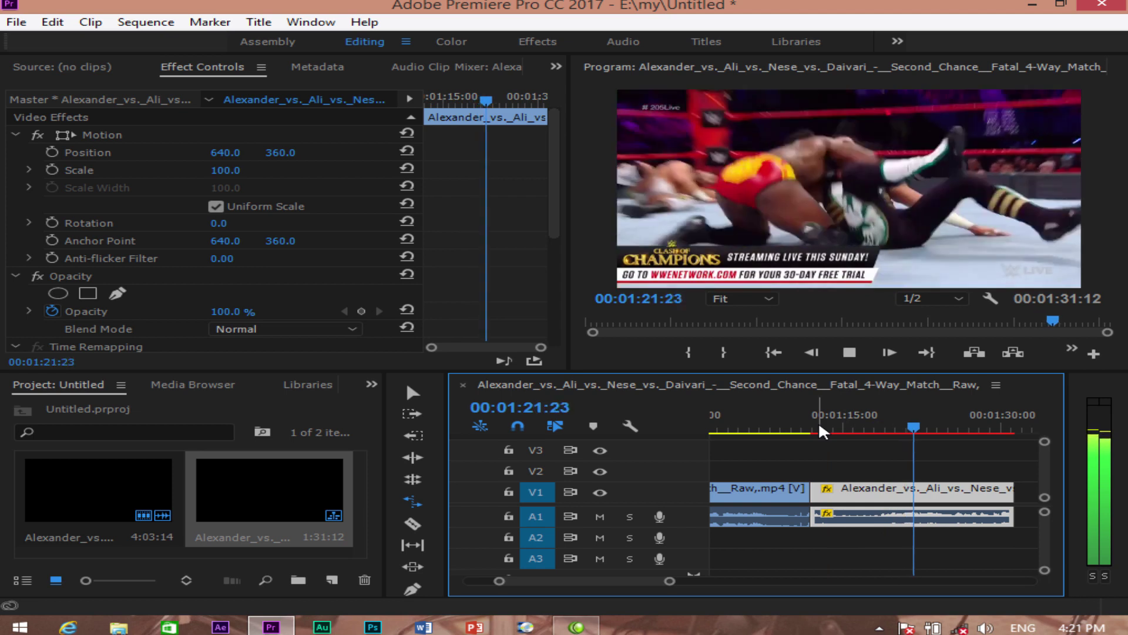
{"action": "key", "text": "space"}
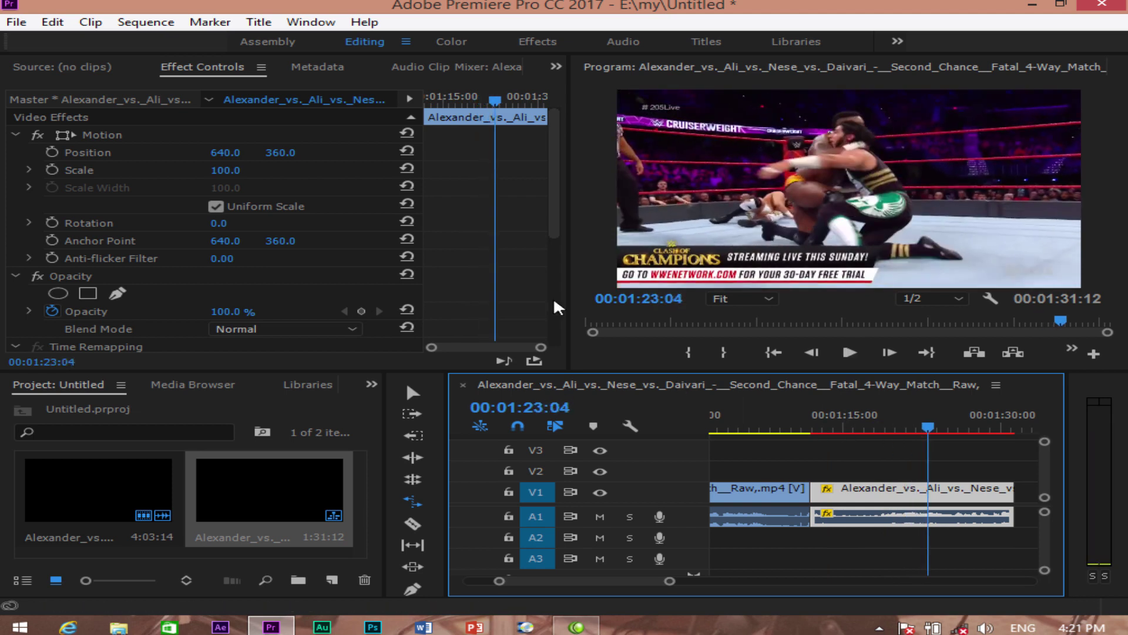
Set the time interpolation of the stretched V1 clip to Optical Flow and play part of it.
{"action": "left_click", "coordinate": [90, 22]}
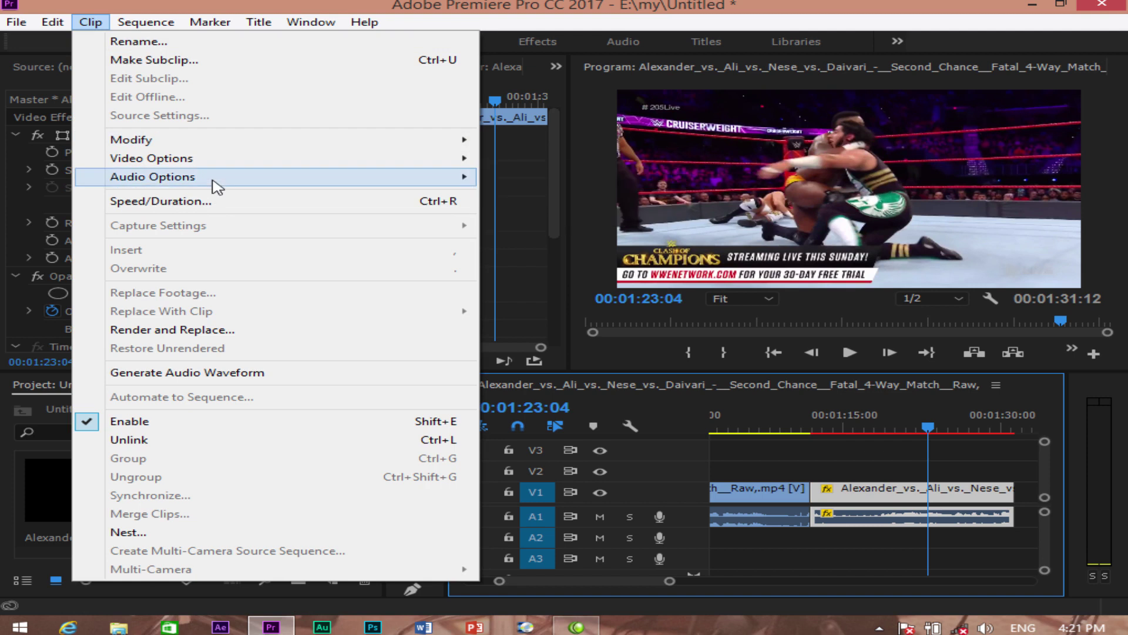
{"action": "mouse_move", "coordinate": [649, 232]}
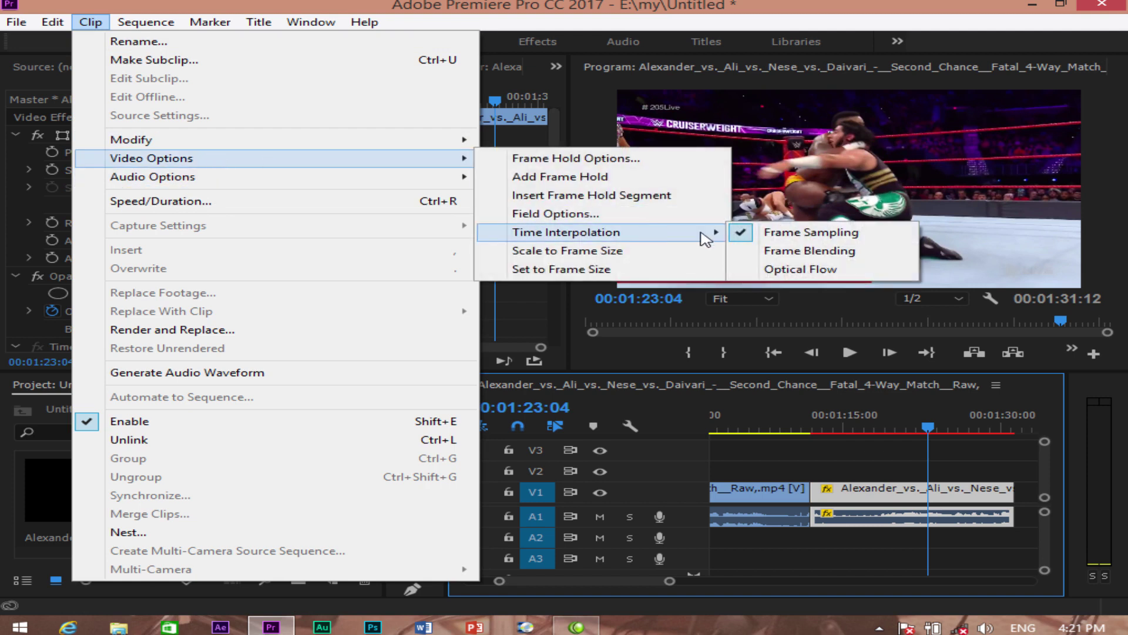
{"action": "left_click", "coordinate": [838, 271]}
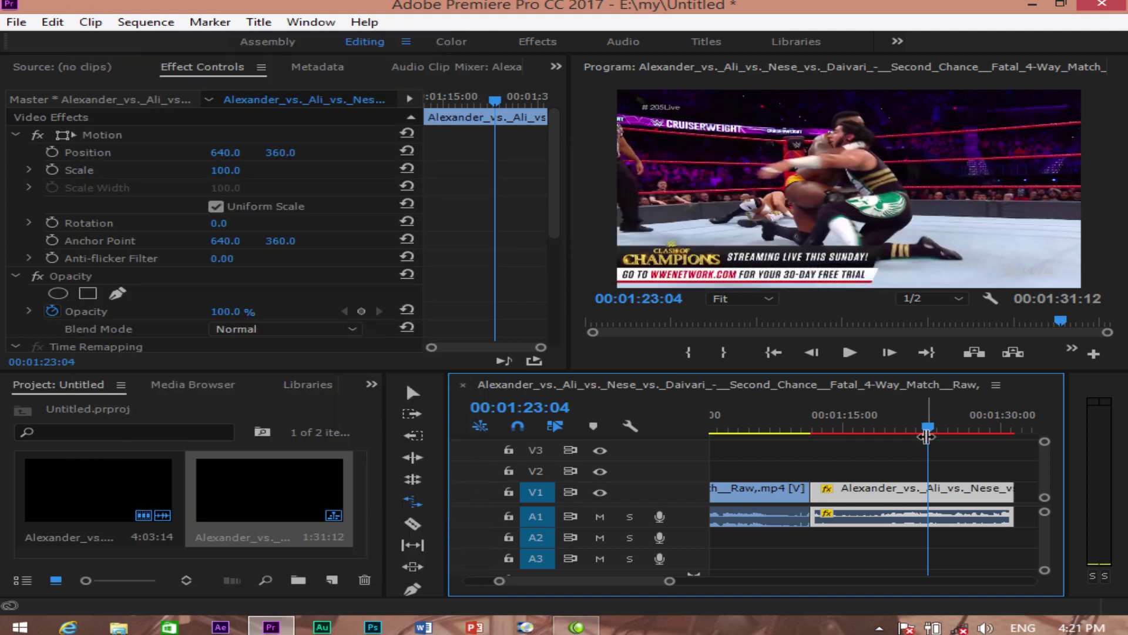
{"action": "left_click_drag", "start_coordinate": [928, 428], "coordinate": [894, 428]}
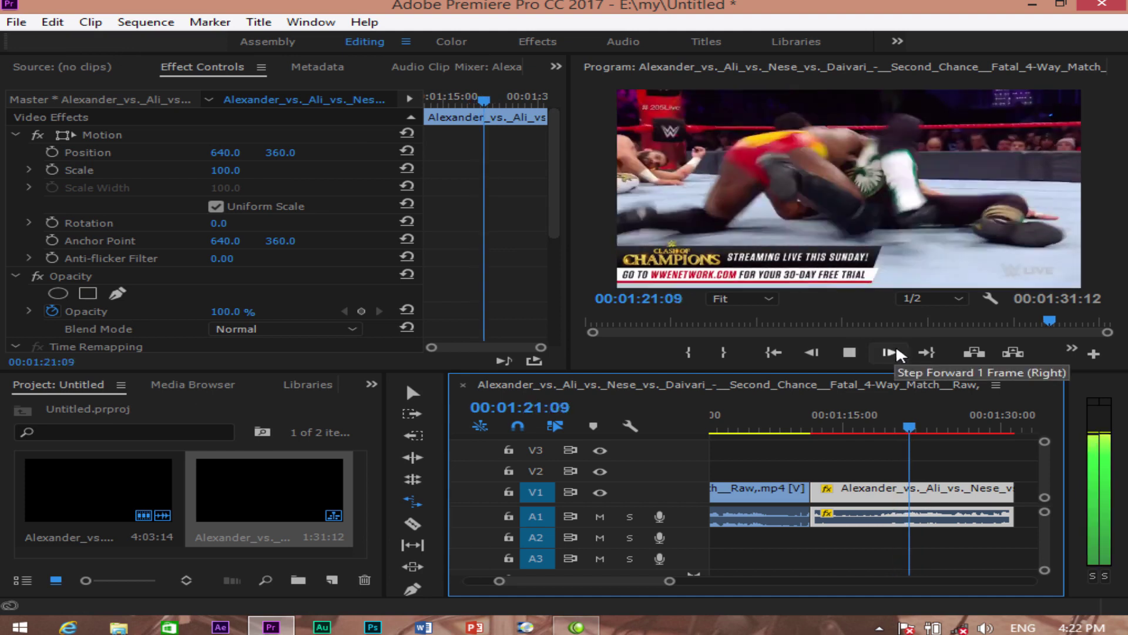
Review the time interpolation and frame size options available for the stretched V1 clip.
{"action": "left_click", "coordinate": [90, 22]}
{"action": "mouse_move", "coordinate": [194, 159]}
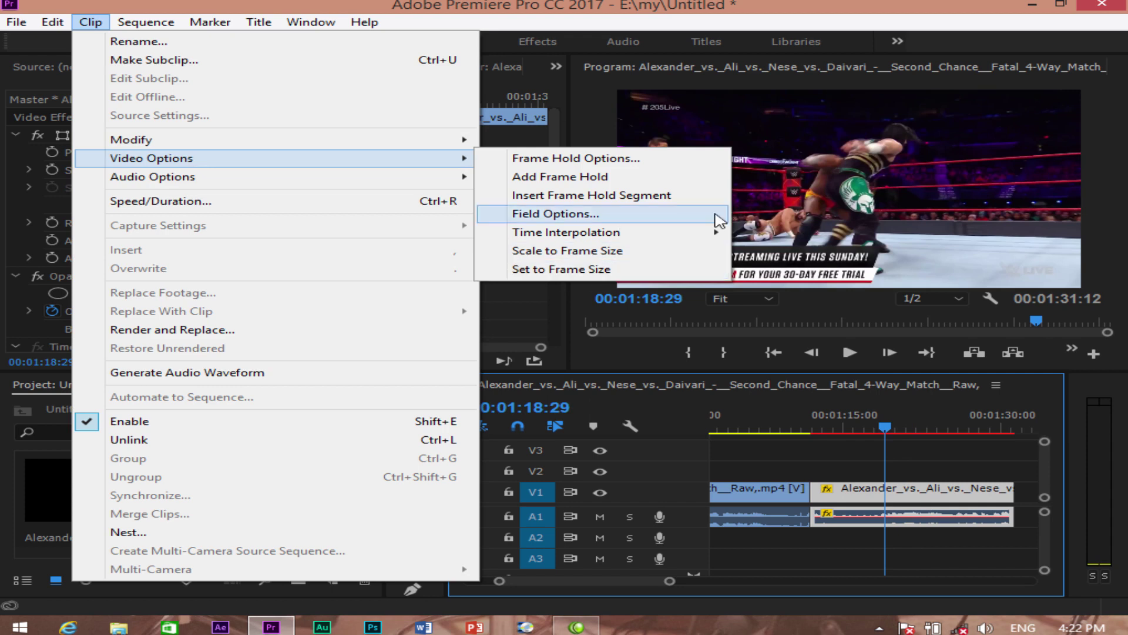
{"action": "right_click", "coordinate": [889, 490]}
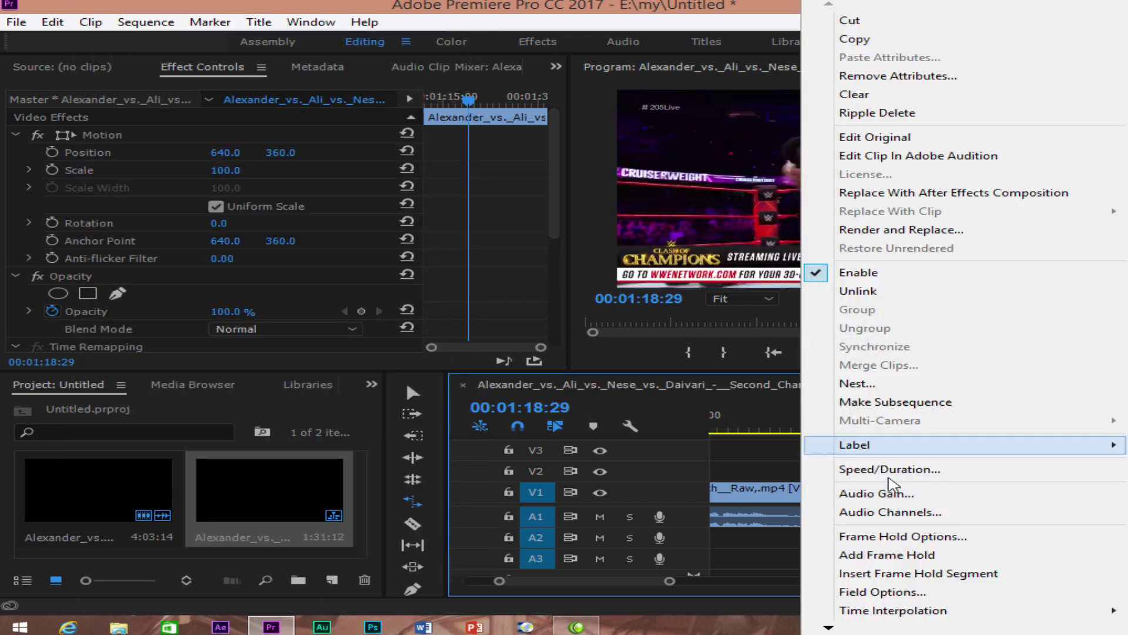
{"action": "mouse_move", "coordinate": [829, 626]}
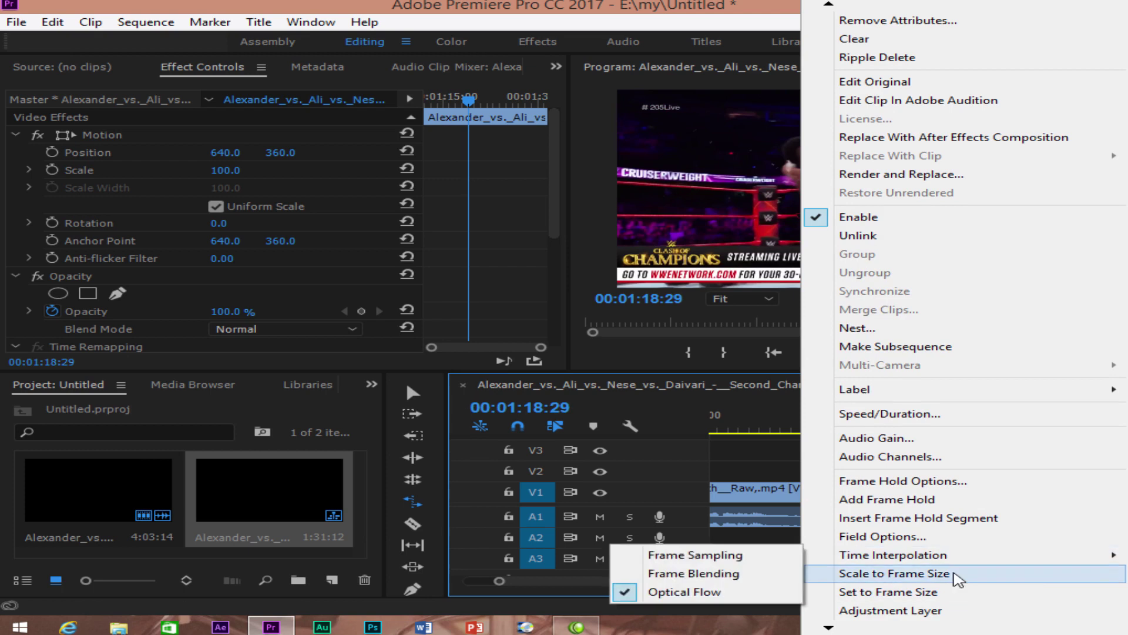
{"action": "left_click", "coordinate": [970, 592]}
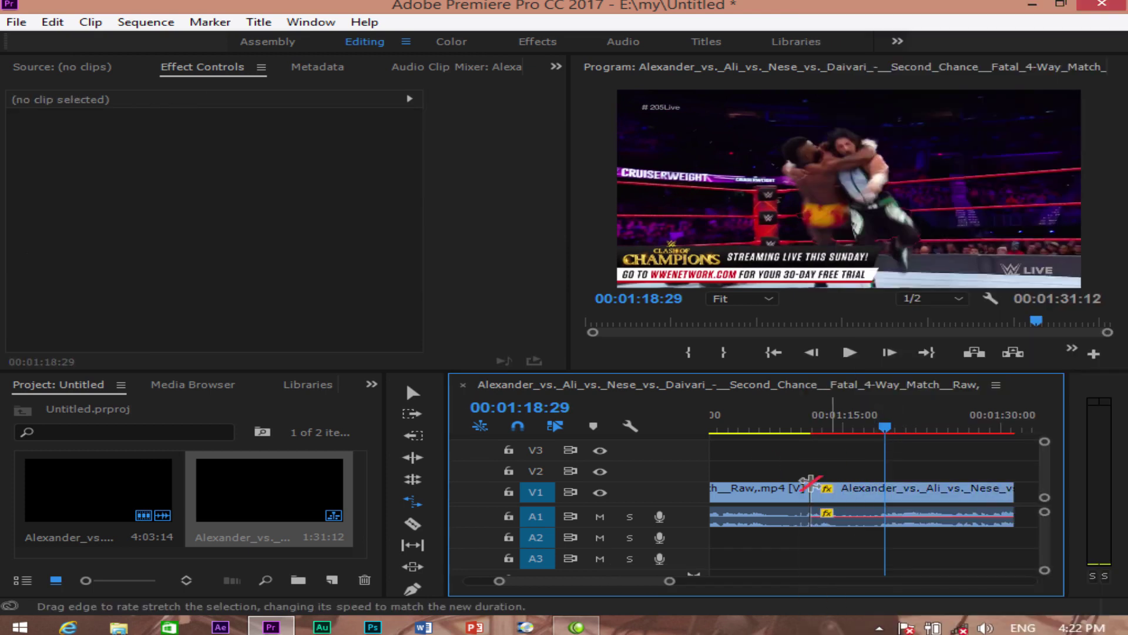
{"action": "left_click", "coordinate": [94, 24]}
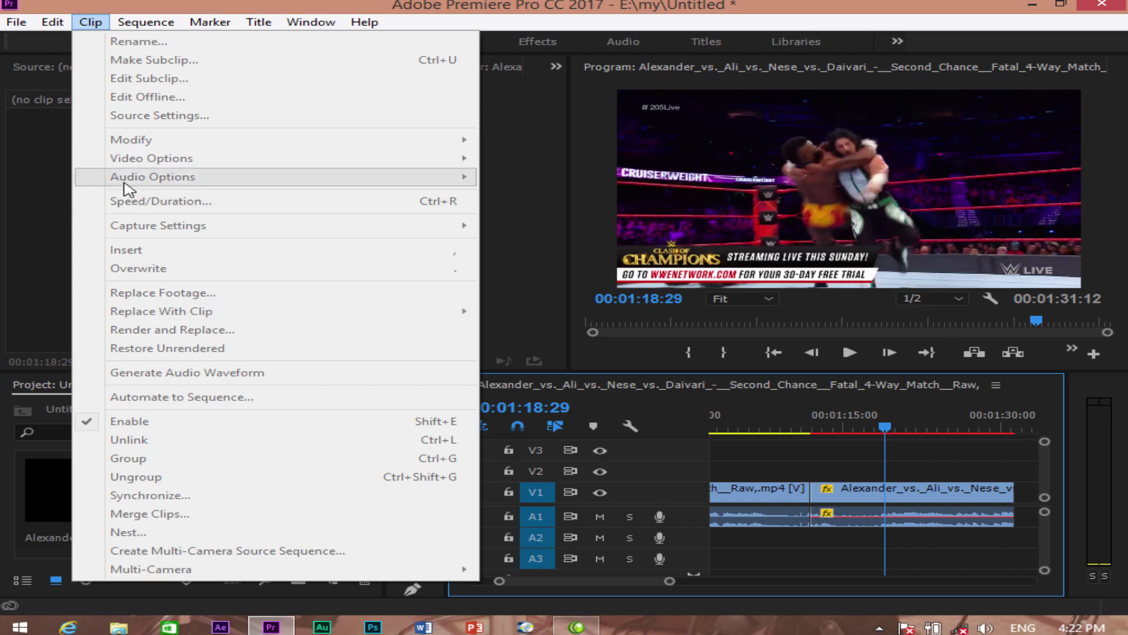
Adjust the audio gain of the stretched clip at the end of the timeline by 4 dB.
{"action": "left_click", "coordinate": [852, 496]}
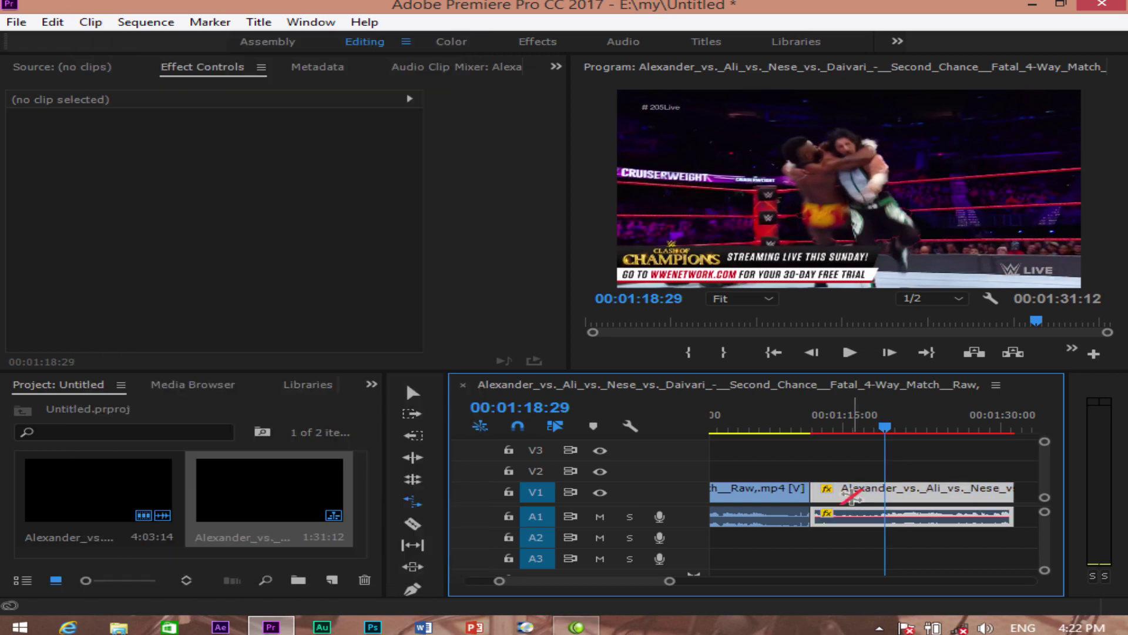
{"action": "left_click", "coordinate": [91, 21]}
{"action": "mouse_move", "coordinate": [162, 183]}
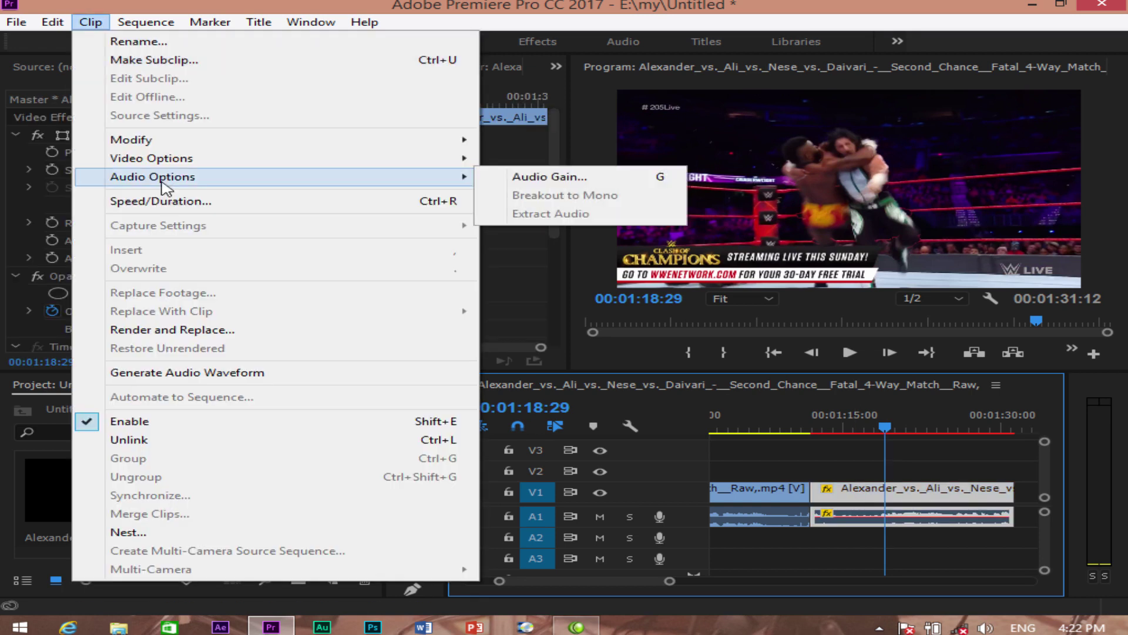
{"action": "left_click", "coordinate": [640, 179]}
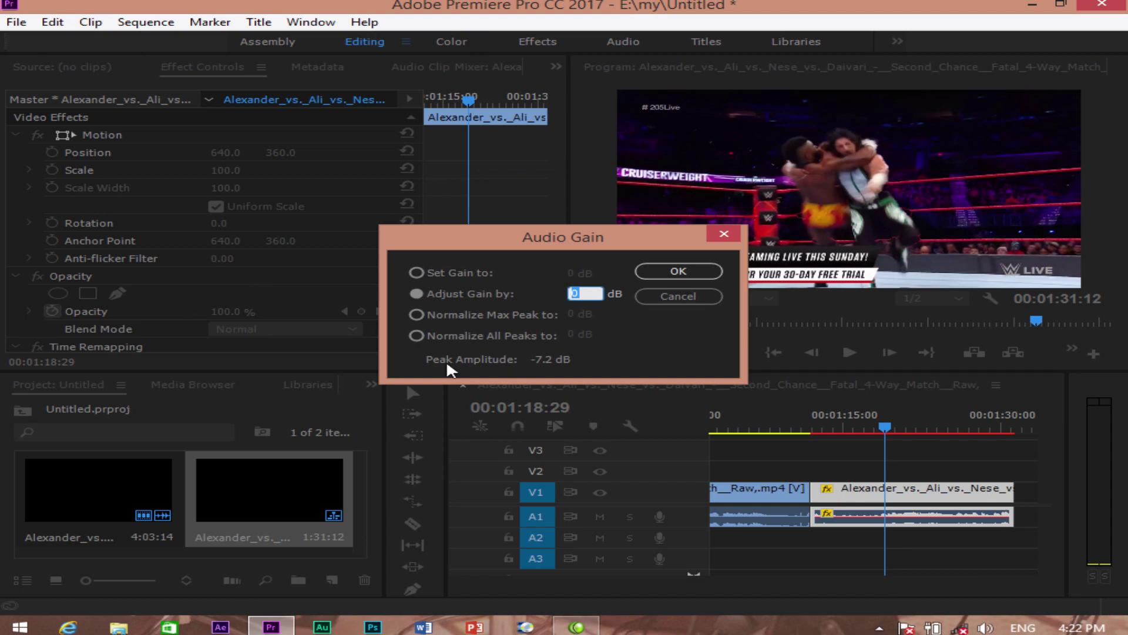
{"action": "type", "text": "4"}
{"action": "left_click", "coordinate": [670, 271]}
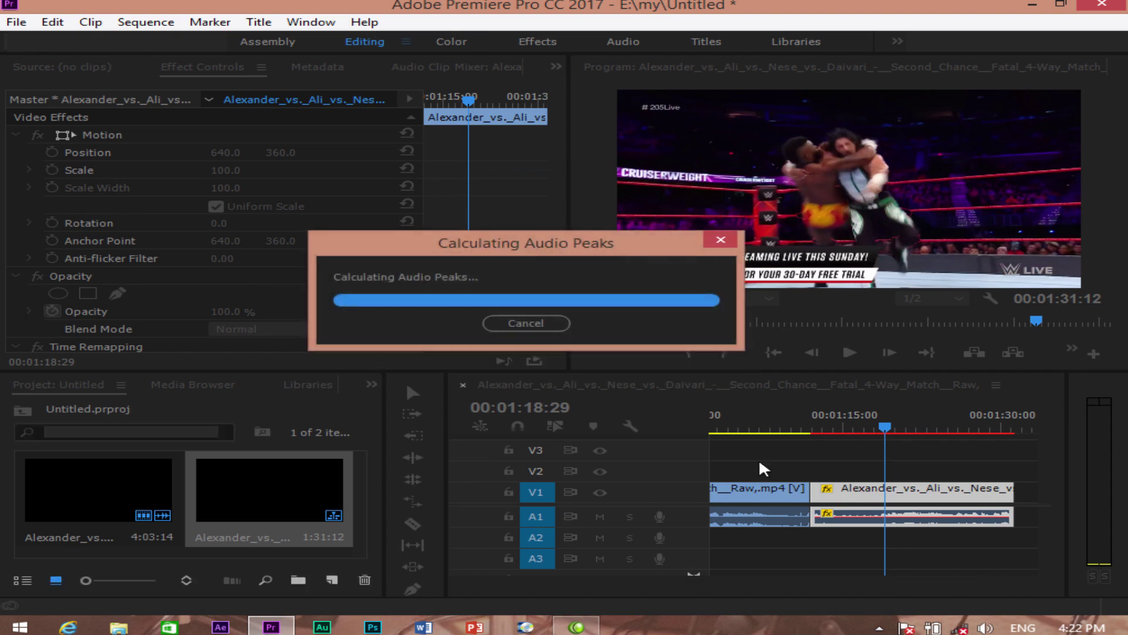
Review the audio gain settings of the clip that precedes the stretched one, and move the playhead back along it.
{"action": "left_click_drag", "start_coordinate": [884, 427], "coordinate": [742, 427]}
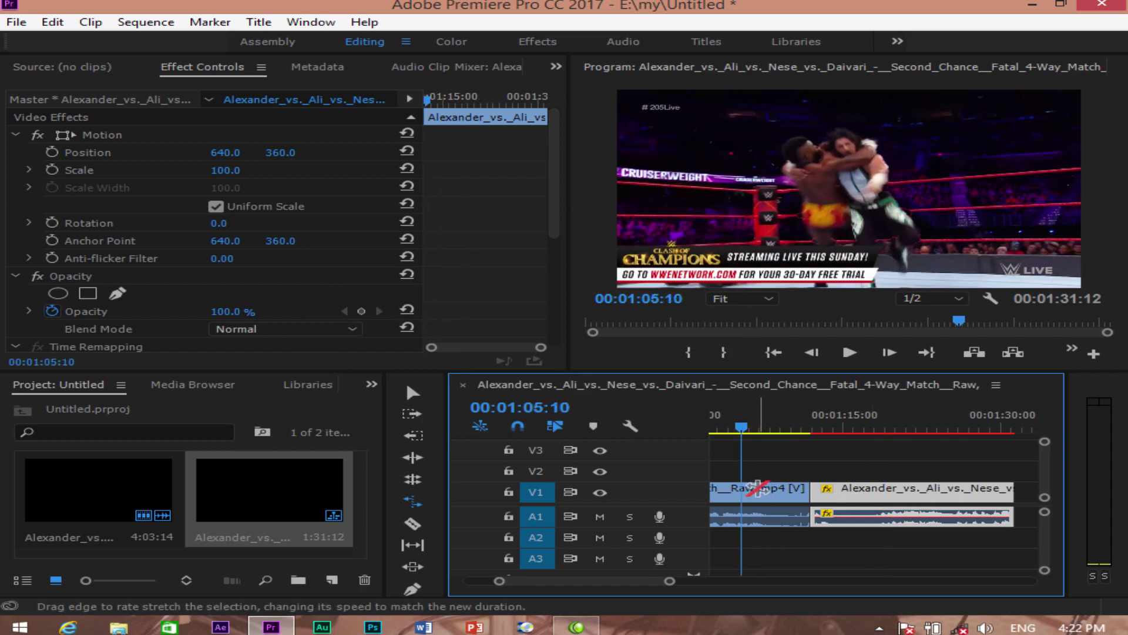
{"action": "key", "text": "v"}
{"action": "left_click", "coordinate": [90, 22]}
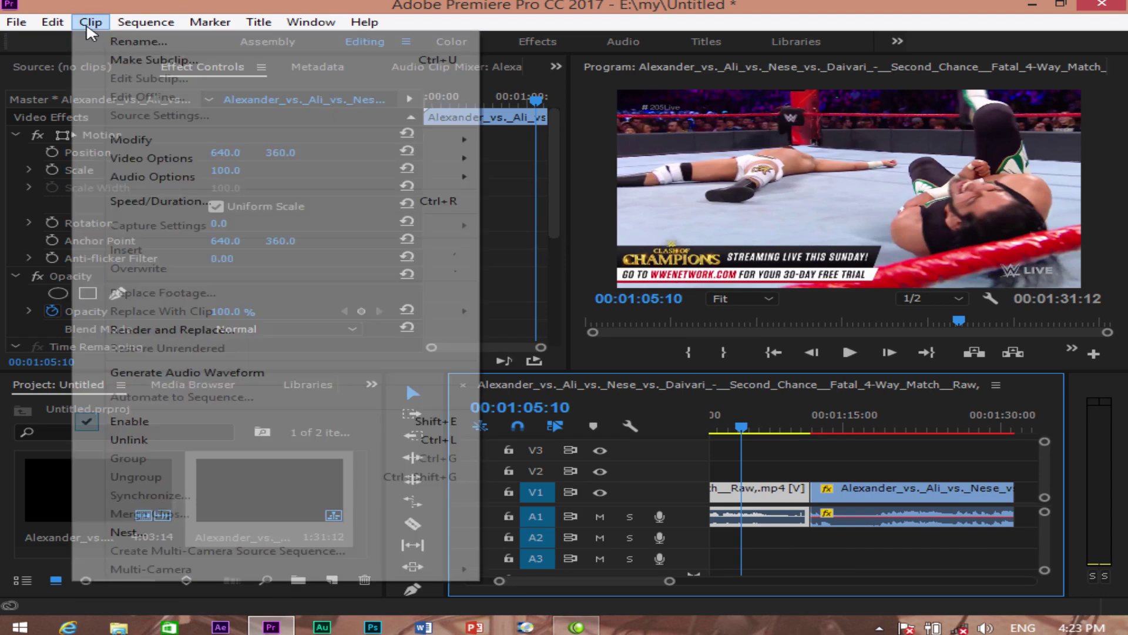
{"action": "mouse_move", "coordinate": [405, 183]}
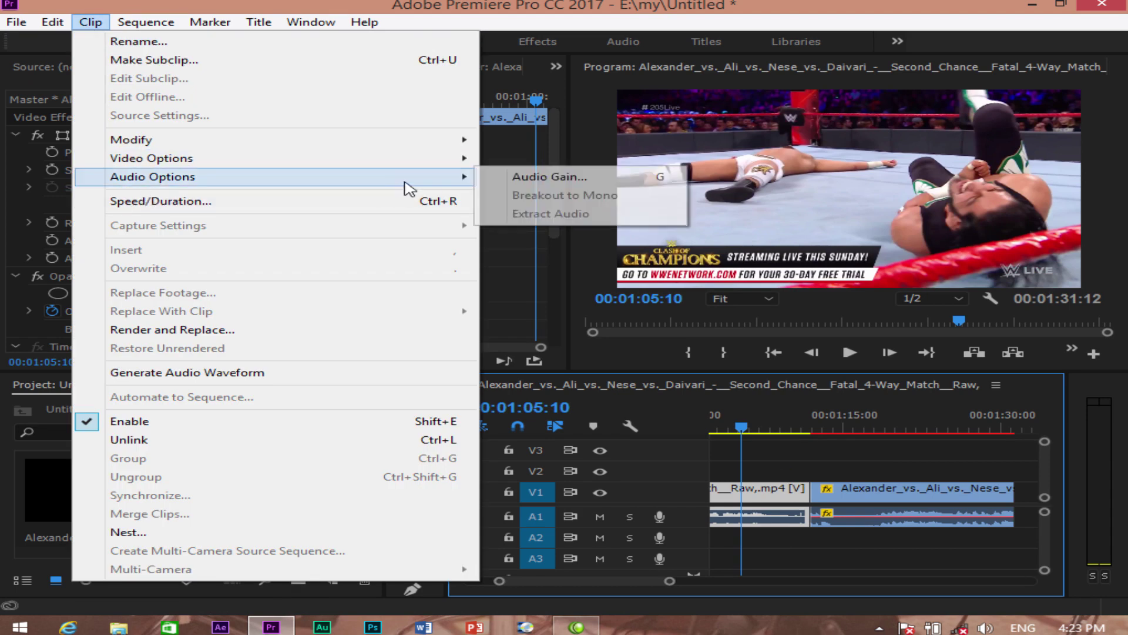
{"action": "left_click", "coordinate": [550, 176]}
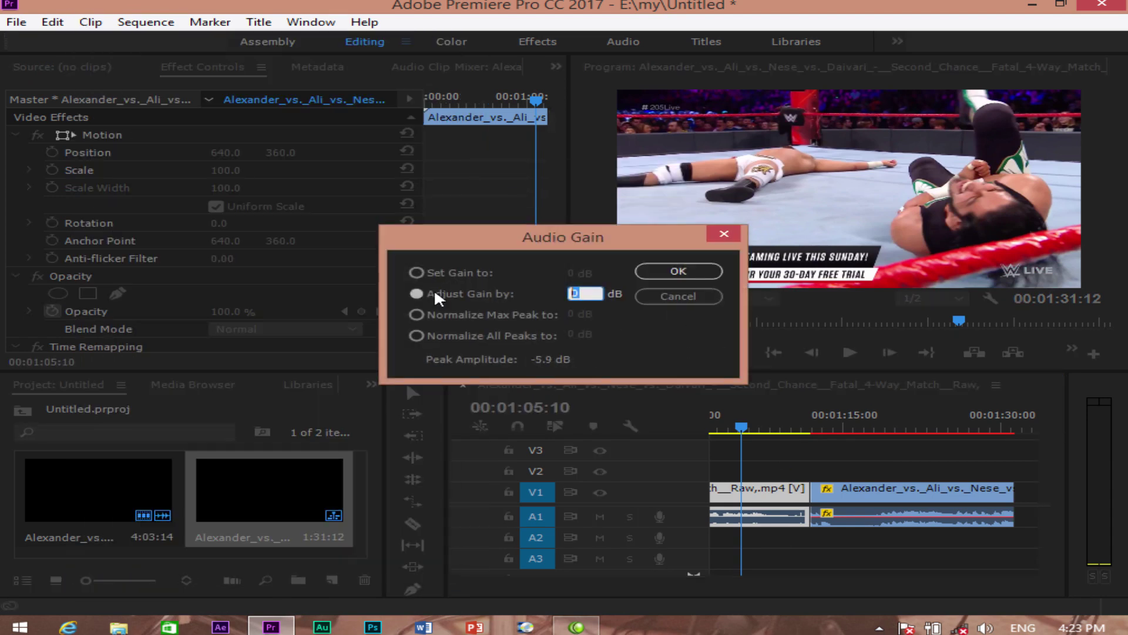
{"action": "left_click", "coordinate": [679, 271]}
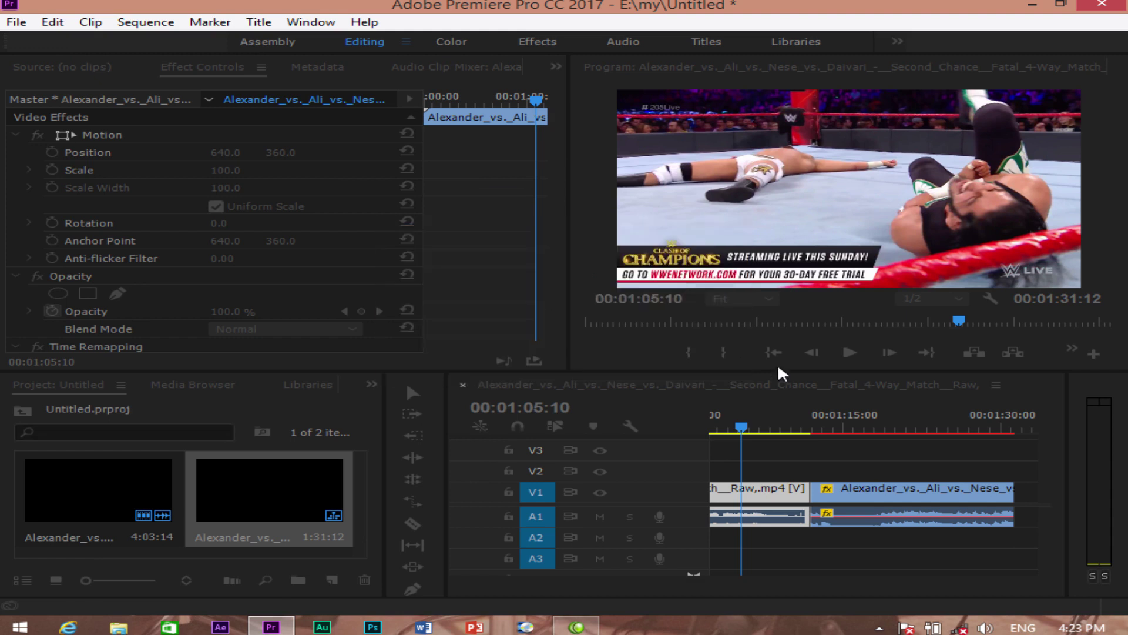
{"action": "left_click_drag", "start_coordinate": [742, 429], "coordinate": [712, 430]}
{"action": "key", "text": "Return"}
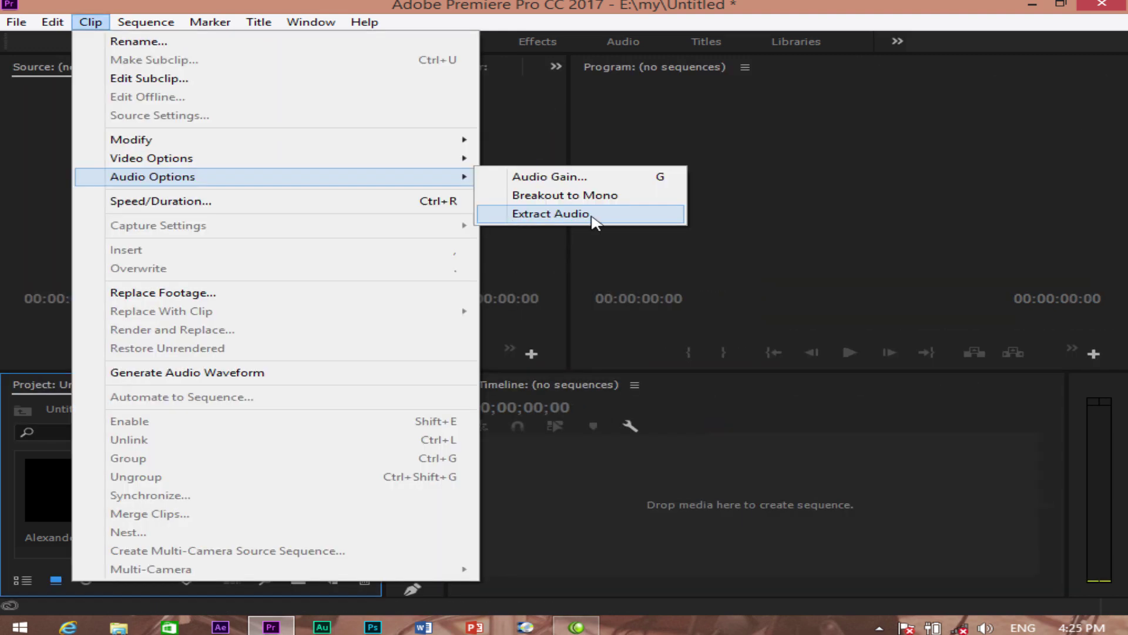
Extract the audio of the Naghma_Official video in the project, and play it briefly in a new sequence made from the extracted audio.
{"action": "left_click", "coordinate": [593, 216]}
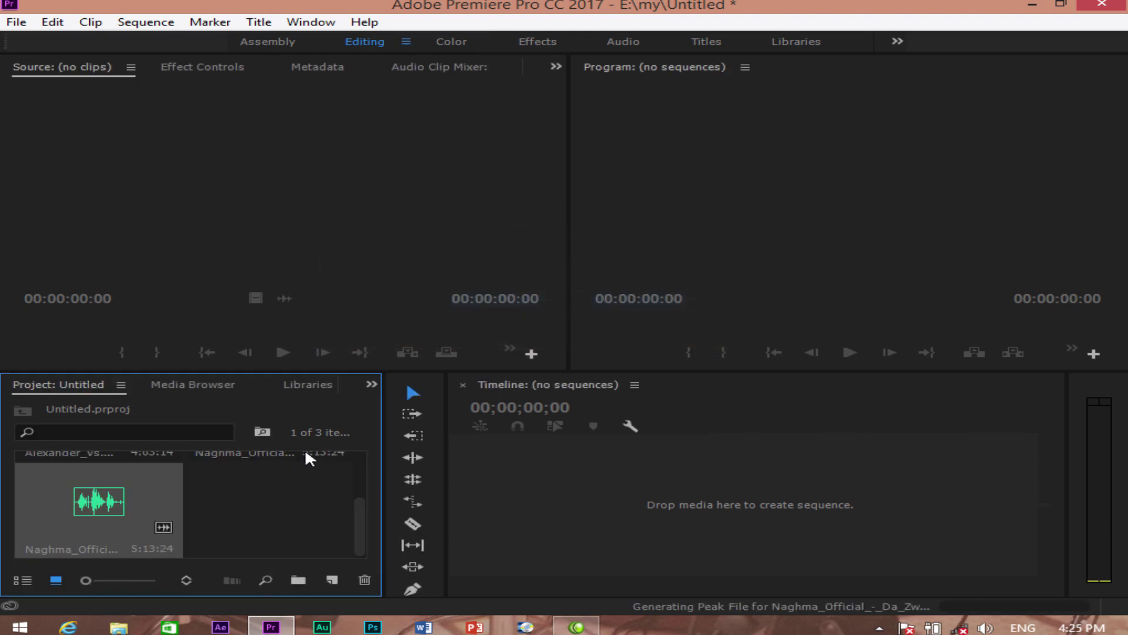
{"action": "left_click_drag", "start_coordinate": [217, 521], "coordinate": [636, 517]}
{"action": "key", "text": "space"}
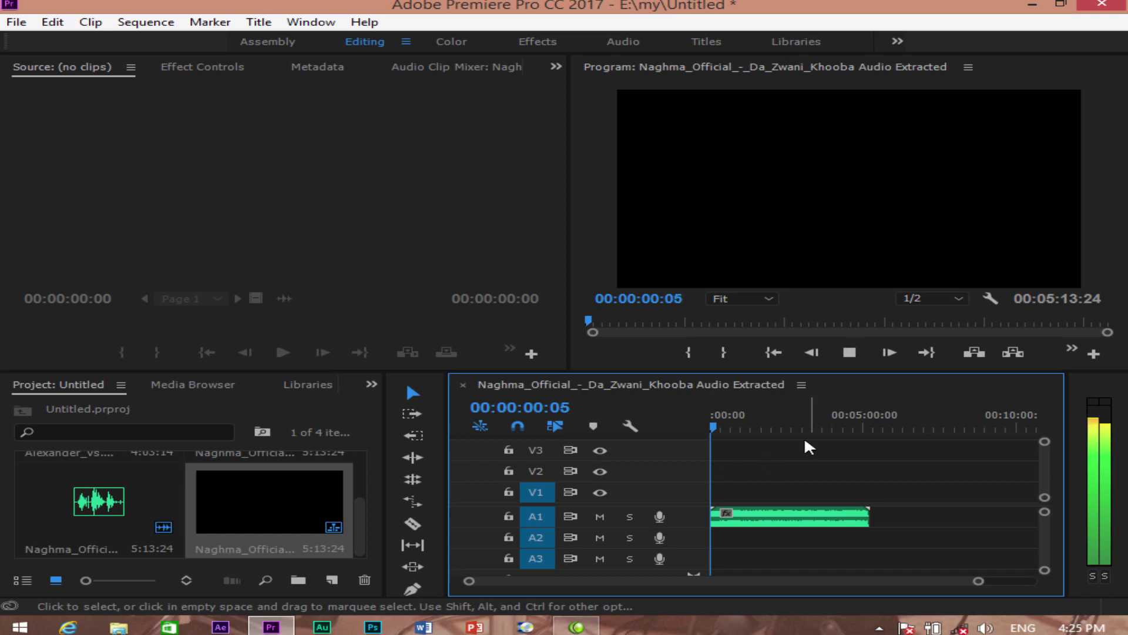
{"action": "key", "text": "space"}
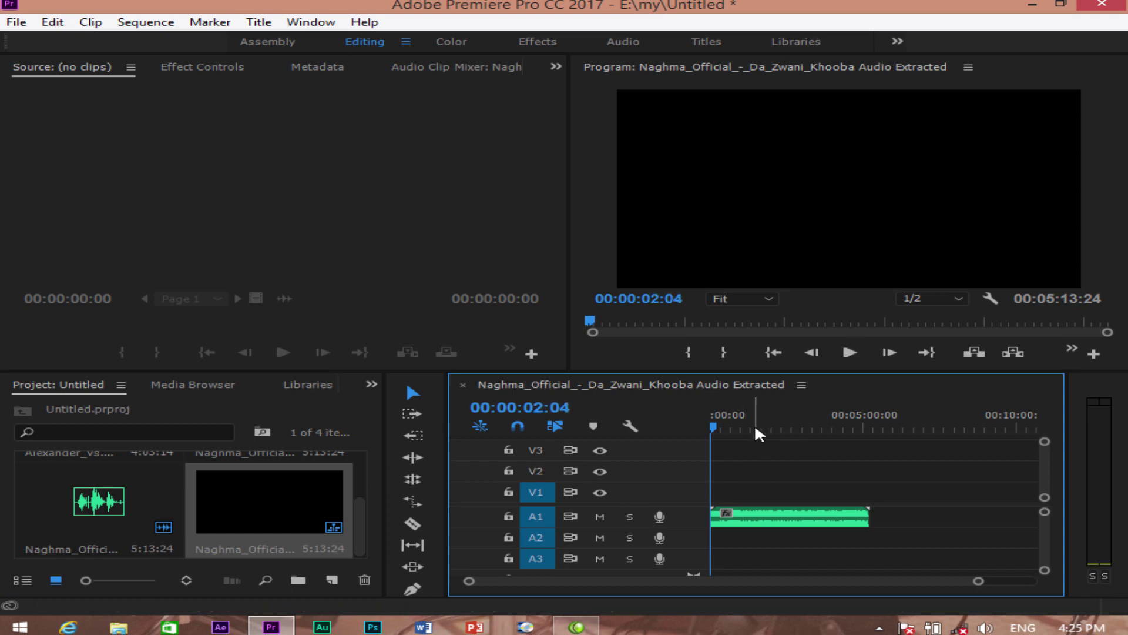
Break the extracted Naghma_Official audio clip in the project out to mono clips.
{"action": "left_click", "coordinate": [749, 521]}
{"action": "left_click", "coordinate": [136, 508]}
{"action": "left_click", "coordinate": [90, 22]}
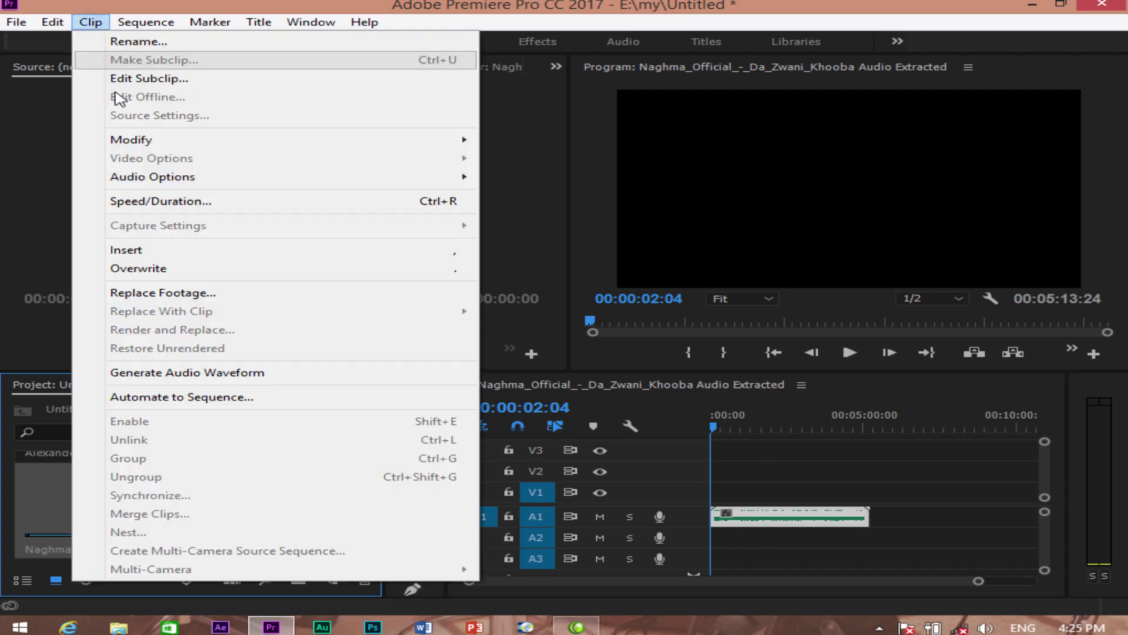
{"action": "mouse_move", "coordinate": [200, 179]}
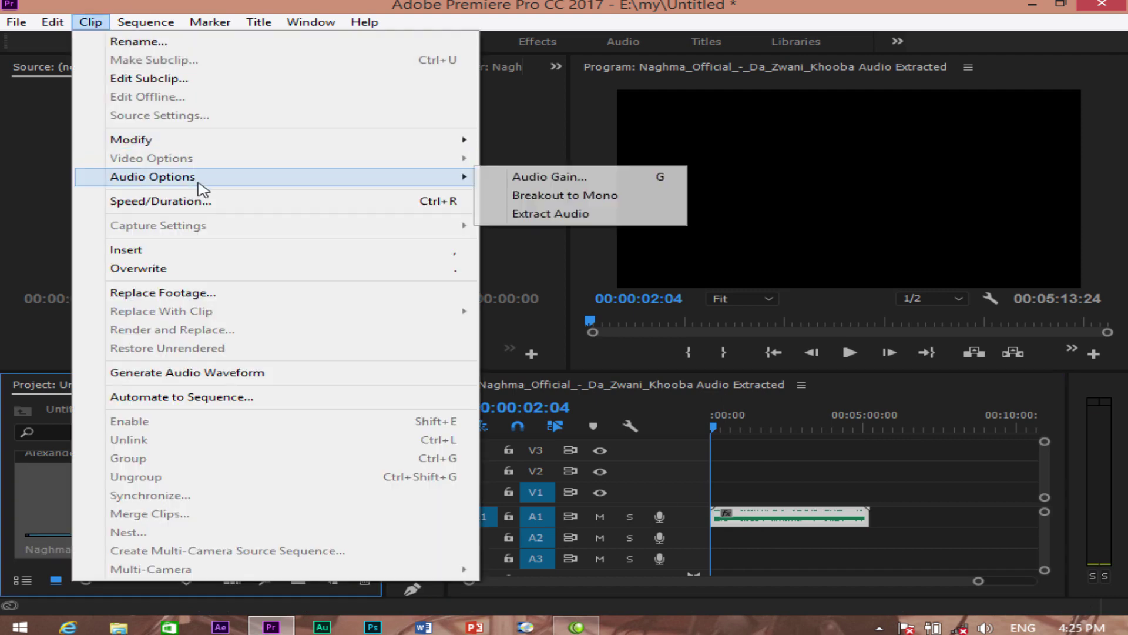
{"action": "left_click", "coordinate": [617, 198]}
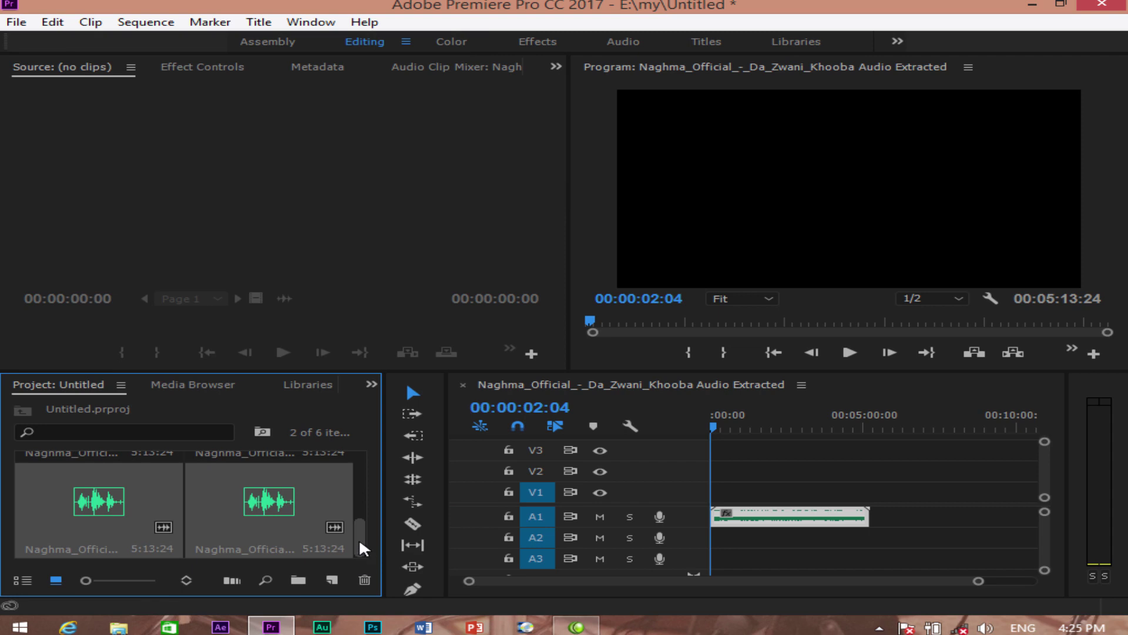
{"action": "scroll", "coordinate": [358, 537], "scroll_direction": "up", "scroll_amount": 1}
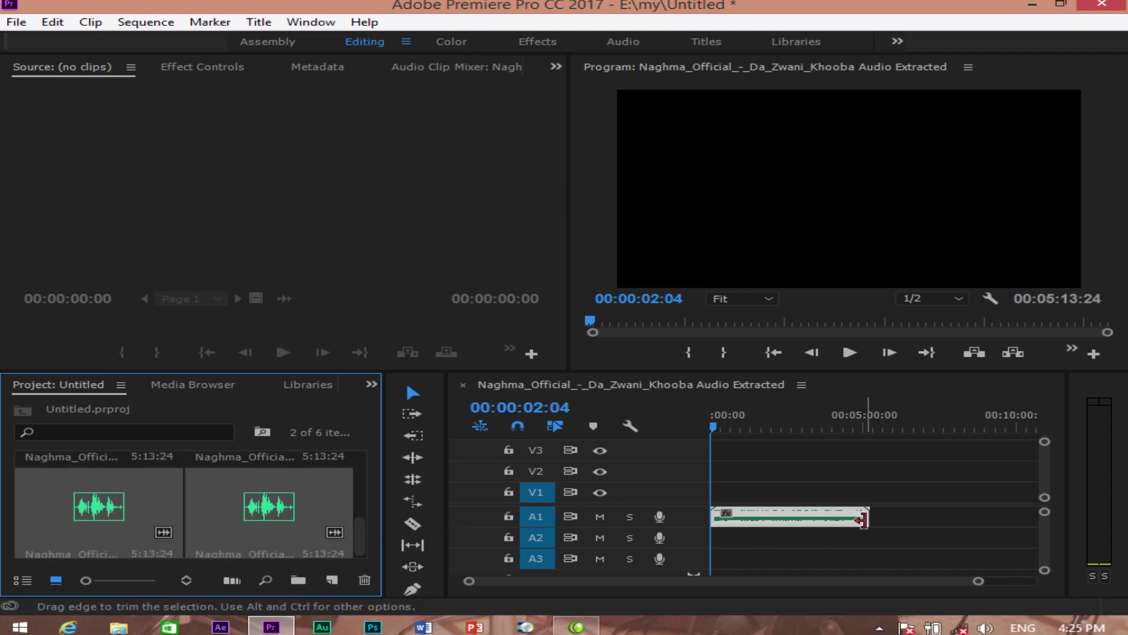
Place the two mono clips at the start of tracks A2 and A3, below the extracted audio on A1.
{"action": "key", "text": "equal"}
{"action": "key", "text": "equal"}
{"action": "key", "text": "equal"}
{"action": "key", "text": "equal"}
{"action": "key", "text": "equal"}
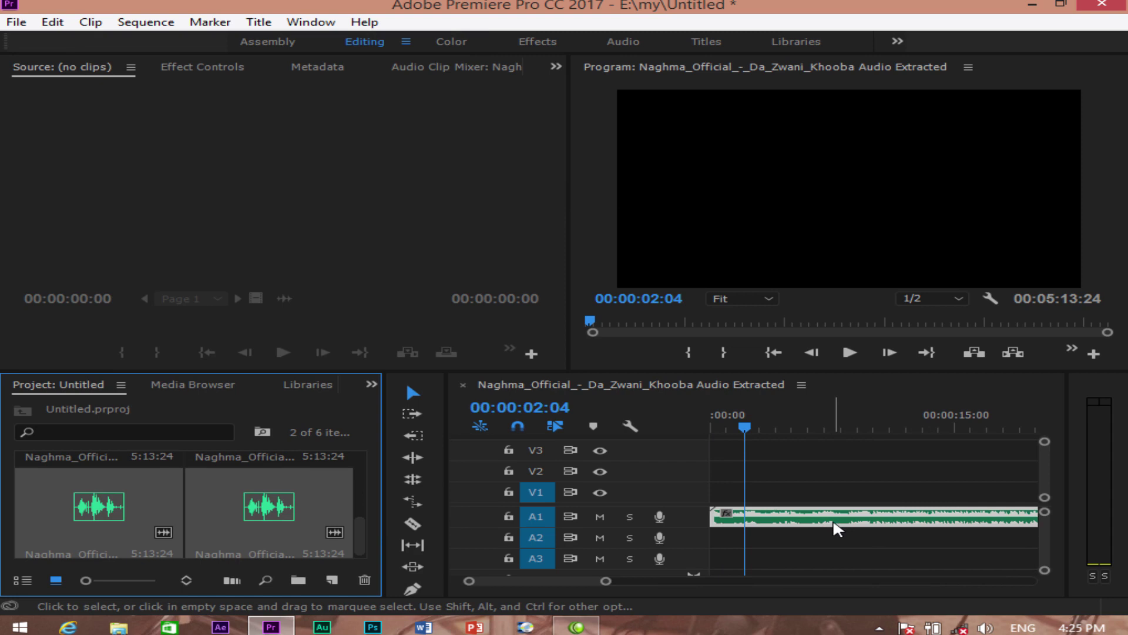
{"action": "left_click_drag", "start_coordinate": [254, 509], "coordinate": [711, 538]}
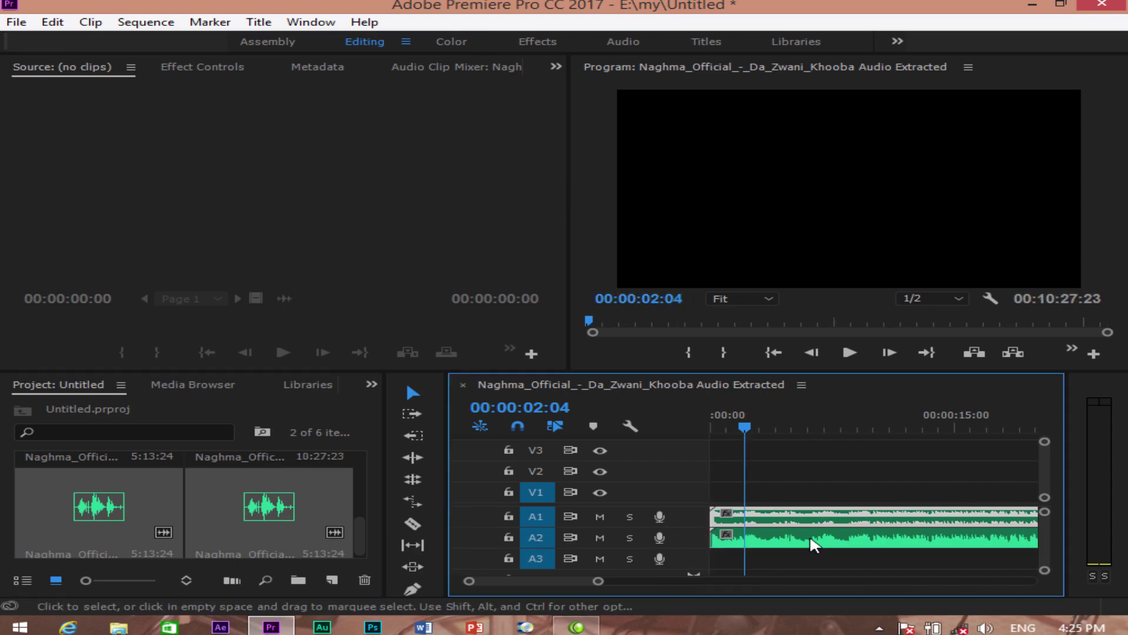
{"action": "left_click_drag", "start_coordinate": [112, 514], "coordinate": [705, 565]}
{"action": "left_click_drag", "start_coordinate": [111, 529], "coordinate": [679, 573]}
Delete the two mono clips from tracks A2 and A3 and the extracted audio clip from A1.
{"action": "mouse_move", "coordinate": [831, 532]}
{"action": "left_mouse_down"}
{"action": "mouse_move", "coordinate": [838, 569]}
{"action": "mouse_move", "coordinate": [827, 515]}
{"action": "left_mouse_up"}
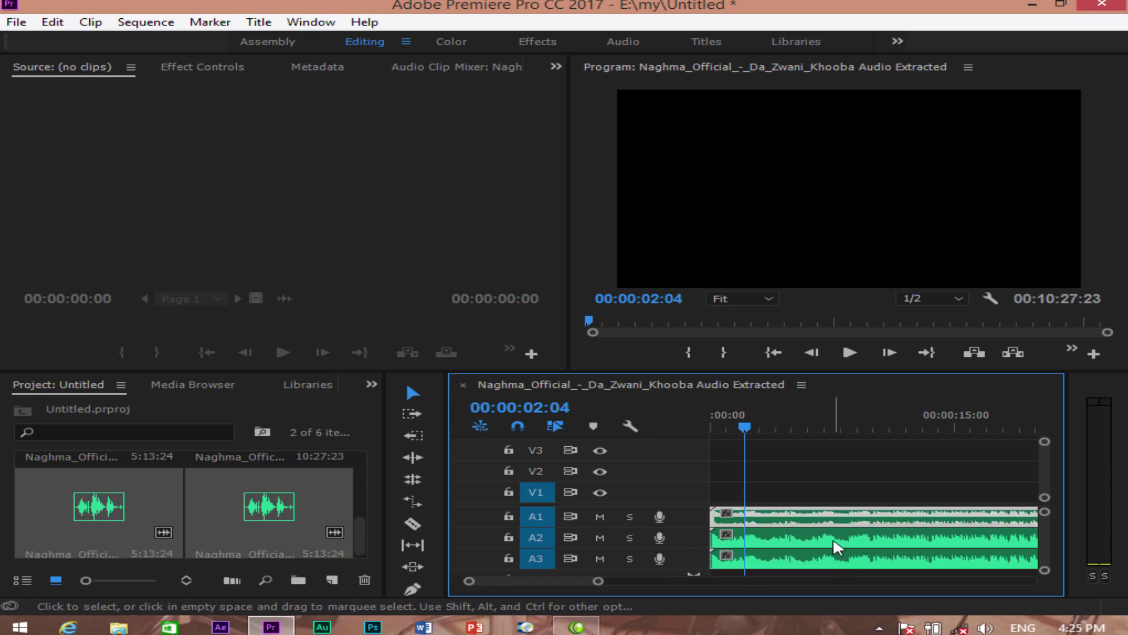
{"action": "left_click", "coordinate": [837, 562]}
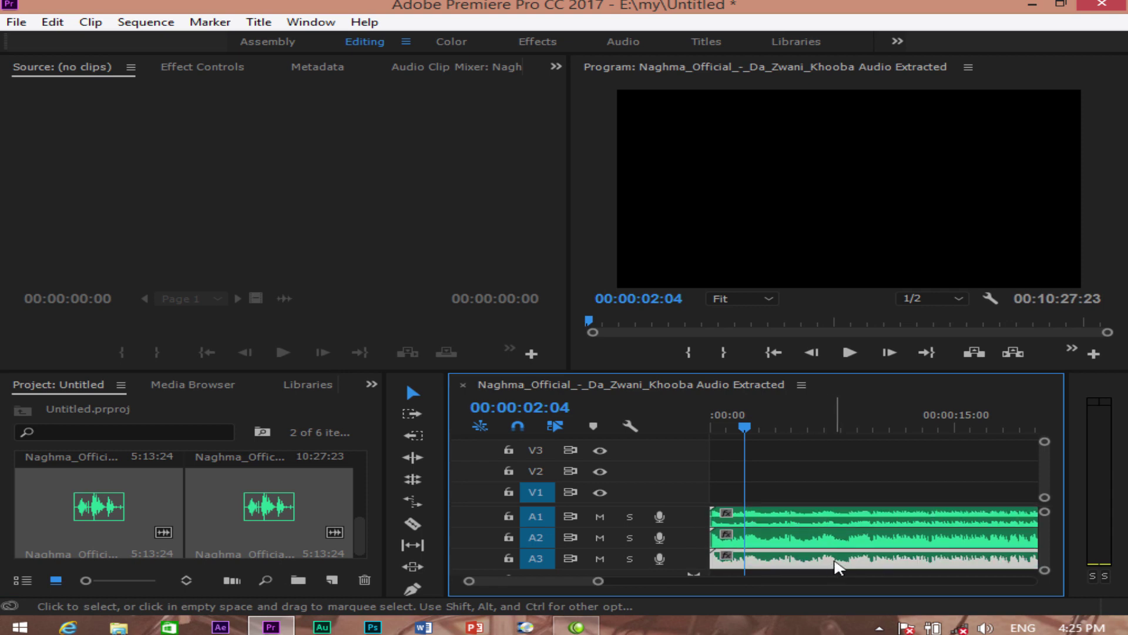
{"action": "left_click", "coordinate": [863, 540]}
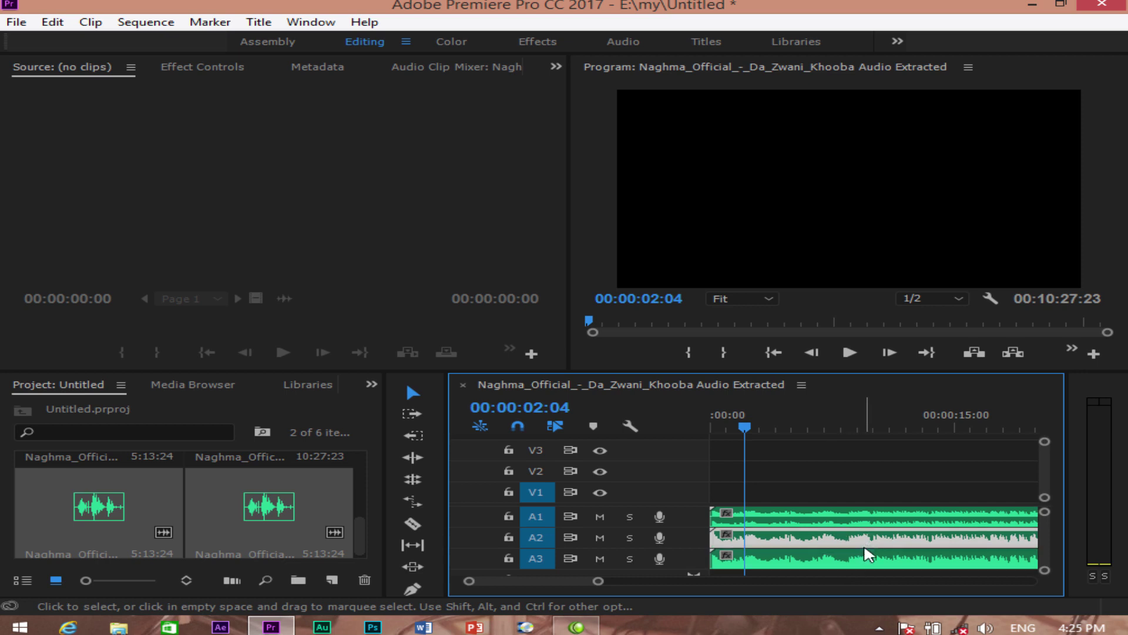
{"action": "key", "text": "Delete"}
{"action": "left_click", "coordinate": [823, 554]}
{"action": "key", "text": "Delete"}
{"action": "left_click", "coordinate": [91, 22]}
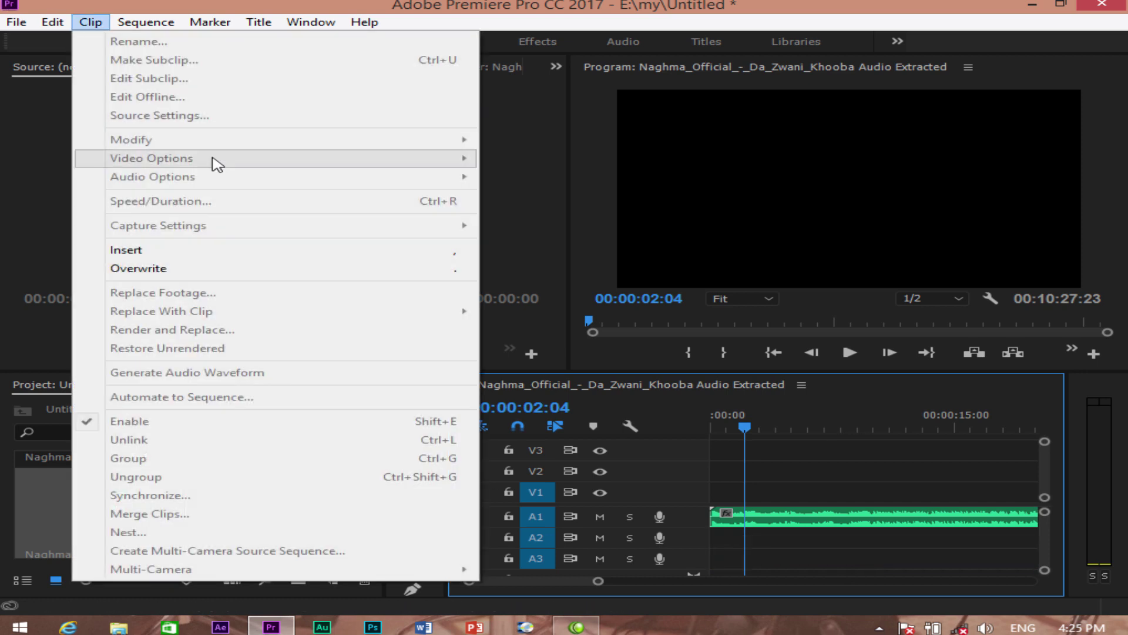
{"action": "left_click", "coordinate": [903, 237]}
{"action": "left_click", "coordinate": [846, 520]}
{"action": "key", "text": "Delete"}
Delete the two mono clips and the emptied Audio Extracted sequence from the project, accepting the removal of clip references.
{"action": "left_click", "coordinate": [342, 510]}
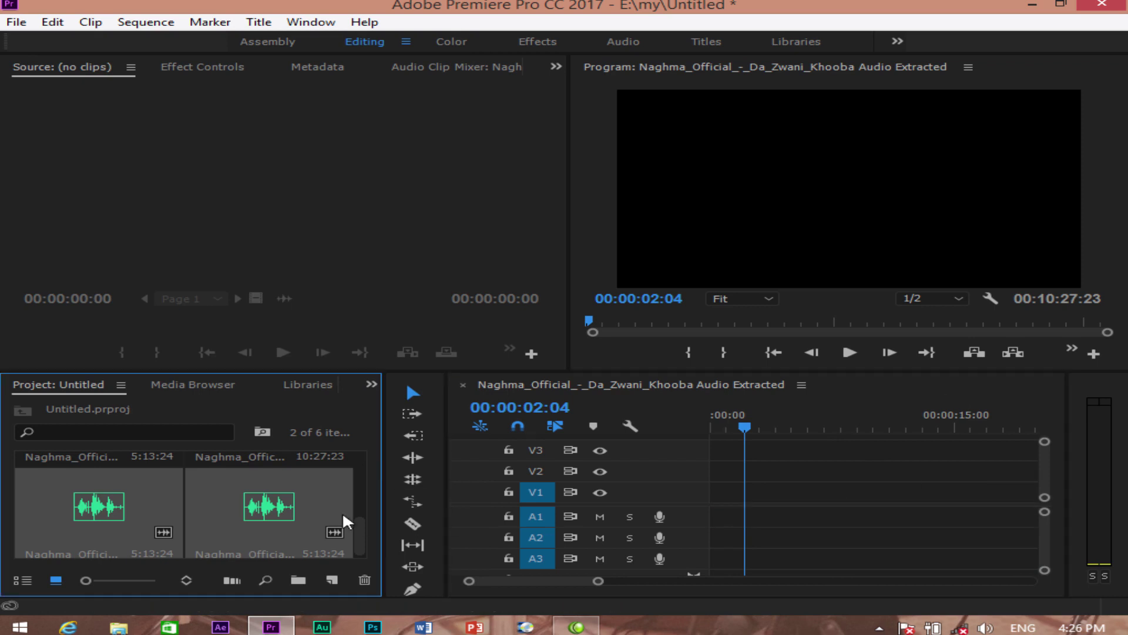
{"action": "key", "text": "Delete"}
{"action": "left_click", "coordinate": [680, 344]}
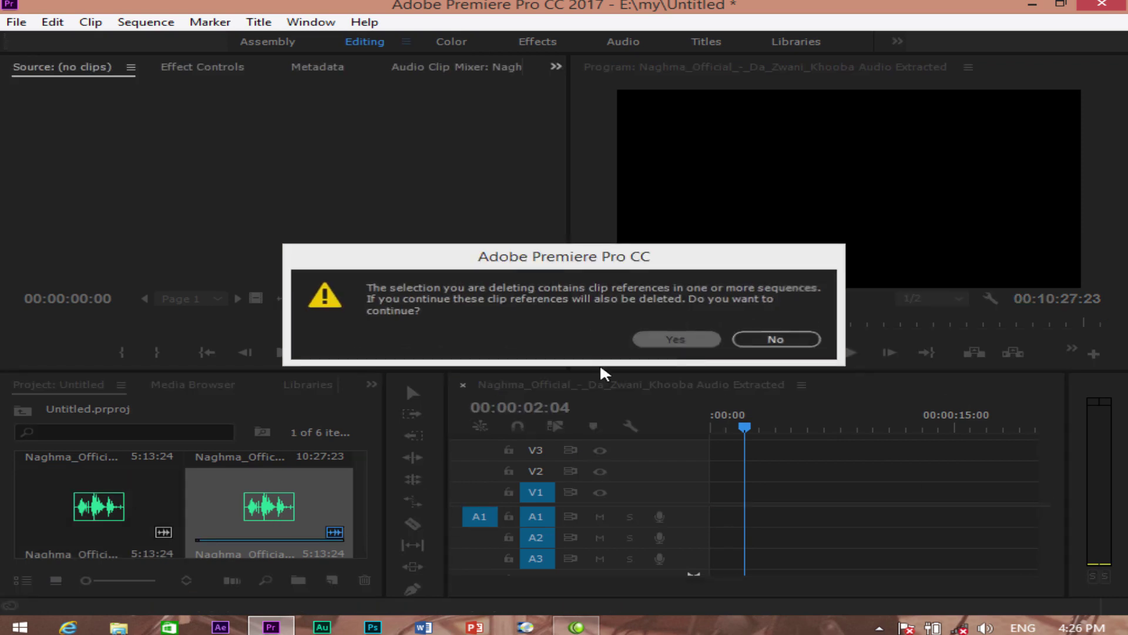
{"action": "left_click", "coordinate": [262, 508]}
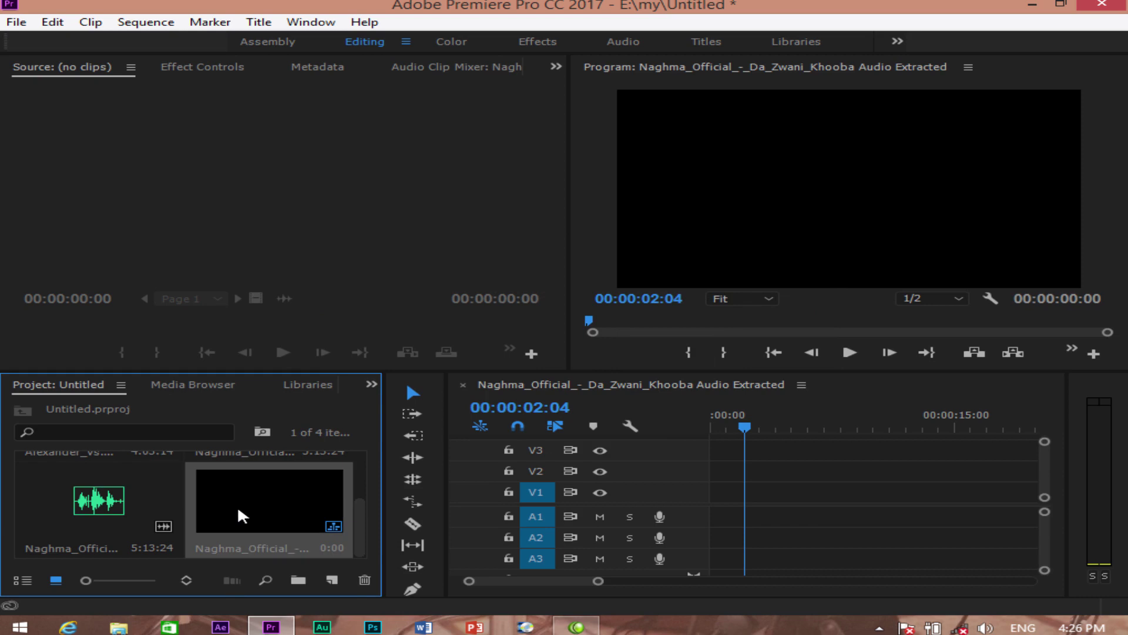
{"action": "key", "text": "Delete"}
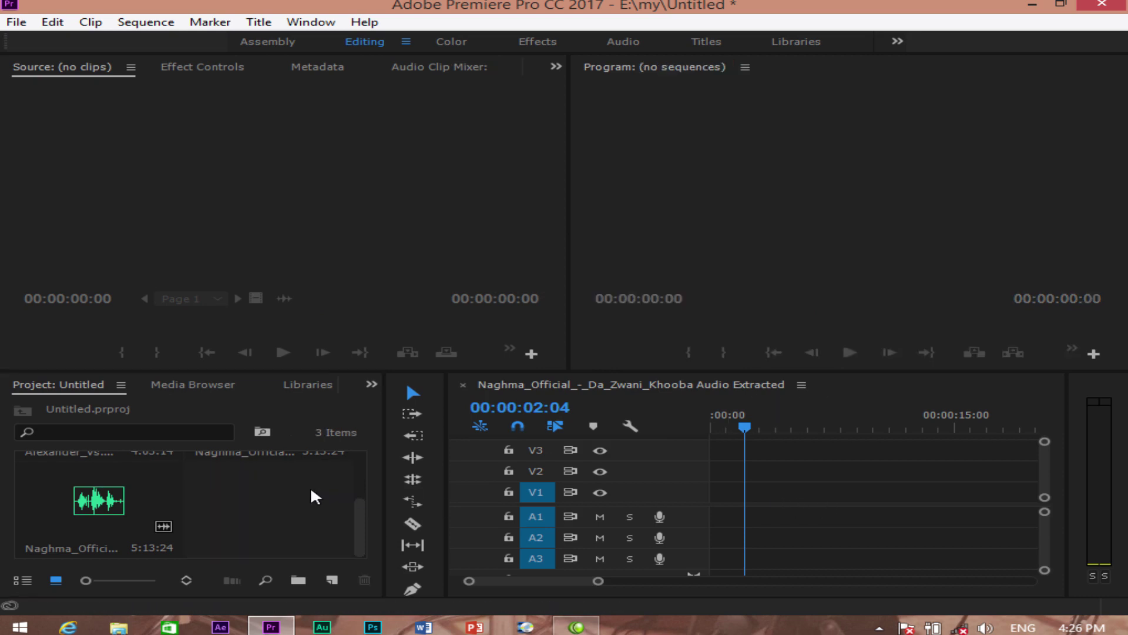
Load the Naghma_Official video for source viewing and create a new sequence from it.
{"action": "double_click", "coordinate": [263, 492]}
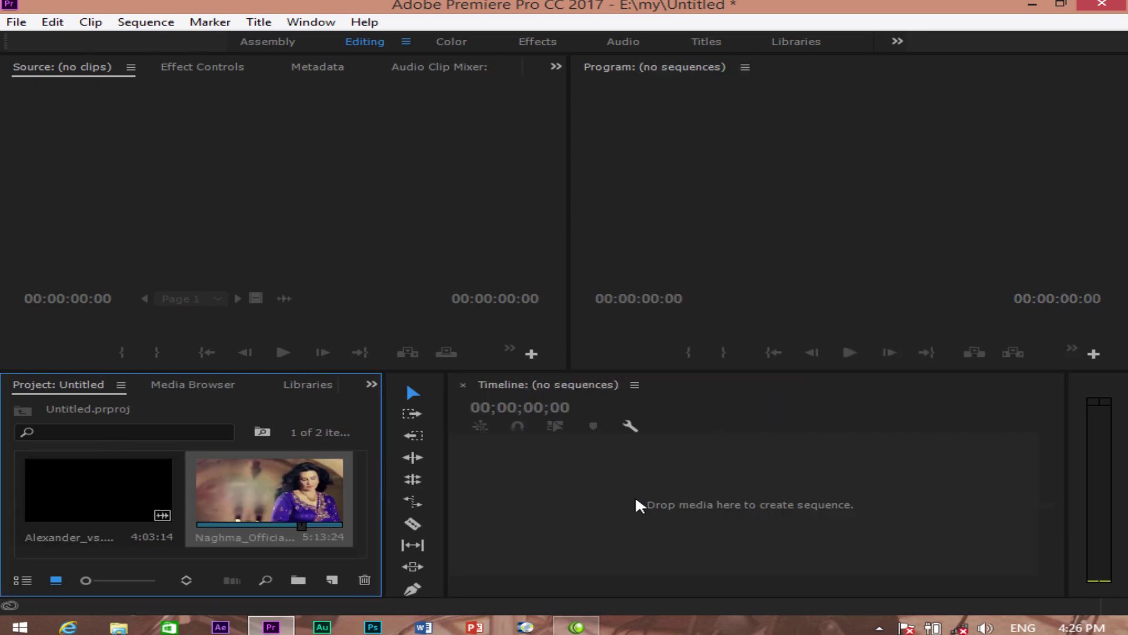
{"action": "left_click_drag", "start_coordinate": [269, 494], "coordinate": [612, 493]}
{"action": "left_click", "coordinate": [92, 26]}
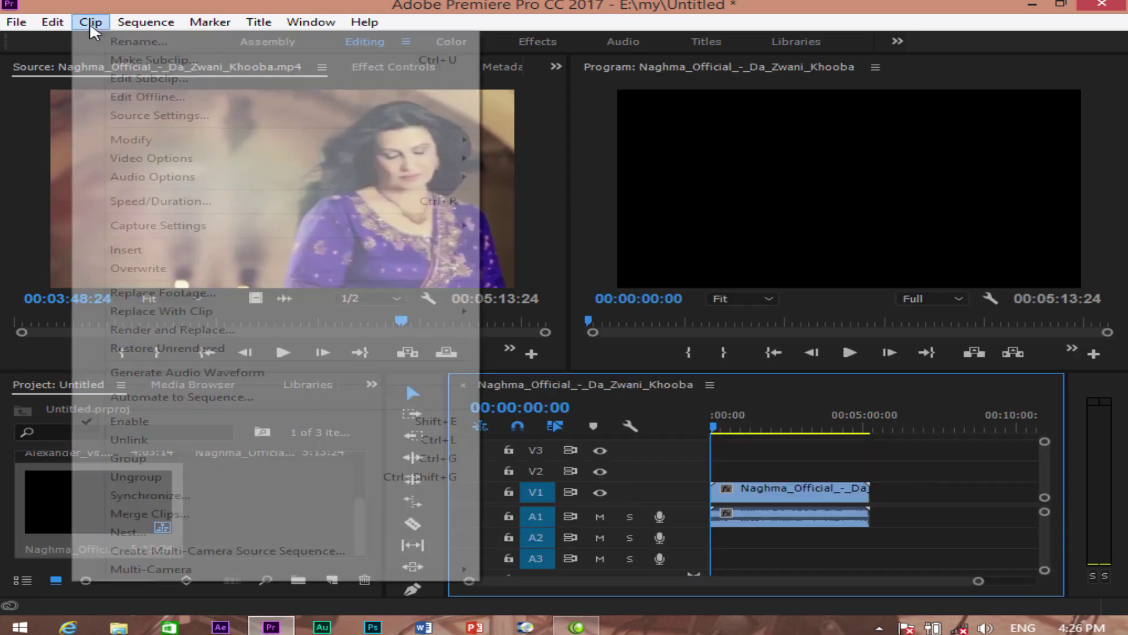
Review the speed and duration settings of the Naghma_Official clip on V1, then dismiss them.
{"action": "left_click", "coordinate": [776, 500]}
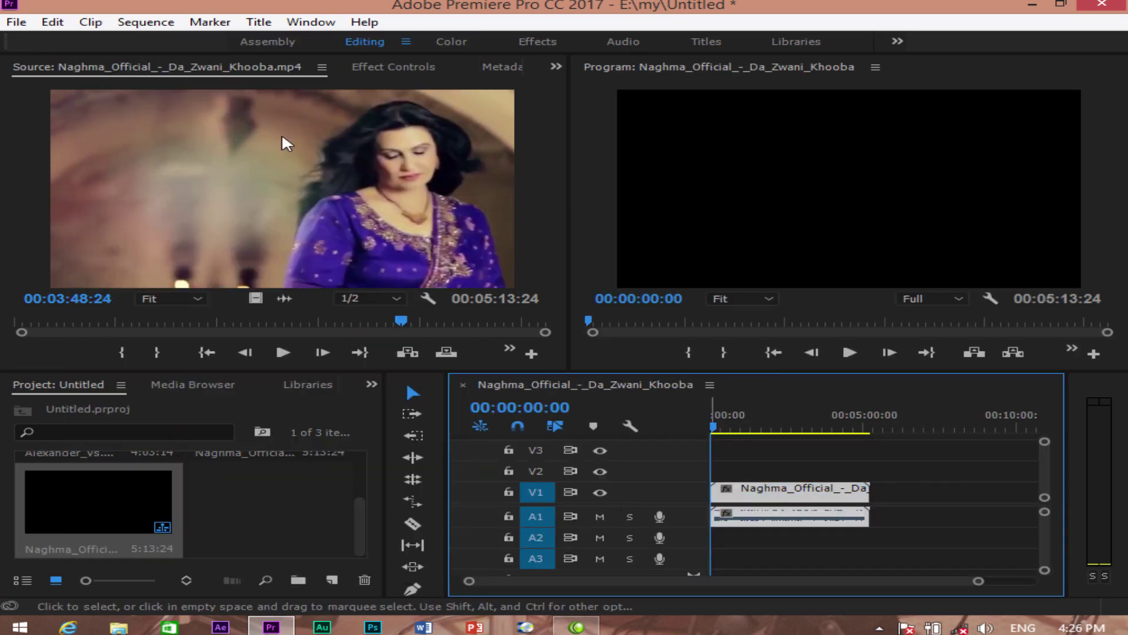
{"action": "left_click", "coordinate": [91, 22]}
{"action": "left_click", "coordinate": [141, 198]}
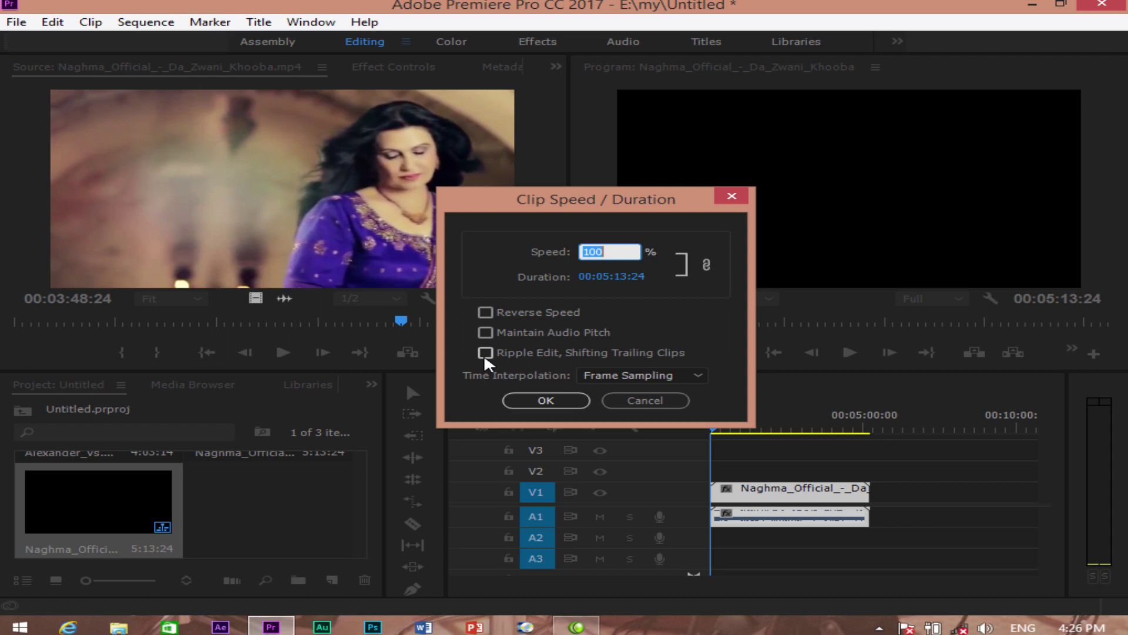
{"action": "left_click", "coordinate": [733, 194]}
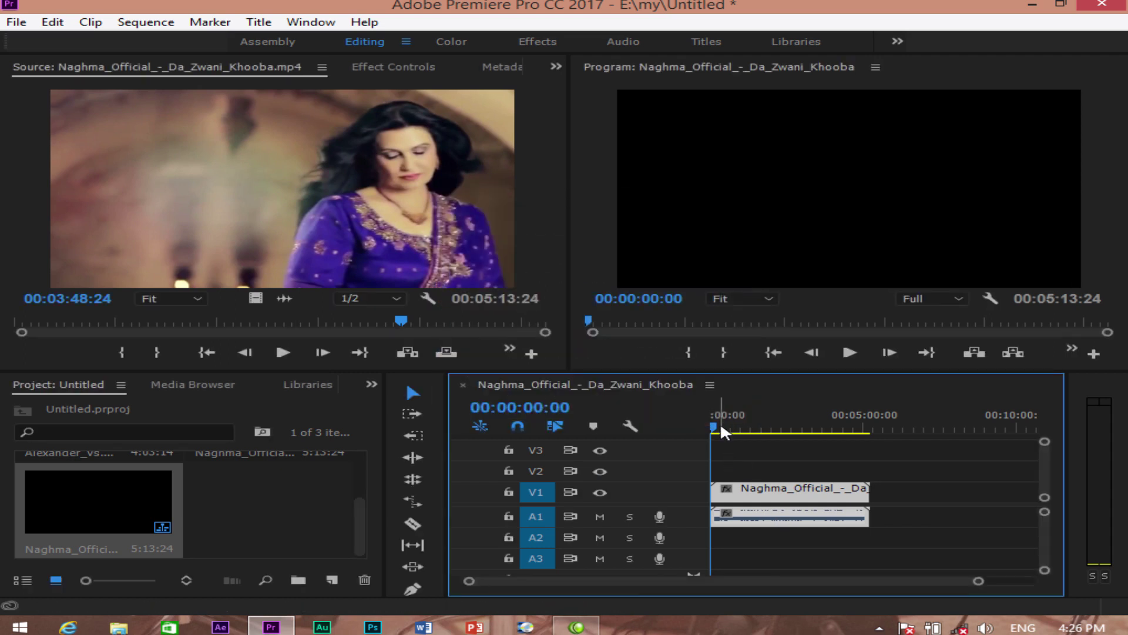
Split the Naghma_Official clip and its linked audio at 00:02:02:17 with the Razor tool.
{"action": "left_click_drag", "start_coordinate": [720, 422], "coordinate": [770, 438]}
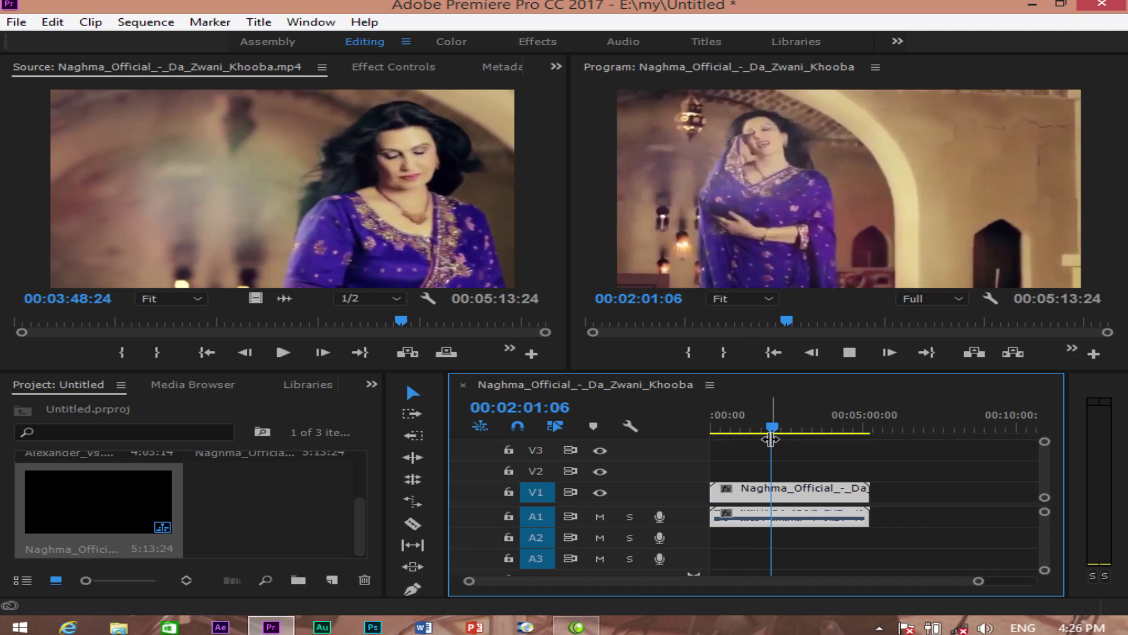
{"action": "key", "text": "space"}
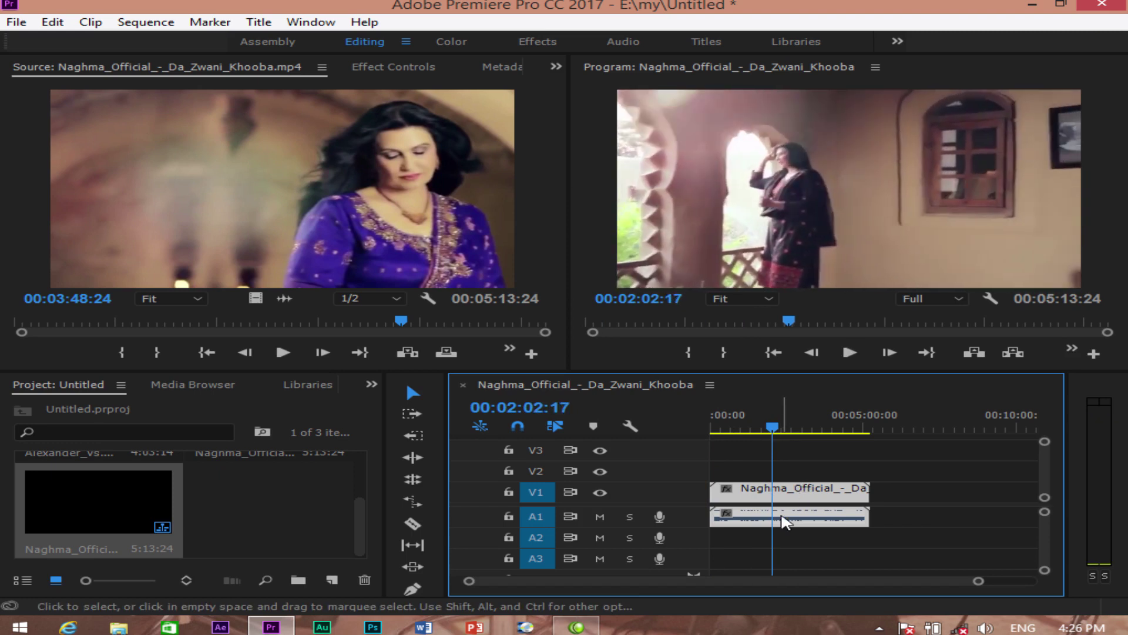
{"action": "key", "text": "c"}
{"action": "left_click", "coordinate": [779, 494]}
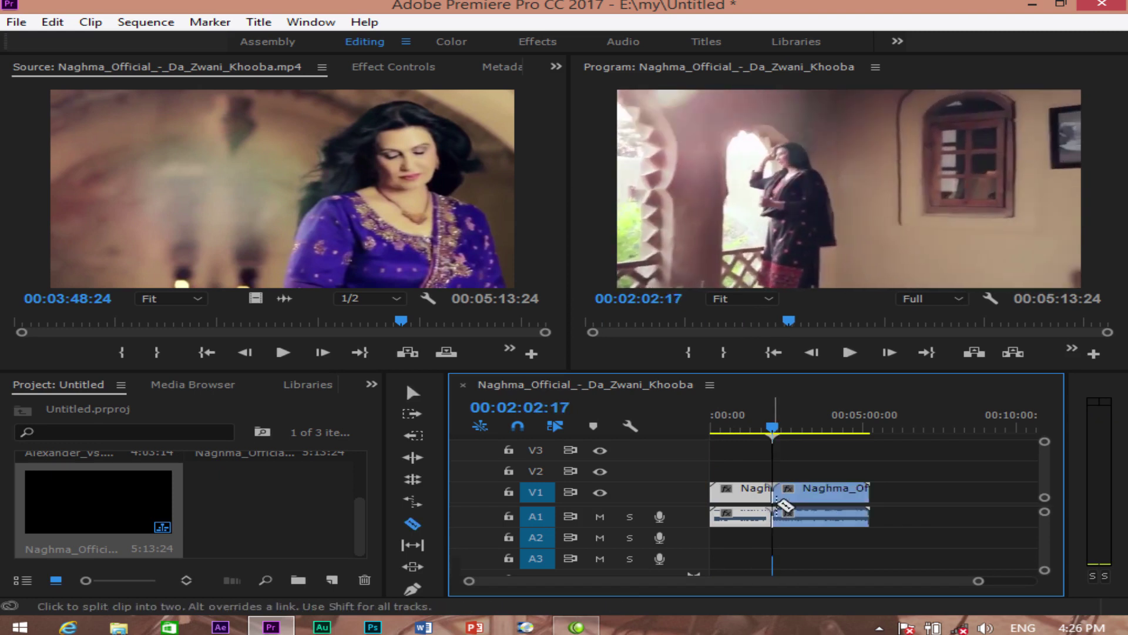
Play ahead and split the Naghma_Official clip and its linked audio again at 00:02:06:04 with the Razor tool, returning to the Selection tool.
{"action": "key", "text": "space"}
{"action": "key", "text": "equal"}
{"action": "key", "text": "equal"}
{"action": "key", "text": "equal"}
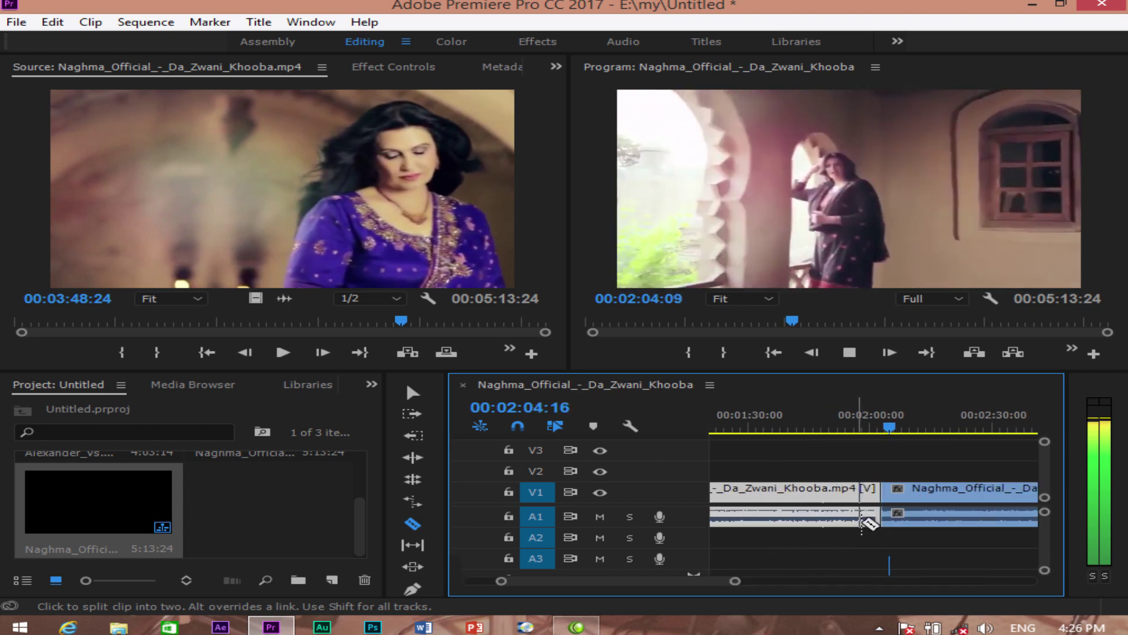
{"action": "key", "text": "space"}
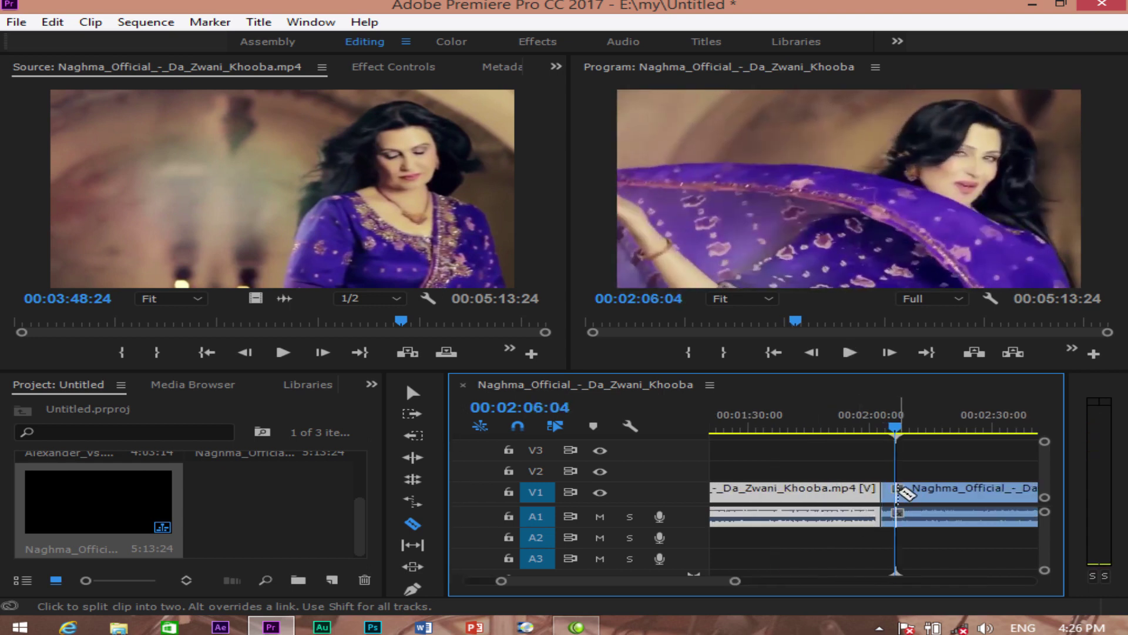
{"action": "left_click", "coordinate": [906, 497]}
{"action": "key", "text": "v"}
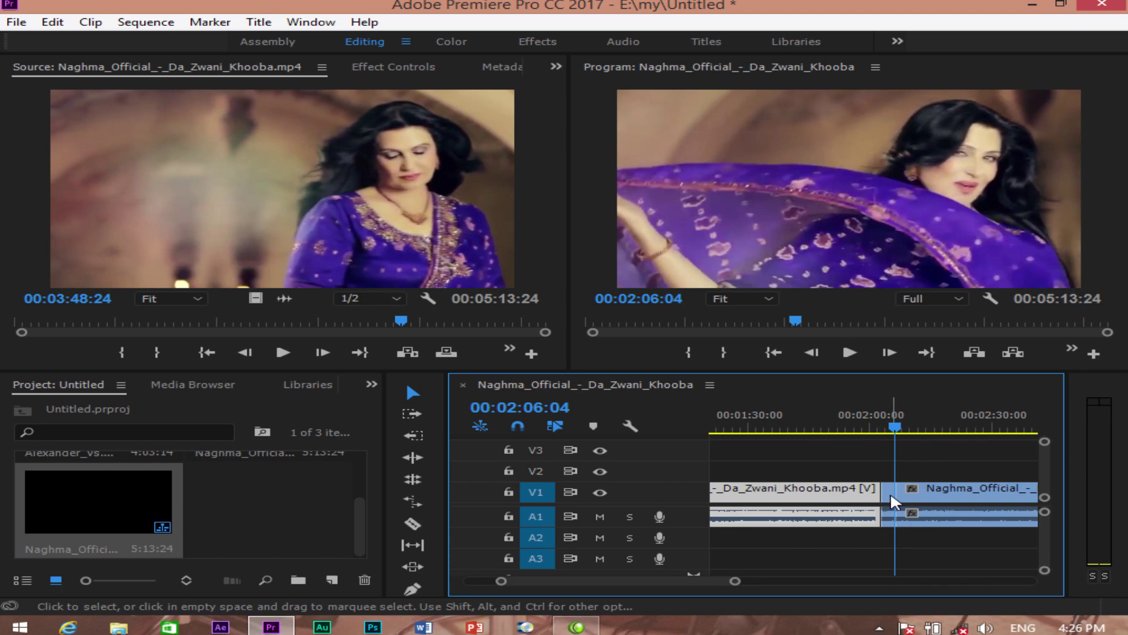
Select the short segment between the two cuts and enable Ripple Edit, Shifting Trailing Clips in its speed and duration settings.
{"action": "left_click", "coordinate": [890, 492]}
{"action": "left_click", "coordinate": [892, 422]}
{"action": "left_click_drag", "start_coordinate": [892, 429], "coordinate": [888, 429]}
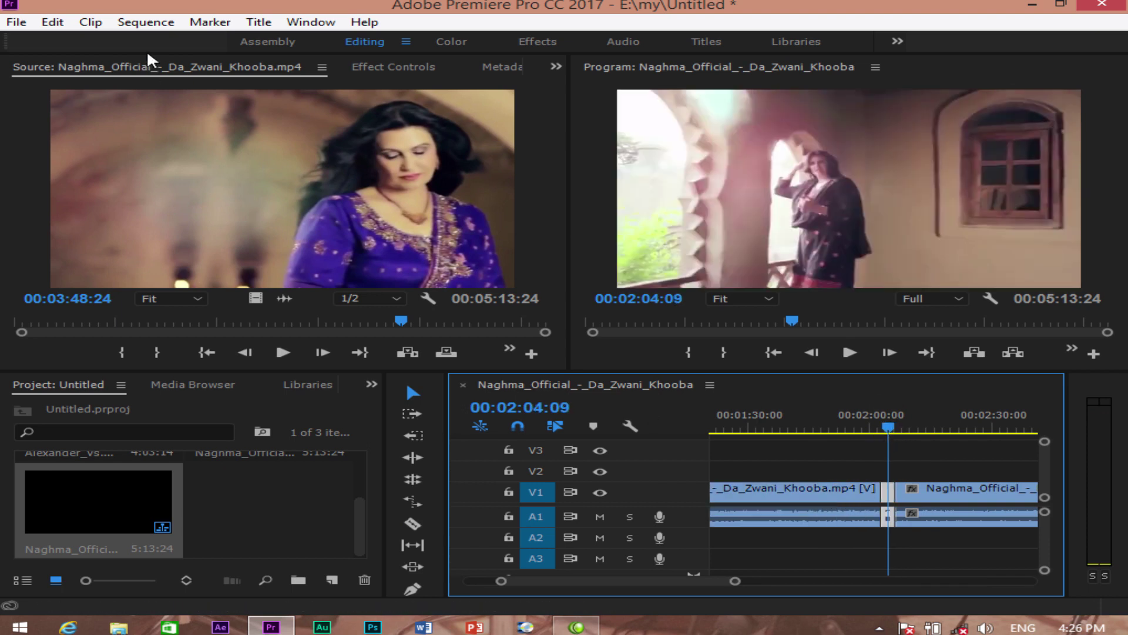
{"action": "left_click", "coordinate": [91, 22]}
{"action": "left_click", "coordinate": [155, 201]}
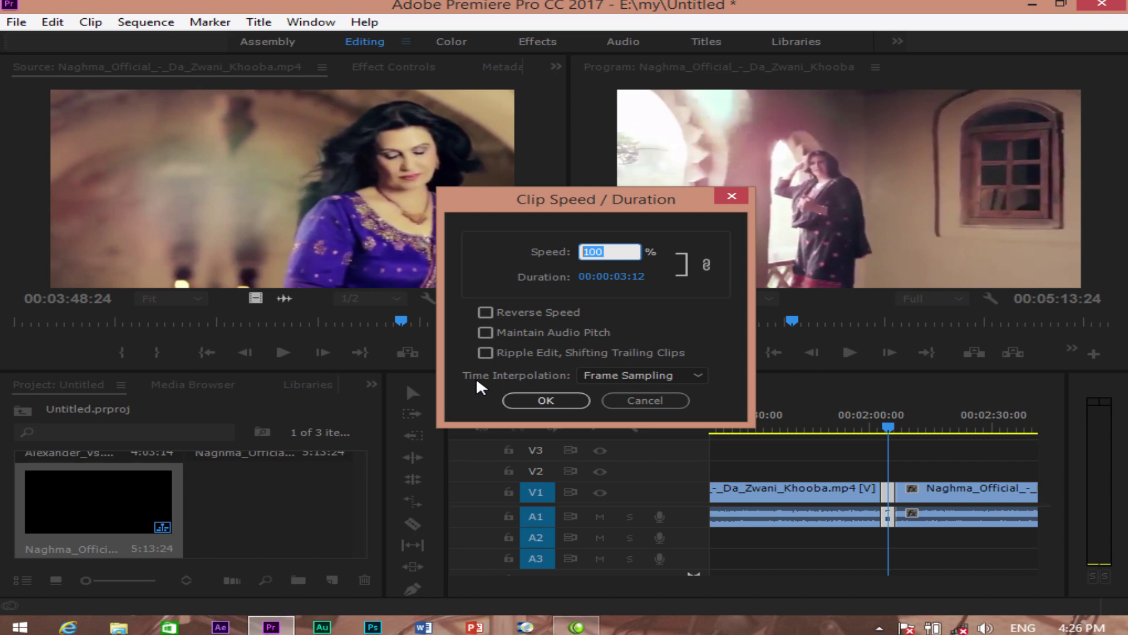
{"action": "left_click", "coordinate": [484, 352]}
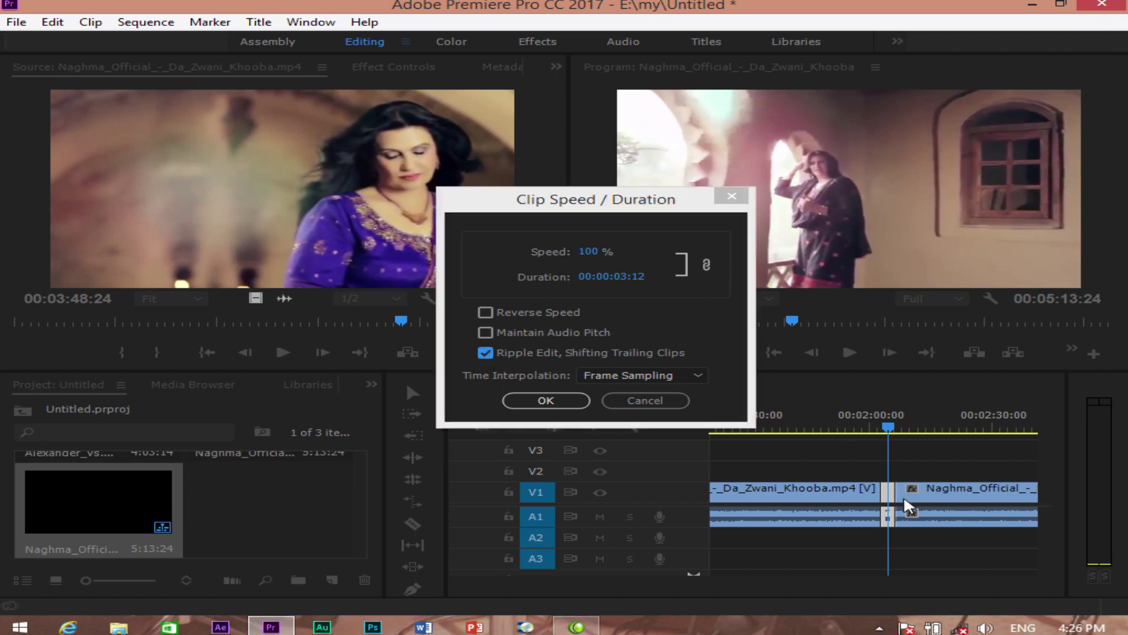
{"action": "left_click", "coordinate": [546, 400]}
Set the speed of the short segment between the two cuts to 50%.
{"action": "key", "text": "="}
{"action": "key", "text": "="}
{"action": "key", "text": "="}
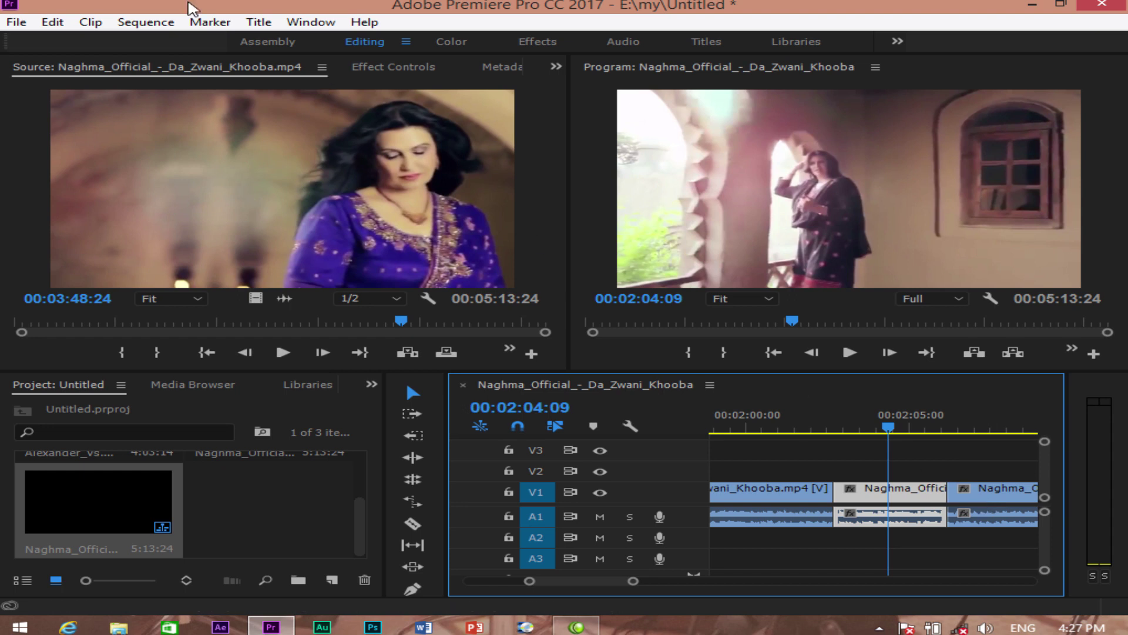
{"action": "left_click", "coordinate": [88, 22]}
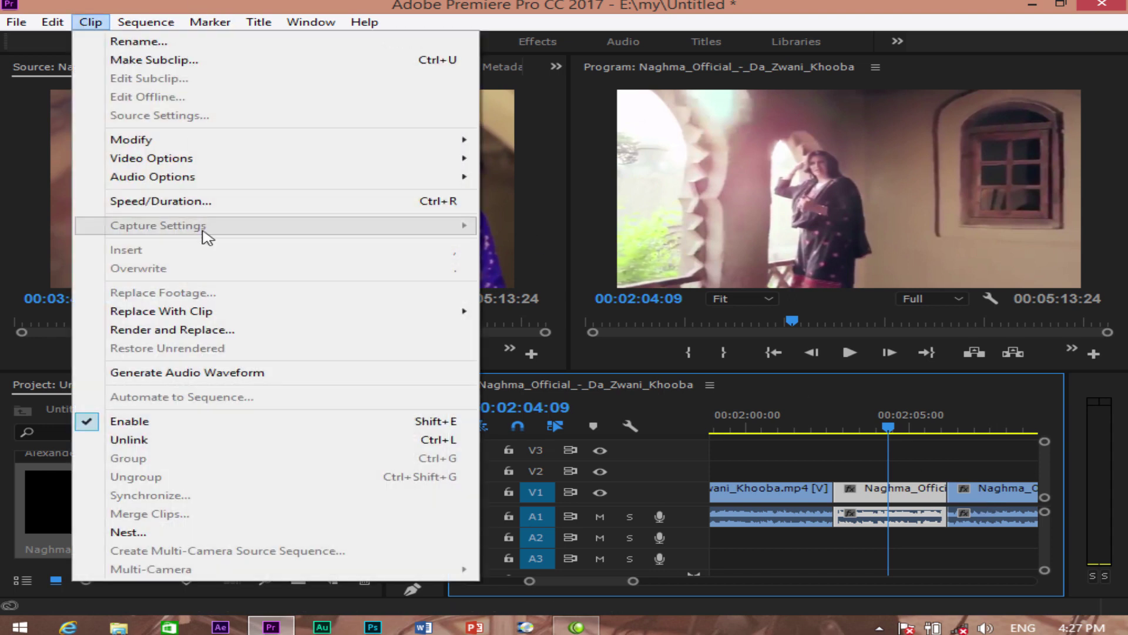
{"action": "left_click", "coordinate": [204, 201]}
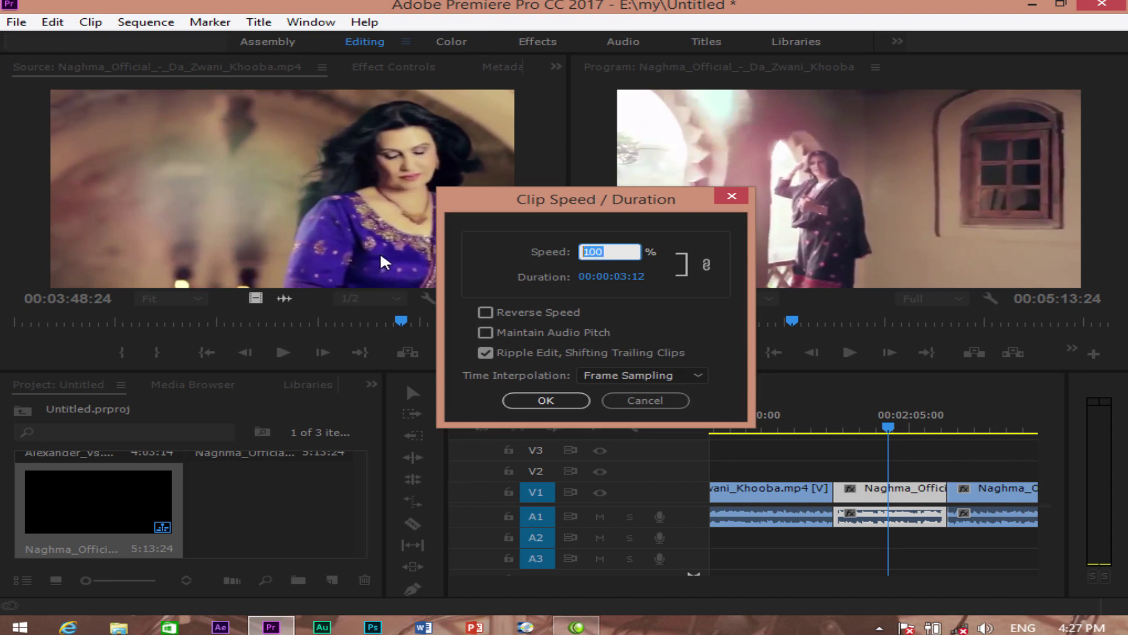
{"action": "type", "text": "50"}
{"action": "left_click", "coordinate": [541, 400]}
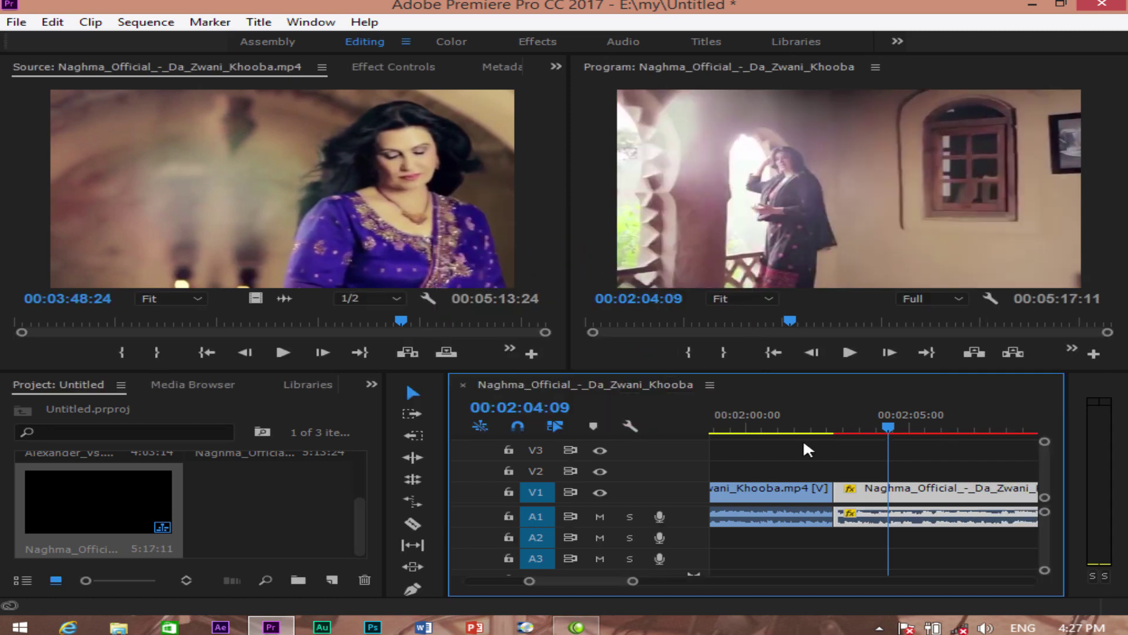
Play back part of the slowed-down segment to preview its speed.
{"action": "key", "text": "minus"}
{"action": "key", "text": "minus"}
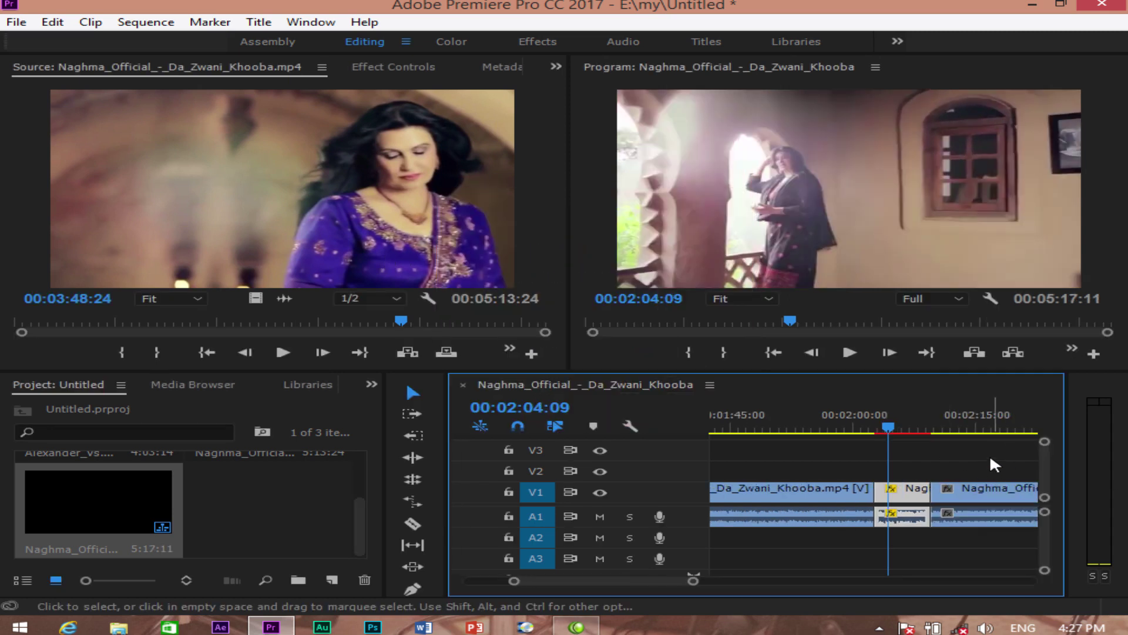
{"action": "key", "text": "space"}
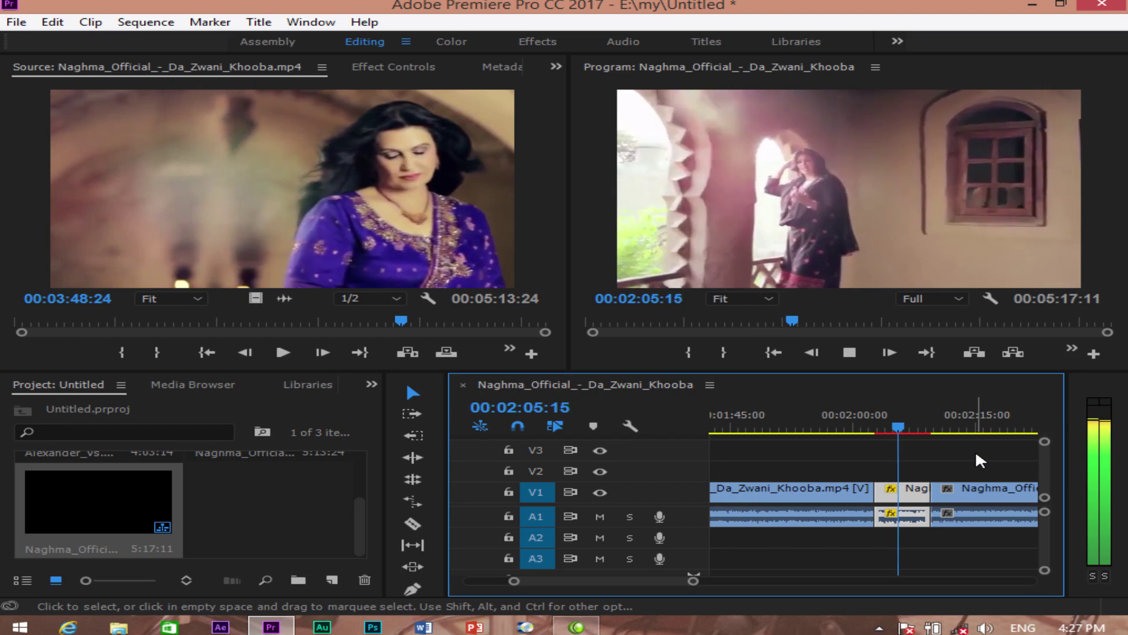
{"action": "key", "text": "space"}
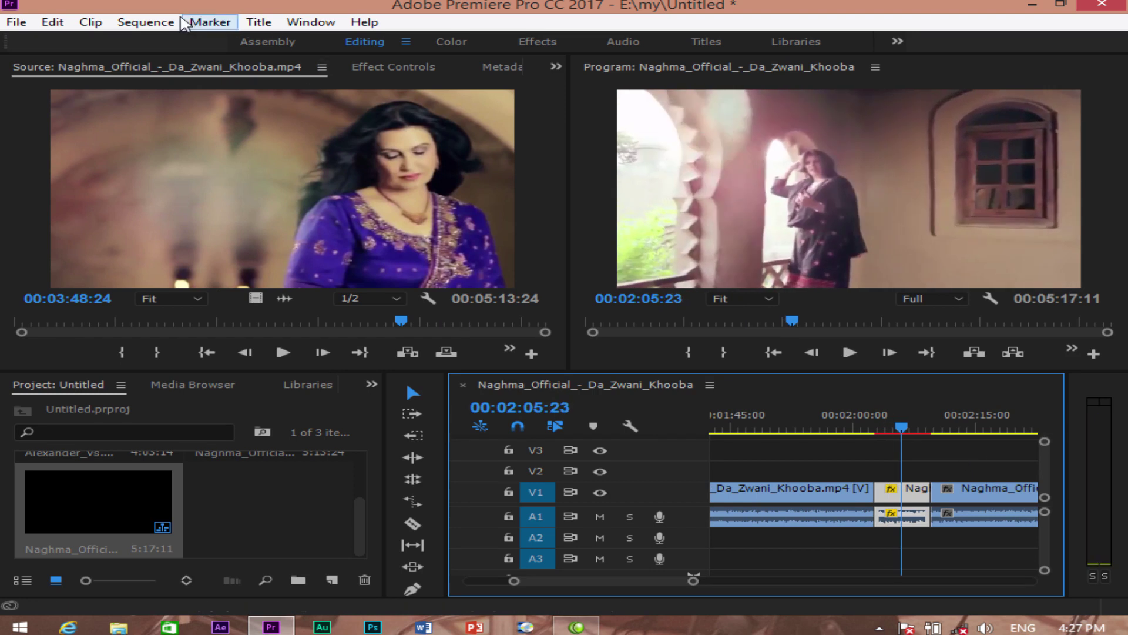
Restore the short segment's speed to 100%.
{"action": "left_click", "coordinate": [91, 22]}
{"action": "left_click", "coordinate": [153, 201]}
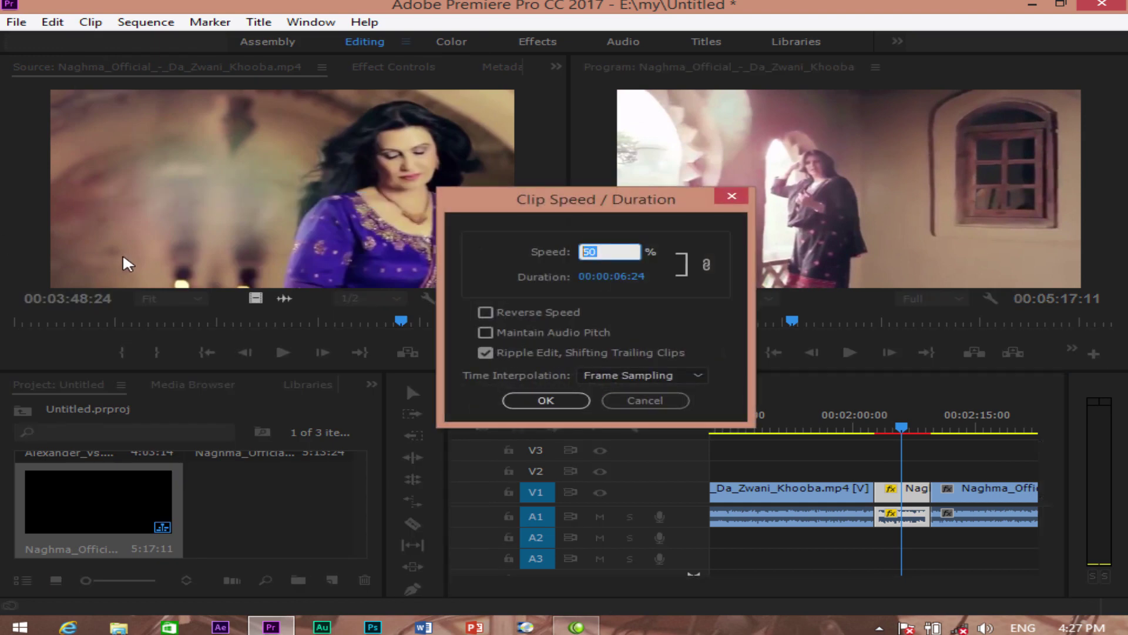
{"action": "left_click", "coordinate": [546, 400]}
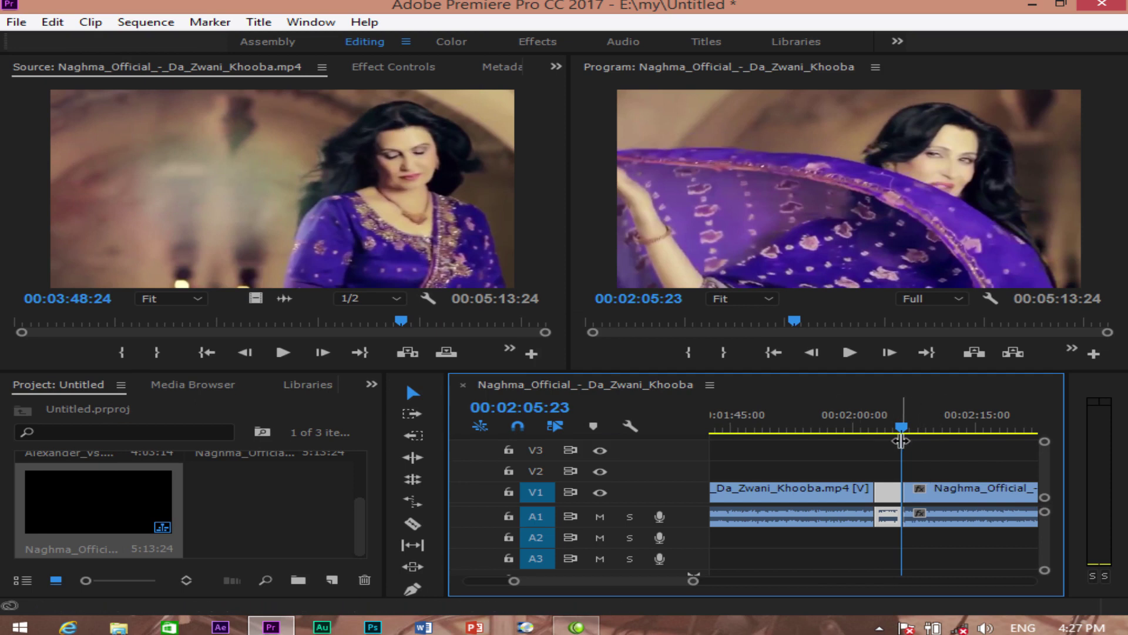
Review the short segment's speed and duration settings, dismiss them, and play the segment from its start at 00:02:02:17.
{"action": "left_click_drag", "start_coordinate": [920, 425], "coordinate": [892, 423]}
{"action": "left_click", "coordinate": [89, 22]}
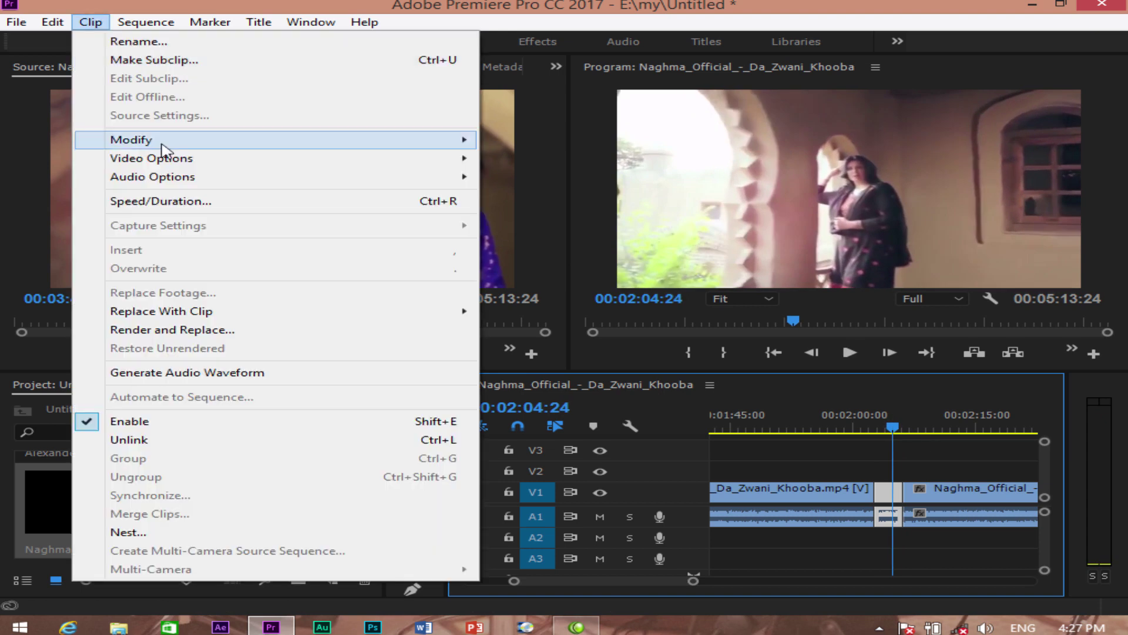
{"action": "left_click", "coordinate": [189, 202]}
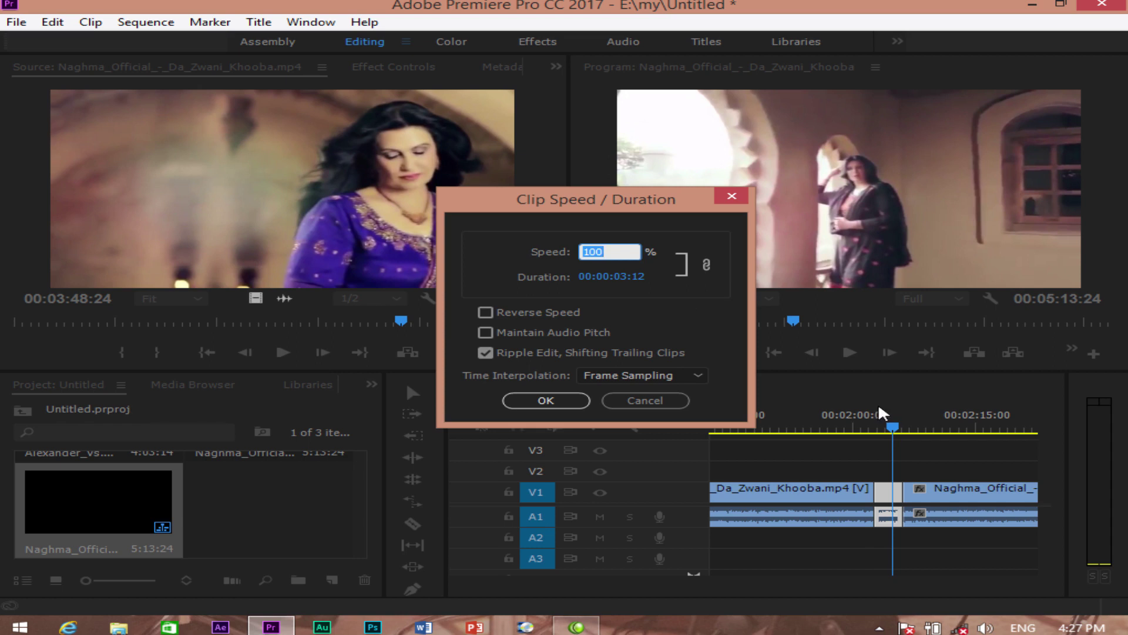
{"action": "left_click", "coordinate": [886, 422]}
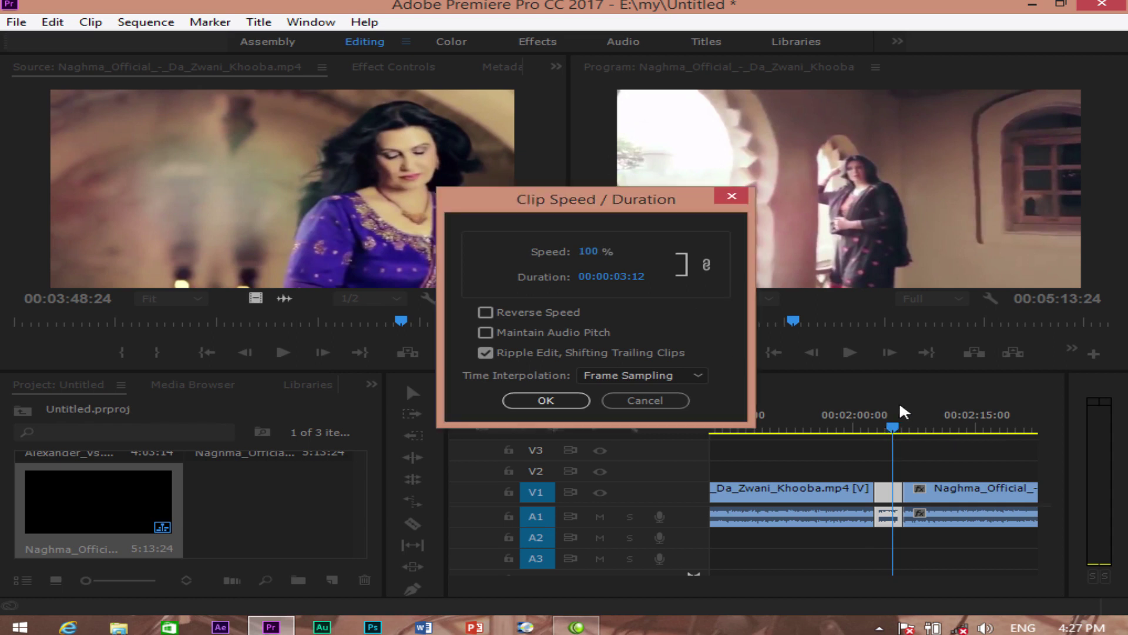
{"action": "left_click", "coordinate": [652, 401]}
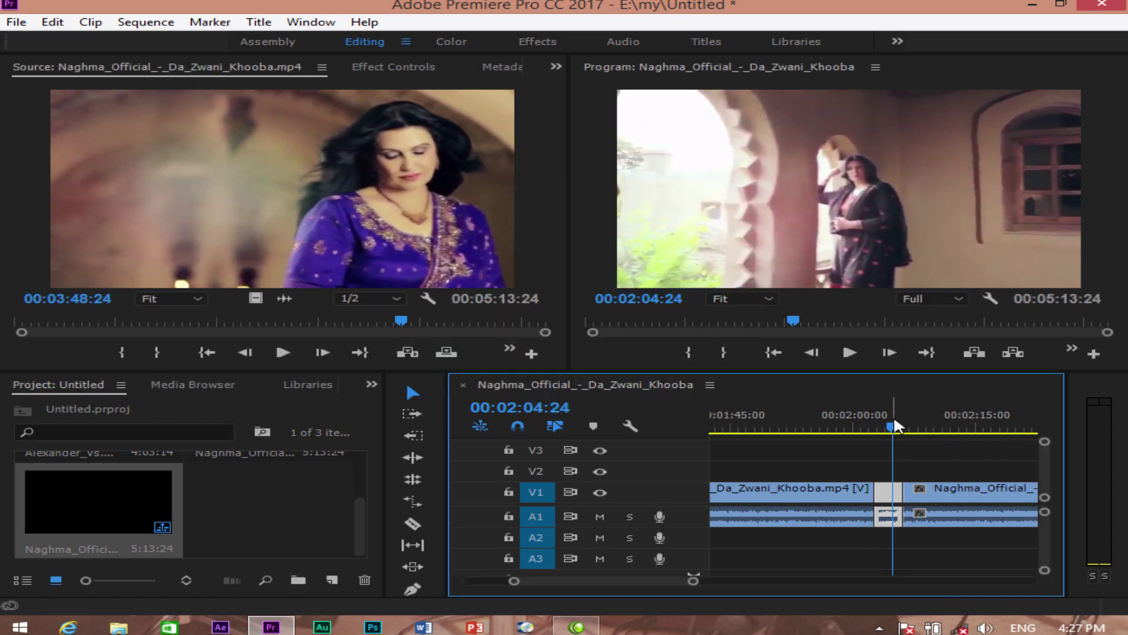
{"action": "left_click_drag", "start_coordinate": [880, 419], "coordinate": [875, 418]}
{"action": "key", "text": "space"}
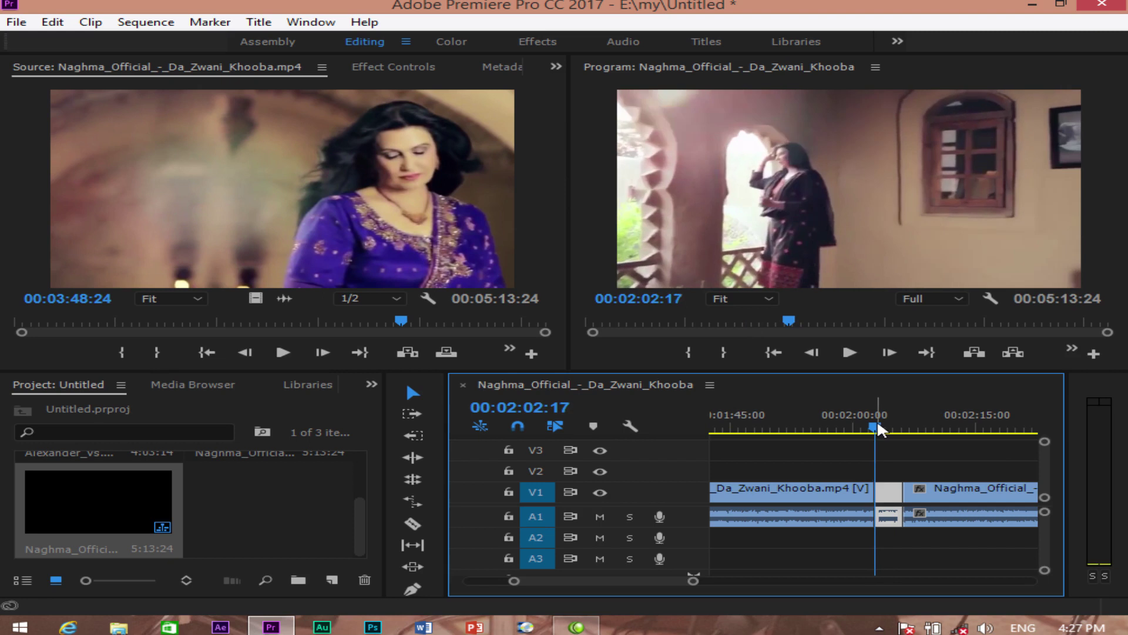
{"action": "key", "text": "space"}
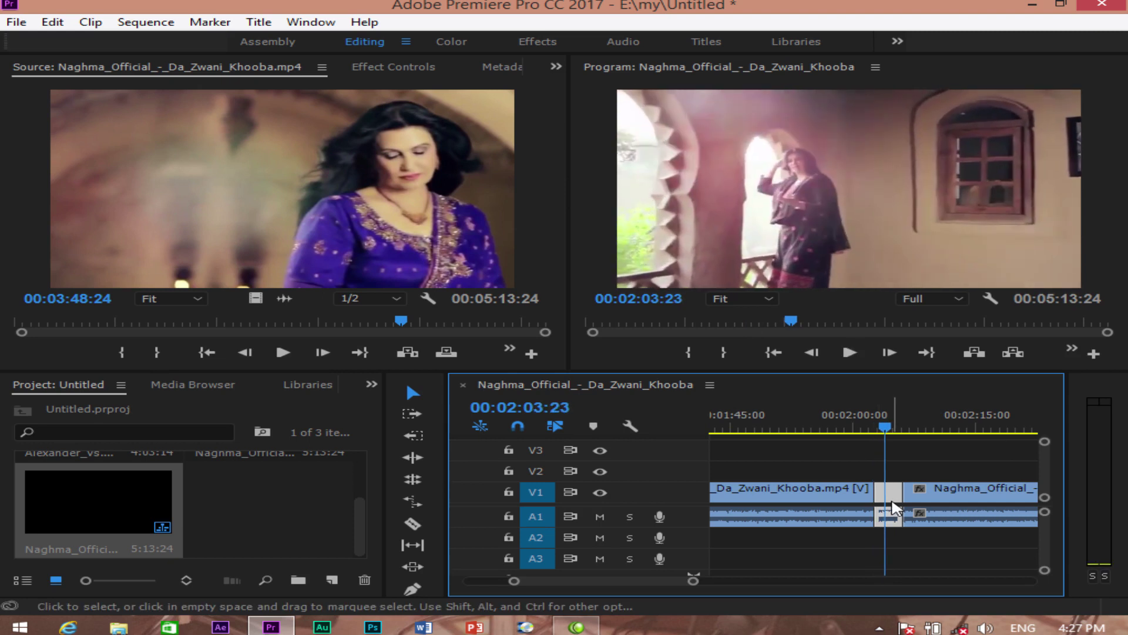
Change the seconds value of the short segment's duration to 2 and play back the shortened segment.
{"action": "left_click", "coordinate": [91, 22]}
{"action": "left_click", "coordinate": [326, 199]}
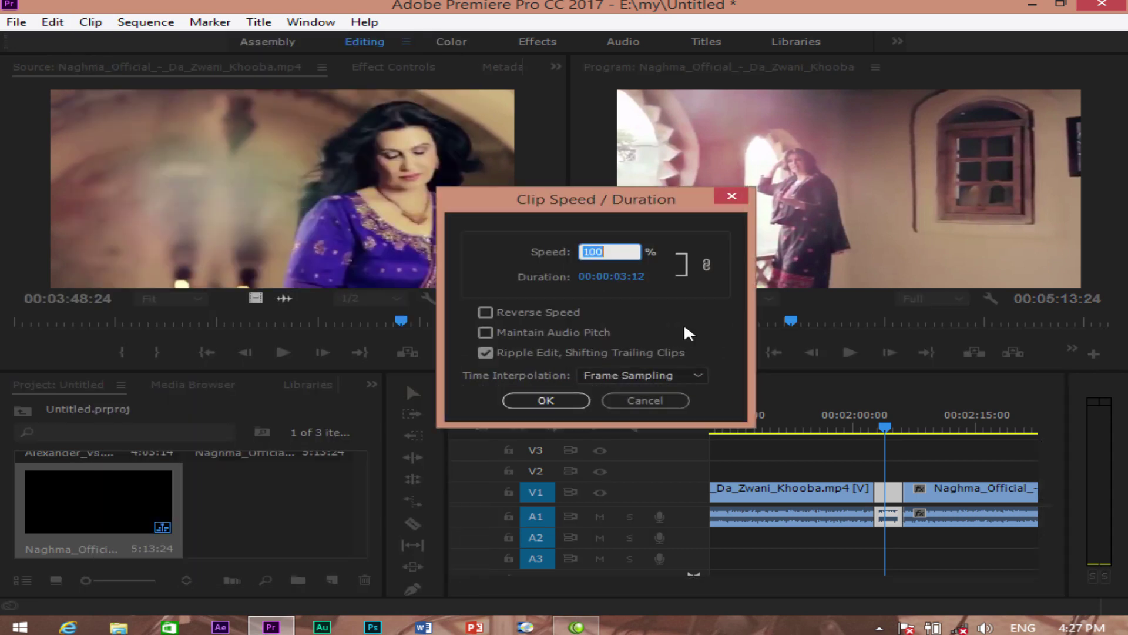
{"action": "left_click", "coordinate": [623, 276]}
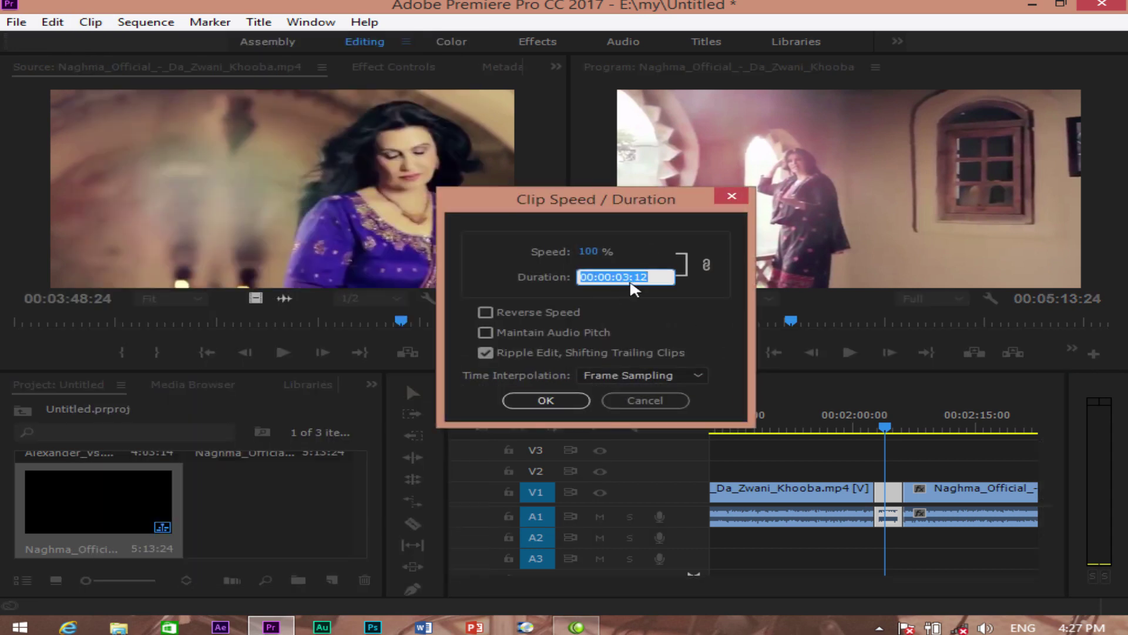
{"action": "left_click_drag", "start_coordinate": [633, 278], "coordinate": [619, 278]}
{"action": "type", "text": "2"}
{"action": "left_click", "coordinate": [546, 400]}
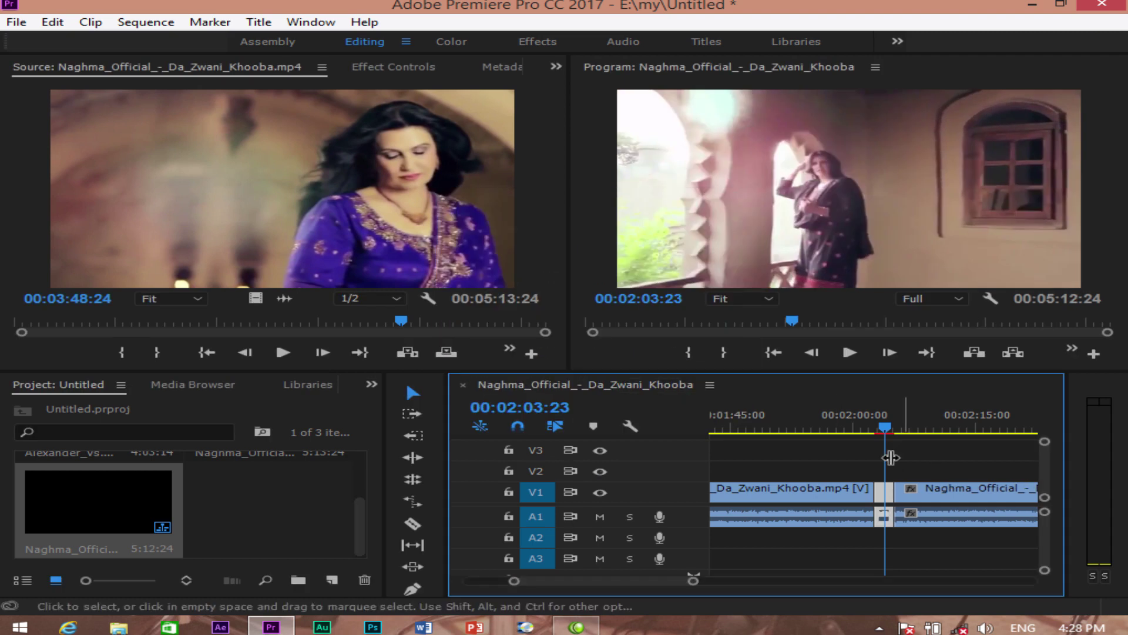
{"action": "key", "text": "space"}
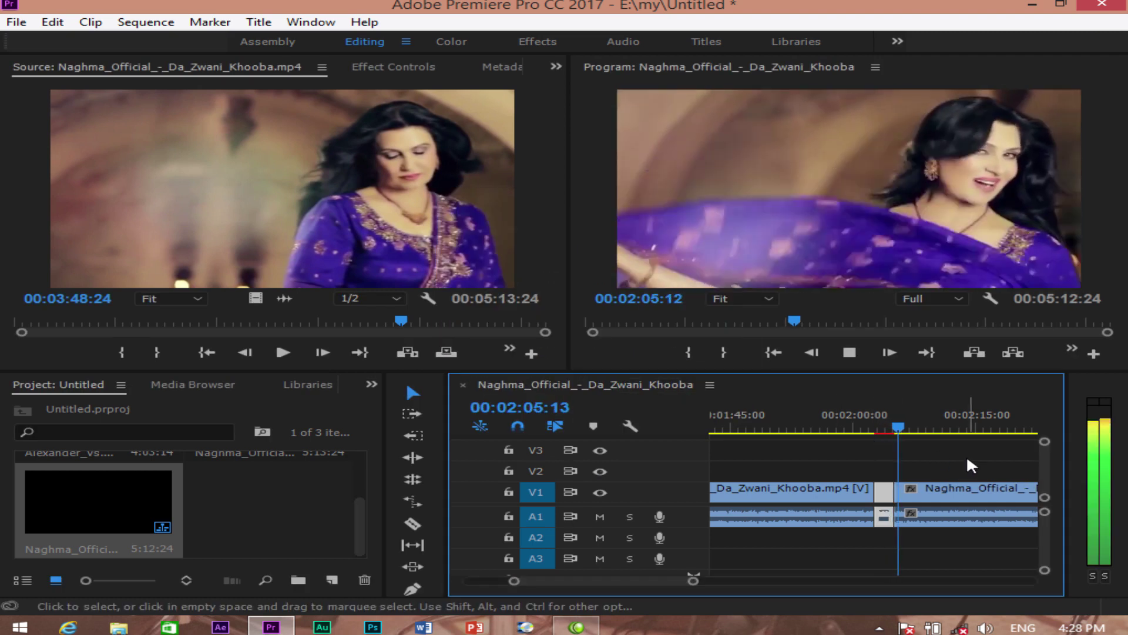
{"action": "key", "text": "space"}
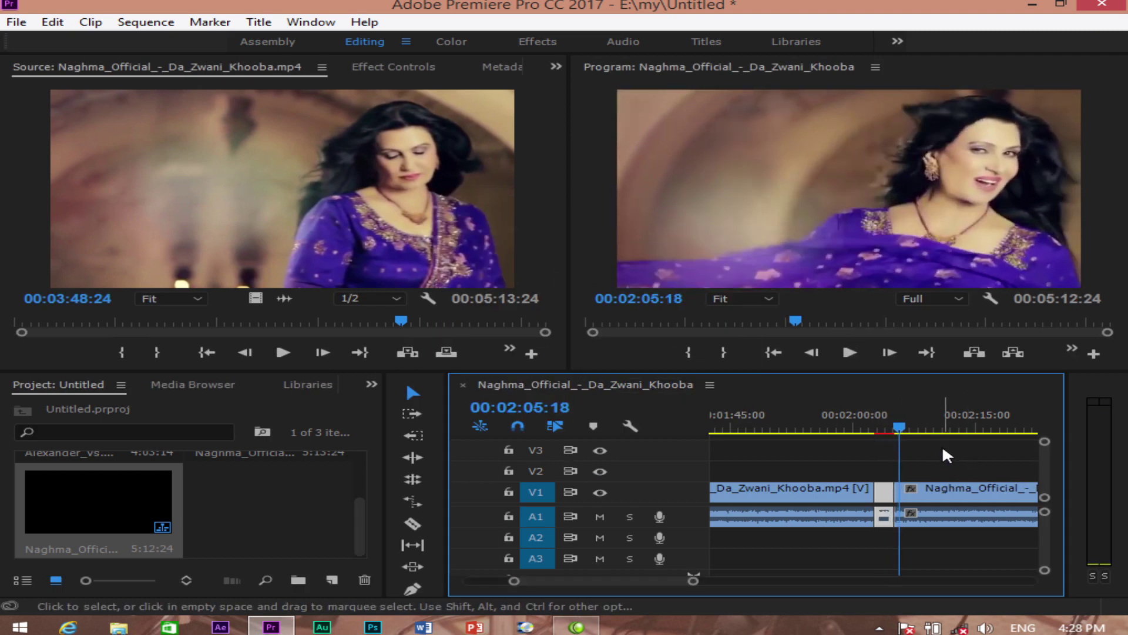
Undo the duration change and apply Reverse Speed to the short segment.
{"action": "key", "text": "ctrl+z"}
{"action": "left_click", "coordinate": [887, 429]}
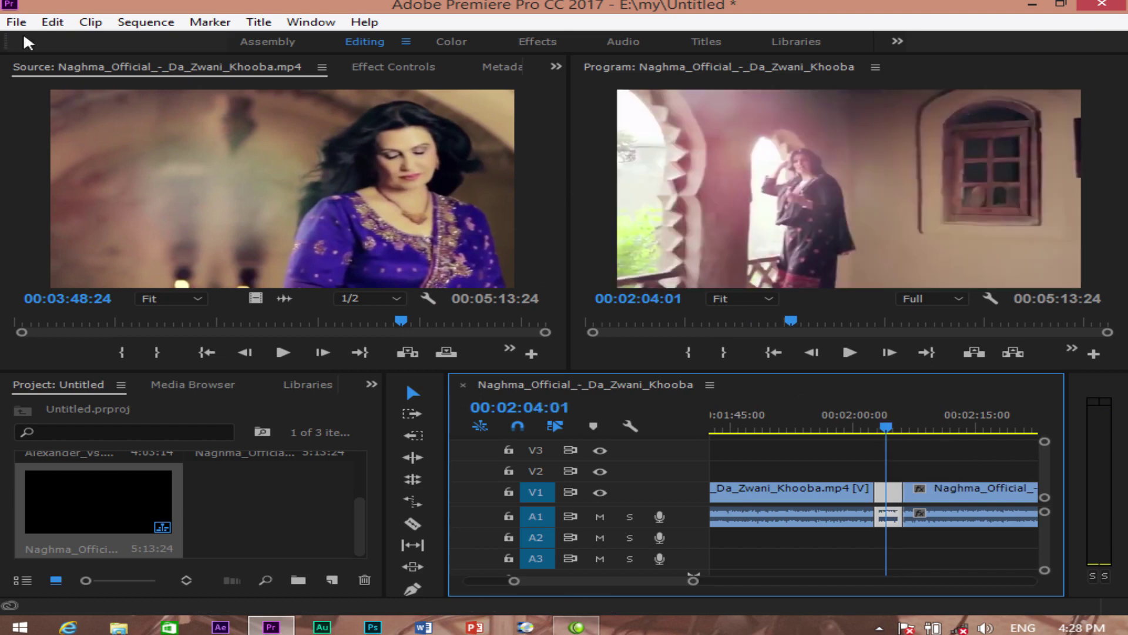
{"action": "left_click", "coordinate": [90, 22]}
{"action": "left_click", "coordinate": [227, 201]}
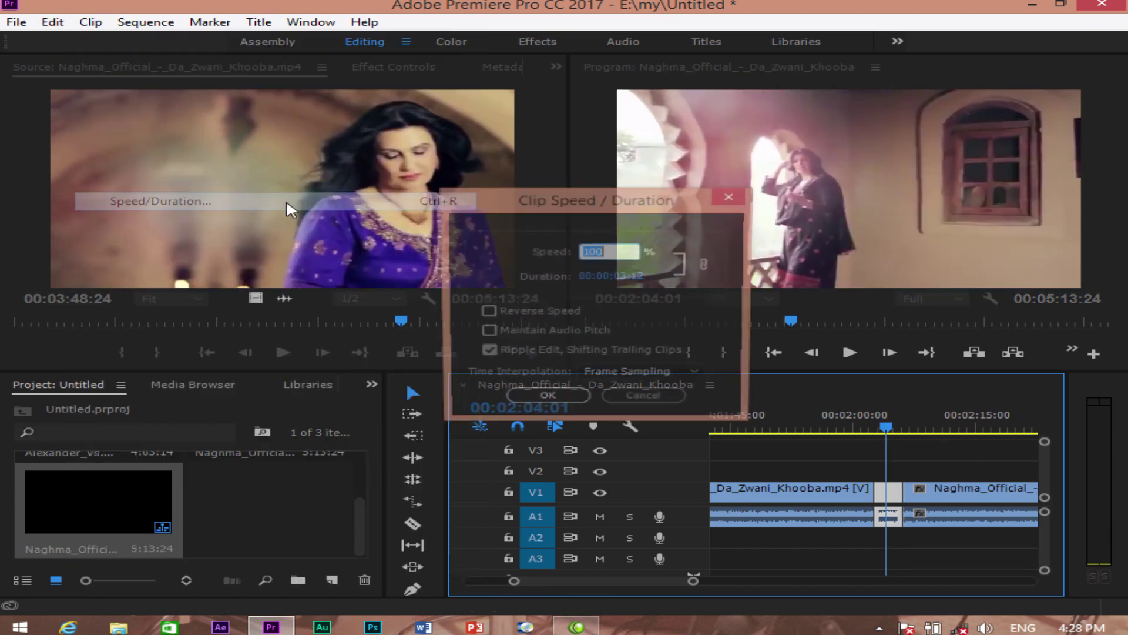
{"action": "left_click", "coordinate": [485, 312]}
{"action": "left_click", "coordinate": [546, 400]}
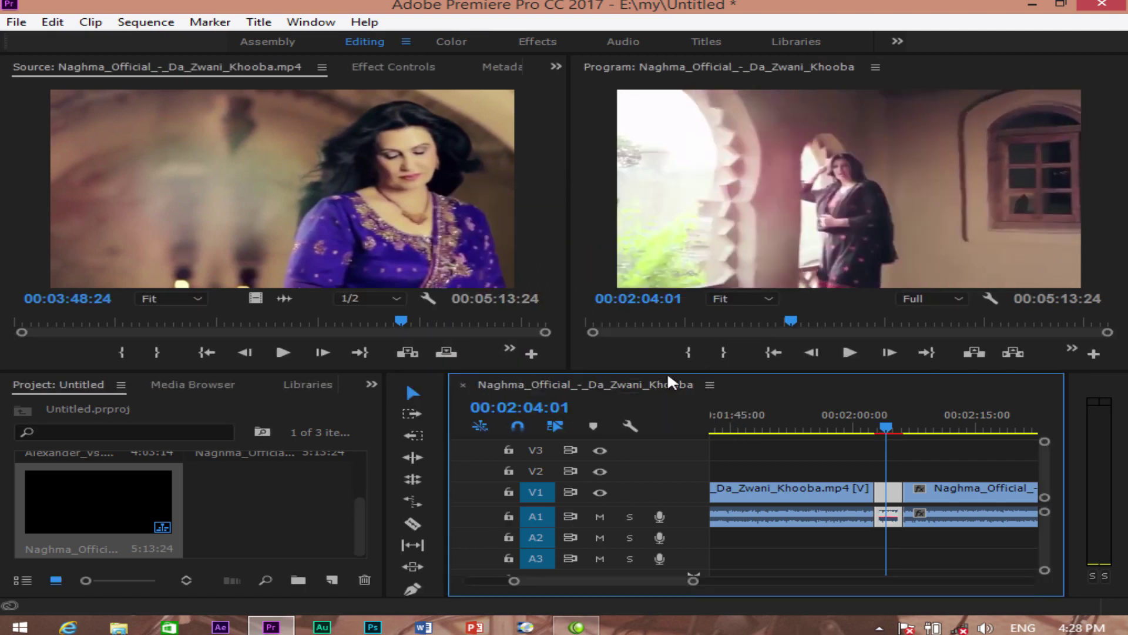
Preview the reversed segment from just before its start and undo the reversal.
{"action": "left_click_drag", "start_coordinate": [880, 424], "coordinate": [869, 428]}
{"action": "key", "text": "space"}
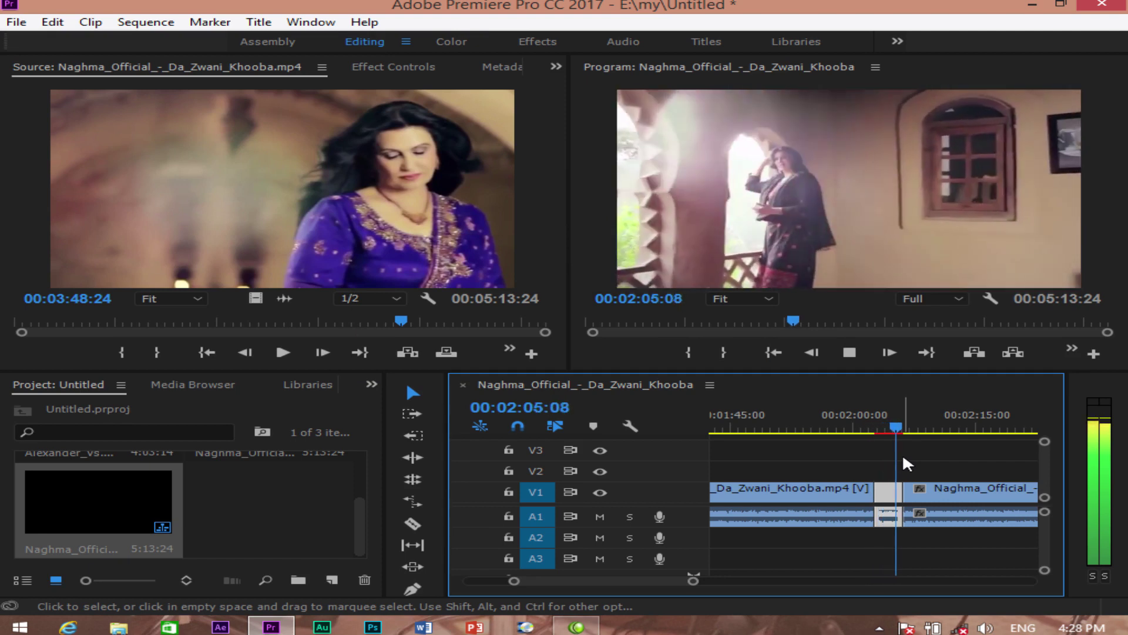
{"action": "key", "text": "space"}
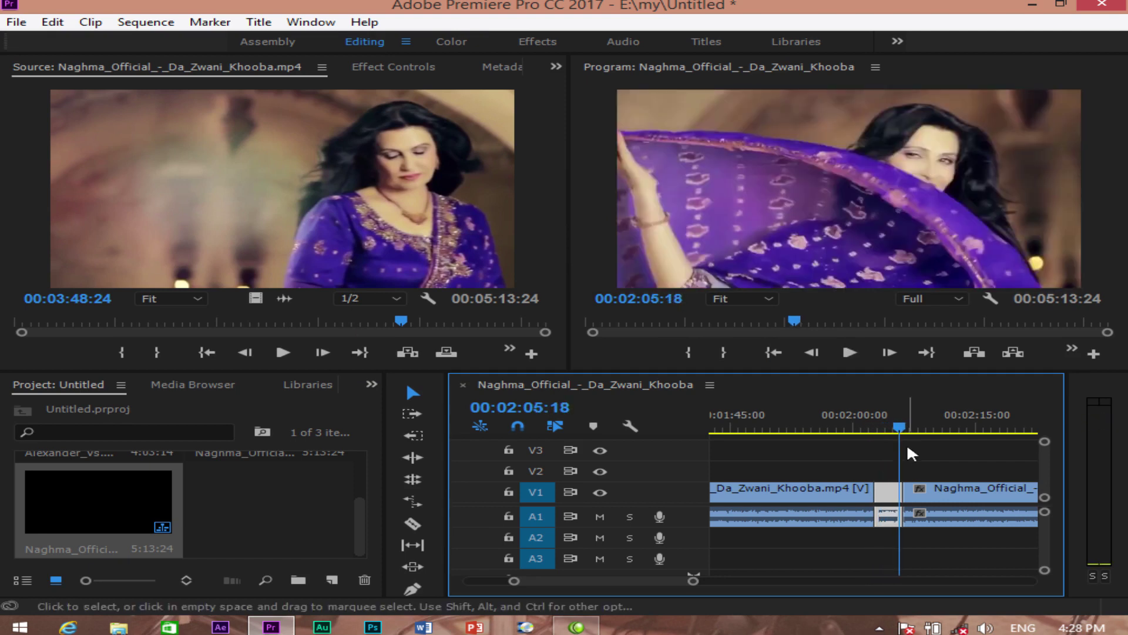
Play the short segment forward again from 00:02:03:12.
{"action": "left_click", "coordinate": [884, 426]}
{"action": "left_click", "coordinate": [881, 423]}
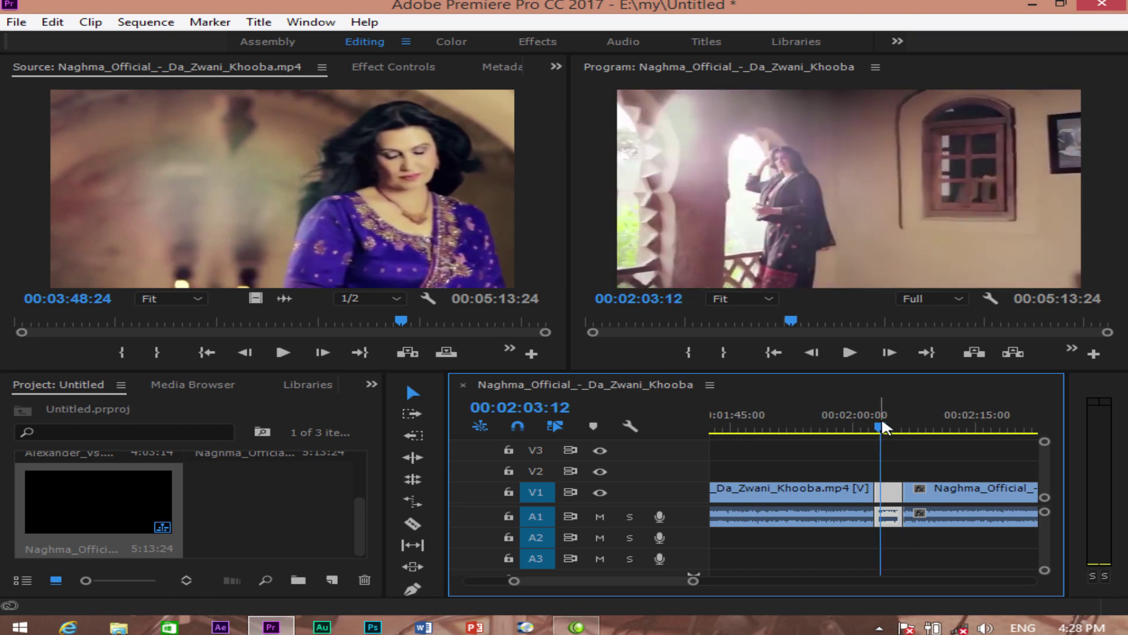
{"action": "key", "text": "space"}
{"action": "key", "text": "space"}
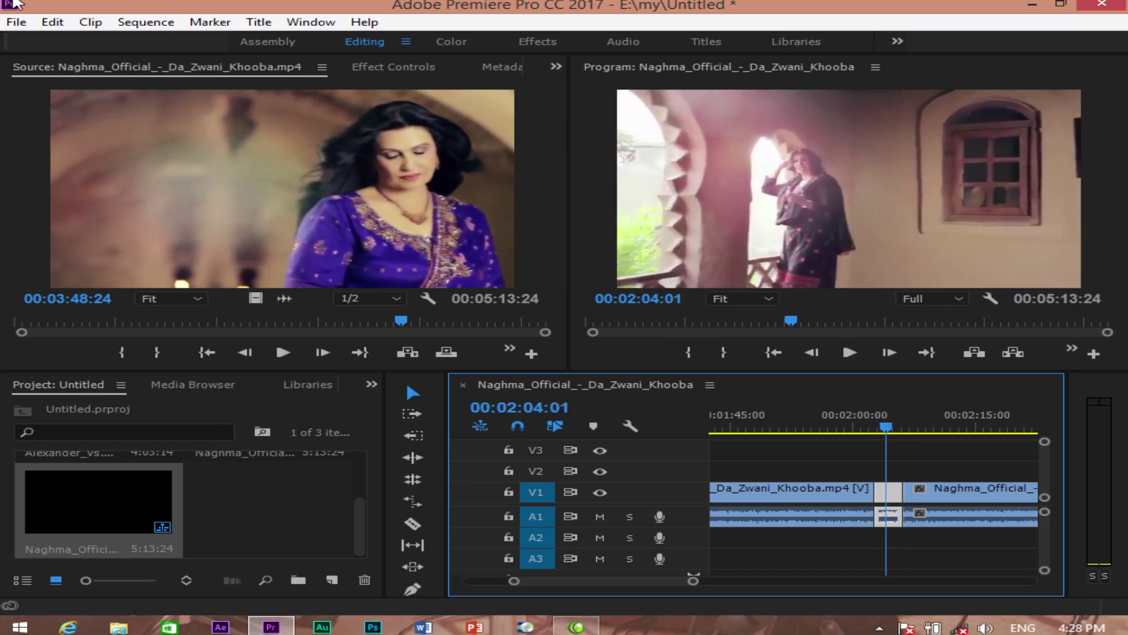
Set the short segment's speed to 50% with Ripple Edit, Shifting Trailing Clips enabled.
{"action": "left_click", "coordinate": [91, 22]}
{"action": "left_click", "coordinate": [201, 201]}
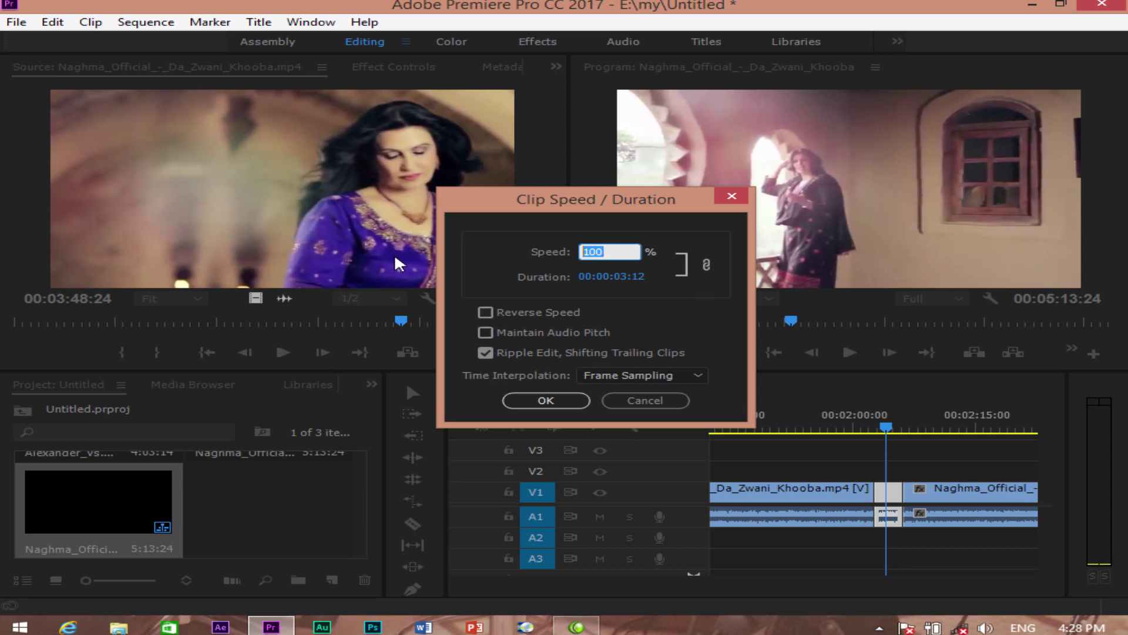
{"action": "type", "text": "50"}
{"action": "key", "text": "Return"}
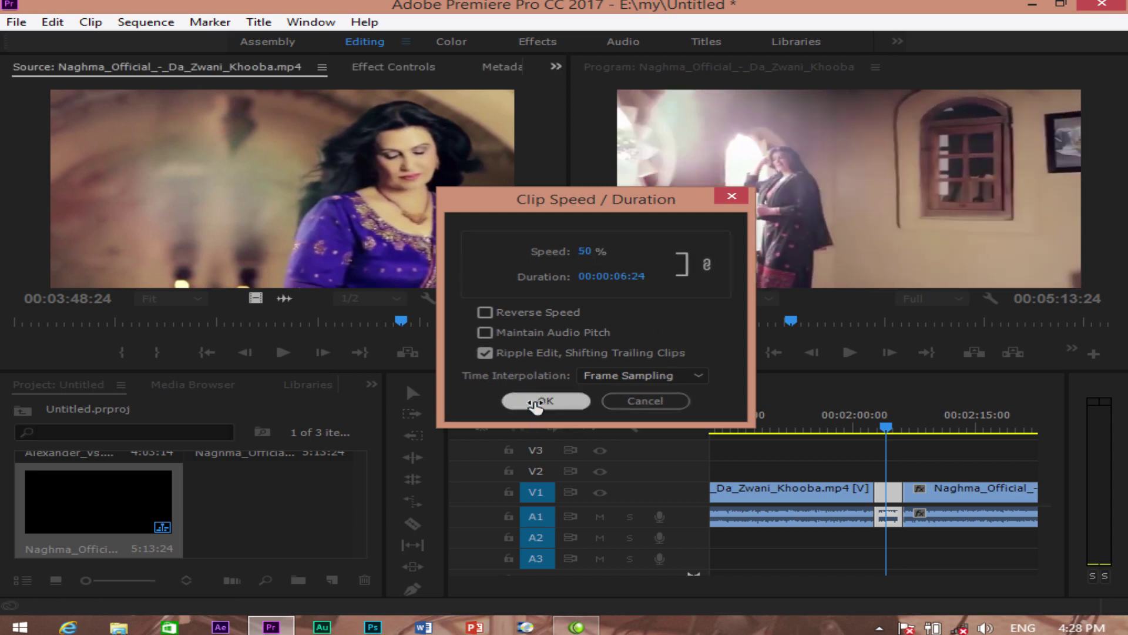
Play the slowed short segment from its start to preview the 50% speed.
{"action": "left_click_drag", "start_coordinate": [884, 421], "coordinate": [876, 422]}
{"action": "key", "text": "space"}
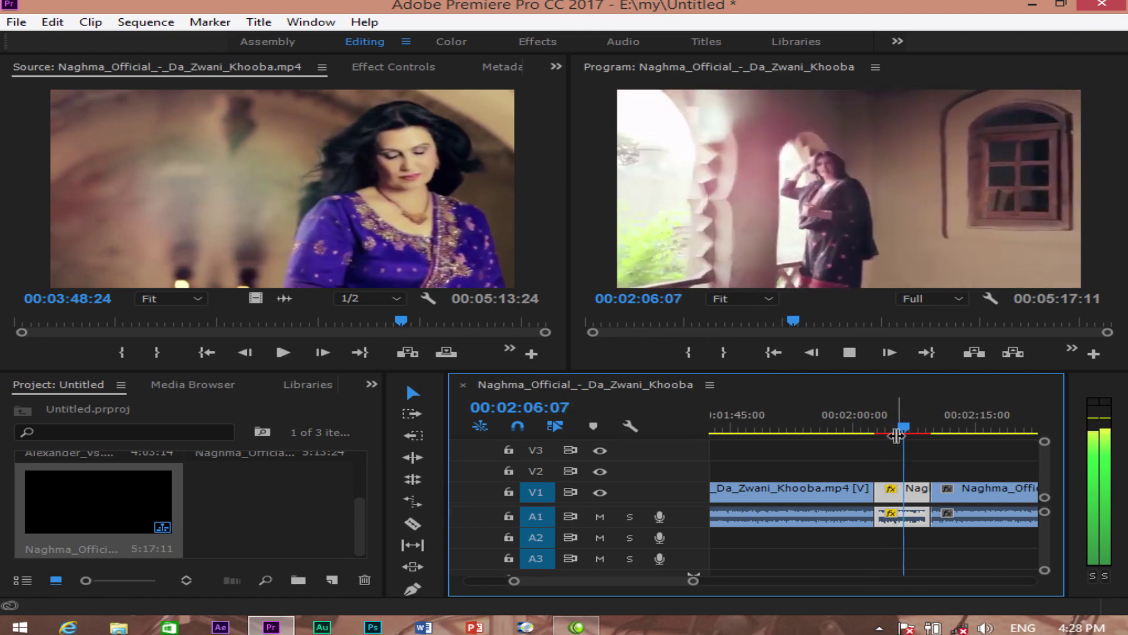
{"action": "key", "text": "space"}
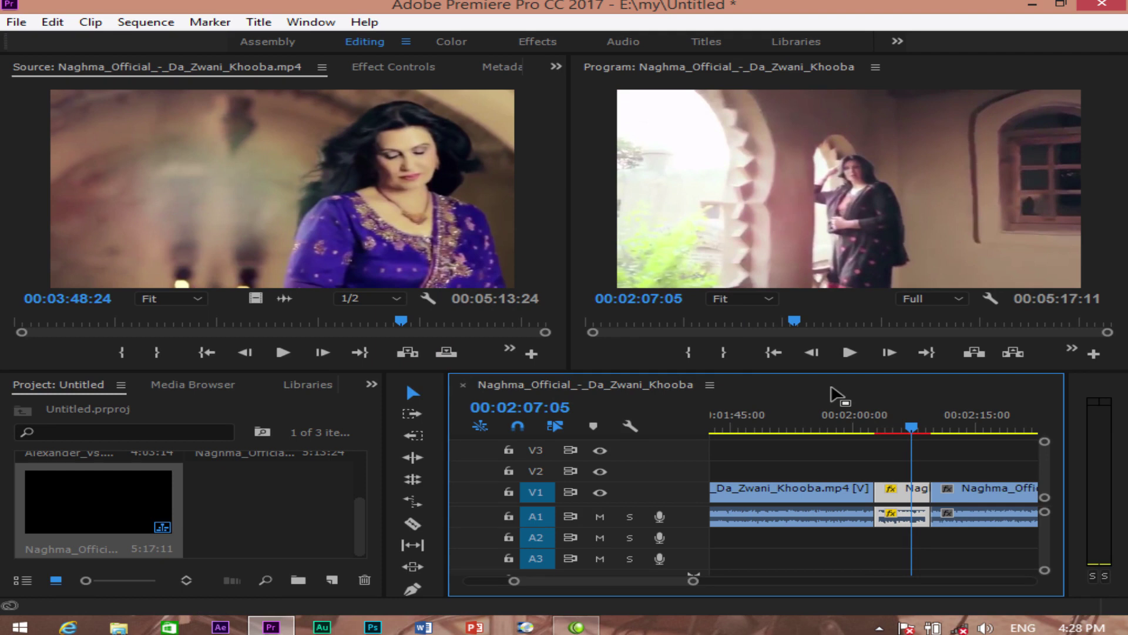
Enable Maintain Audio Pitch in the short segment's speed and duration settings.
{"action": "left_click", "coordinate": [89, 23]}
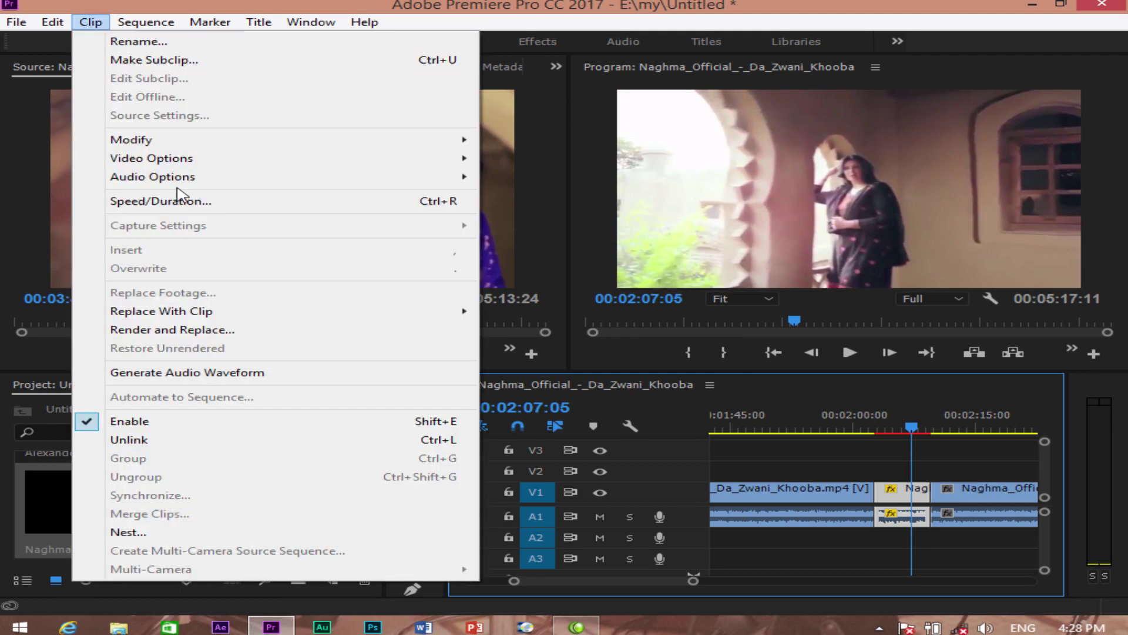
{"action": "left_click", "coordinate": [221, 206]}
{"action": "left_click", "coordinate": [484, 332]}
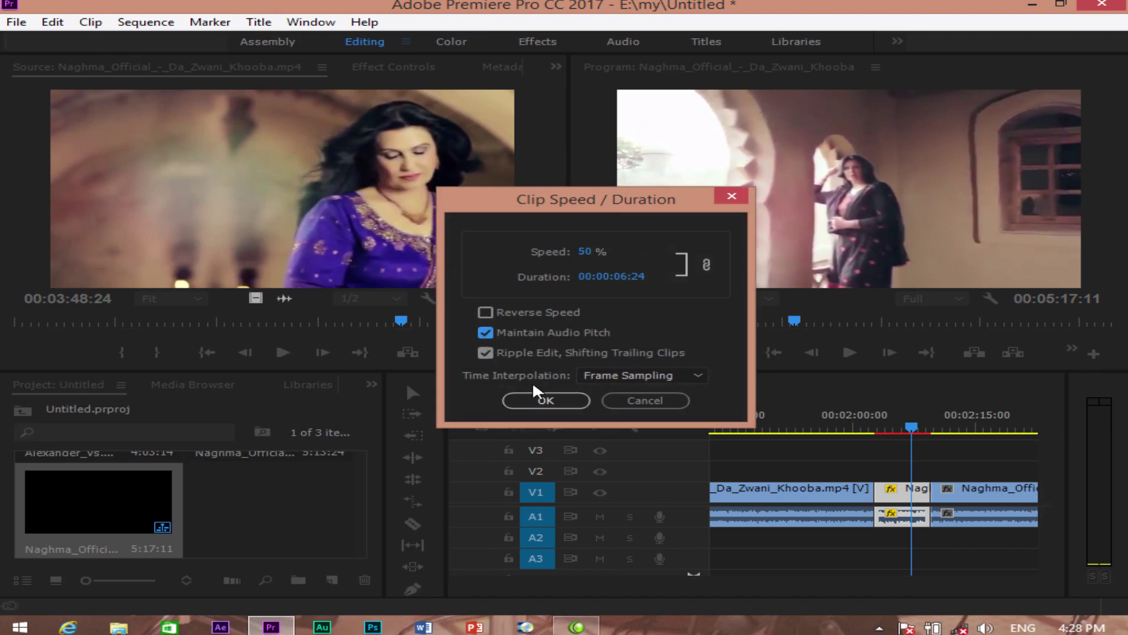
{"action": "left_click", "coordinate": [567, 405]}
Play the short segment from near its start and replay part of it to hear the pitch-maintained audio.
{"action": "left_click_drag", "start_coordinate": [904, 420], "coordinate": [881, 420]}
{"action": "key", "text": "space"}
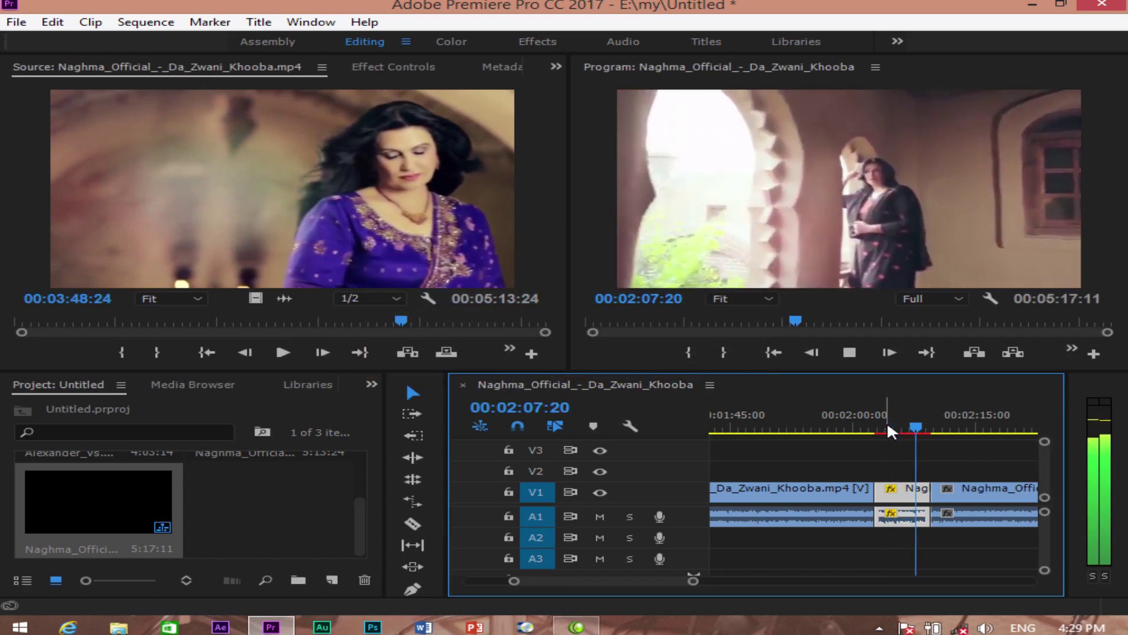
{"action": "key", "text": "space"}
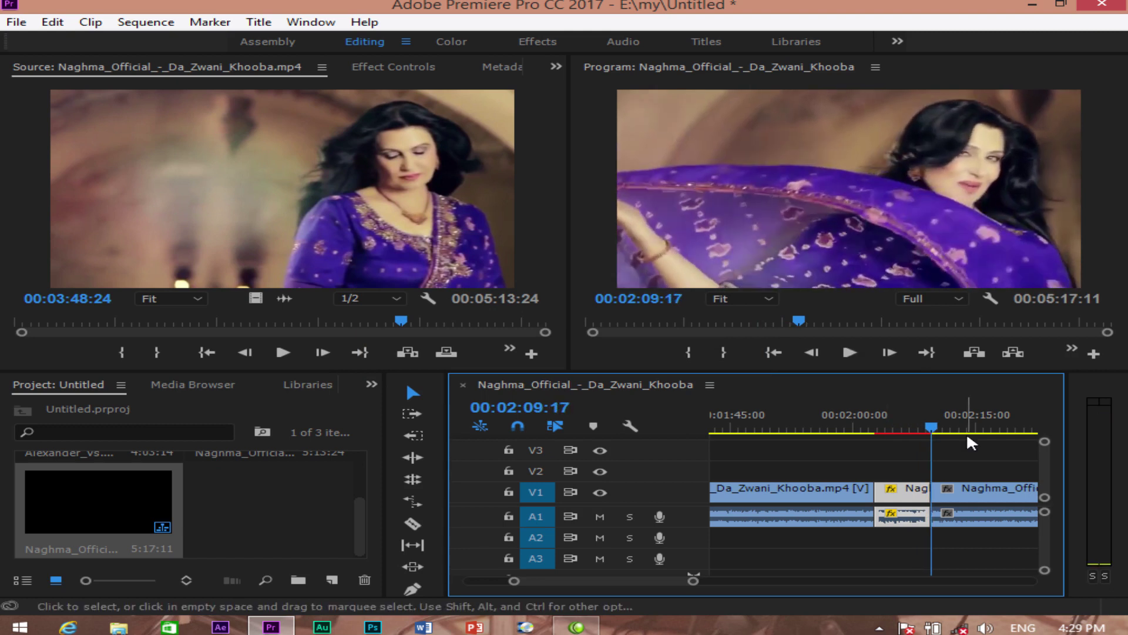
{"action": "left_click", "coordinate": [908, 429]}
{"action": "key", "text": "space"}
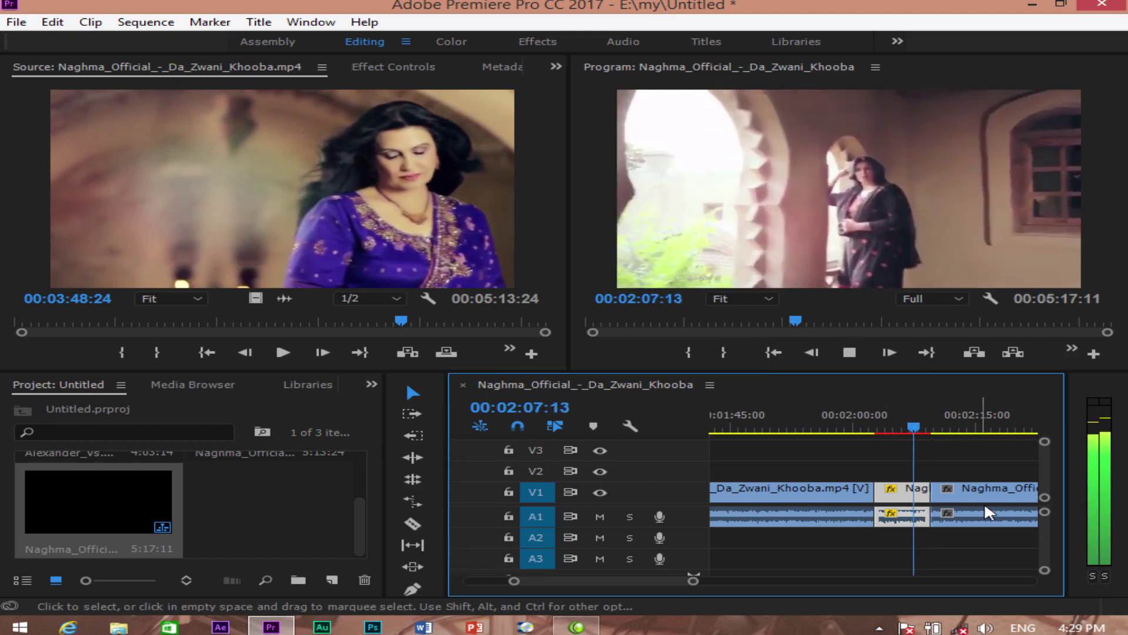
{"action": "left_click", "coordinate": [90, 23]}
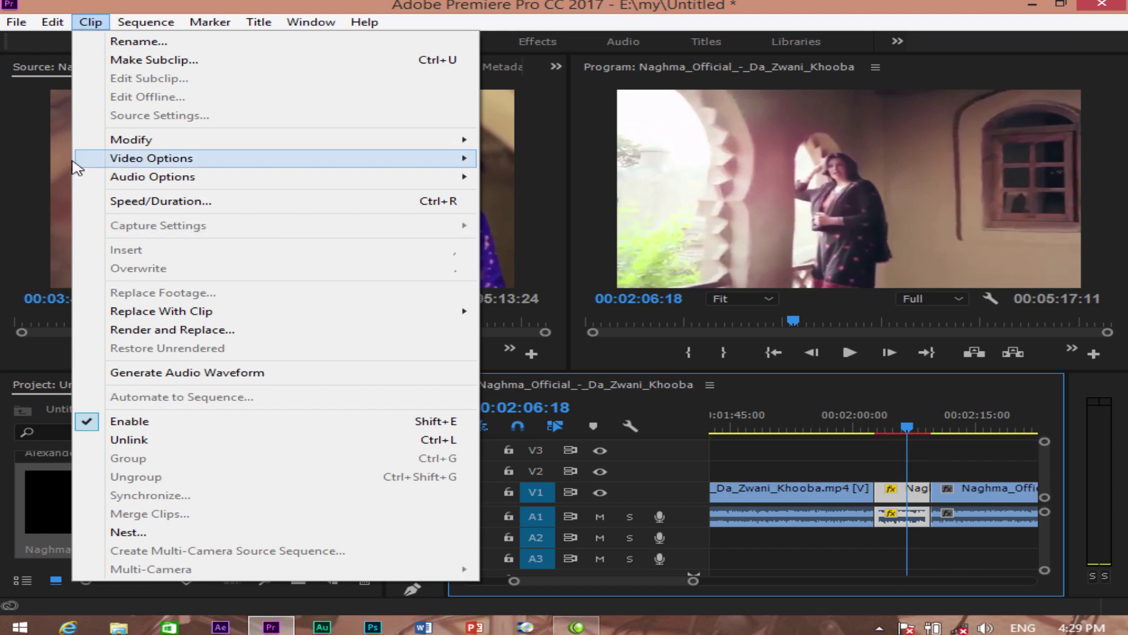
{"action": "left_click", "coordinate": [70, 142]}
{"action": "left_click", "coordinate": [18, 24]}
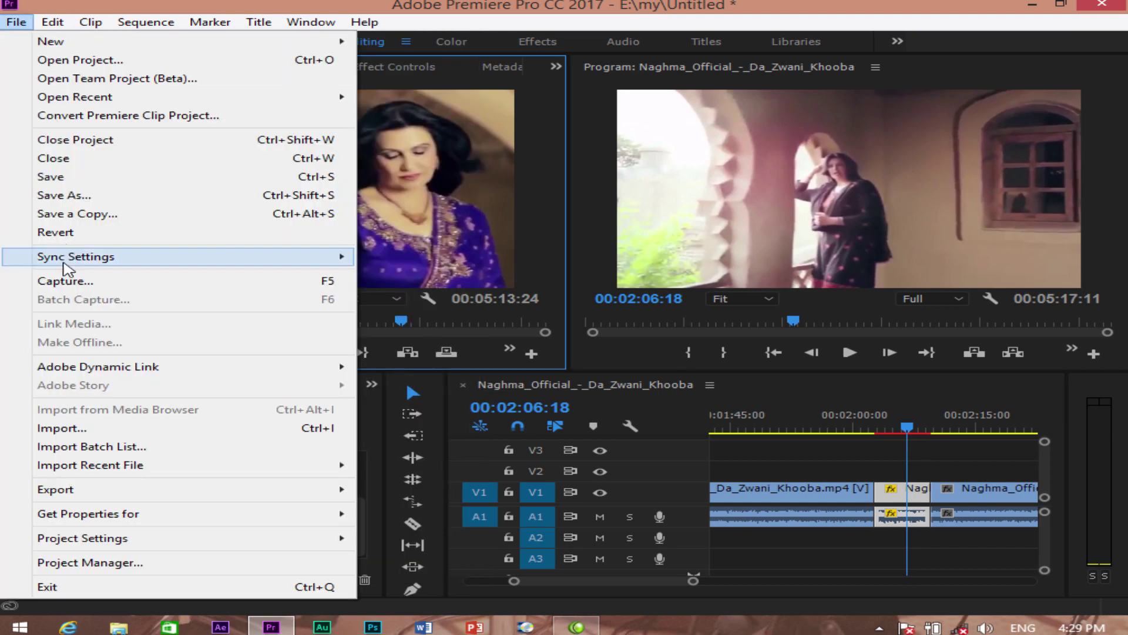
{"action": "left_click", "coordinate": [100, 282]}
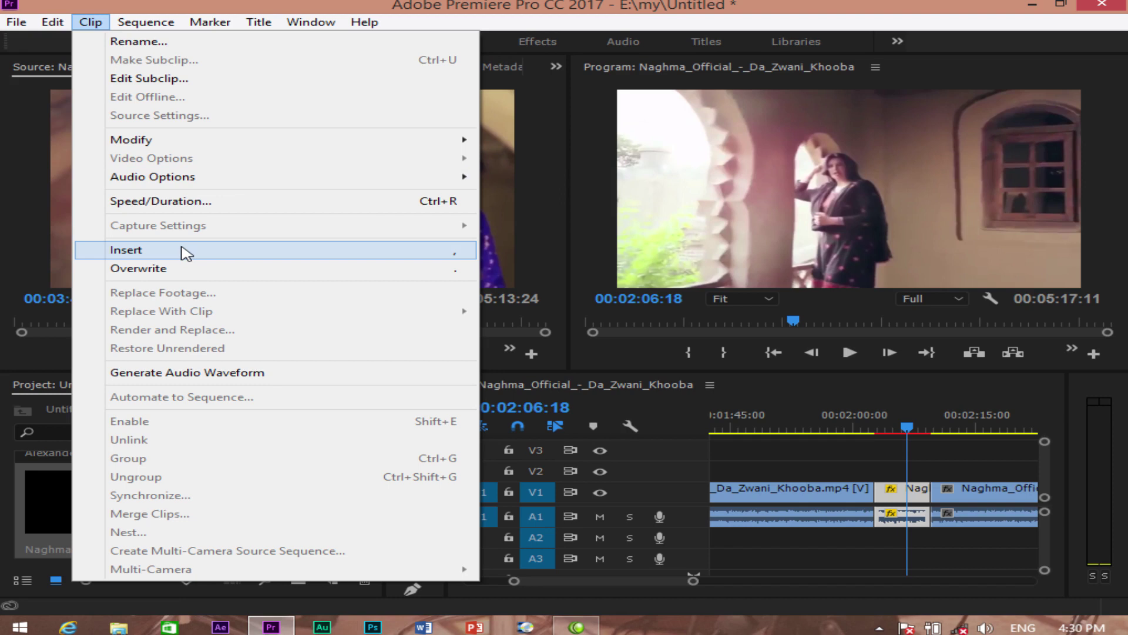
{"action": "left_click", "coordinate": [186, 253]}
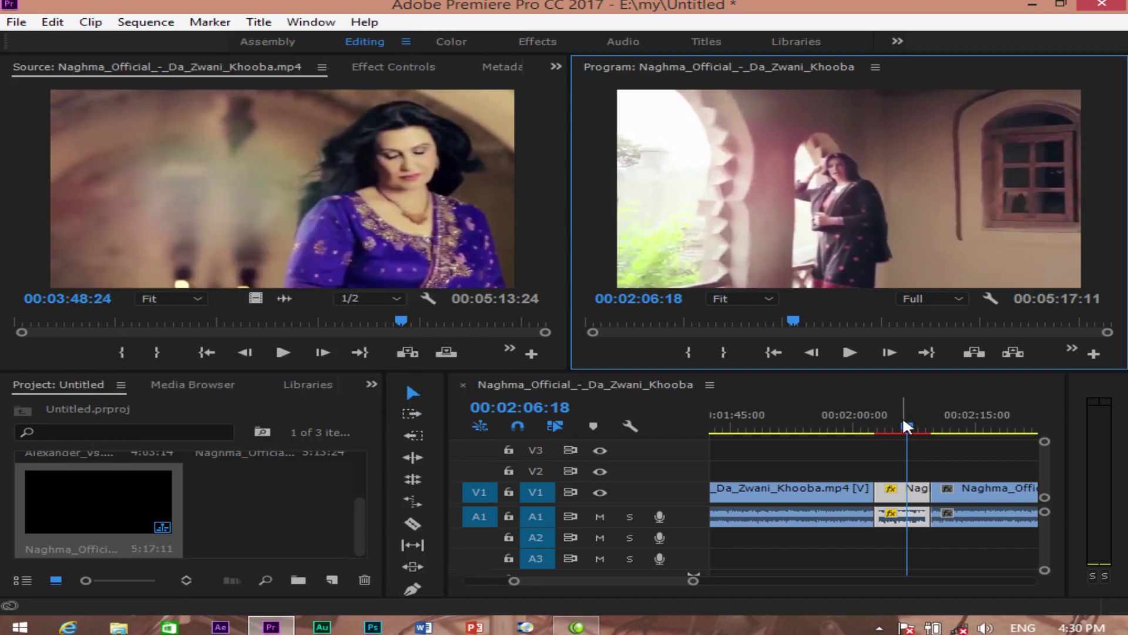
Paste-insert a copy of the short segment at 00:01:49:24, and undo the paste.
{"action": "left_click", "coordinate": [771, 426]}
{"action": "left_click", "coordinate": [52, 21]}
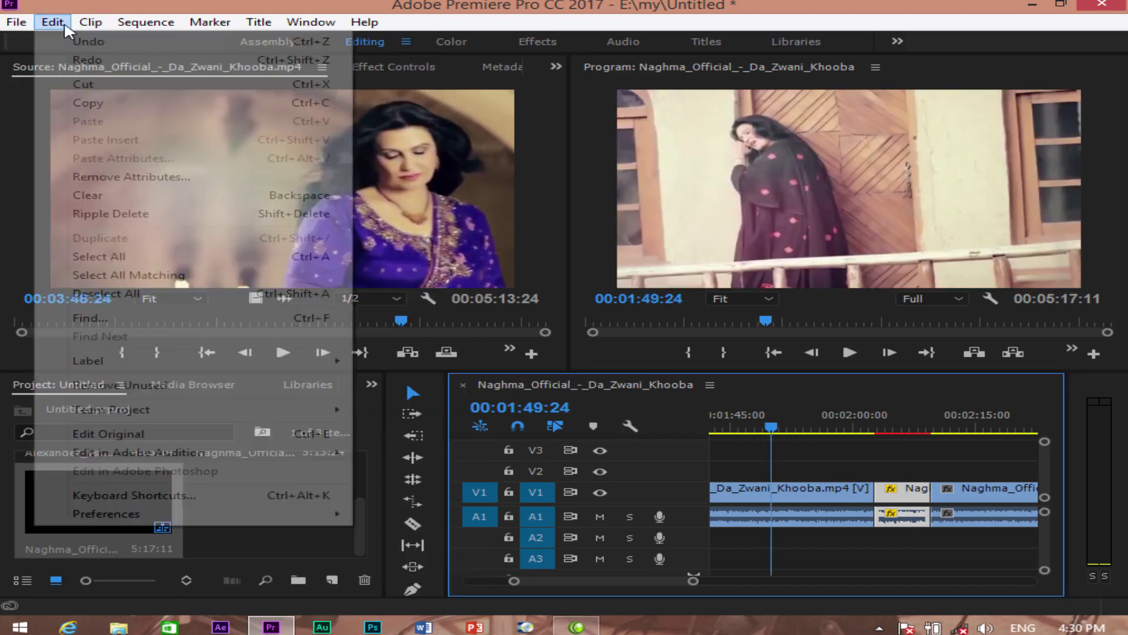
{"action": "left_click", "coordinate": [114, 103]}
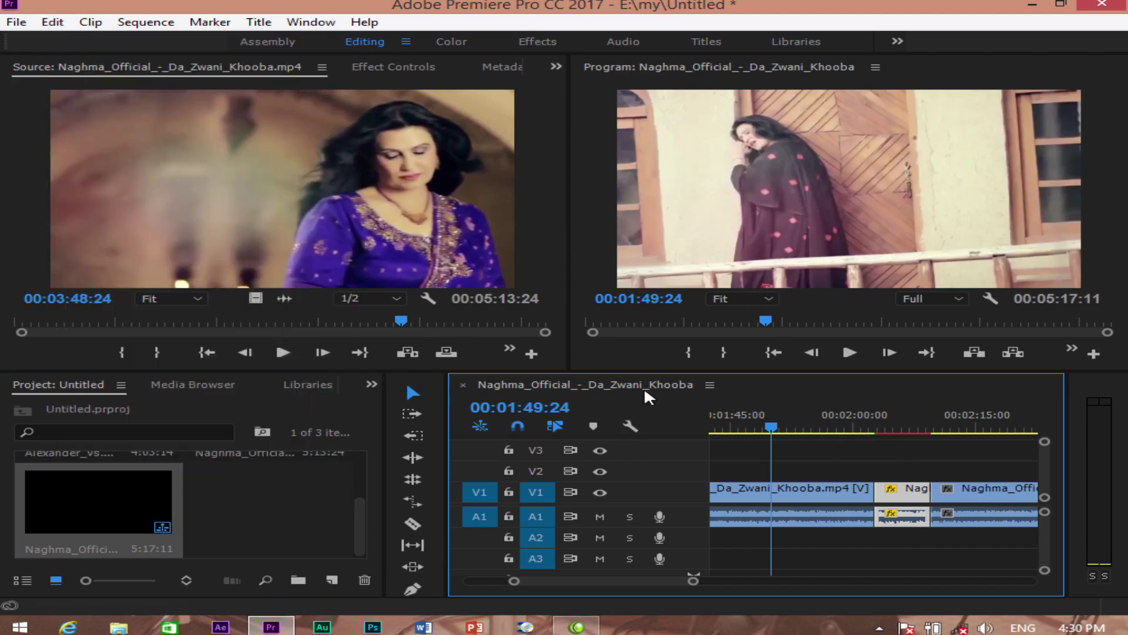
{"action": "left_click", "coordinate": [52, 21]}
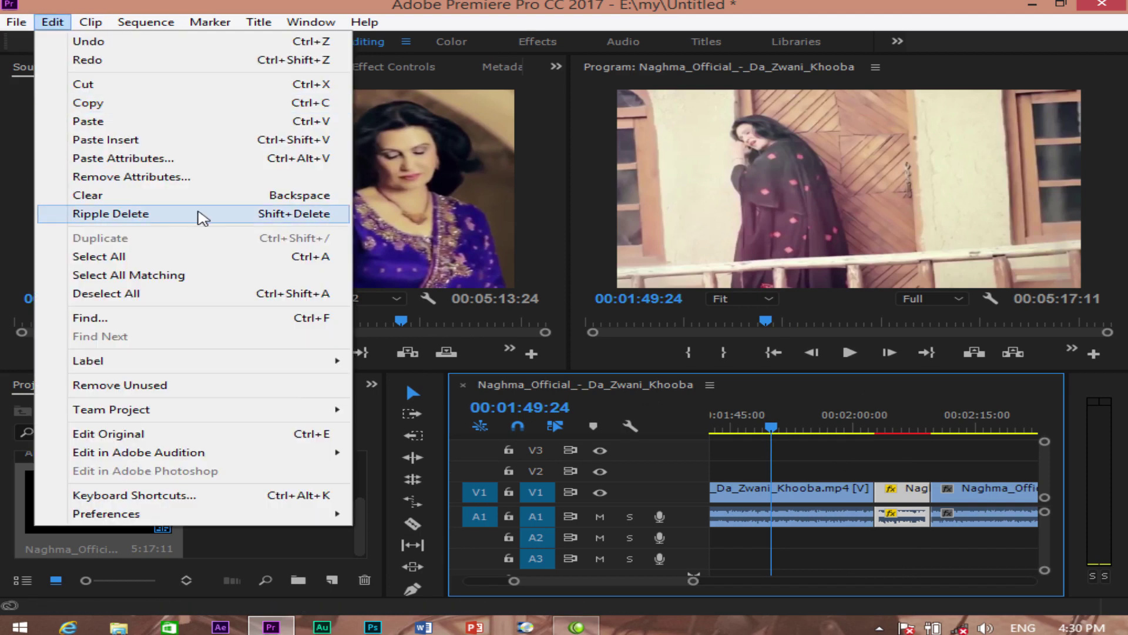
{"action": "left_click", "coordinate": [118, 140]}
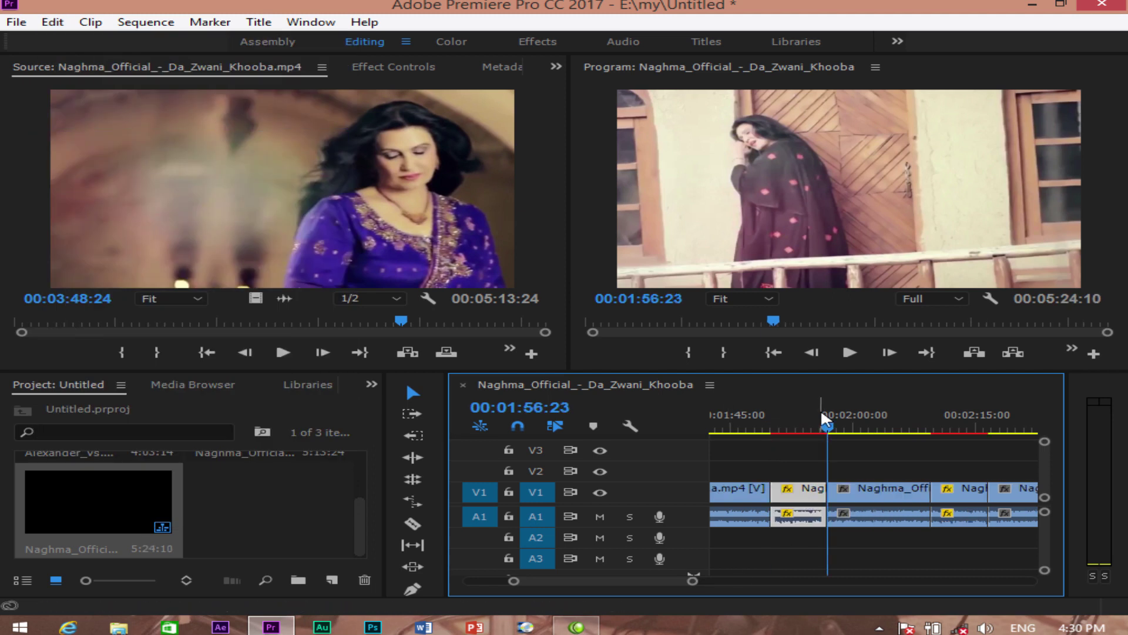
{"action": "key", "text": "ctrl+z"}
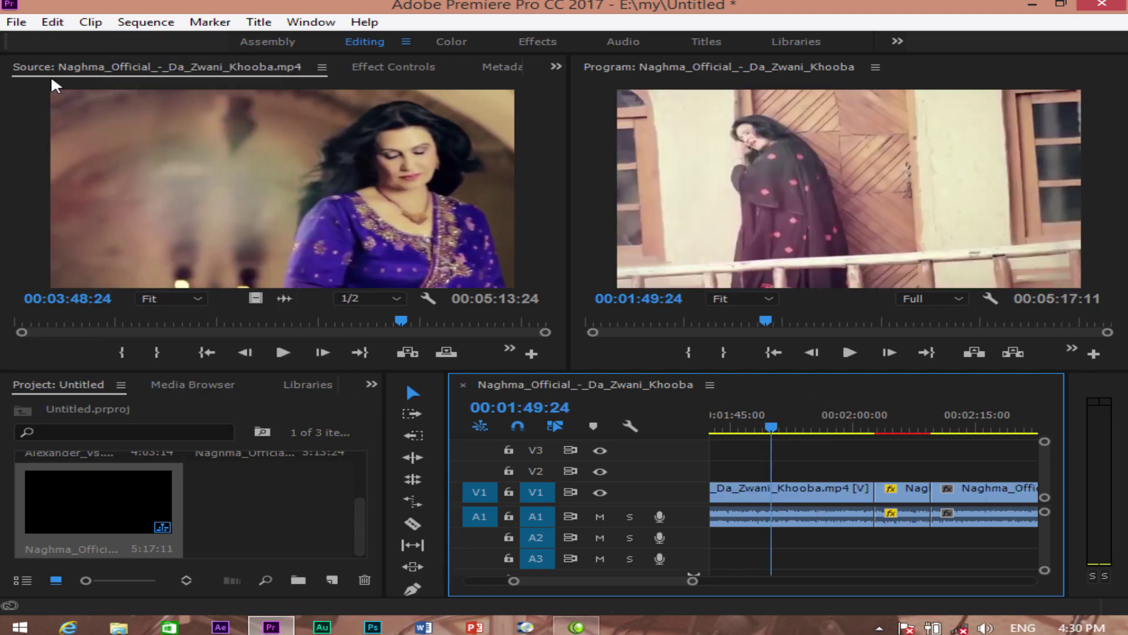
{"action": "left_click", "coordinate": [88, 22]}
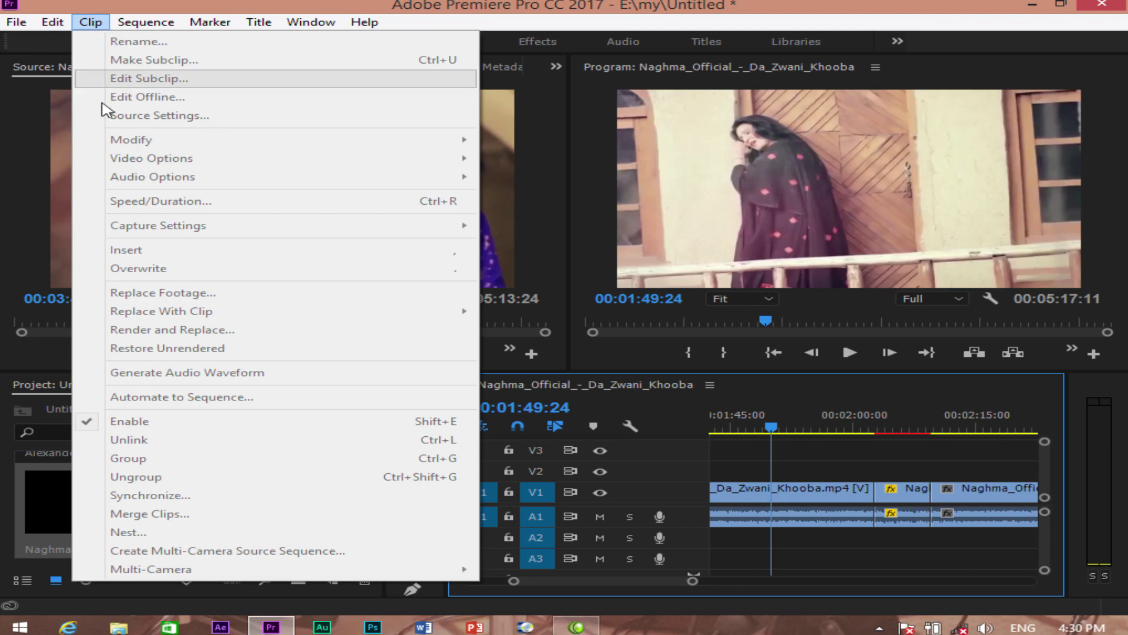
{"action": "left_click", "coordinate": [509, 363]}
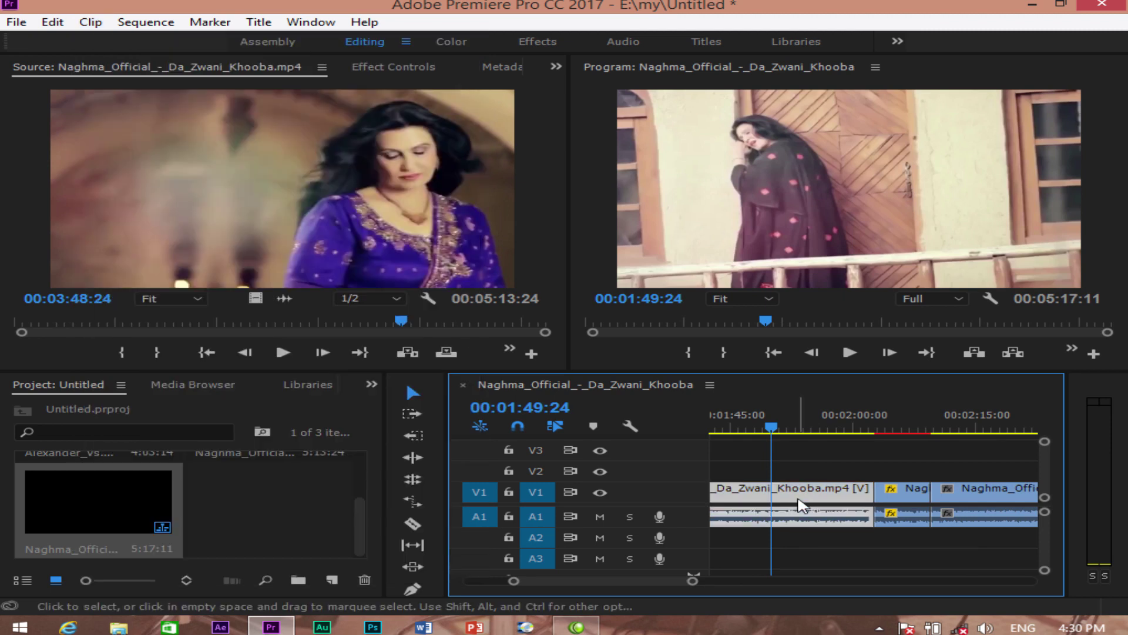
{"action": "double_click", "coordinate": [307, 510]}
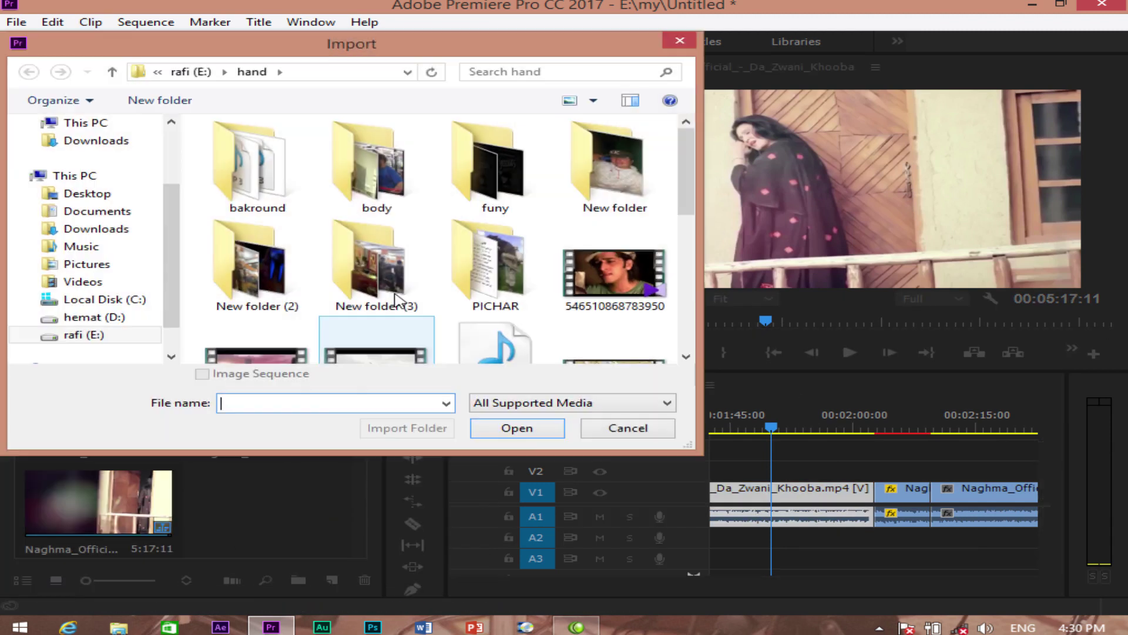
{"action": "left_click", "coordinate": [635, 296]}
{"action": "left_click", "coordinate": [517, 428]}
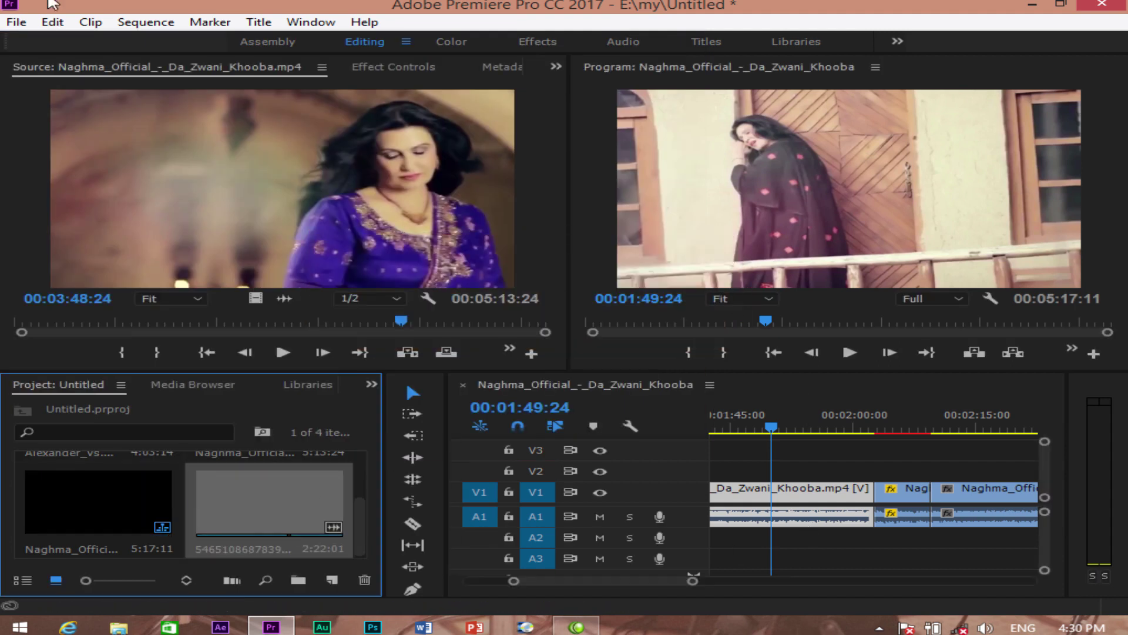
Insert the imported clip into the sequence at 00:01:49:24, scrub through it, and undo both the insert and the import.
{"action": "left_click", "coordinate": [91, 21]}
{"action": "left_click", "coordinate": [170, 252]}
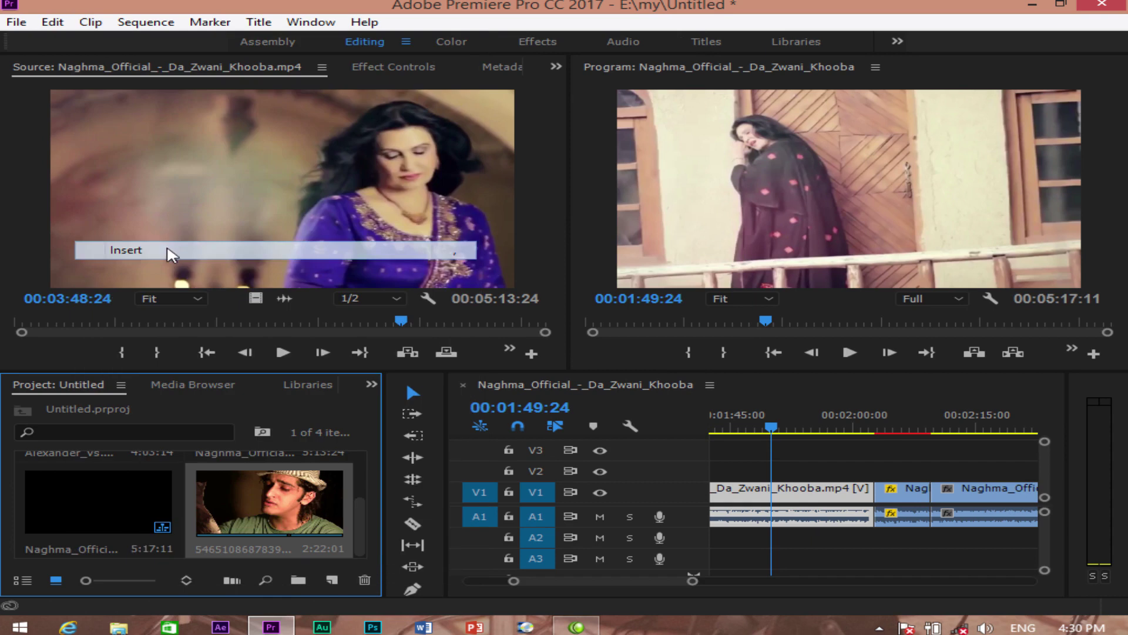
{"action": "left_click_drag", "start_coordinate": [884, 419], "coordinate": [805, 419]}
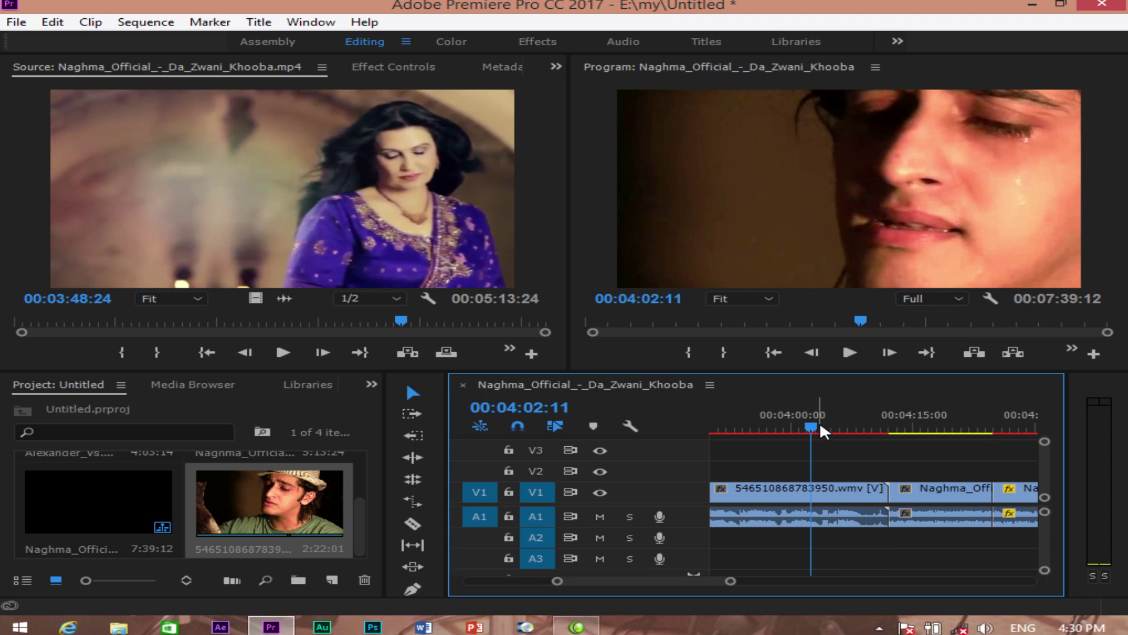
{"action": "key", "text": "ctrl+z"}
{"action": "key", "text": "ctrl+z"}
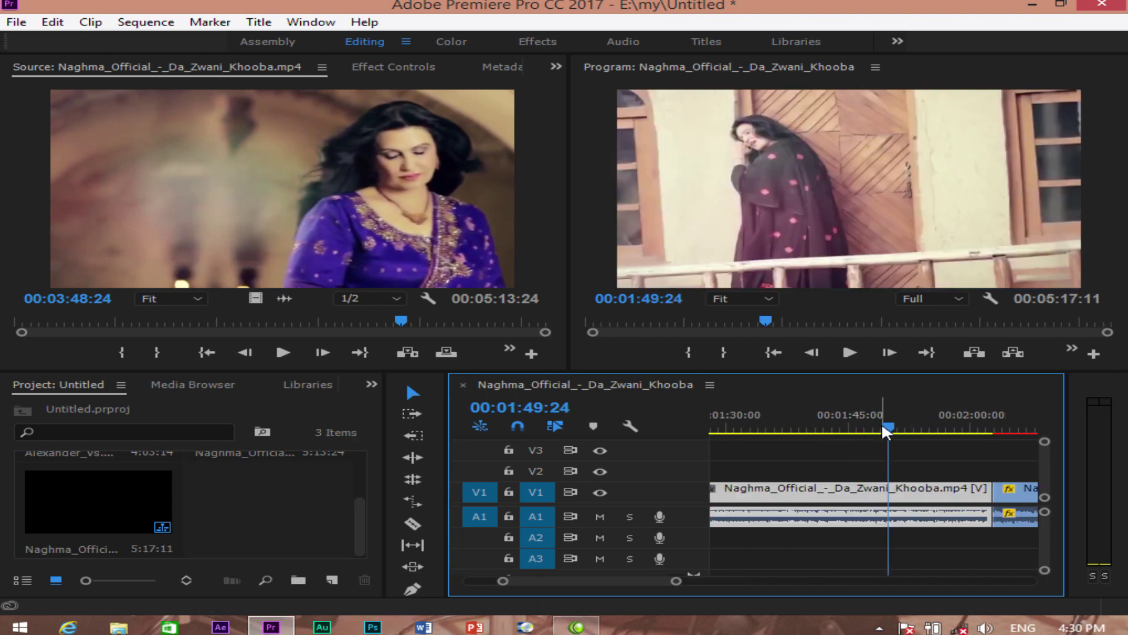
Move the playhead to 00:03:40:21, within the last clip of the sequence.
{"action": "left_click_drag", "start_coordinate": [882, 426], "coordinate": [822, 426]}
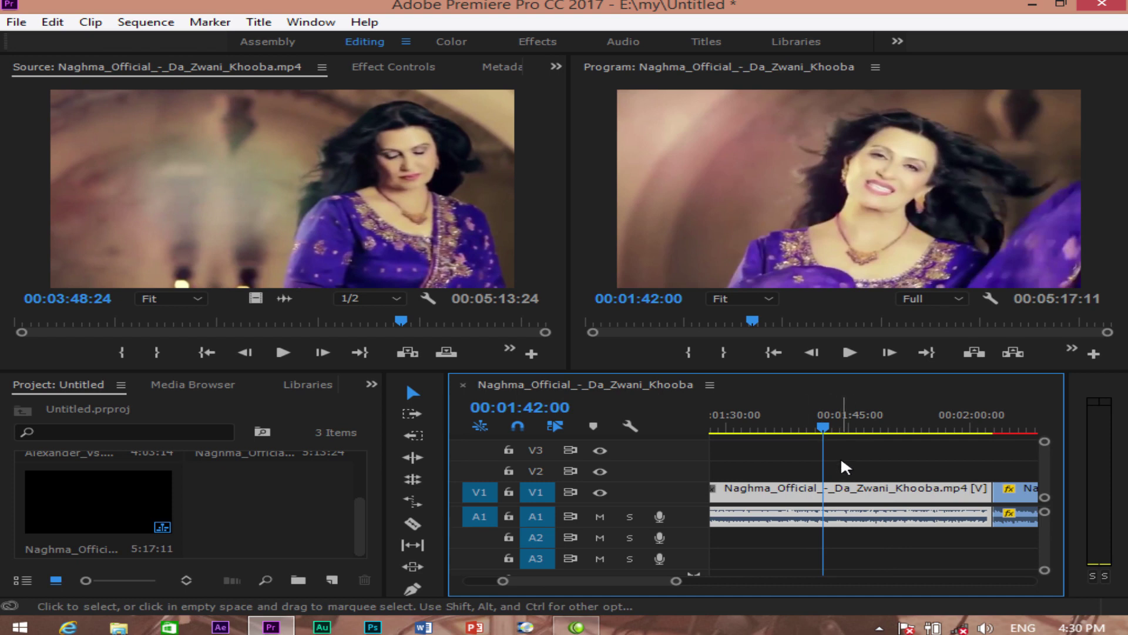
{"action": "key", "text": "minus"}
{"action": "key", "text": "minus"}
{"action": "key", "text": "minus"}
{"action": "key", "text": "minus"}
{"action": "left_click_drag", "start_coordinate": [760, 428], "coordinate": [821, 427]}
Import the video main-woh-chaand-promo-Muskurahat.Com from the hand folder into the project.
{"action": "double_click", "coordinate": [331, 498]}
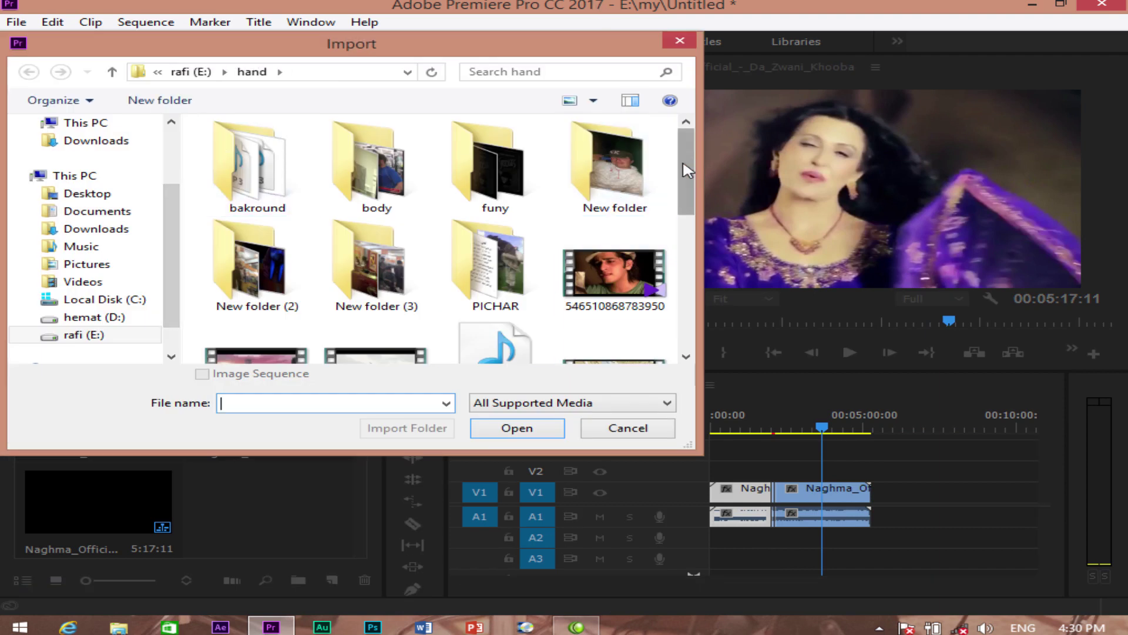
{"action": "scroll", "coordinate": [499, 177], "scroll_direction": "down", "scroll_amount": 4}
{"action": "left_click", "coordinate": [496, 285]}
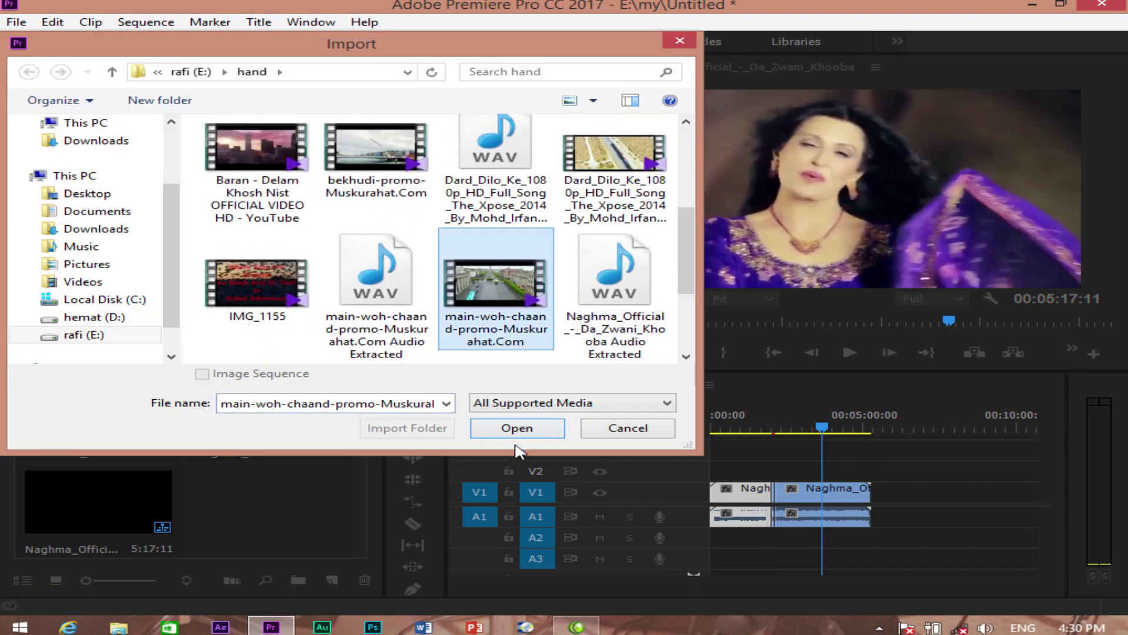
{"action": "left_click", "coordinate": [509, 430]}
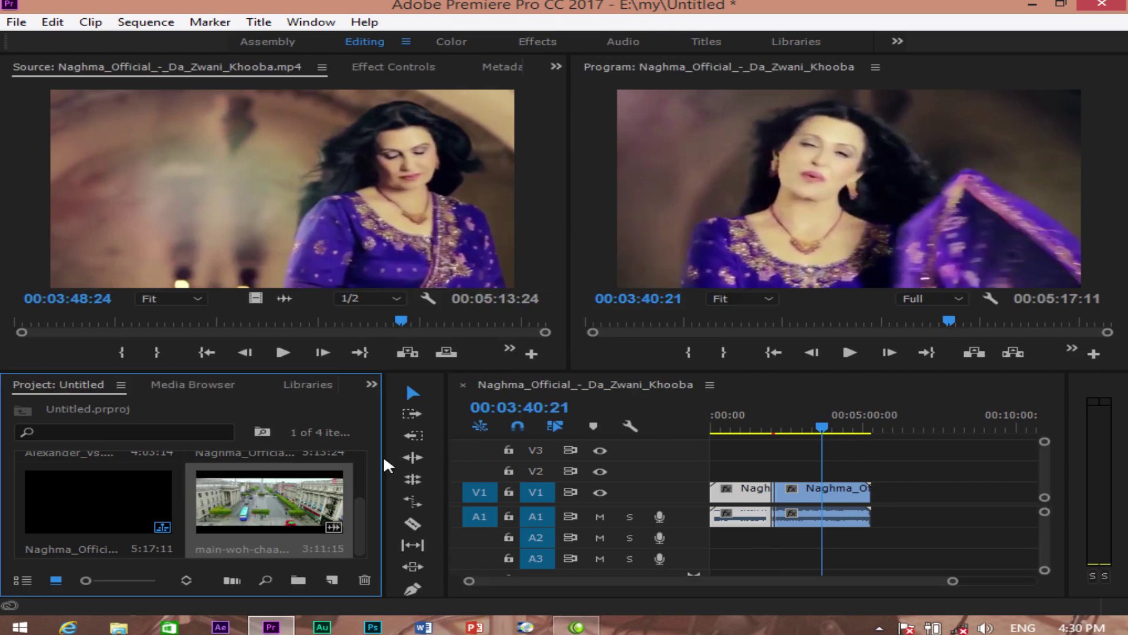
Overwrite the sequence from 00:03:40:21 with the imported clip, scrub to 00:04:00:09, and undo both the overwrite and the import.
{"action": "left_click", "coordinate": [91, 22]}
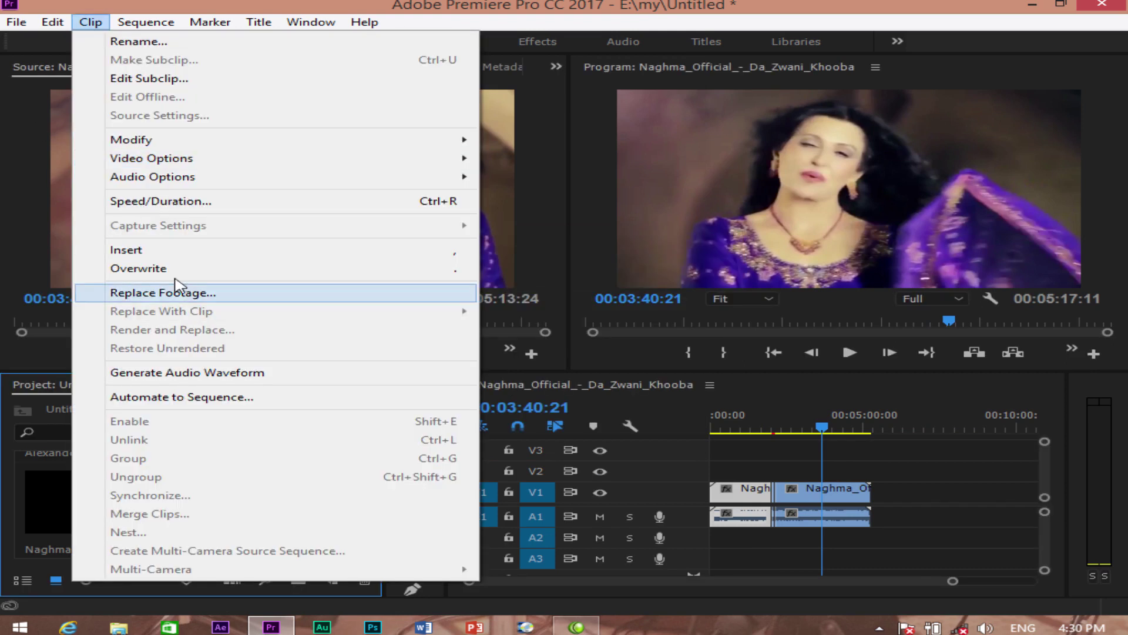
{"action": "left_click", "coordinate": [138, 269]}
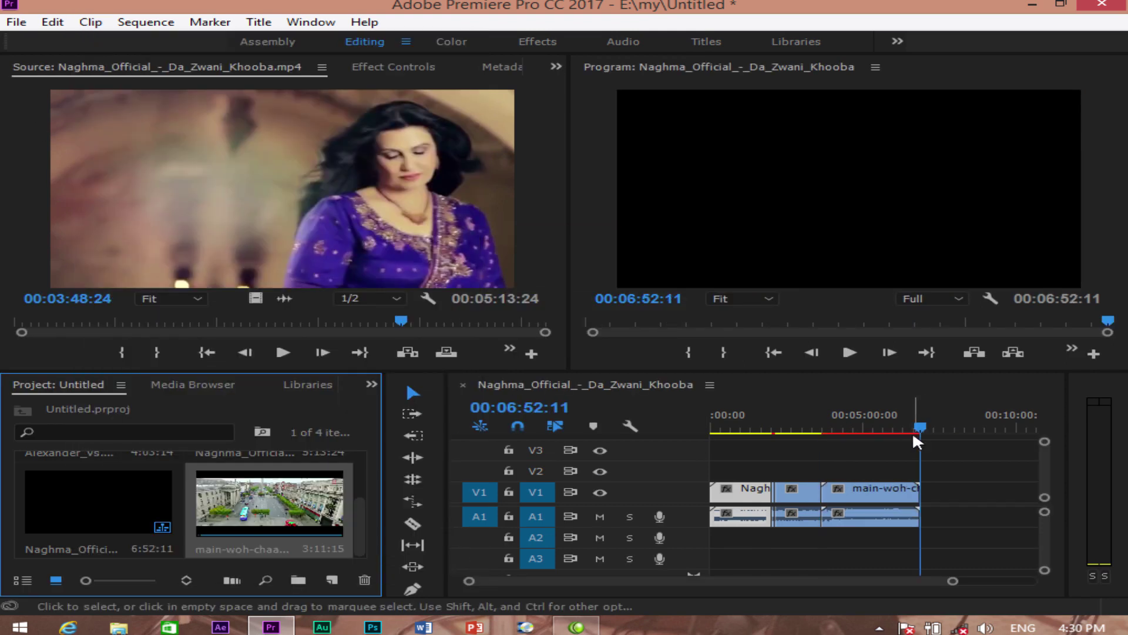
{"action": "left_click_drag", "start_coordinate": [912, 431], "coordinate": [838, 423]}
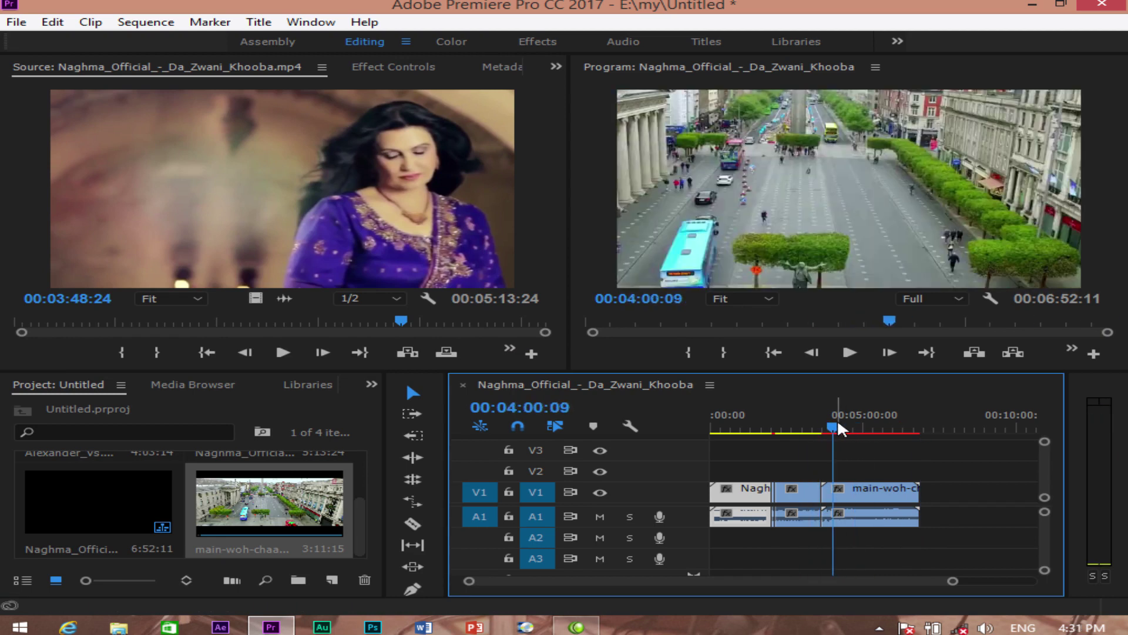
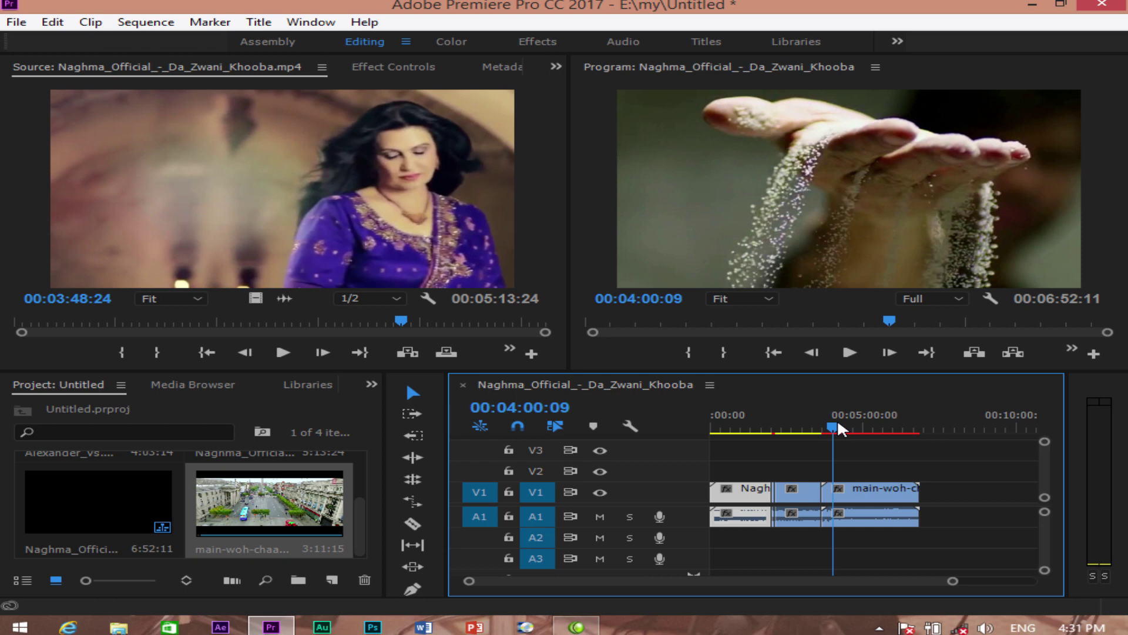
{"action": "key", "text": "ctrl+z"}
{"action": "key", "text": "ctrl+z"}
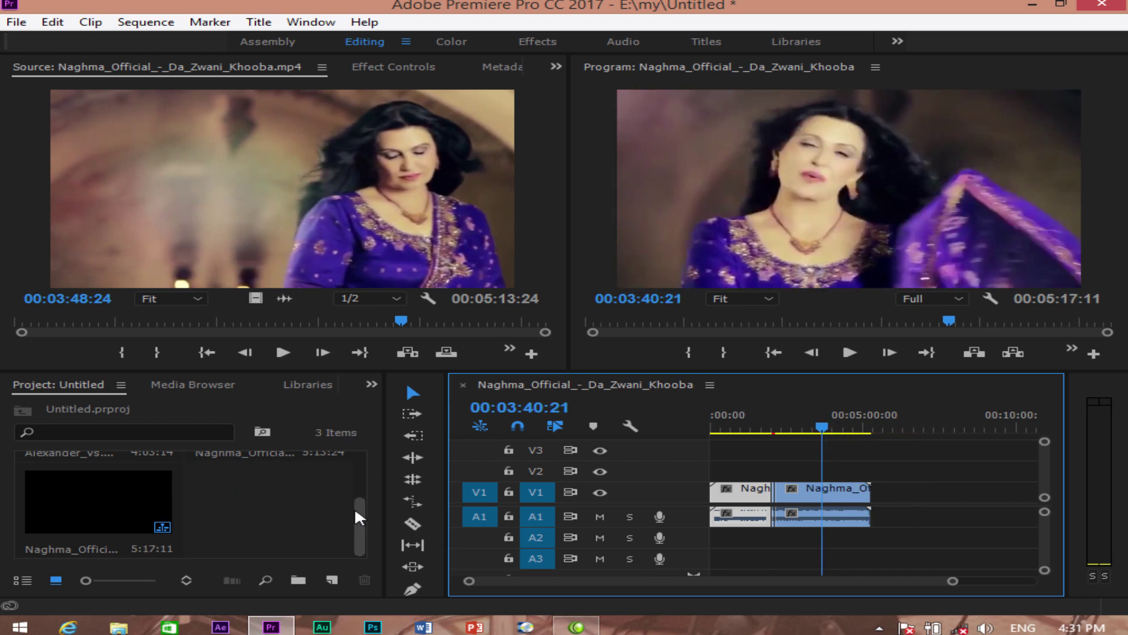
Import the video Saiid Sayad - Dilem dar megira - New Afghan song 2017 from the hand folder into the project.
{"action": "left_click", "coordinate": [90, 22]}
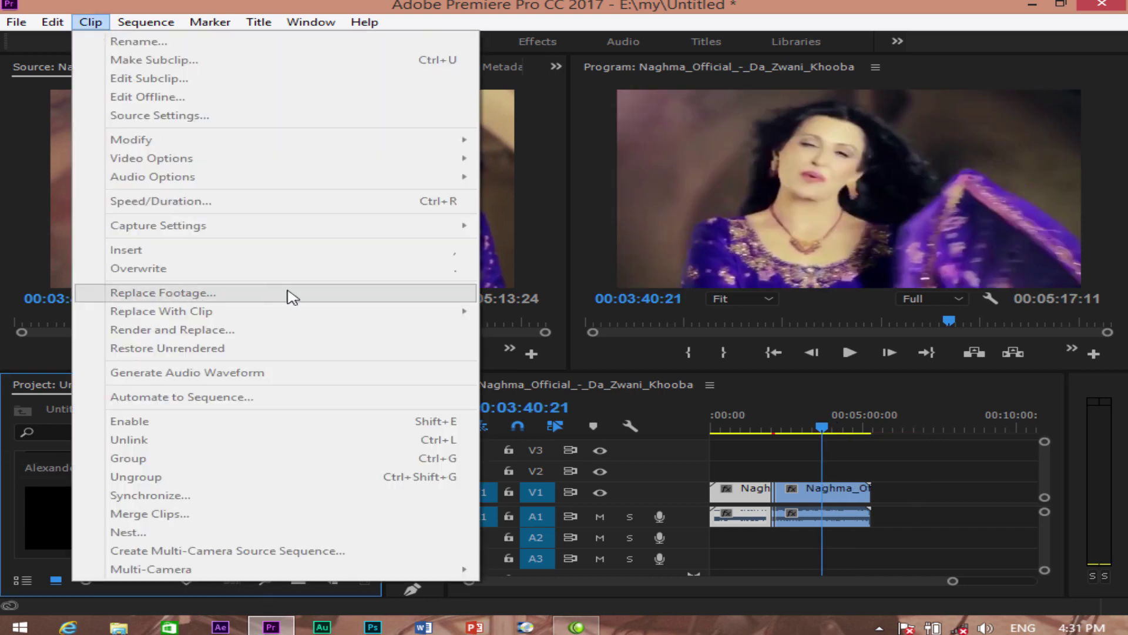
{"action": "left_click", "coordinate": [817, 467]}
{"action": "double_click", "coordinate": [303, 495]}
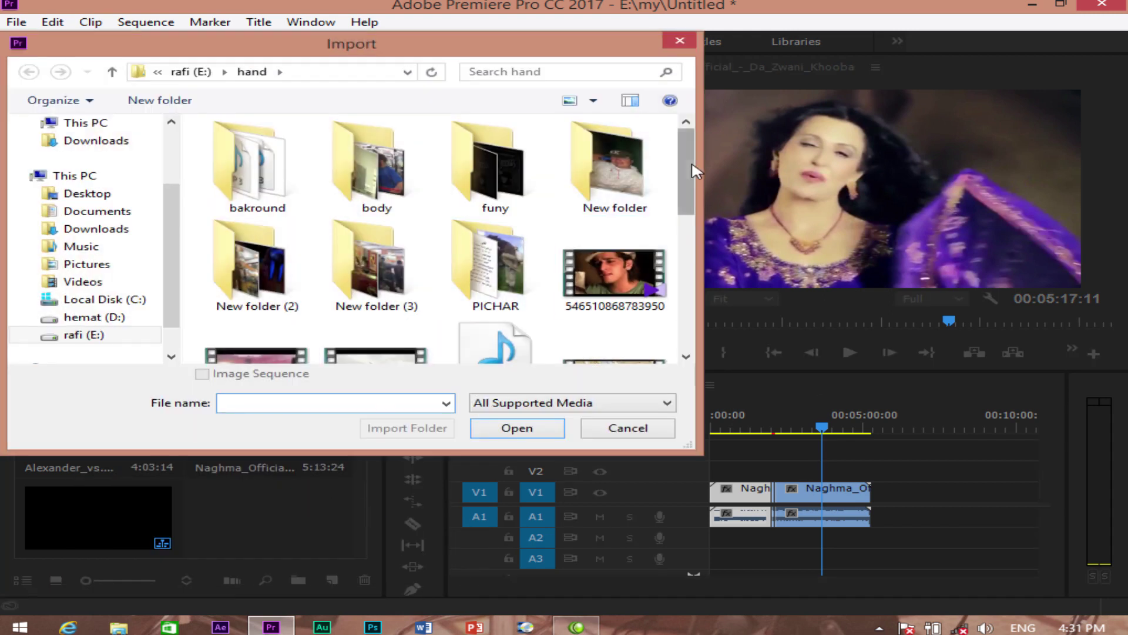
{"action": "scroll", "coordinate": [693, 171], "scroll_direction": "down", "scroll_amount": 5}
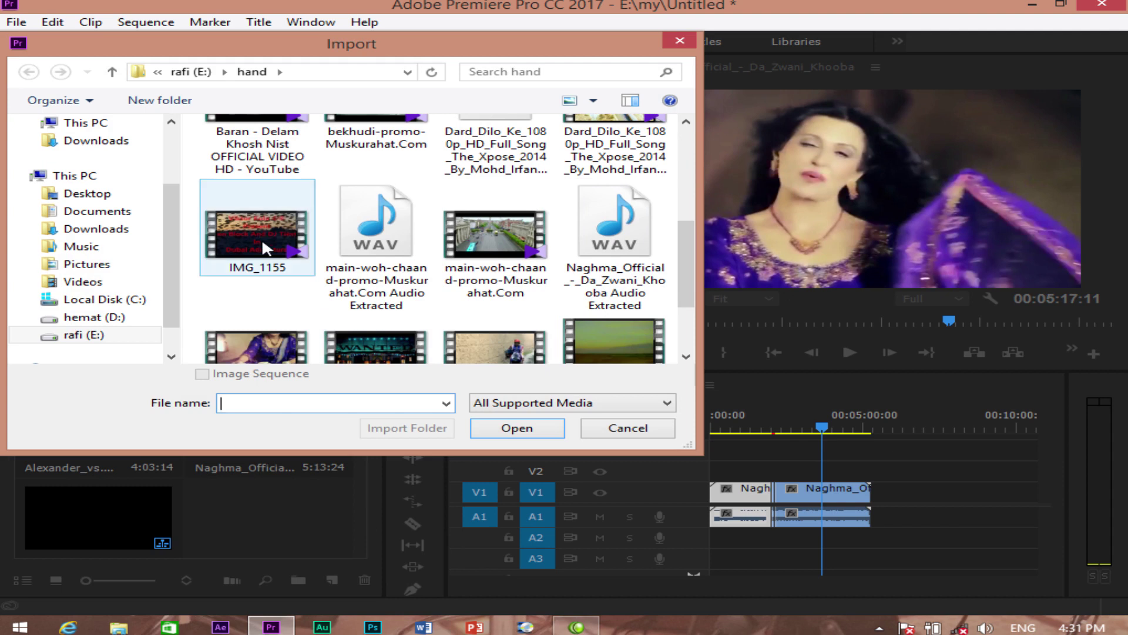
{"action": "scroll", "coordinate": [376, 247], "scroll_direction": "down", "scroll_amount": 2}
{"action": "left_click", "coordinate": [495, 347]}
{"action": "left_click", "coordinate": [517, 428]}
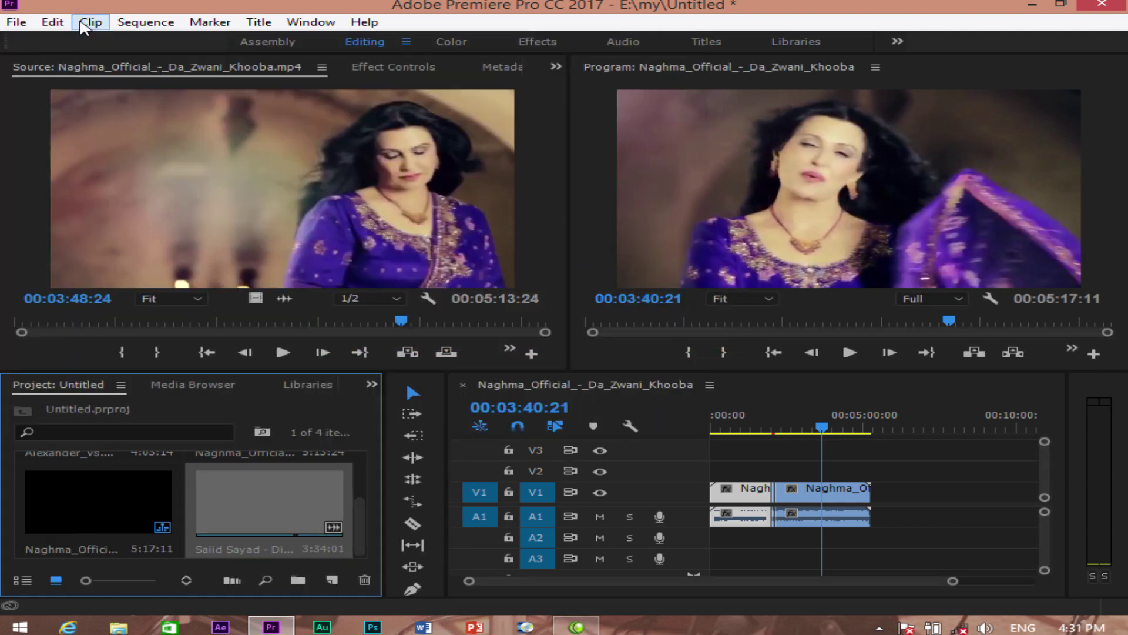
{"action": "left_click", "coordinate": [90, 23]}
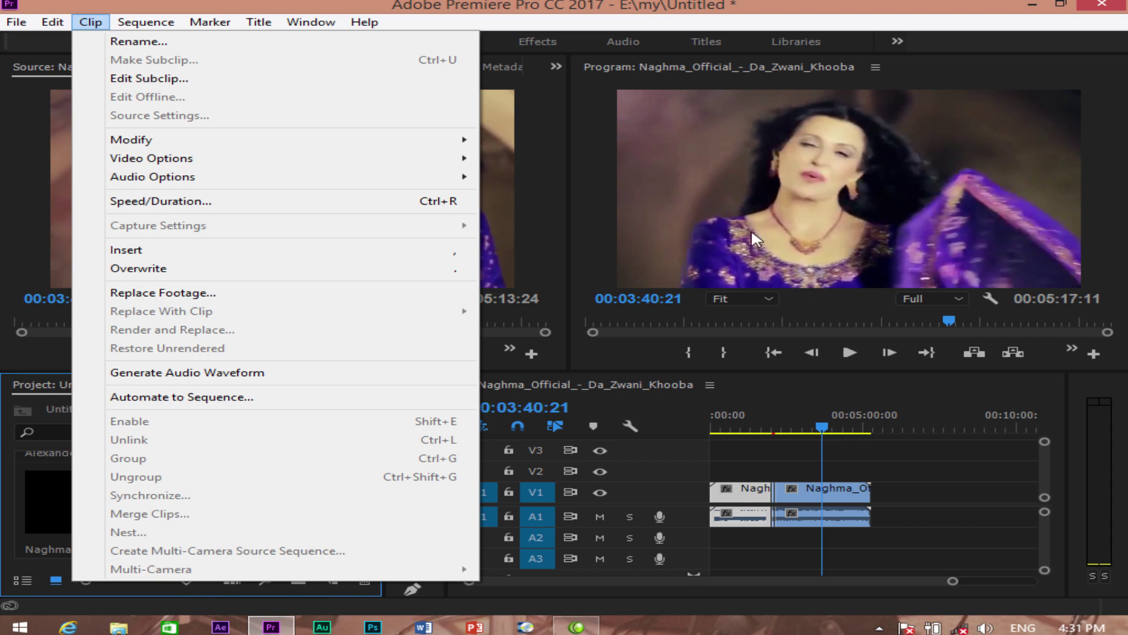
{"action": "left_click", "coordinate": [176, 292]}
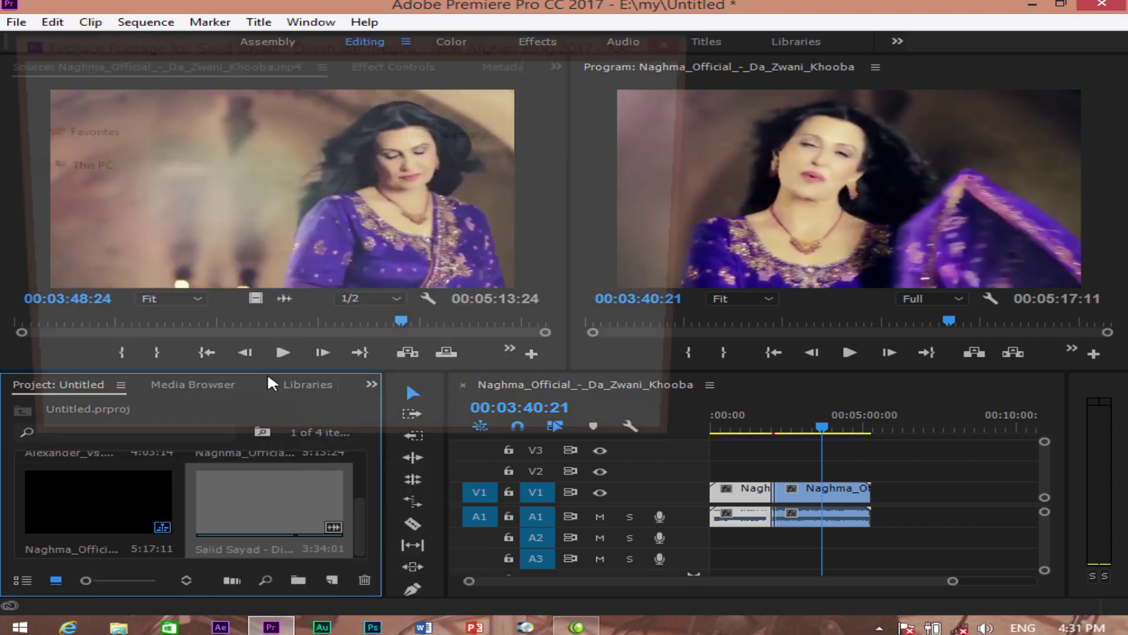
{"action": "scroll", "coordinate": [696, 204], "scroll_direction": "down", "scroll_amount": 2}
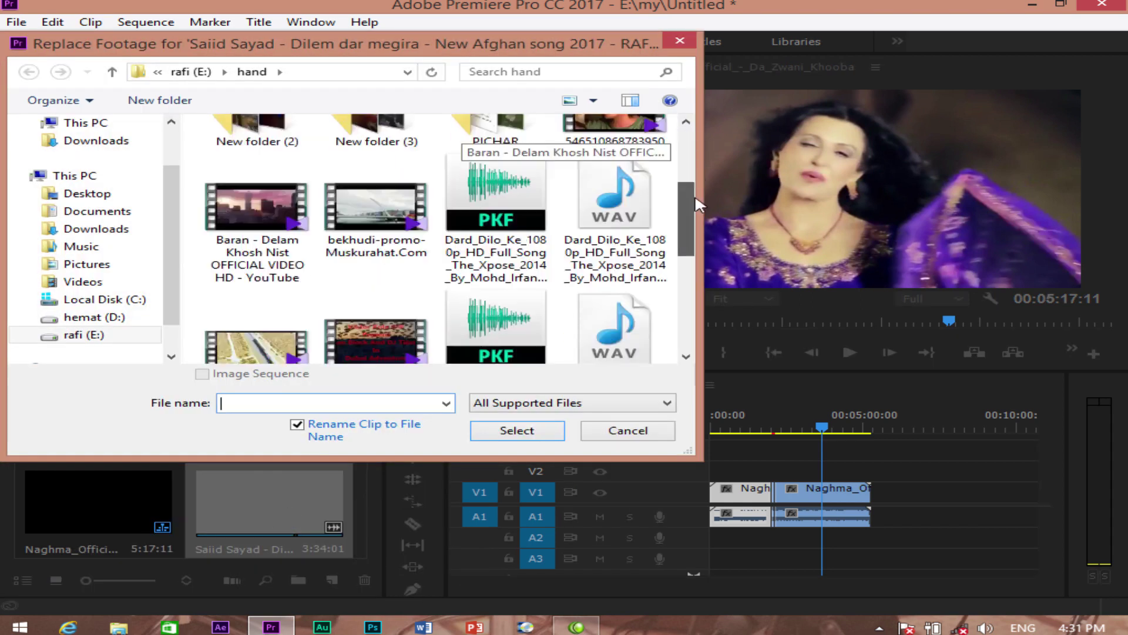
{"action": "left_click_drag", "start_coordinate": [696, 204], "coordinate": [708, 293]}
{"action": "left_click", "coordinate": [257, 206]}
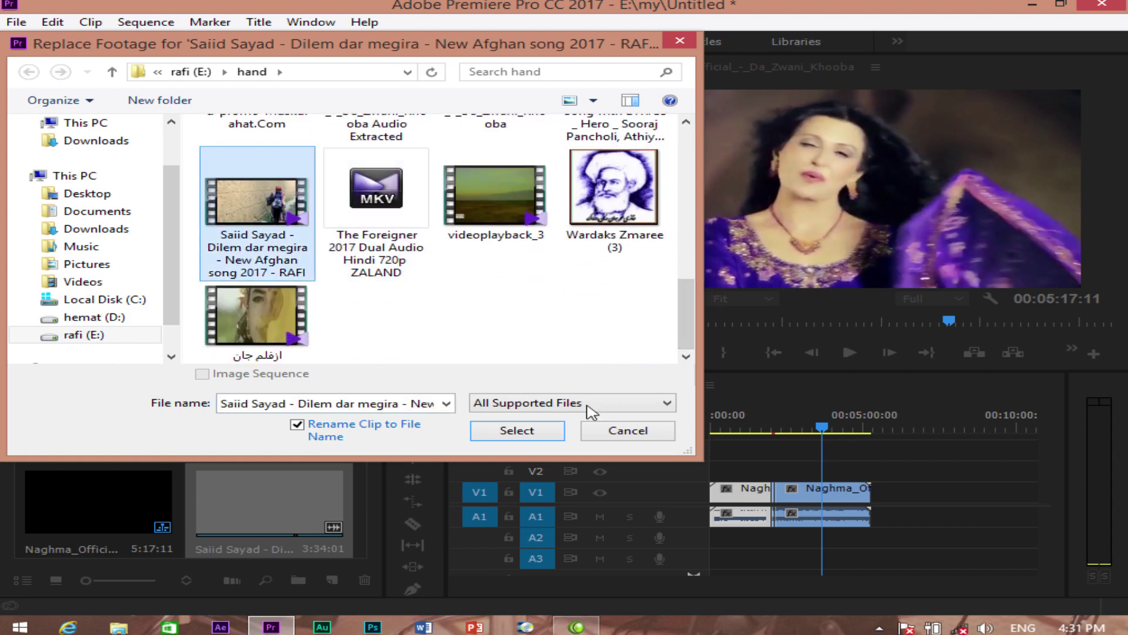
{"action": "left_click", "coordinate": [533, 429]}
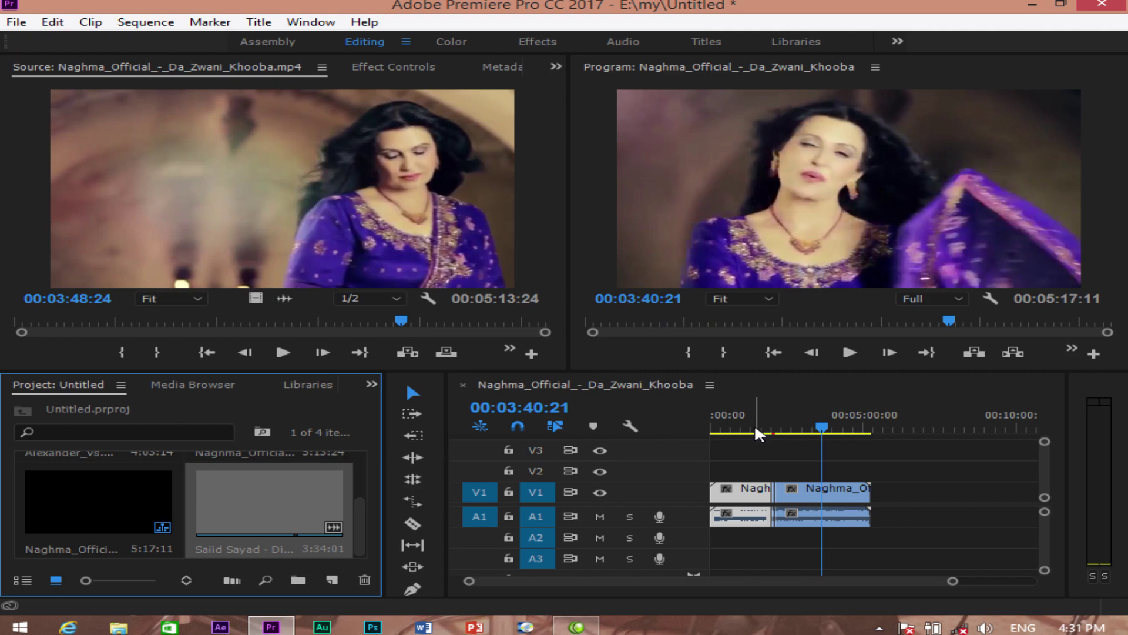
{"action": "left_click", "coordinate": [729, 426]}
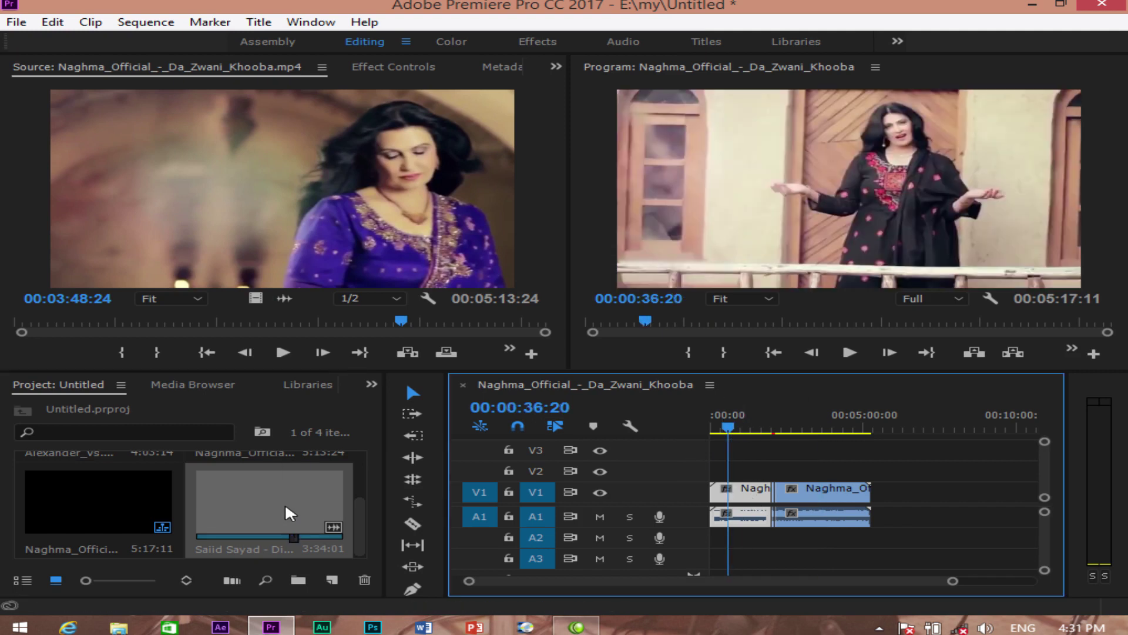
{"action": "left_click_drag", "start_coordinate": [285, 503], "coordinate": [799, 476]}
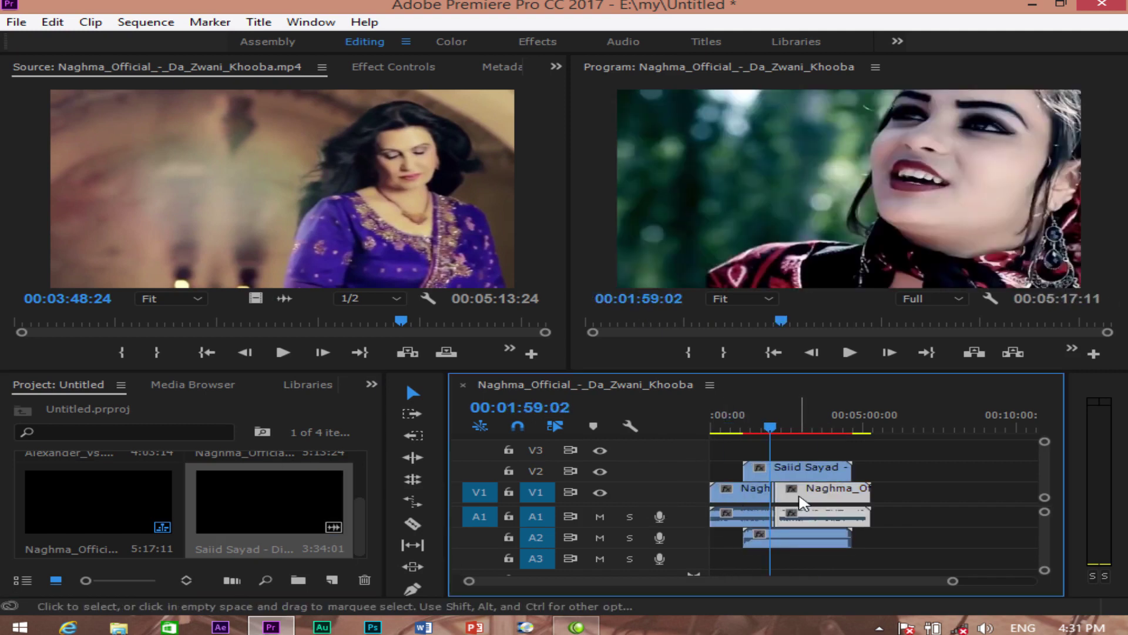
{"action": "key", "text": "Delete"}
{"action": "left_click", "coordinate": [748, 491]}
{"action": "key", "text": "Delete"}
{"action": "left_click", "coordinate": [767, 424]}
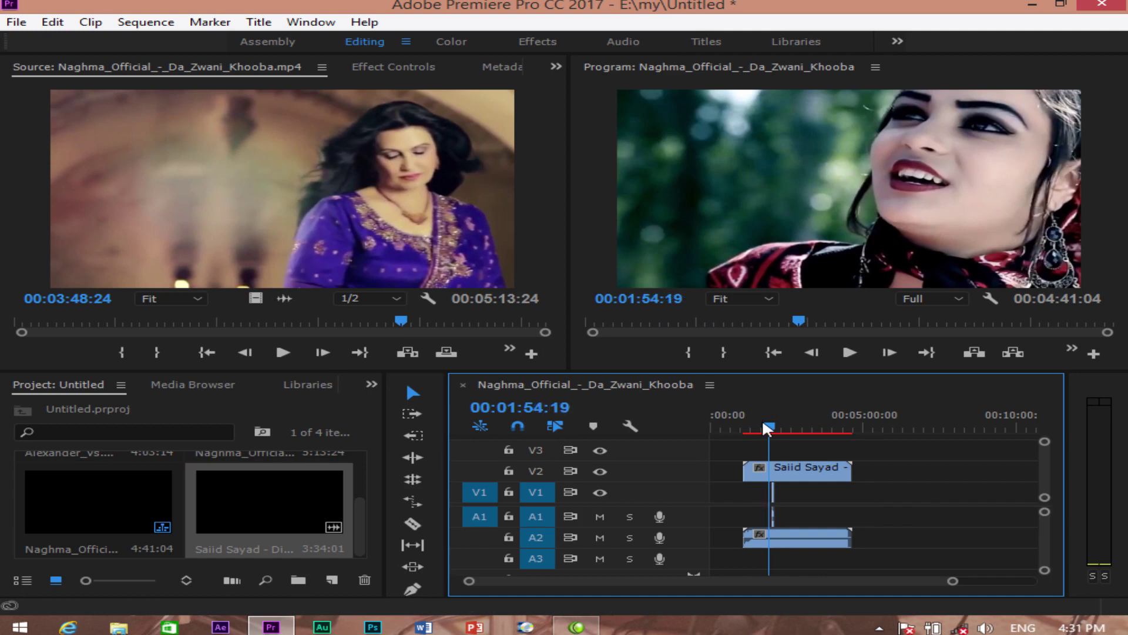
{"action": "left_click_drag", "start_coordinate": [766, 428], "coordinate": [757, 428]}
{"action": "left_click", "coordinate": [805, 470]}
{"action": "key", "text": "Delete"}
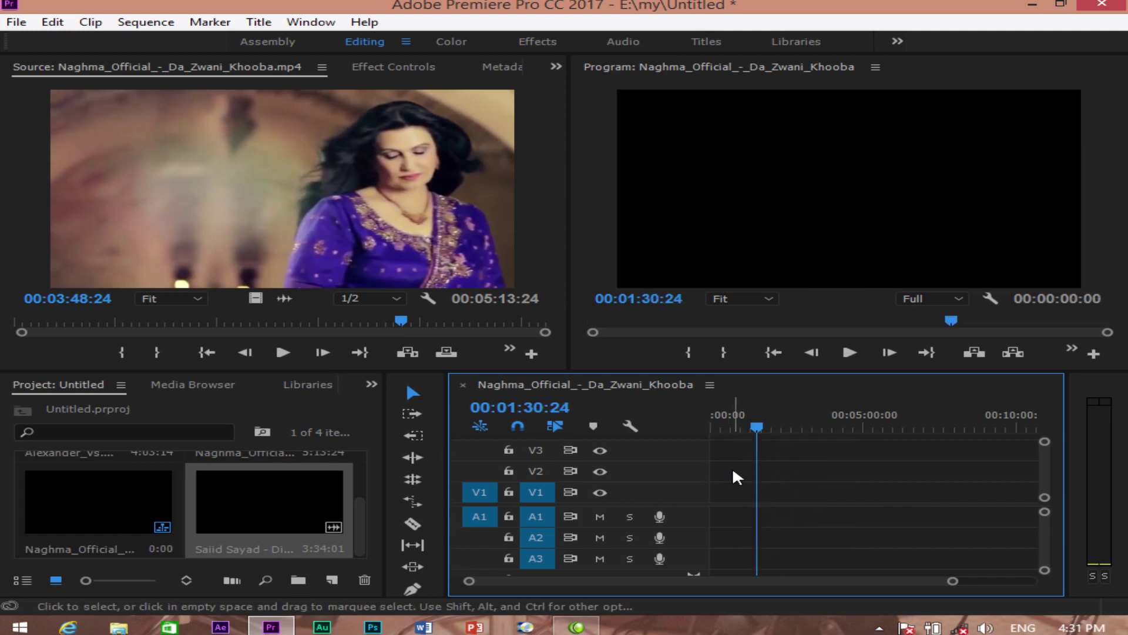
{"action": "left_click", "coordinate": [90, 22]}
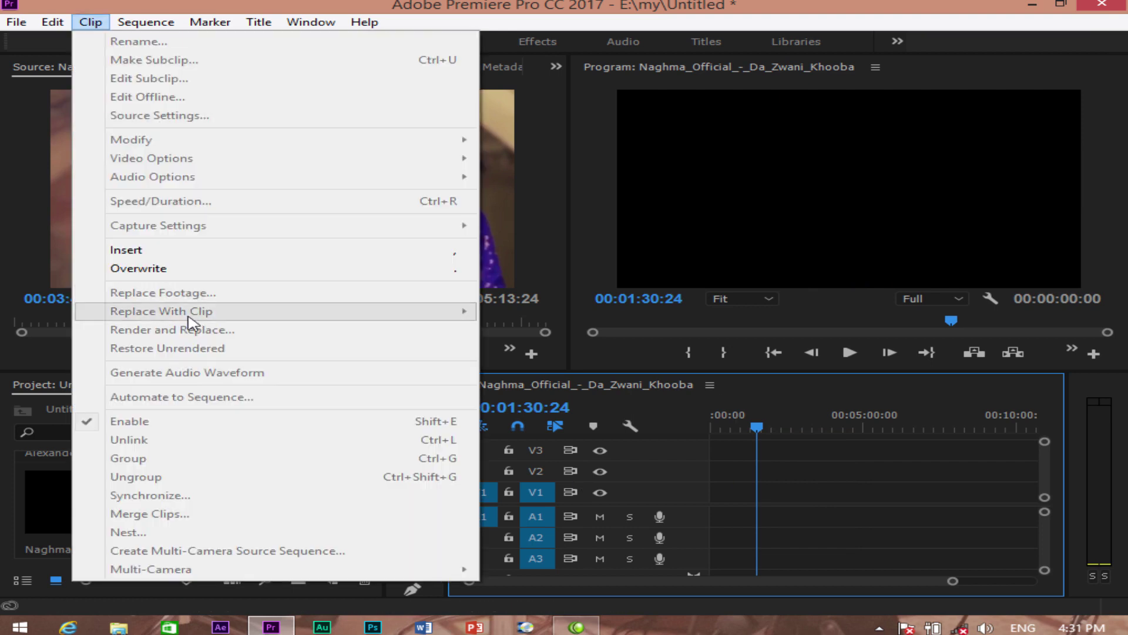
{"action": "left_click", "coordinate": [729, 461]}
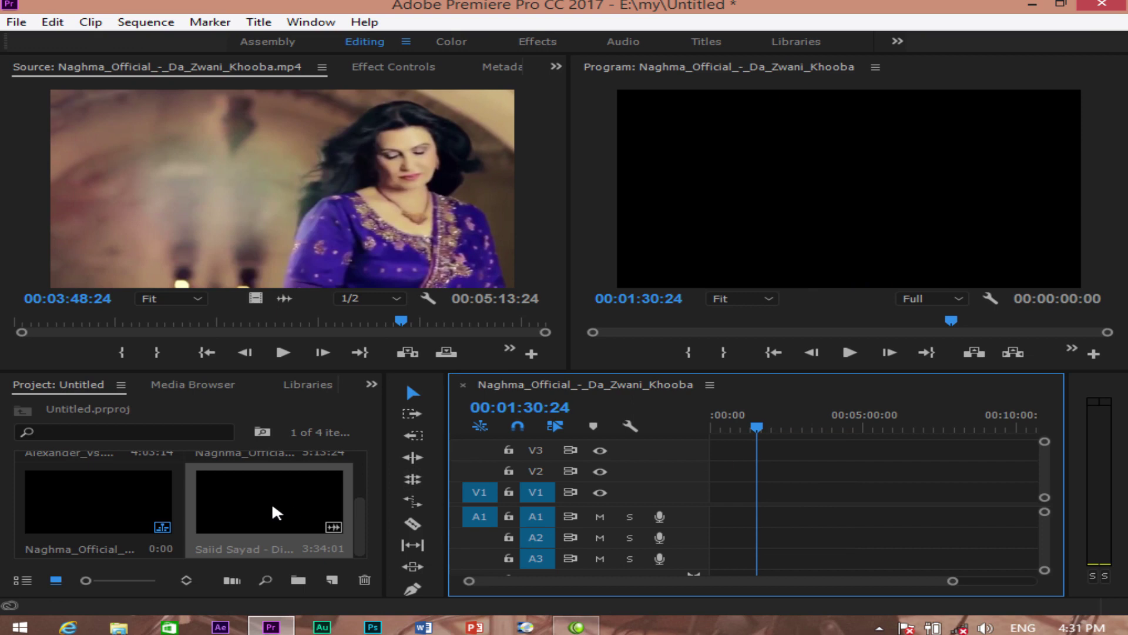
{"action": "left_click_drag", "start_coordinate": [296, 501], "coordinate": [666, 490]}
{"action": "left_click", "coordinate": [710, 346]}
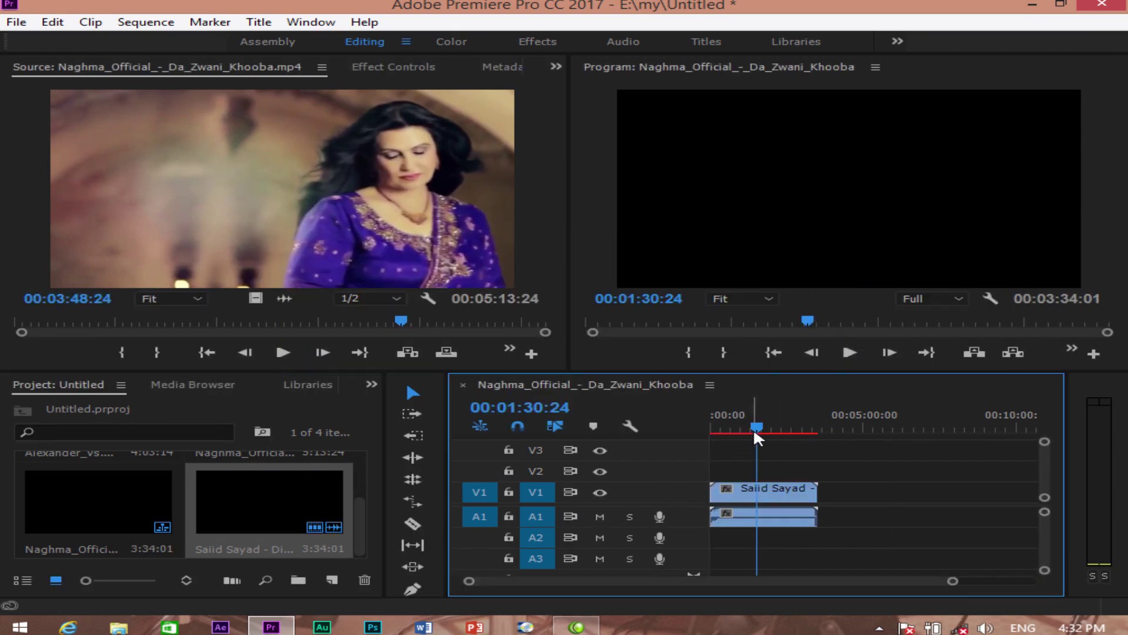
{"action": "left_click_drag", "start_coordinate": [757, 422], "coordinate": [745, 422]}
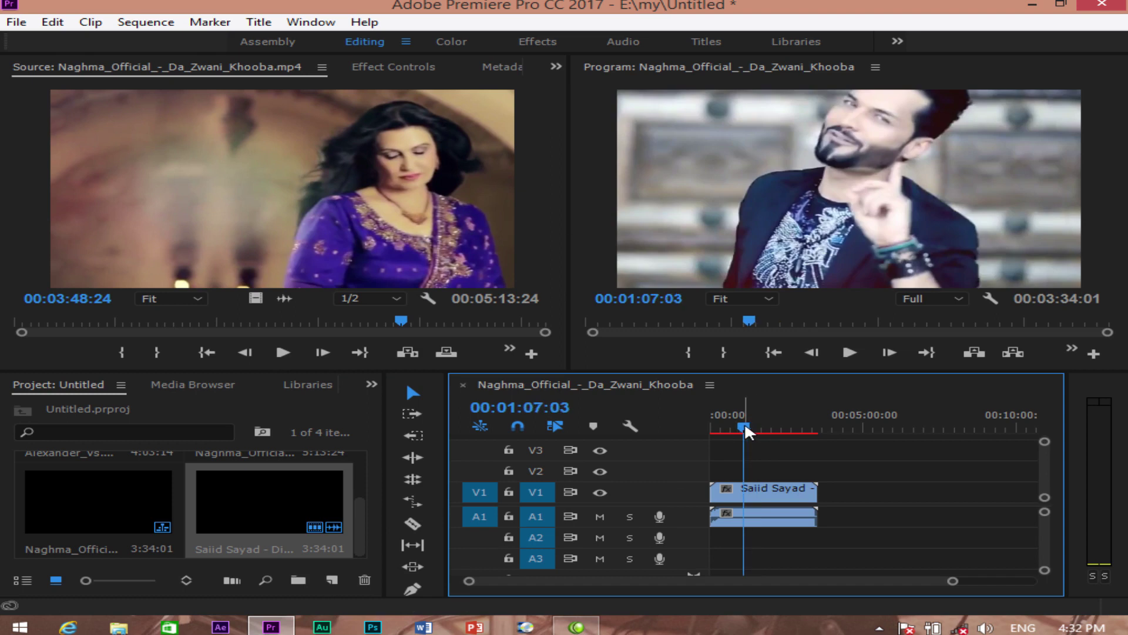
Replace the V1 clip using Replace With Clip From Source Monitor, preview it, undo the replacement, and play the original clip to 00:01:10:13.
{"action": "left_click", "coordinate": [91, 22]}
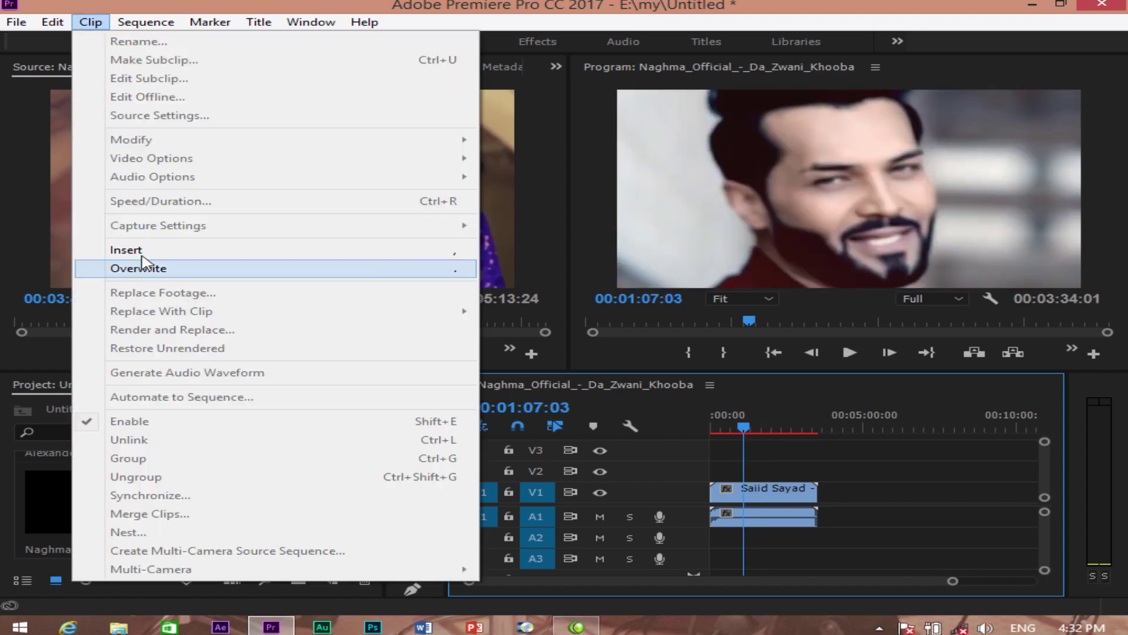
{"action": "left_click", "coordinate": [771, 496]}
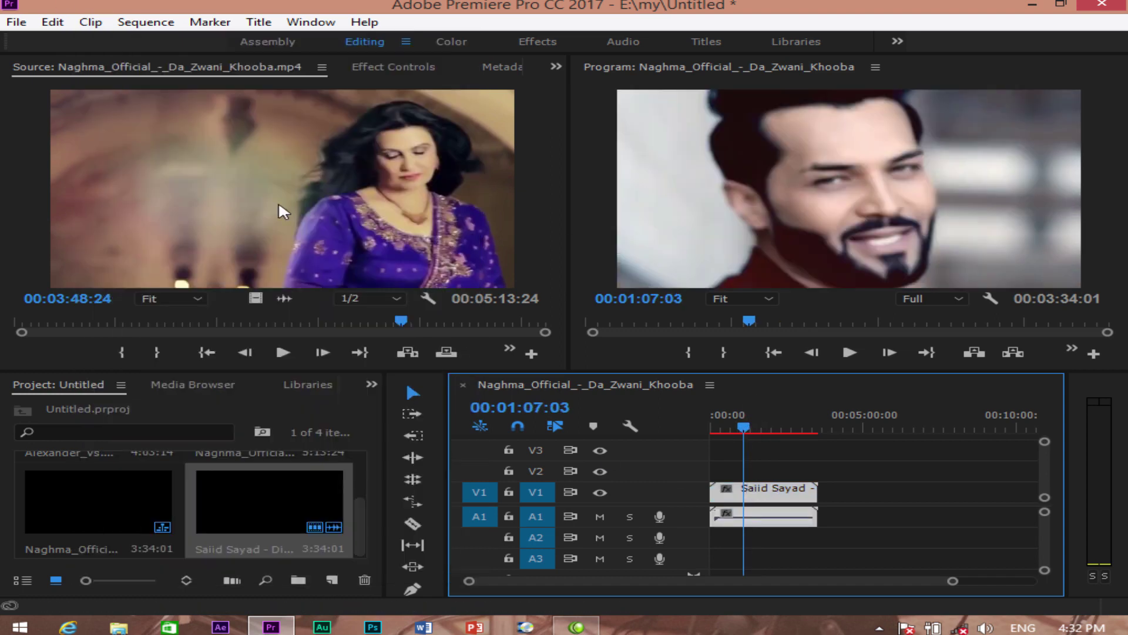
{"action": "left_click", "coordinate": [90, 22]}
{"action": "mouse_move", "coordinate": [160, 316]}
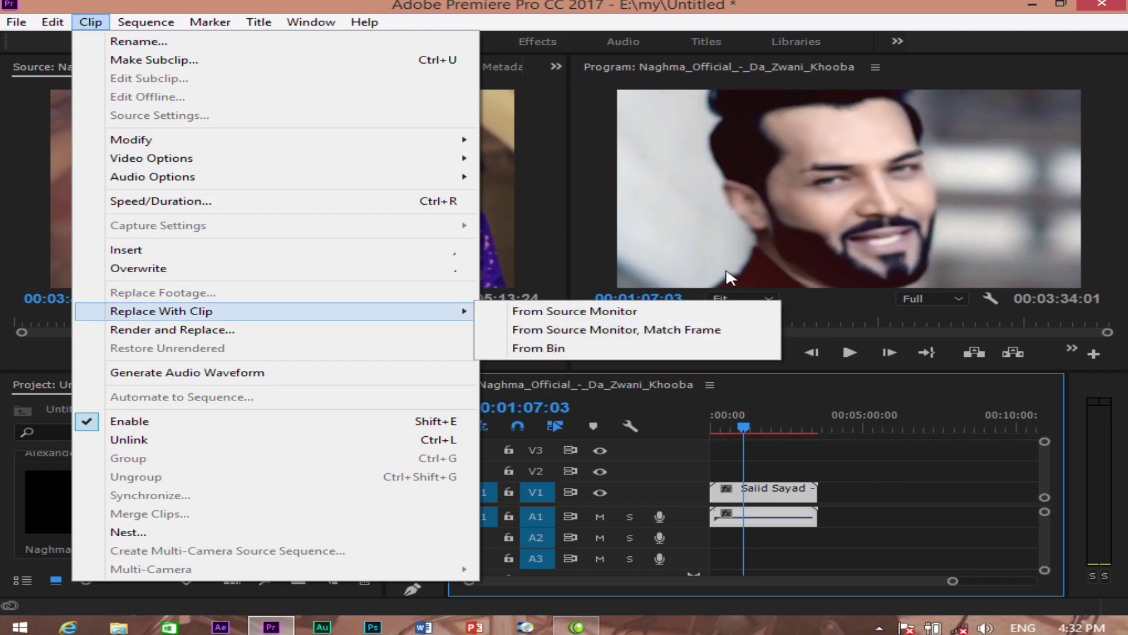
{"action": "left_click", "coordinate": [589, 316]}
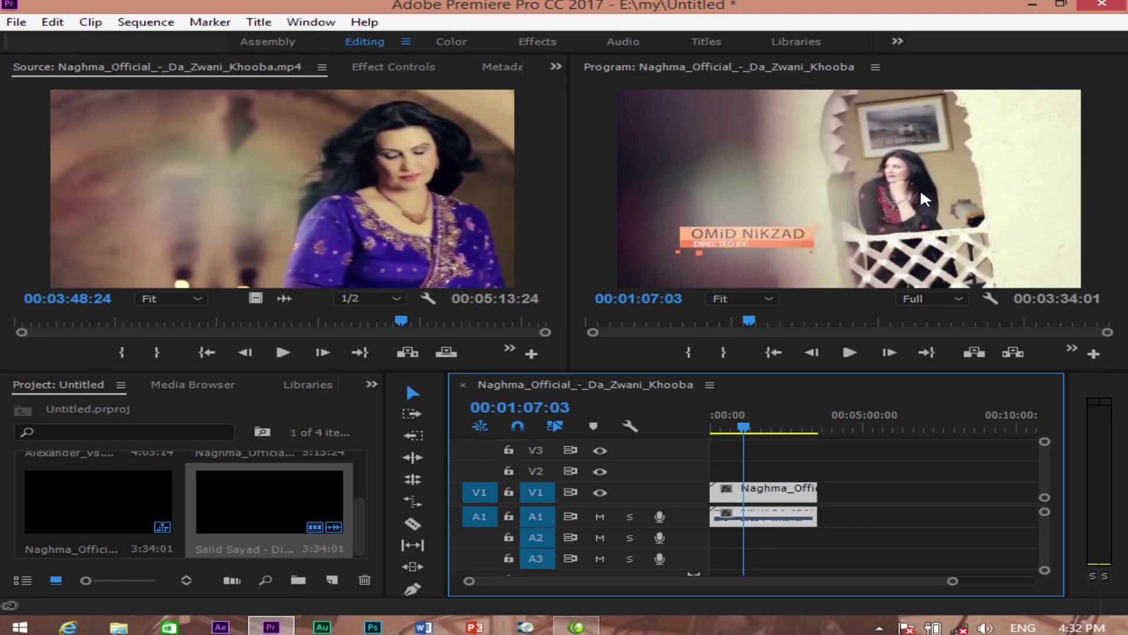
{"action": "key", "text": "space"}
{"action": "key", "text": "ctrl+z"}
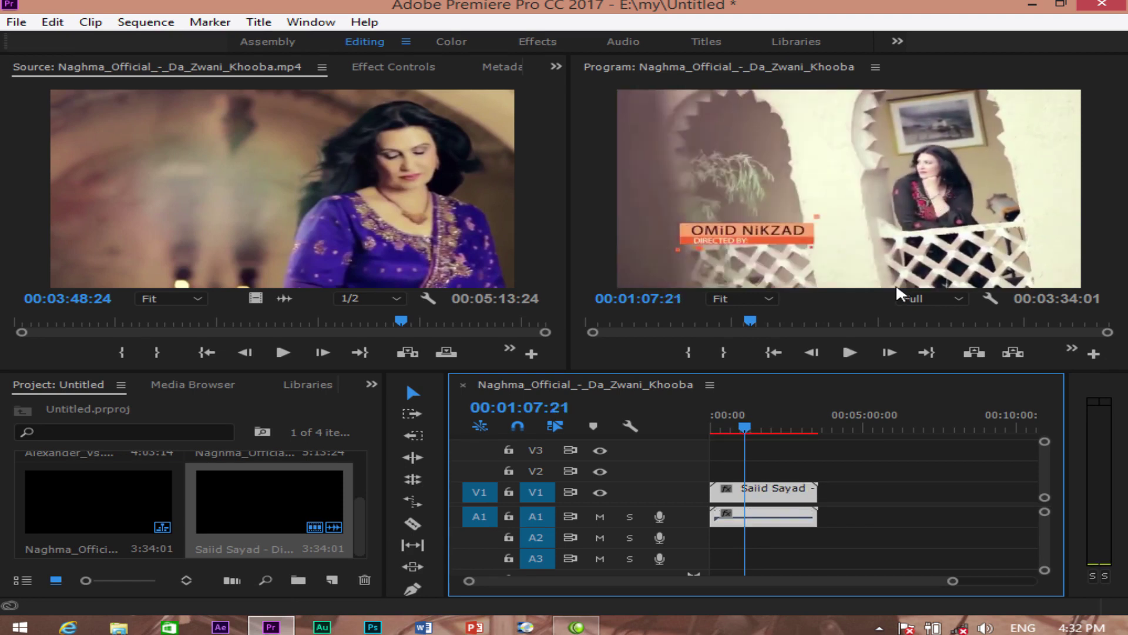
{"action": "key", "text": "space"}
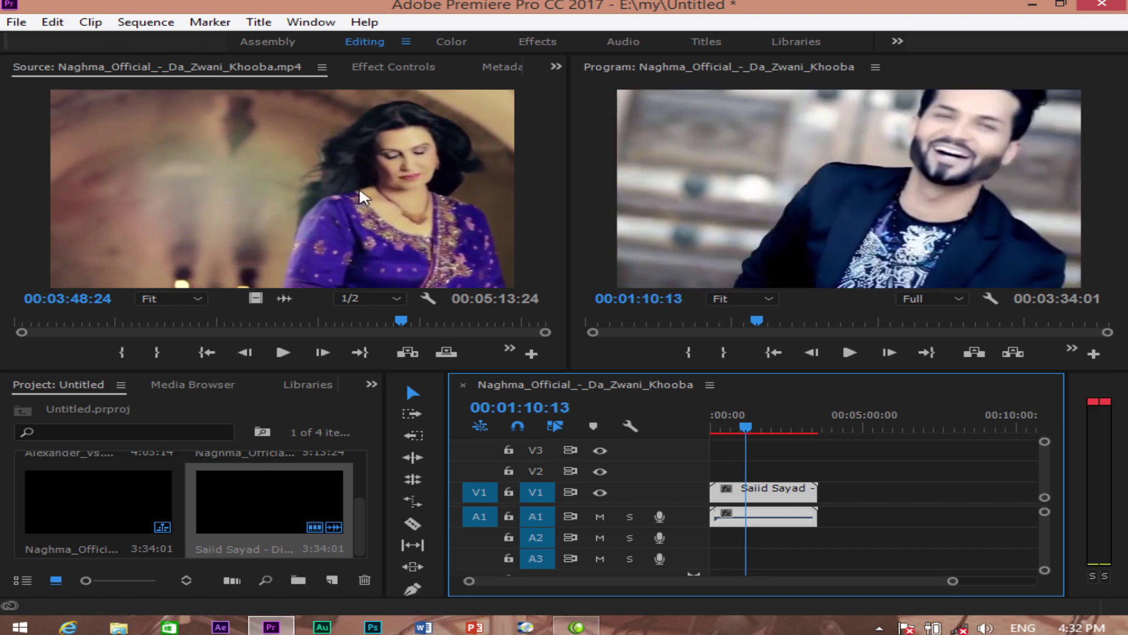
Play the source clip to 00:03:50:01 and replace the V1 clip using Replace With Clip From Source Monitor.
{"action": "left_click", "coordinate": [318, 185]}
{"action": "left_click", "coordinate": [283, 353]}
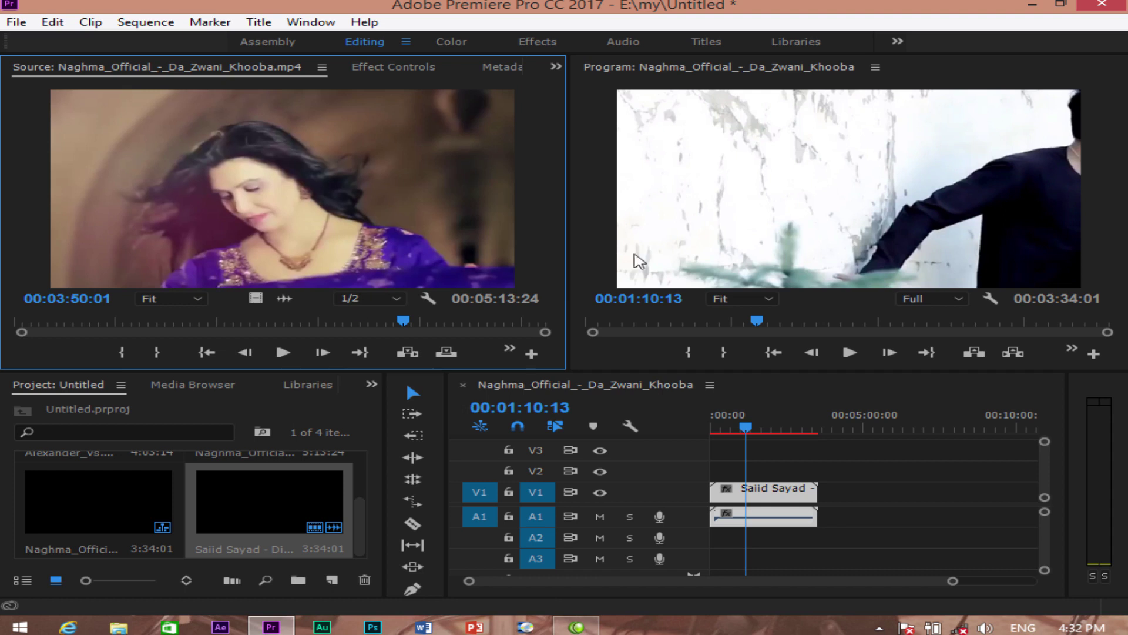
{"action": "left_click", "coordinate": [862, 303]}
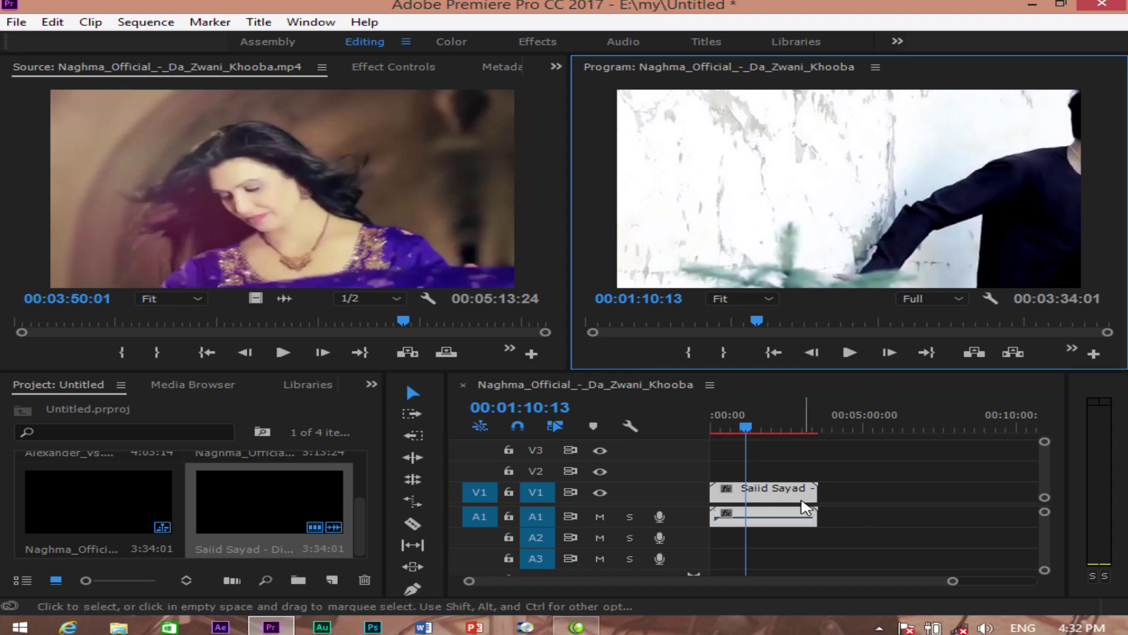
{"action": "left_click", "coordinate": [91, 22]}
{"action": "left_click", "coordinate": [756, 504]}
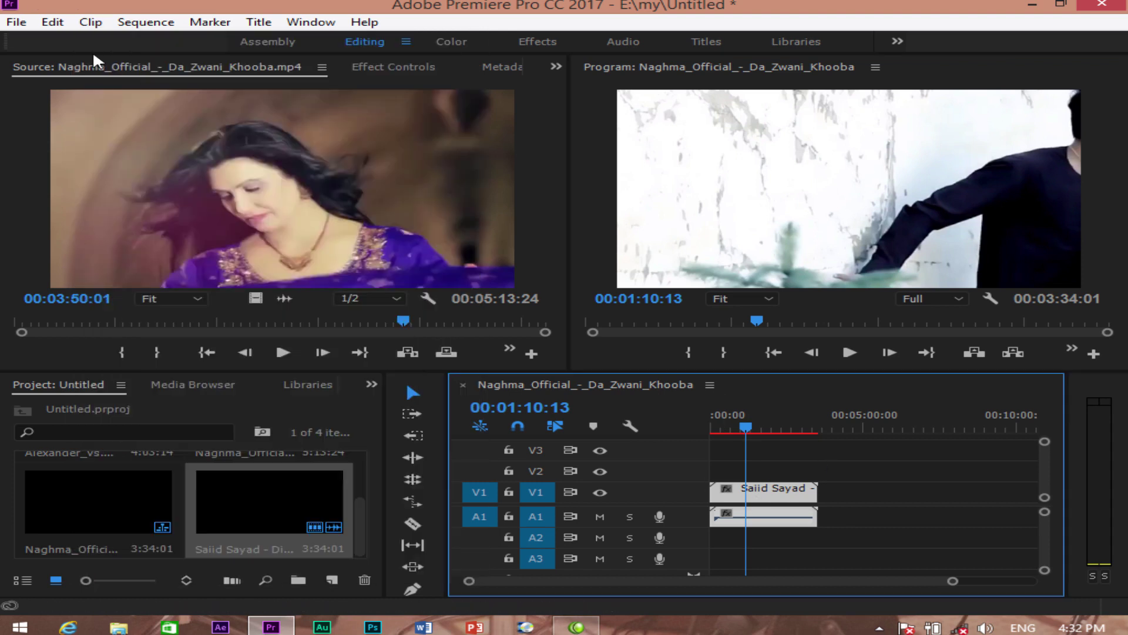
{"action": "left_click", "coordinate": [91, 21]}
{"action": "mouse_move", "coordinate": [205, 314]}
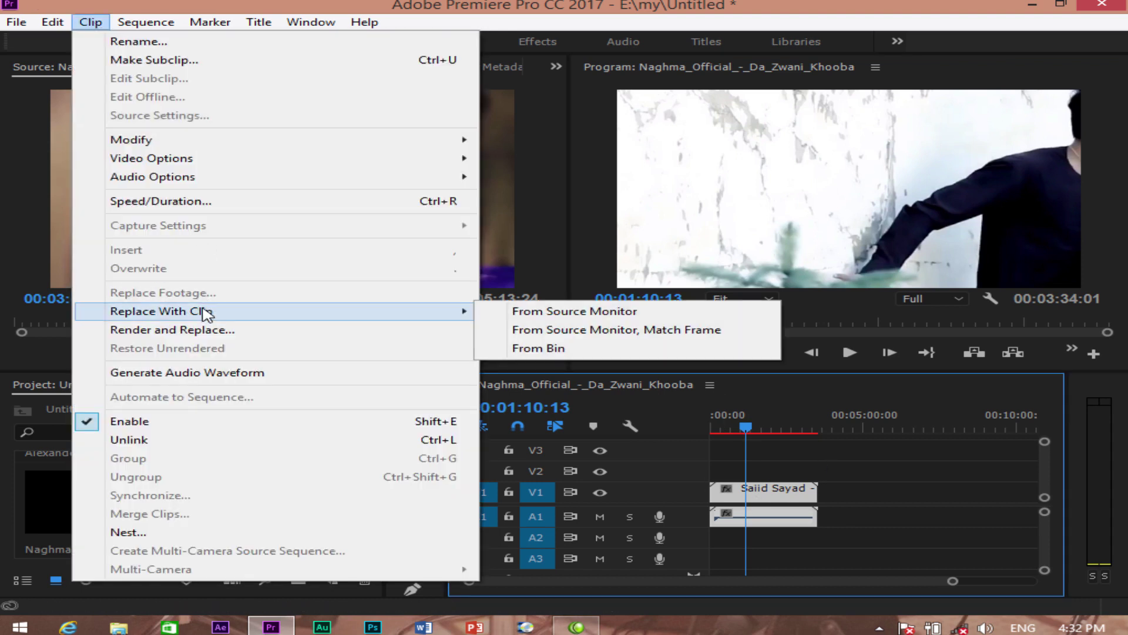
{"action": "left_click", "coordinate": [552, 312]}
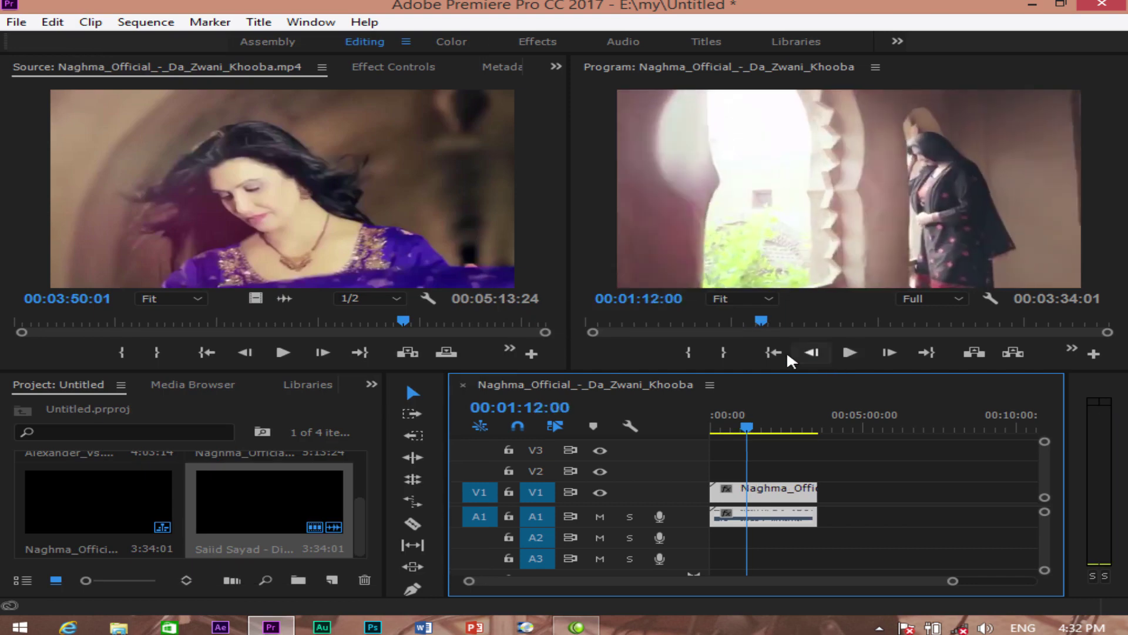
Replace the V1 clip at 00:01:12:00 using Replace With Clip From Source Monitor, Match Frame.
{"action": "left_click", "coordinate": [90, 21]}
{"action": "mouse_move", "coordinate": [216, 313]}
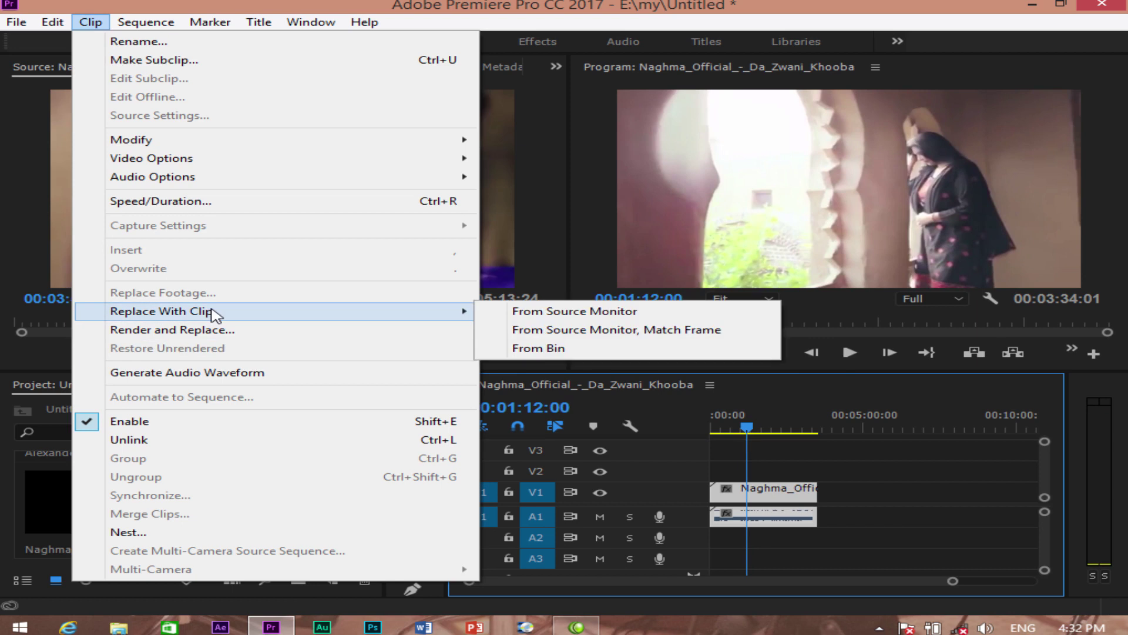
{"action": "left_click", "coordinate": [631, 330]}
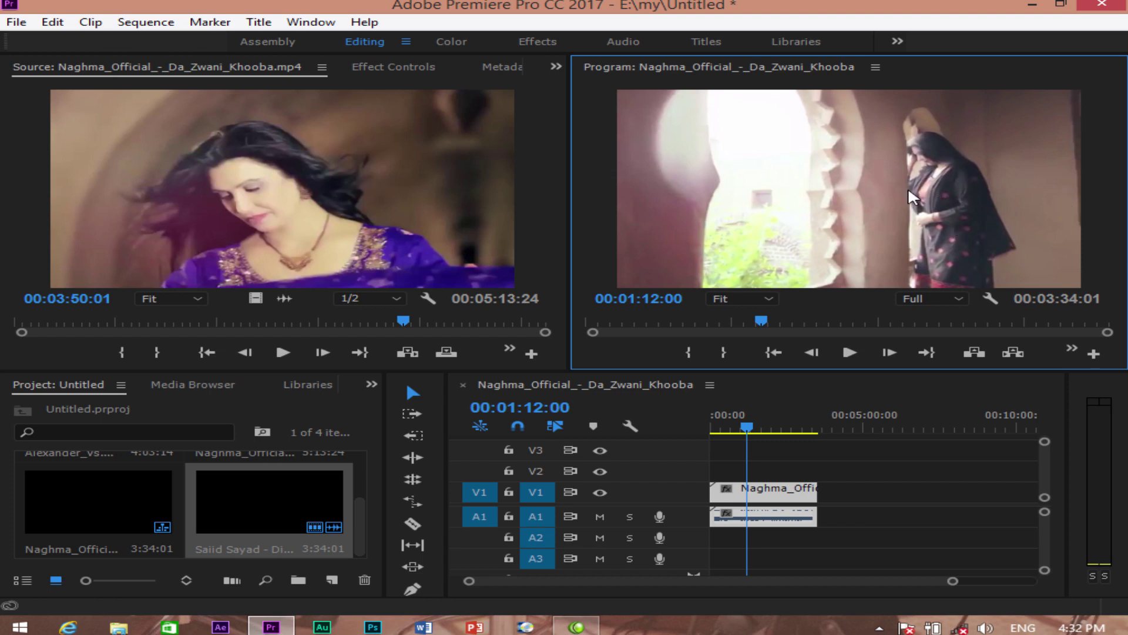
{"action": "left_click", "coordinate": [90, 22]}
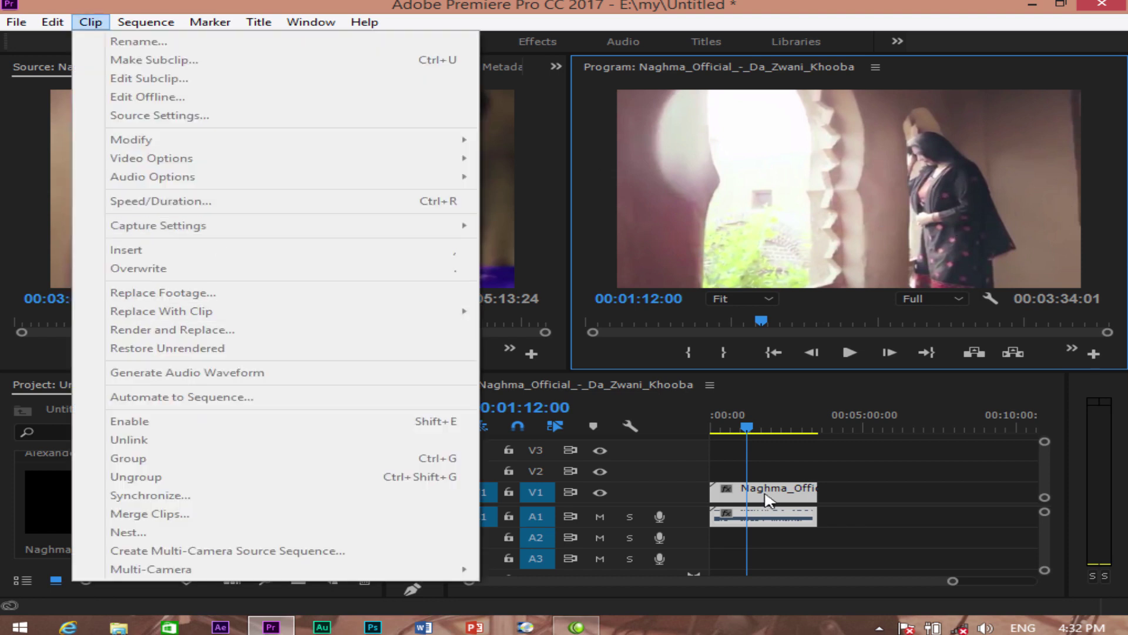
{"action": "left_click", "coordinate": [770, 499]}
{"action": "left_click", "coordinate": [91, 22]}
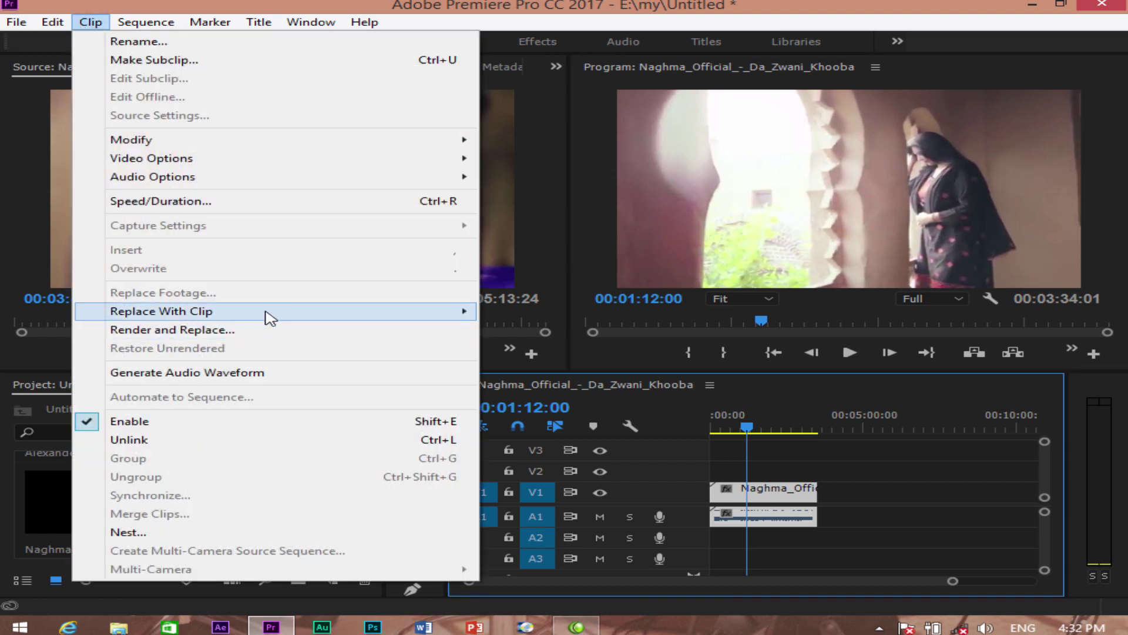
{"action": "mouse_move", "coordinate": [272, 313]}
{"action": "left_click", "coordinate": [630, 329]}
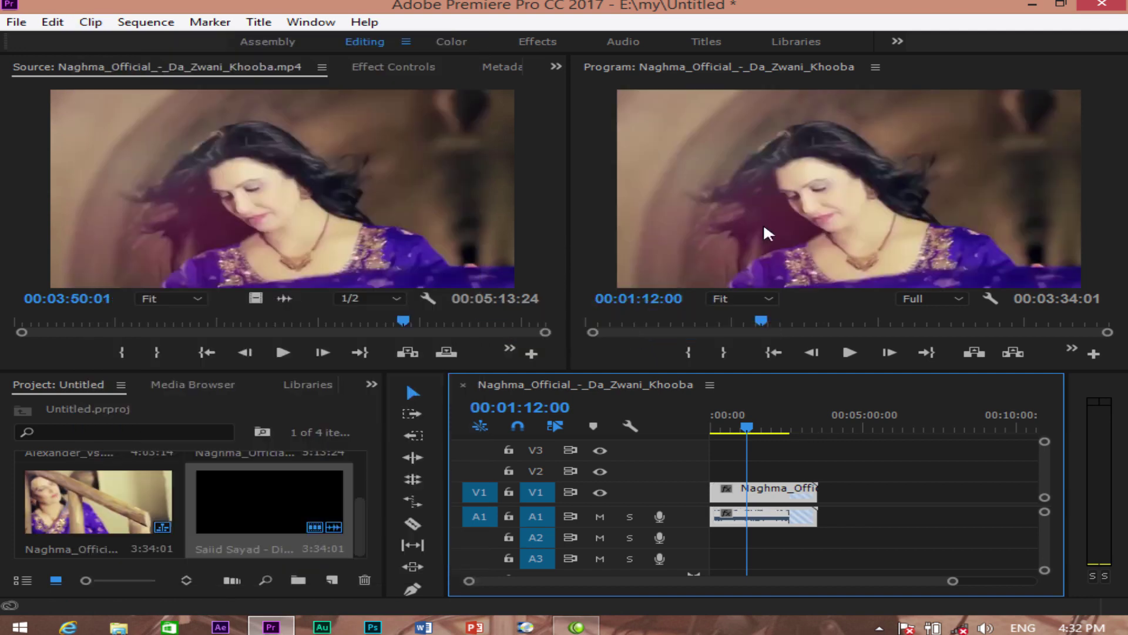
Set the source clip to 00:02:28:21 and replace the V1 clip using Replace With Clip From Source Monitor, Match Frame.
{"action": "left_click", "coordinate": [268, 337]}
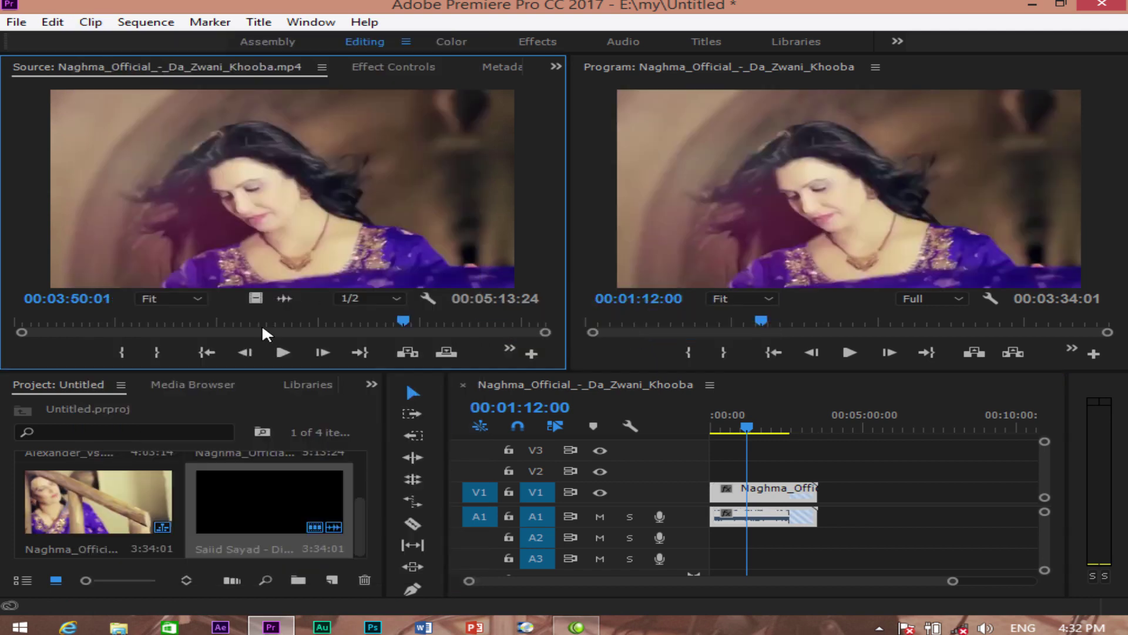
{"action": "left_click_drag", "start_coordinate": [400, 324], "coordinate": [271, 313]}
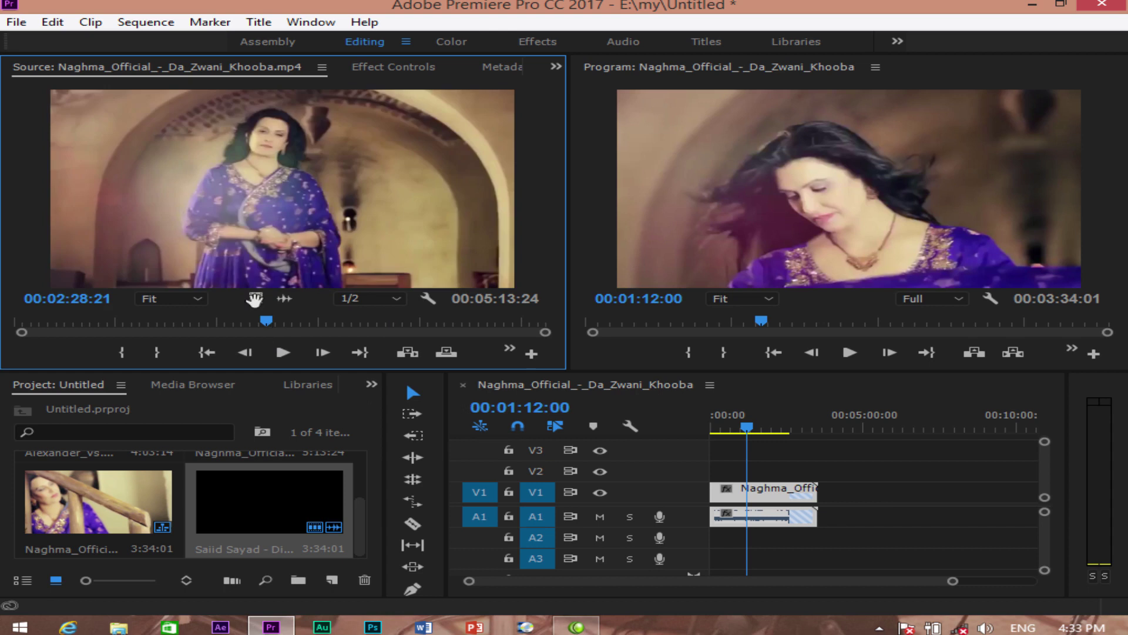
{"action": "left_click", "coordinate": [88, 23]}
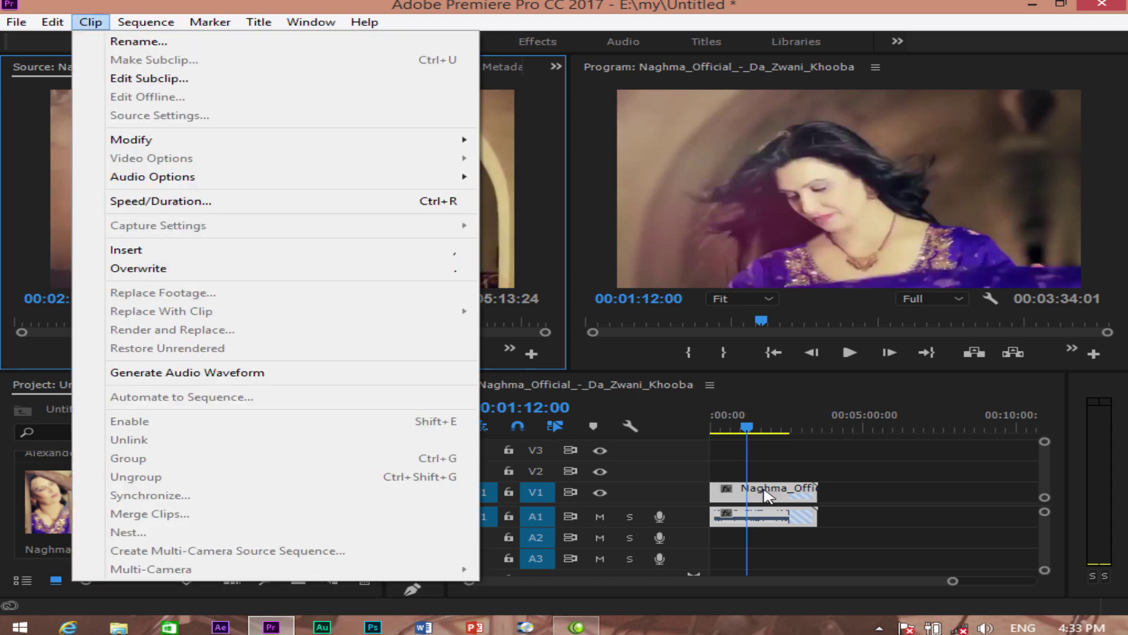
{"action": "left_click", "coordinate": [762, 491]}
{"action": "left_click", "coordinate": [84, 23]}
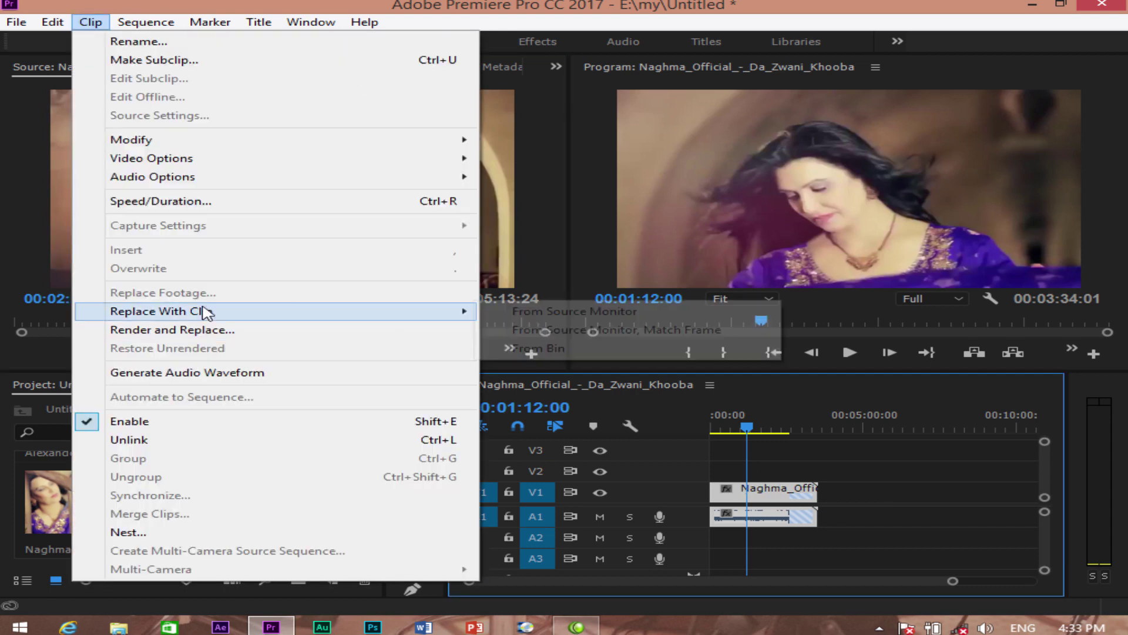
{"action": "left_click", "coordinate": [569, 331]}
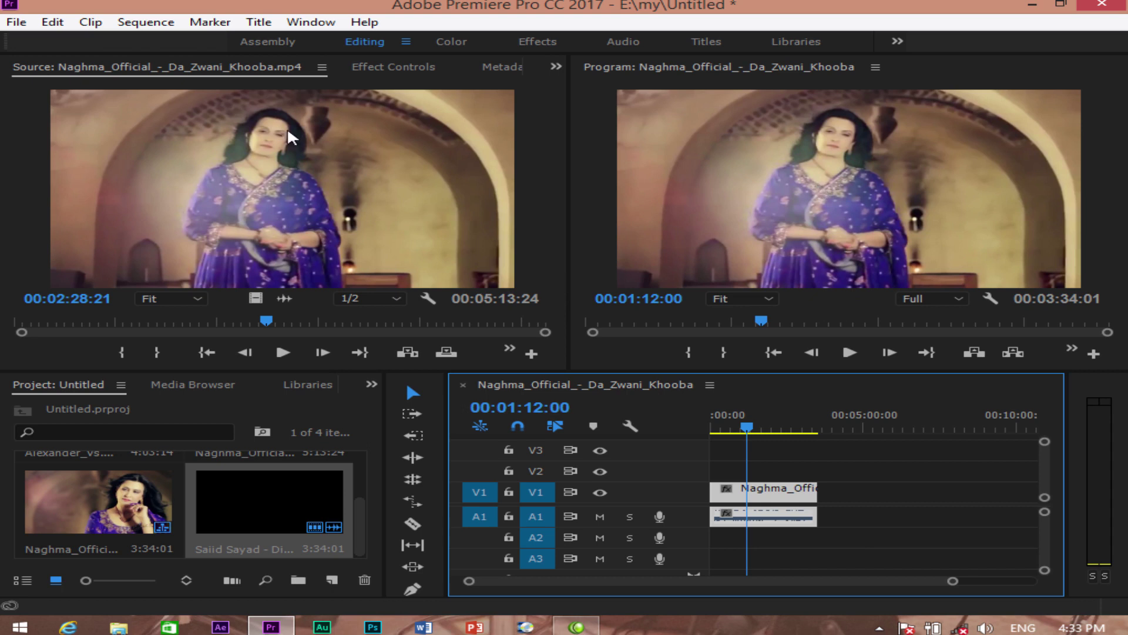
{"action": "left_click", "coordinate": [91, 22]}
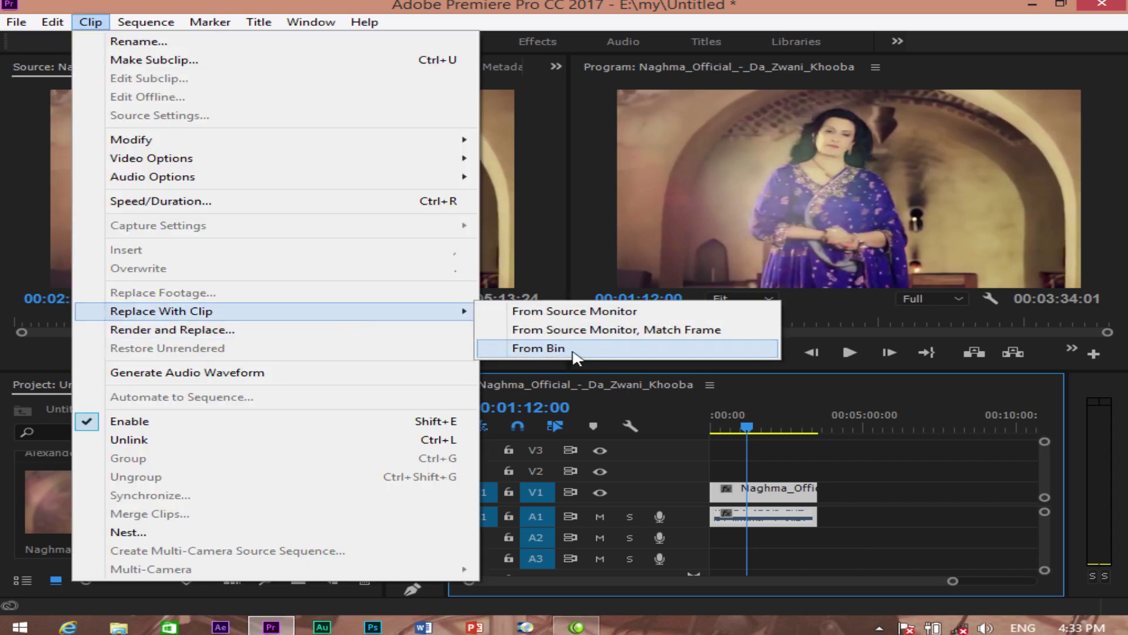
{"action": "mouse_move", "coordinate": [461, 310]}
{"action": "left_click", "coordinate": [538, 348]}
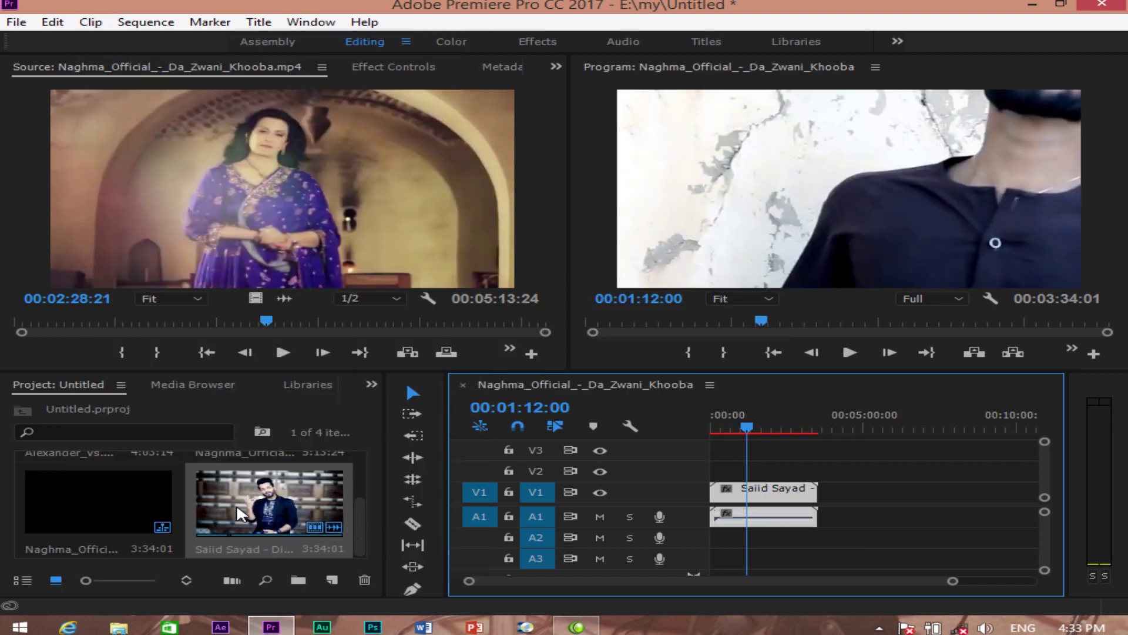
{"action": "key", "text": "space"}
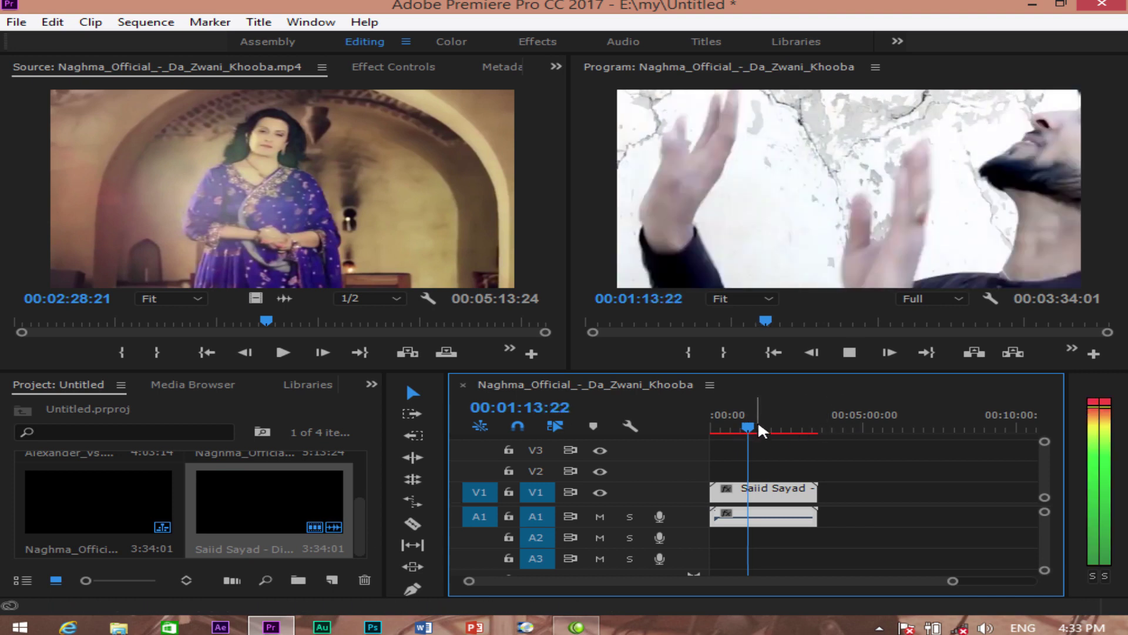
{"action": "key", "text": "space"}
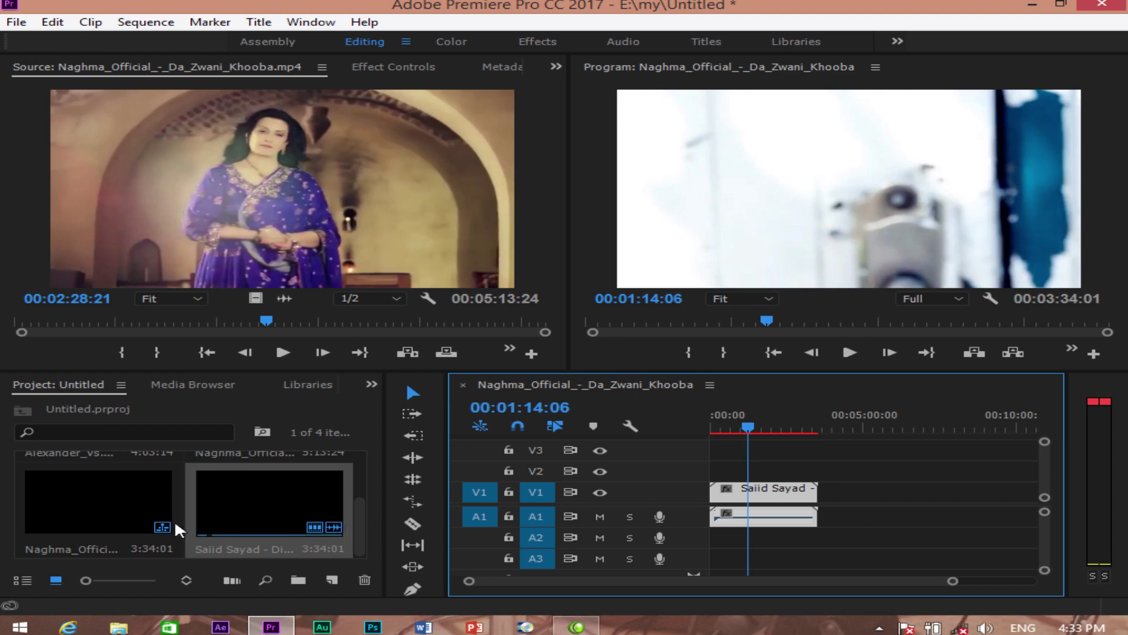
{"action": "left_click_drag", "start_coordinate": [352, 515], "coordinate": [361, 480]}
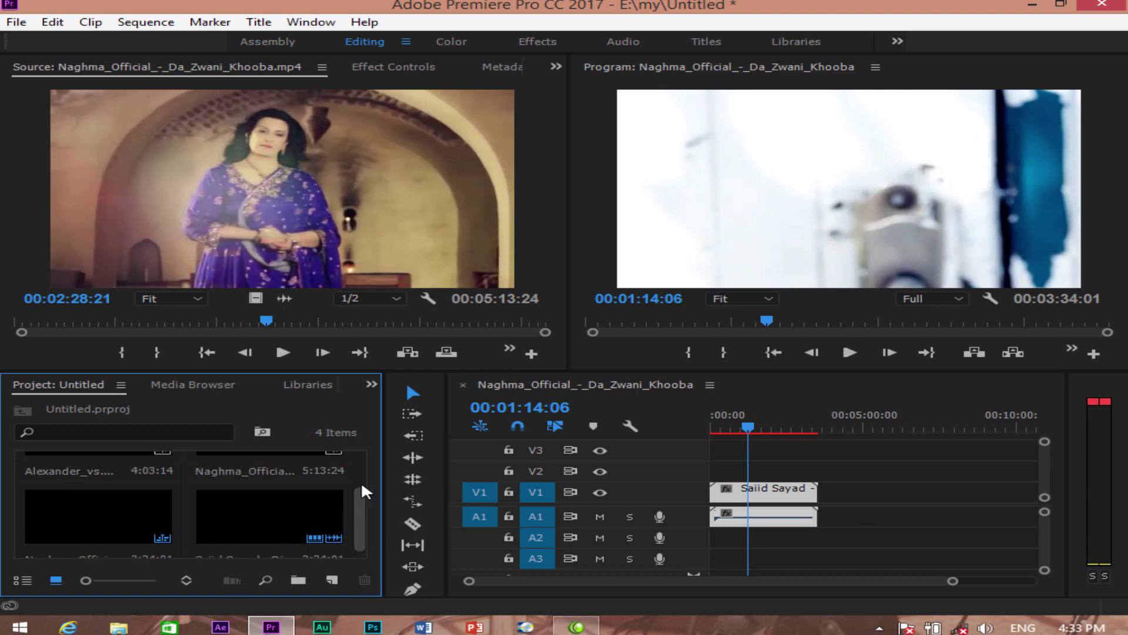
{"action": "left_click", "coordinate": [88, 22]}
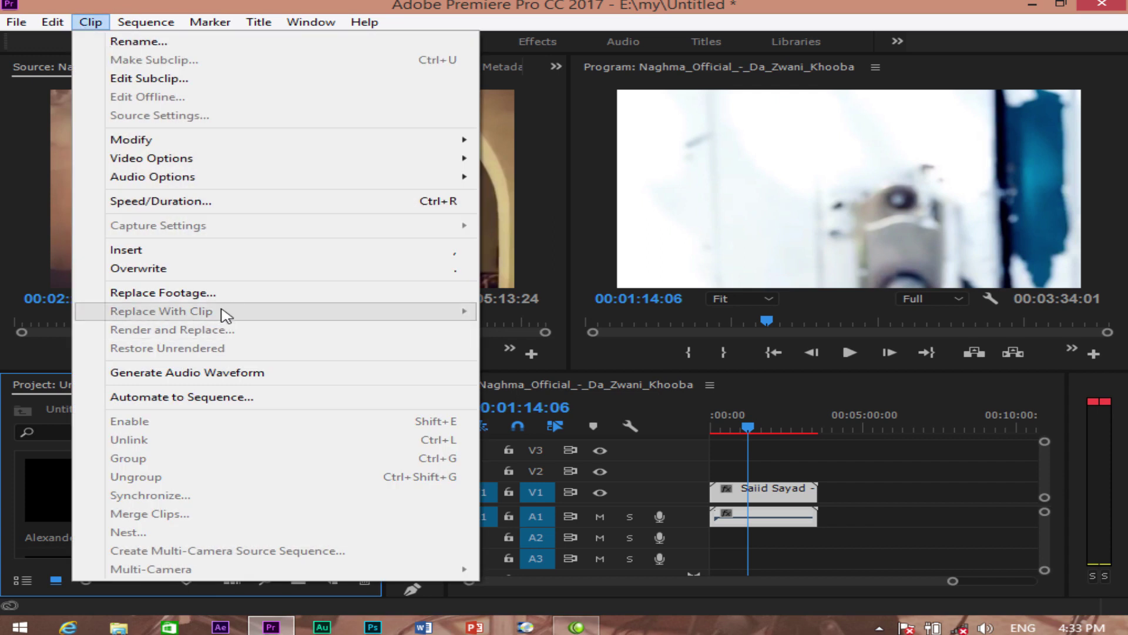
{"action": "left_click", "coordinate": [224, 315]}
{"action": "left_click", "coordinate": [89, 23]}
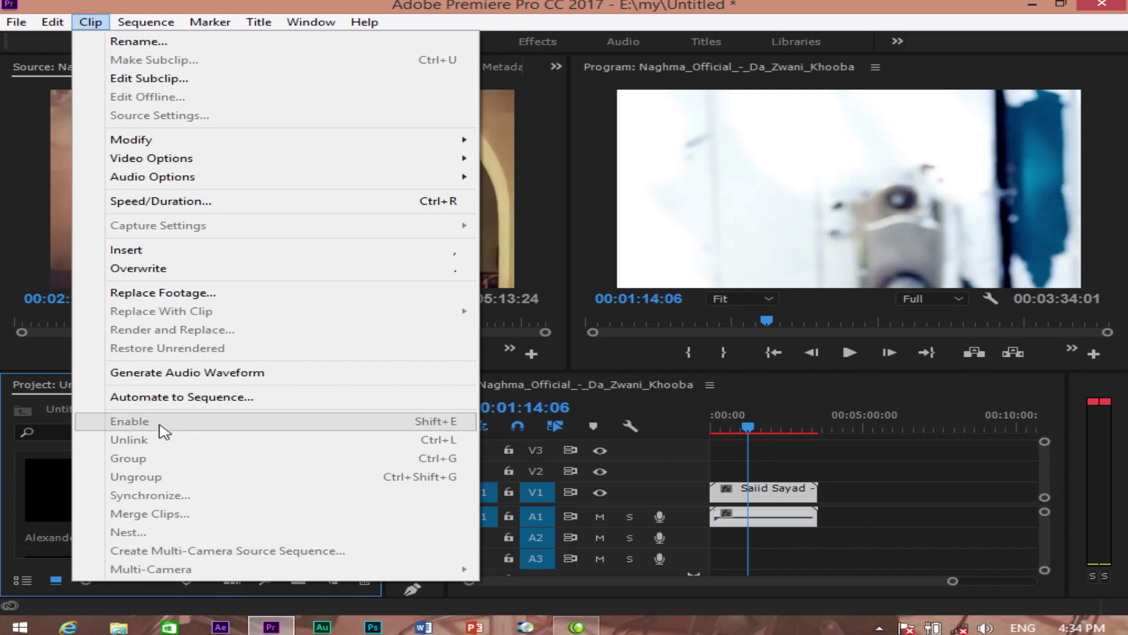
{"action": "left_click", "coordinate": [758, 495]}
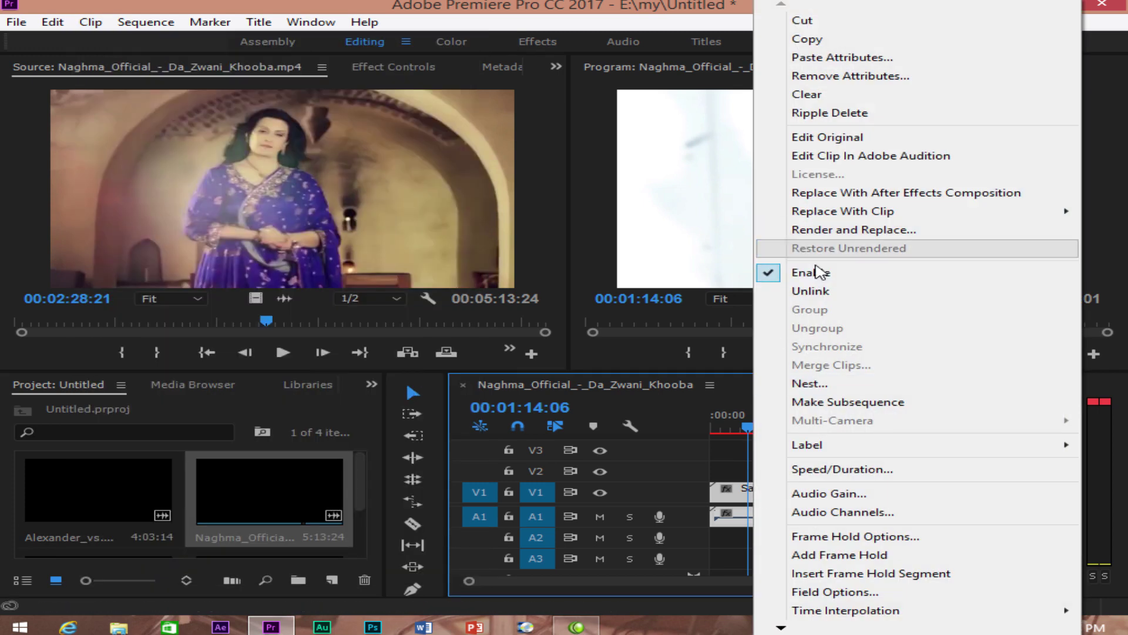
{"action": "left_click", "coordinate": [804, 290]}
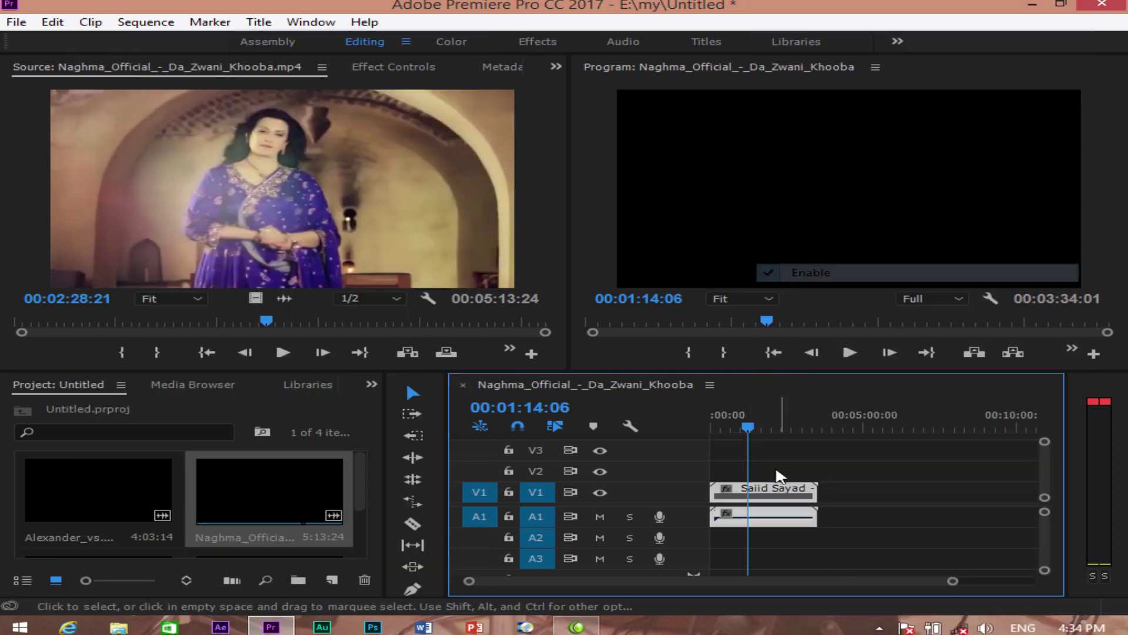
{"action": "left_click_drag", "start_coordinate": [782, 498], "coordinate": [725, 496]}
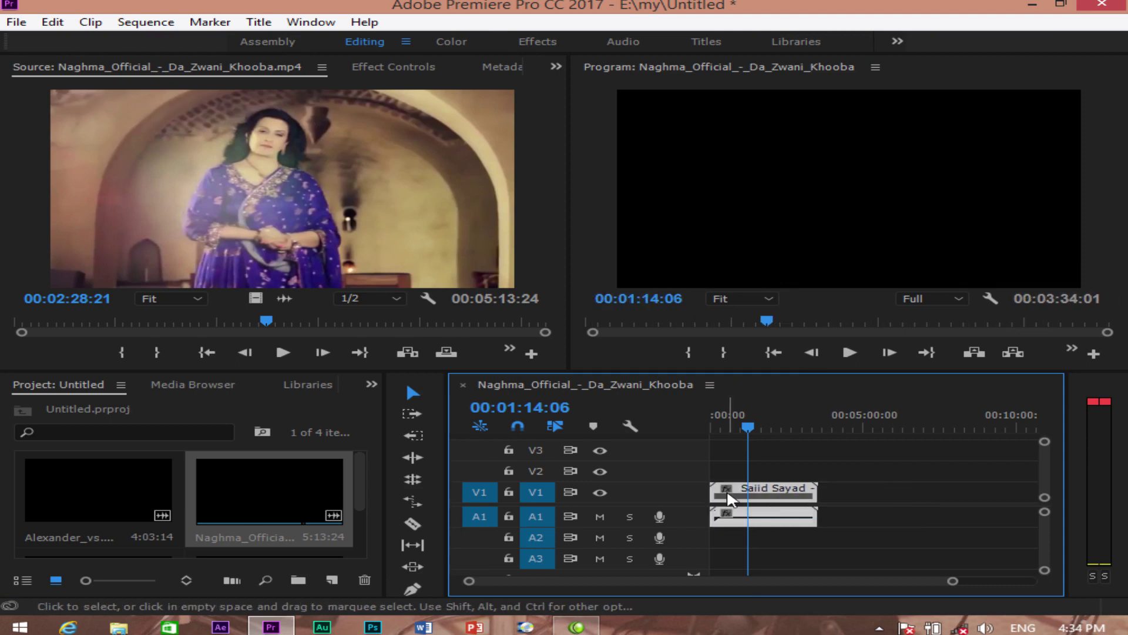
{"action": "right_click", "coordinate": [742, 497]}
{"action": "left_click", "coordinate": [784, 273]}
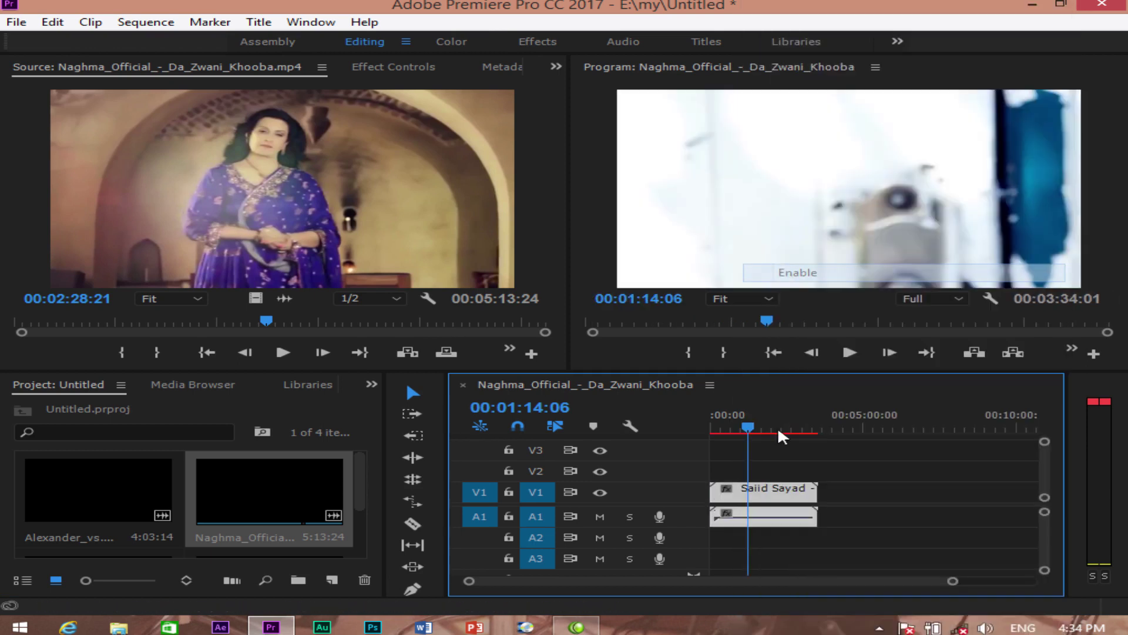
{"action": "right_click", "coordinate": [768, 496]}
{"action": "left_click", "coordinate": [806, 292]}
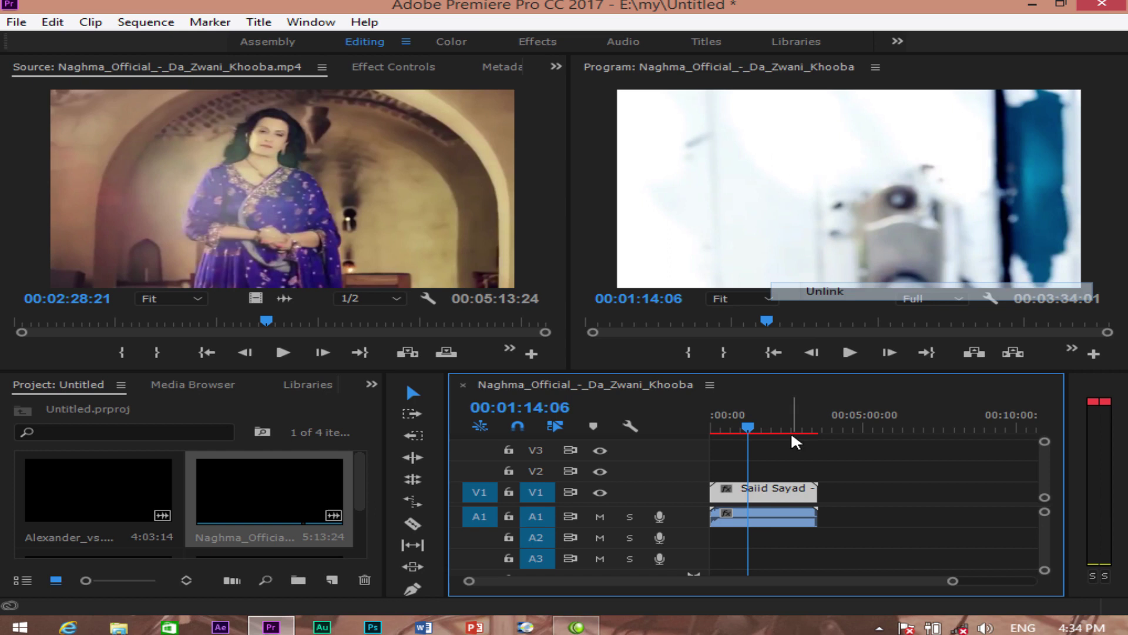
{"action": "left_click", "coordinate": [770, 494]}
{"action": "left_click", "coordinate": [91, 22]}
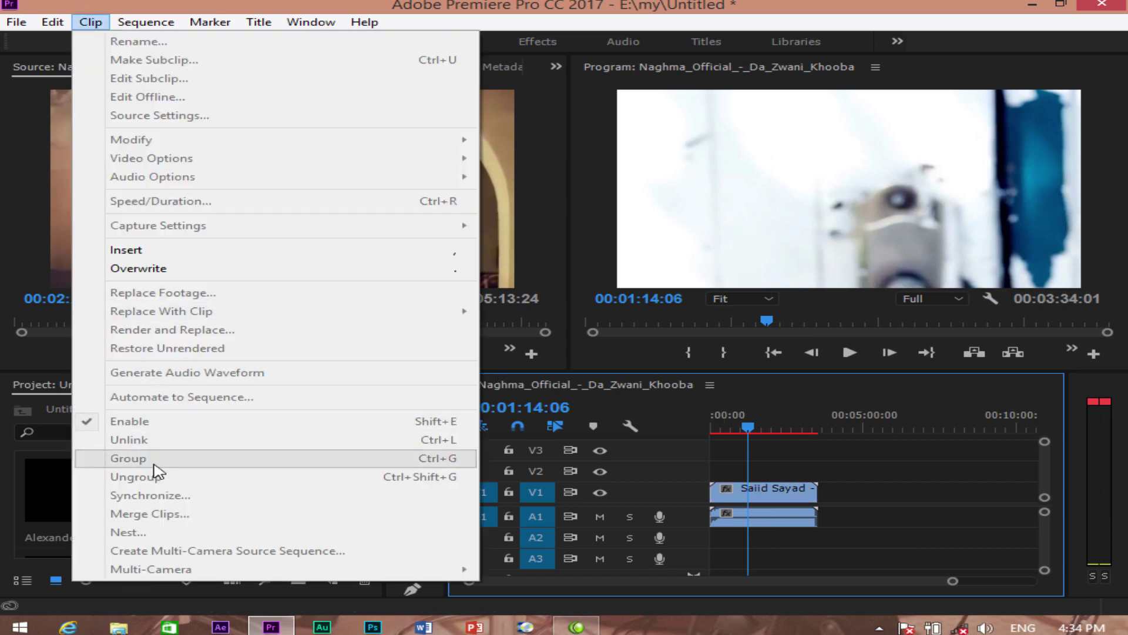
{"action": "left_click", "coordinate": [844, 517]}
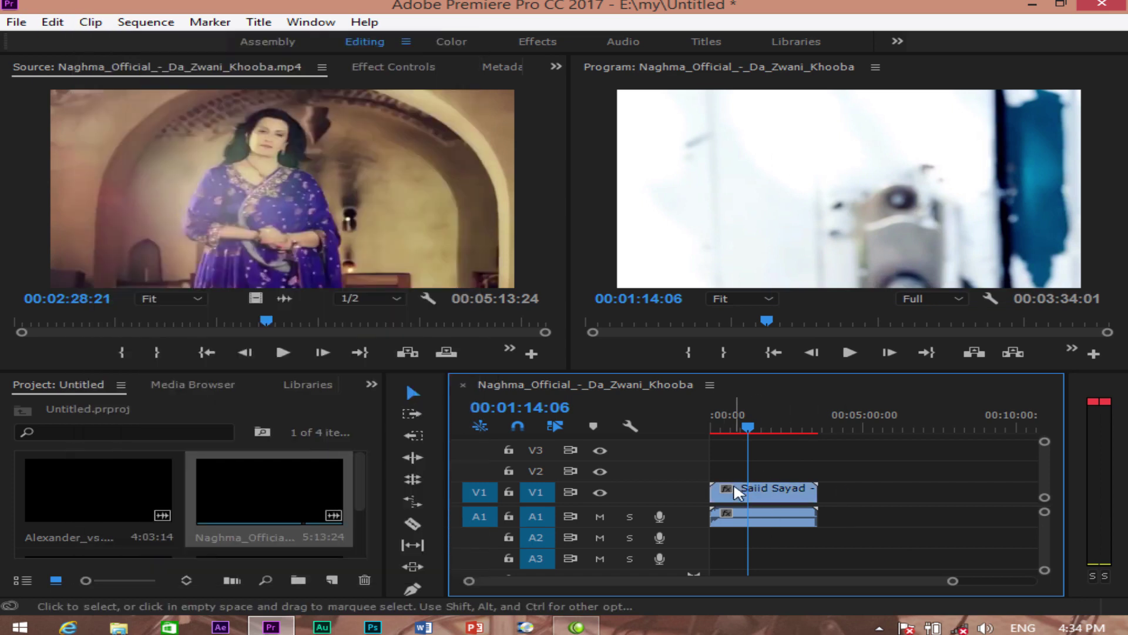
Split the V1 clip into several segments with the Razor tool and return to the Selection tool.
{"action": "key", "text": "c"}
{"action": "left_click", "coordinate": [759, 492]}
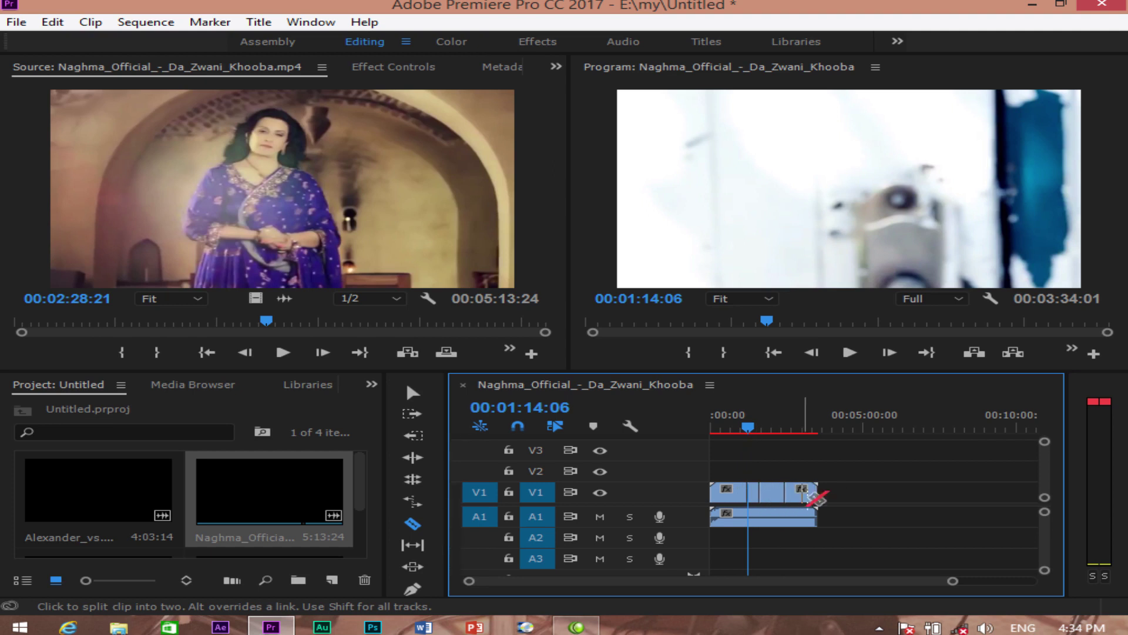
{"action": "left_click", "coordinate": [803, 493]}
{"action": "key", "text": "v"}
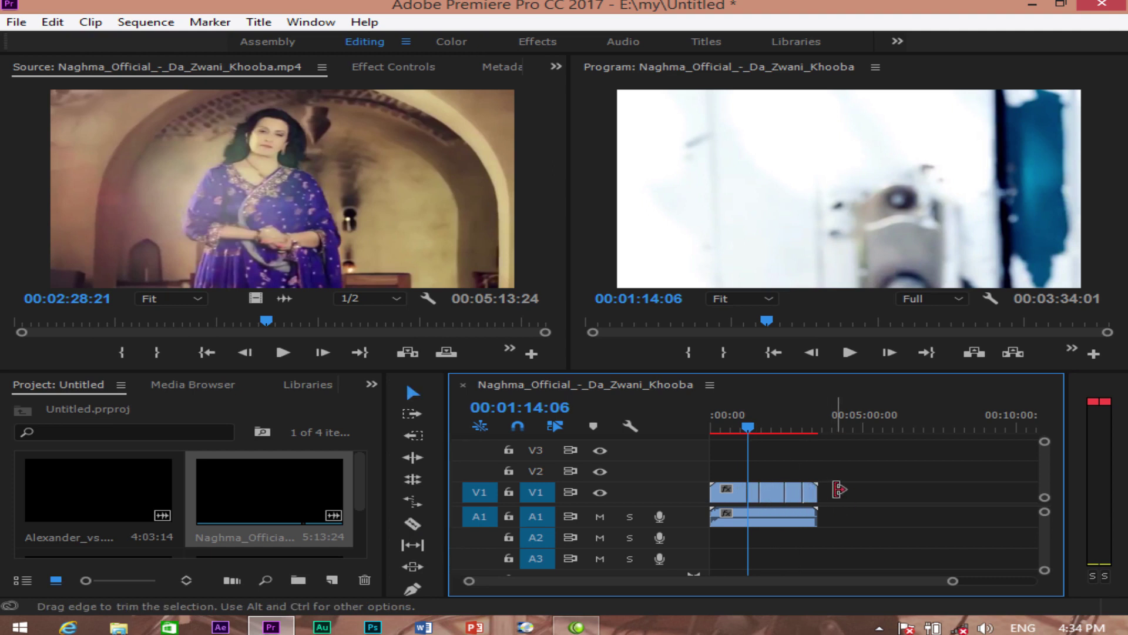
Play the sequence to 00:01:15:03, select the last two V1 segments and group them.
{"action": "left_click", "coordinate": [794, 493]}
{"action": "key", "text": "space"}
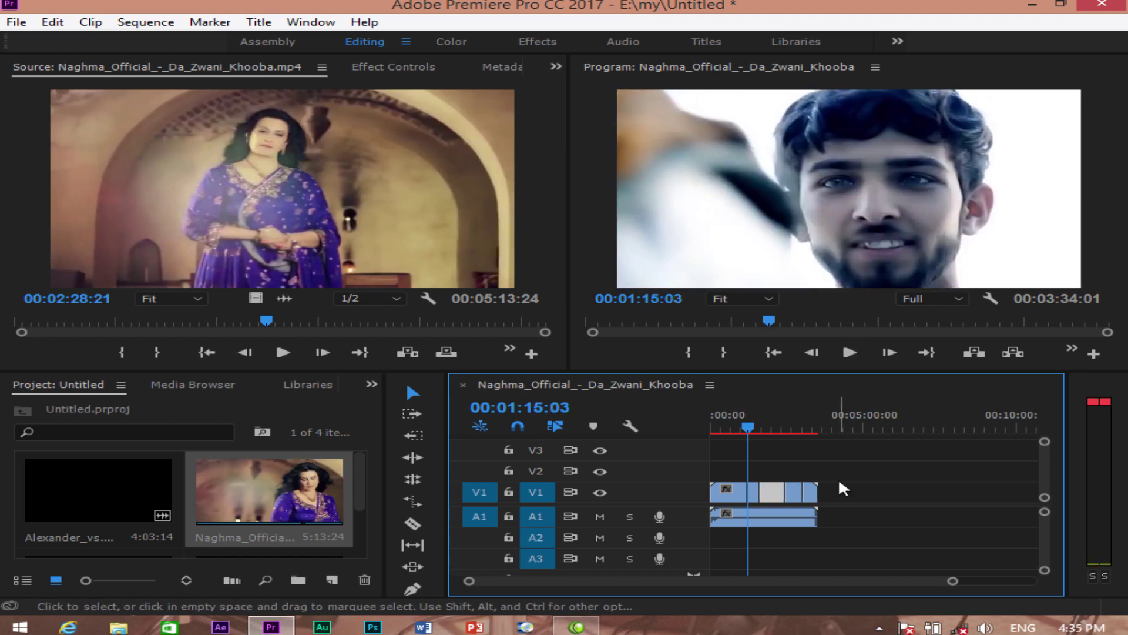
{"action": "left_click", "coordinate": [794, 492]}
{"action": "left_click", "coordinate": [83, 25]}
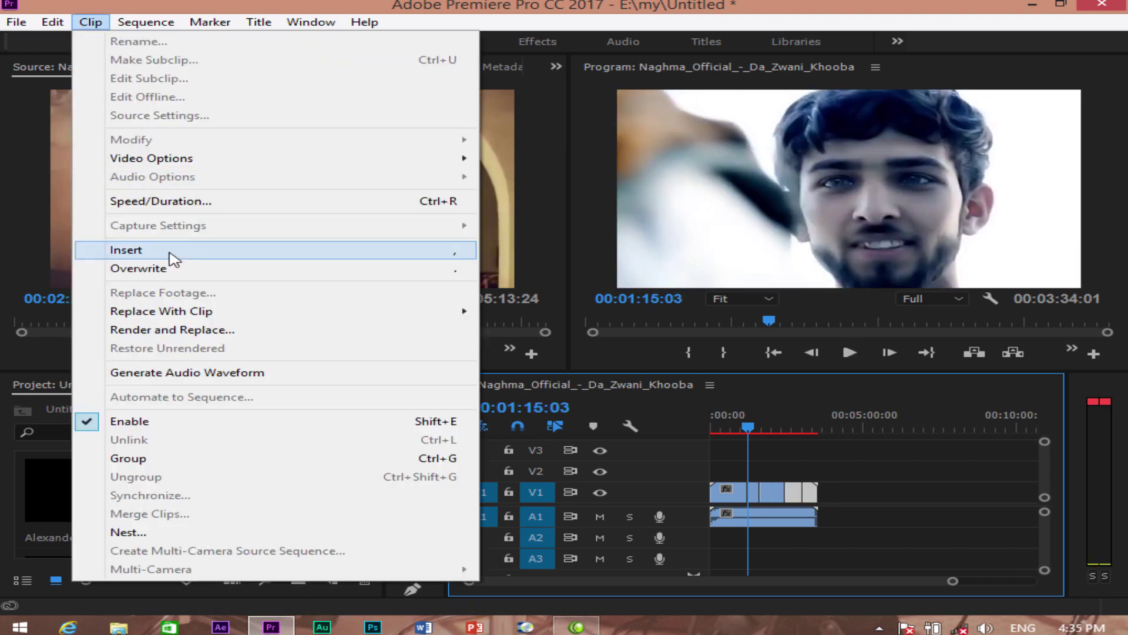
{"action": "left_click", "coordinate": [159, 461]}
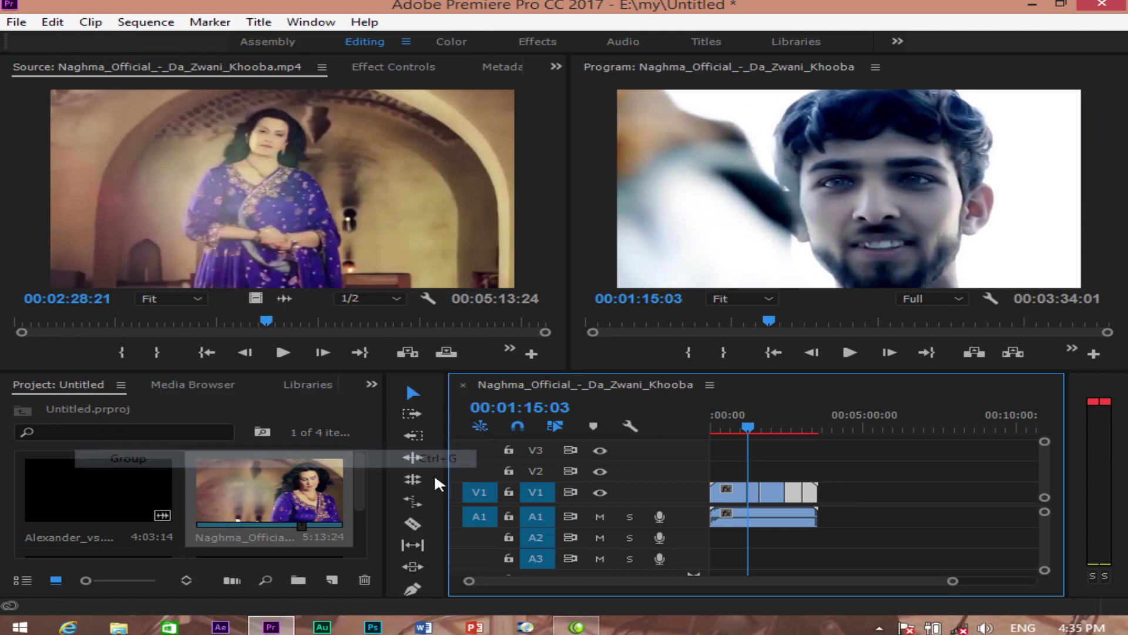
Move the grouped segments along V1 to around 00:05:00:00 and place the playhead on them at 00:05:03:03.
{"action": "left_click_drag", "start_coordinate": [811, 496], "coordinate": [881, 511]}
{"action": "left_click", "coordinate": [862, 428]}
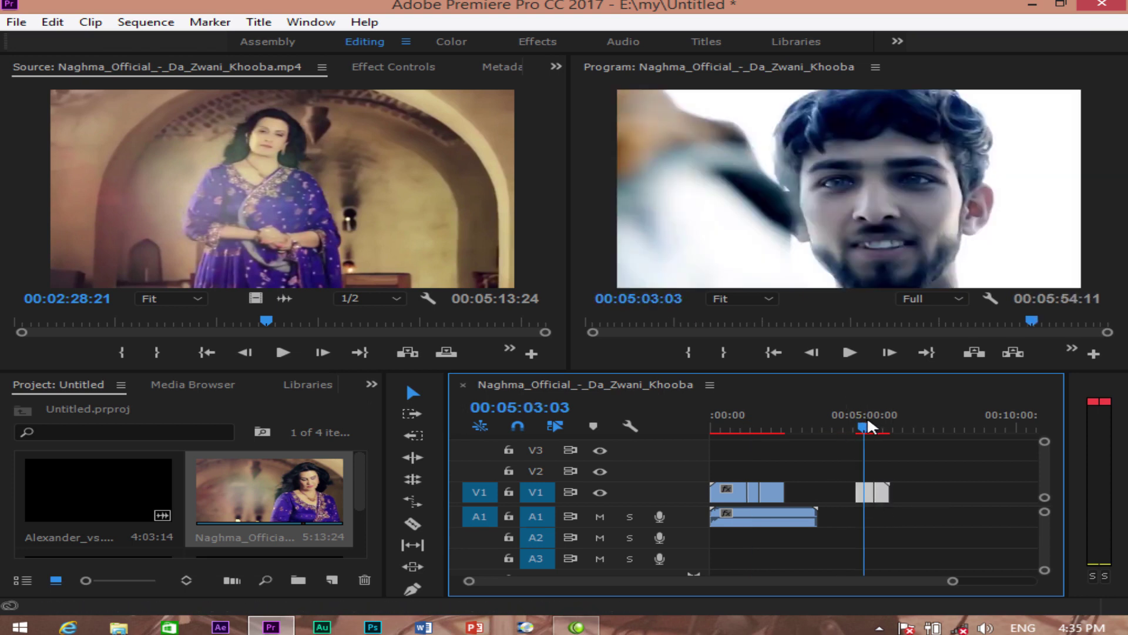
{"action": "left_click", "coordinate": [90, 21]}
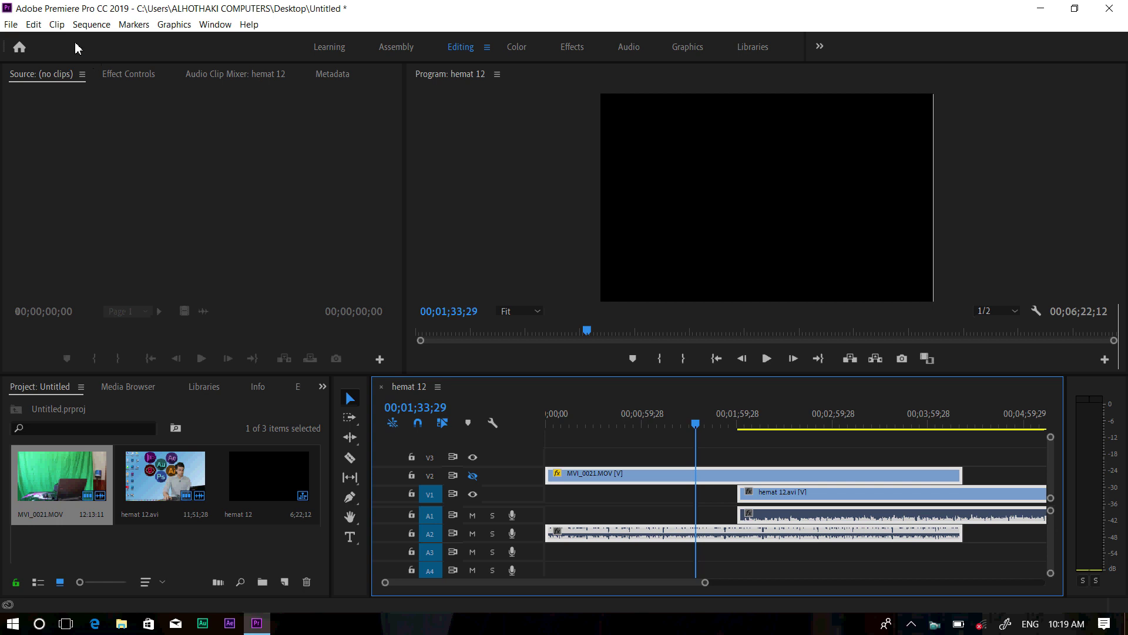
Turn on the V2 track output for MVI_0021.MOV, select both clips with their audio and scrub to 00;01;42;20.
{"action": "left_click", "coordinate": [58, 26]}
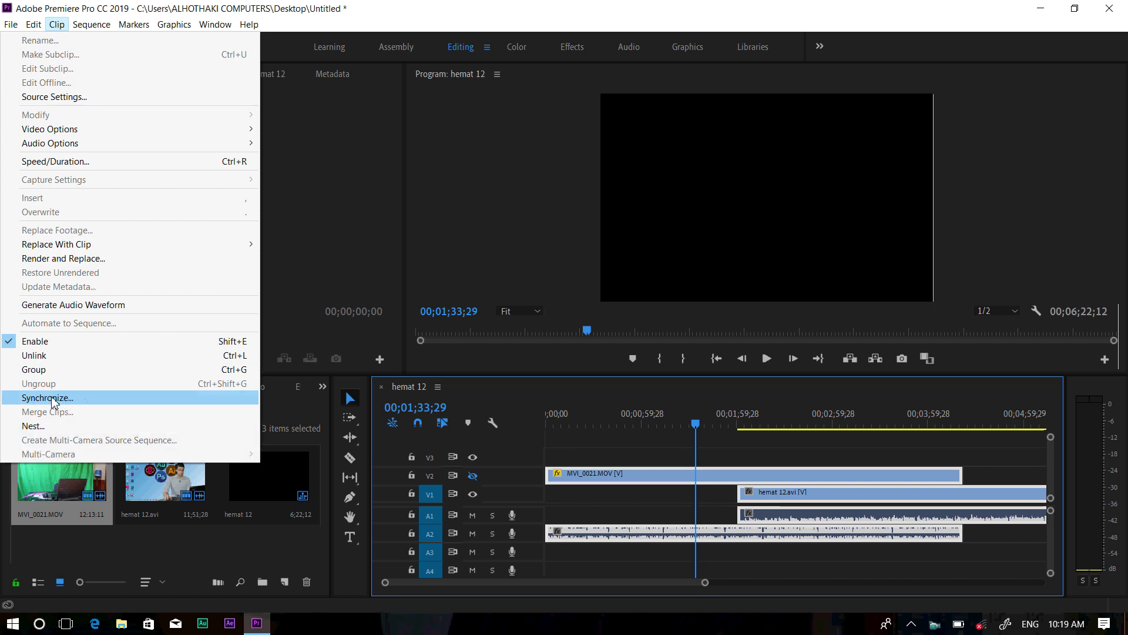
{"action": "left_click", "coordinate": [658, 457]}
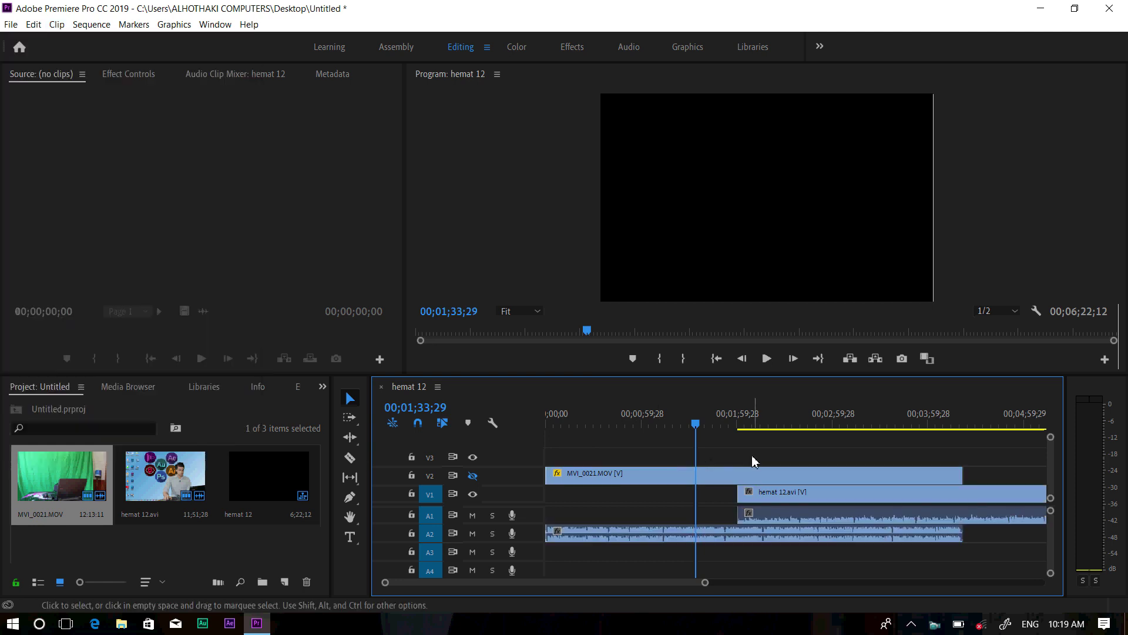
{"action": "left_click_drag", "start_coordinate": [704, 425], "coordinate": [695, 425]}
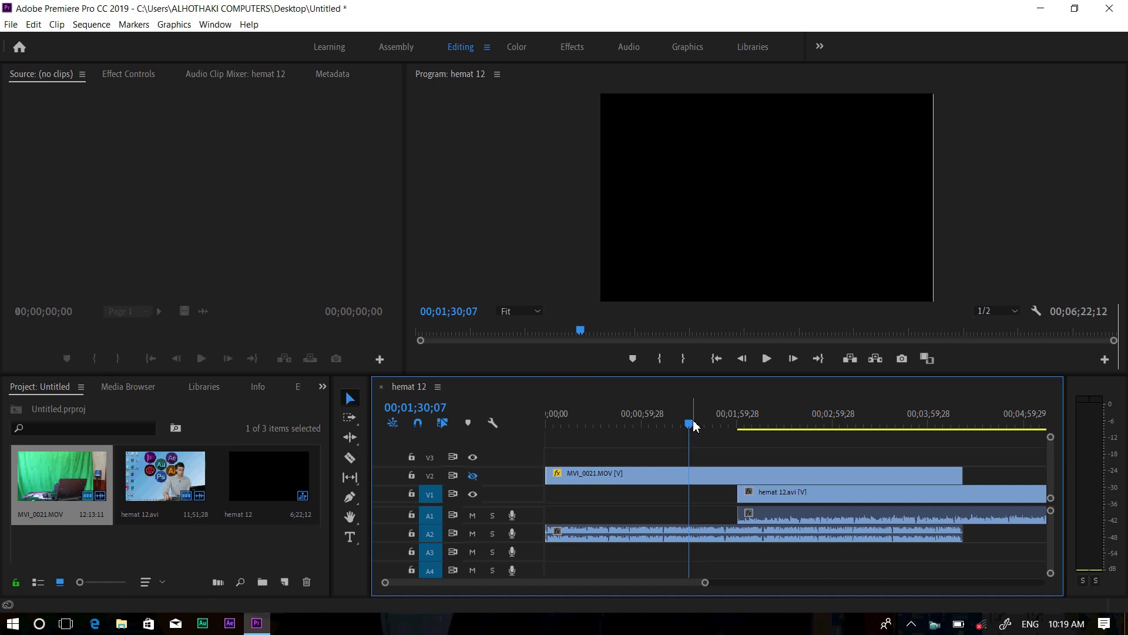
{"action": "left_click", "coordinate": [471, 475]}
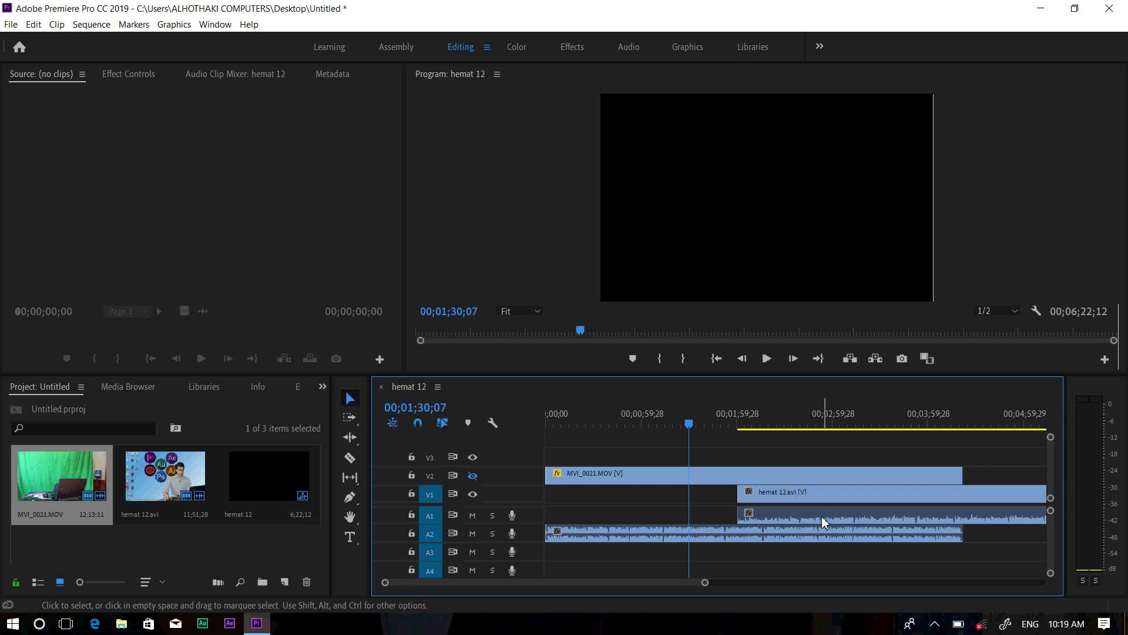
{"action": "left_click_drag", "start_coordinate": [773, 451], "coordinate": [780, 498]}
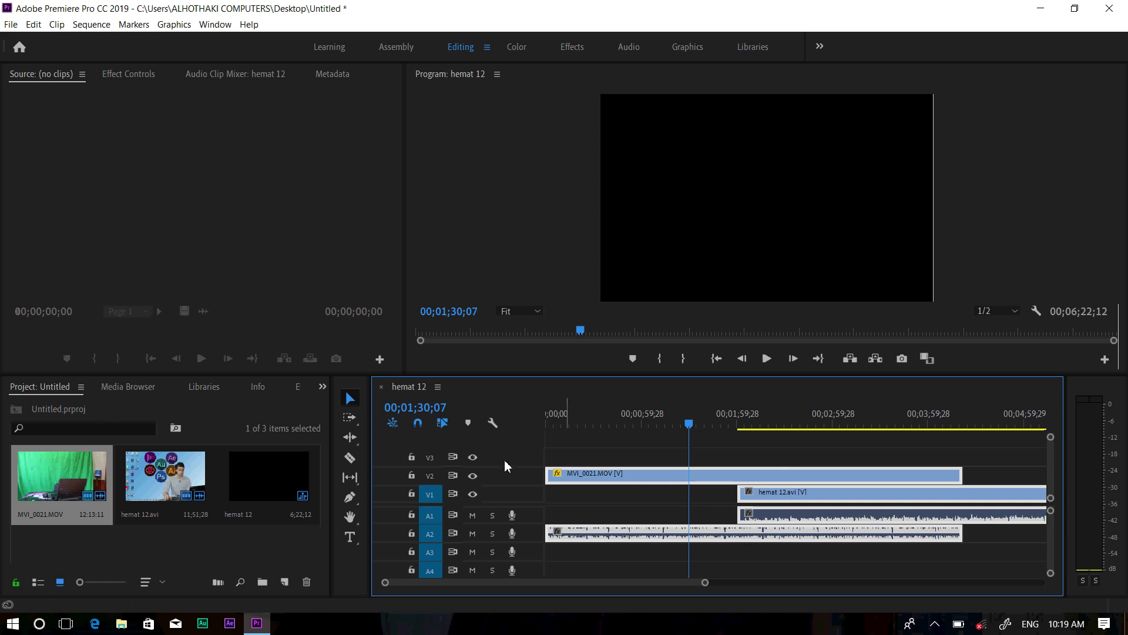
{"action": "left_click", "coordinate": [473, 475]}
{"action": "left_click_drag", "start_coordinate": [685, 424], "coordinate": [698, 425]}
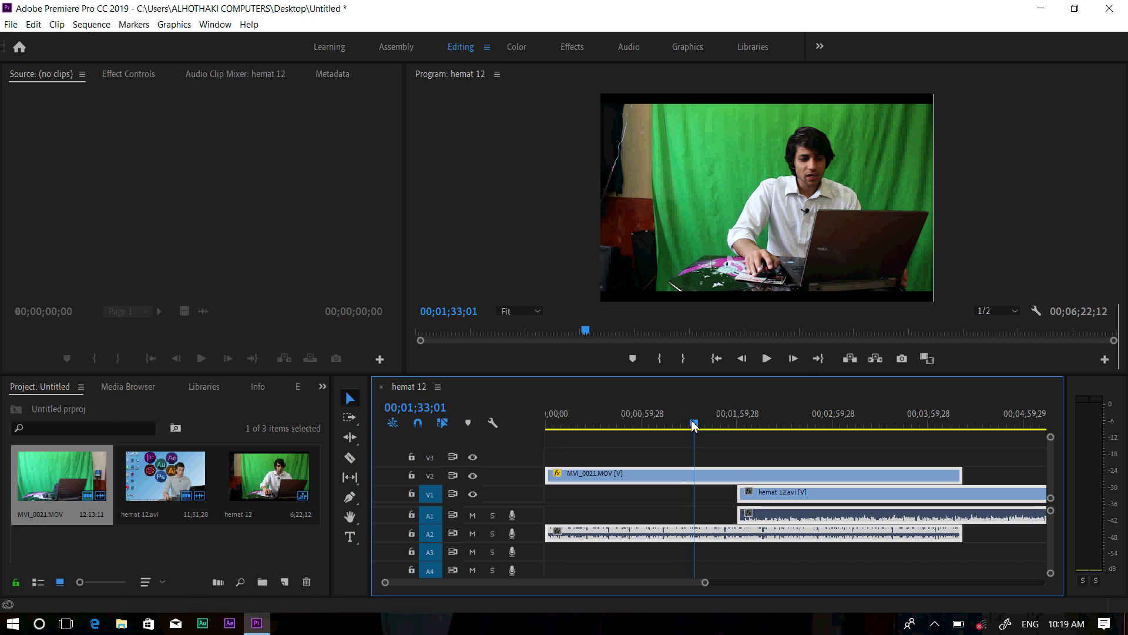
{"action": "left_click_drag", "start_coordinate": [694, 424], "coordinate": [710, 425]}
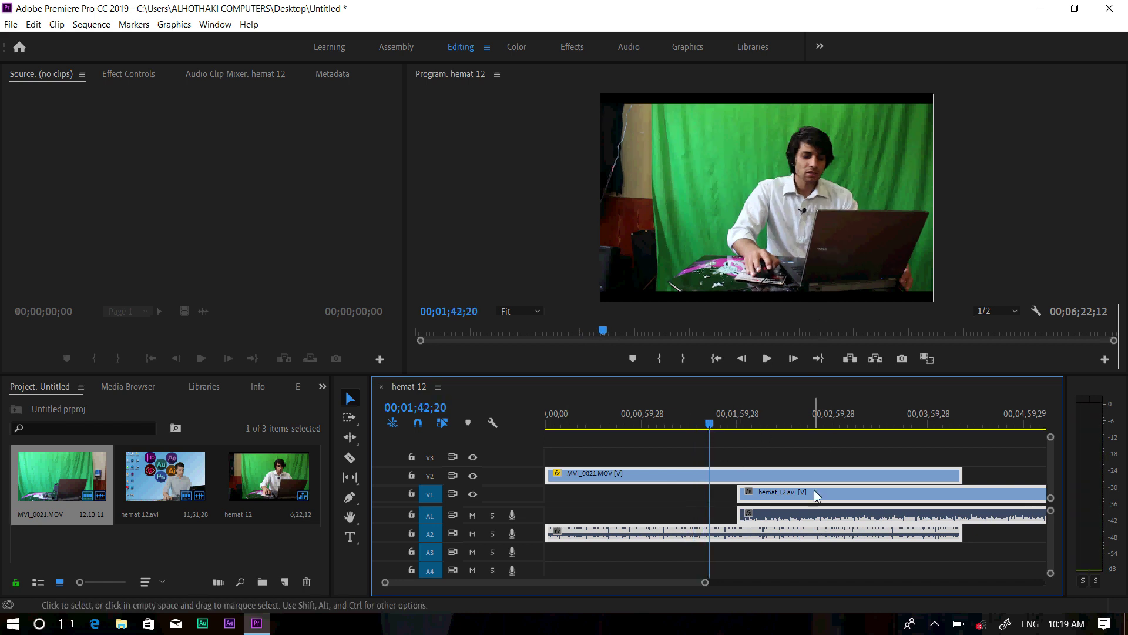
Synchronize the MVI_0021.MOV and hemat 12.avi clips by audio, using track channel 1.
{"action": "left_click_drag", "start_coordinate": [746, 494], "coordinate": [785, 558]}
{"action": "left_click", "coordinate": [766, 496]}
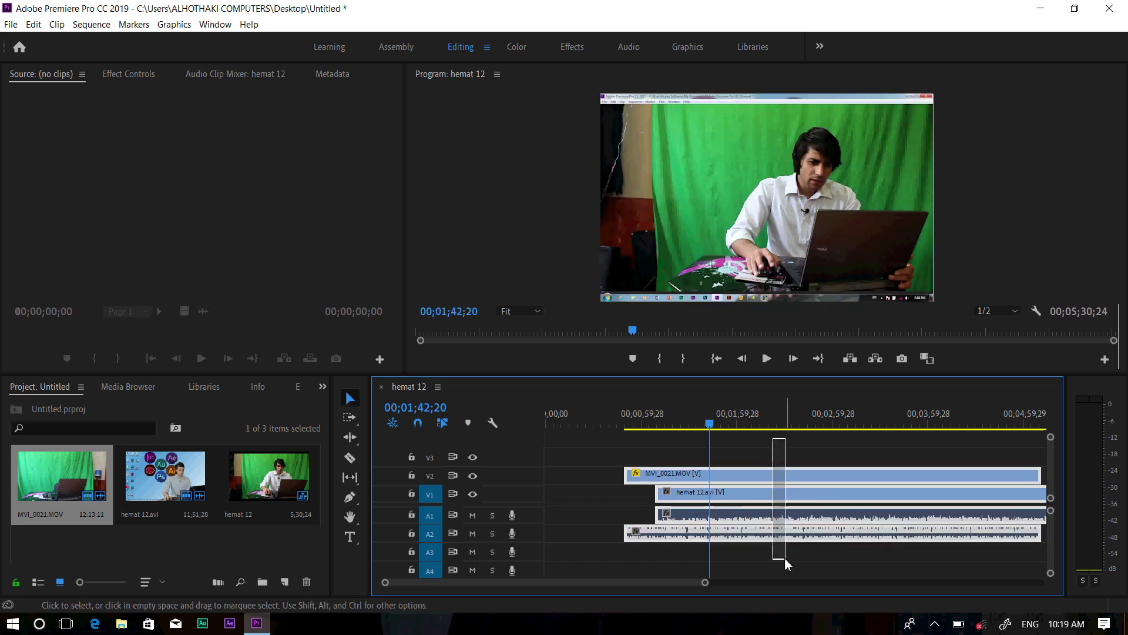
{"action": "left_click", "coordinate": [57, 24]}
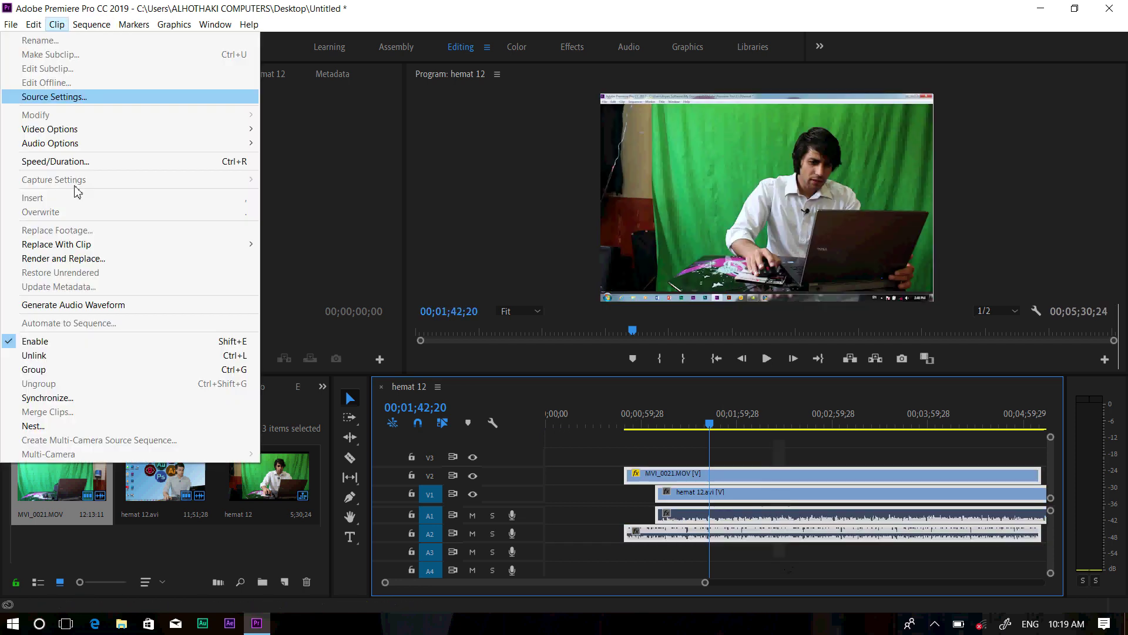
{"action": "left_click", "coordinate": [44, 400]}
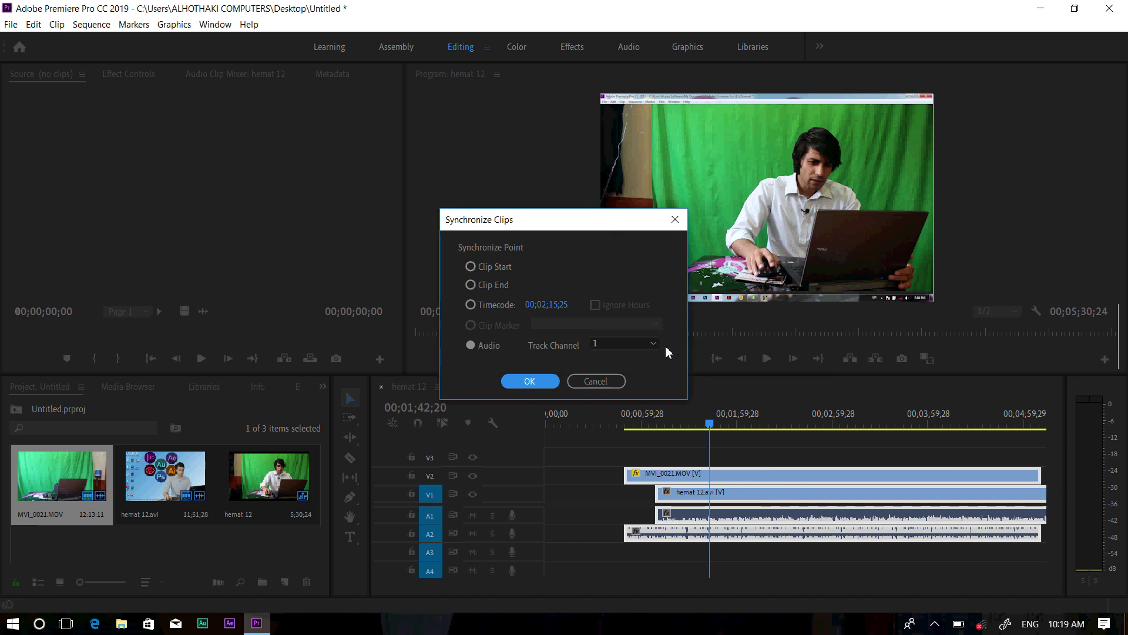
{"action": "left_click", "coordinate": [528, 382]}
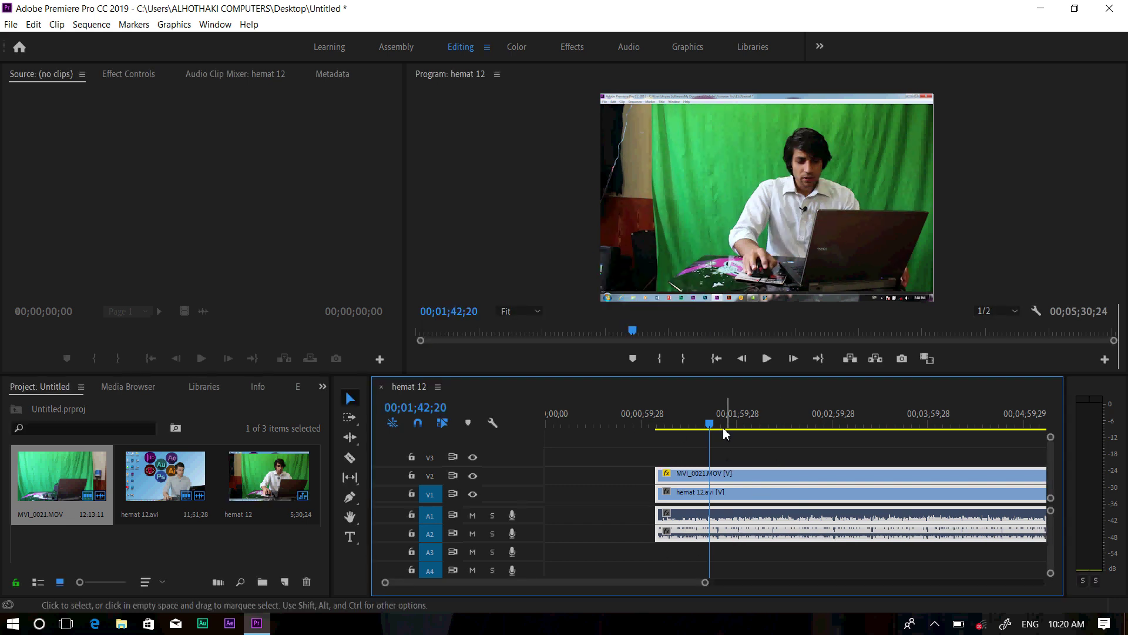
Scrub the synchronized clips to 00;01;37;19 and delete the empty gap before them on the timeline.
{"action": "left_click_drag", "start_coordinate": [710, 423], "coordinate": [716, 423]}
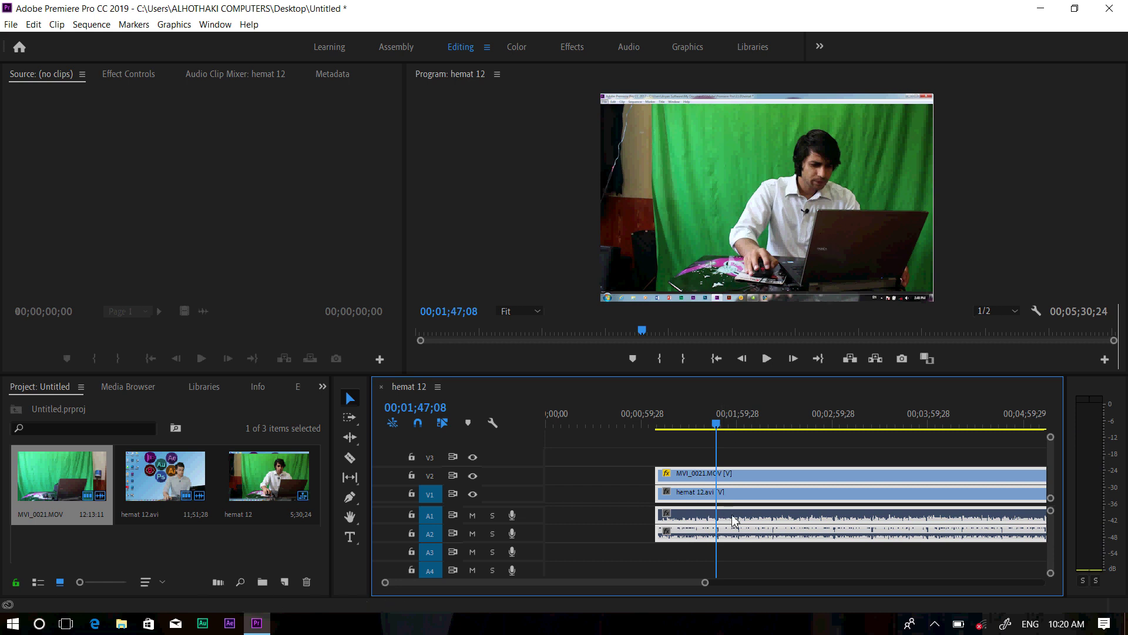
{"action": "left_click_drag", "start_coordinate": [708, 424], "coordinate": [701, 427]}
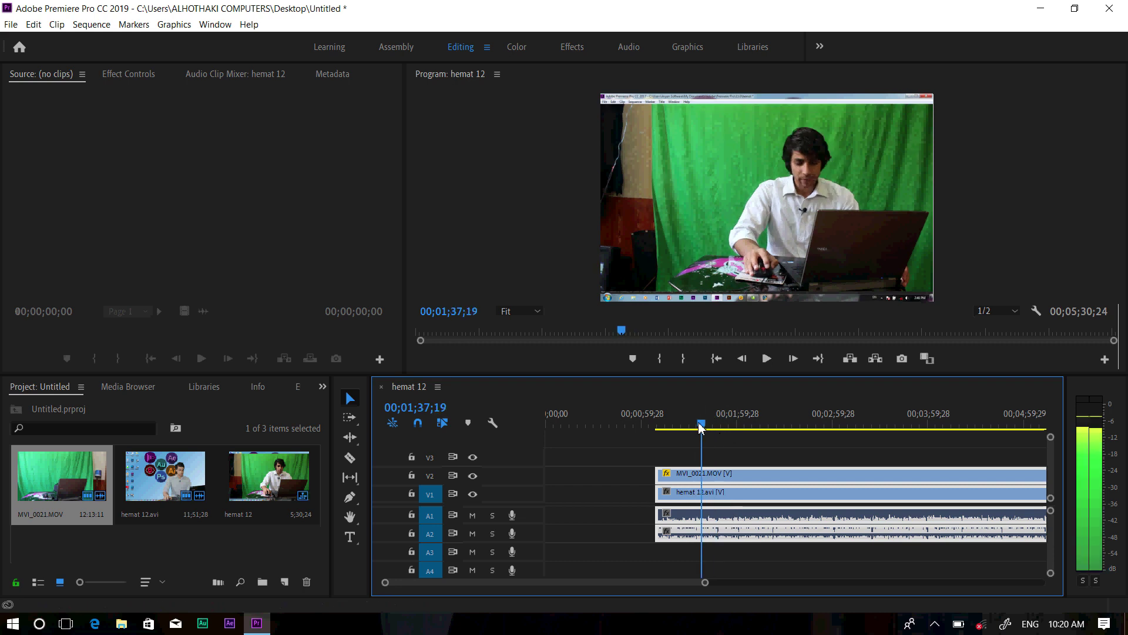
{"action": "left_click", "coordinate": [640, 478]}
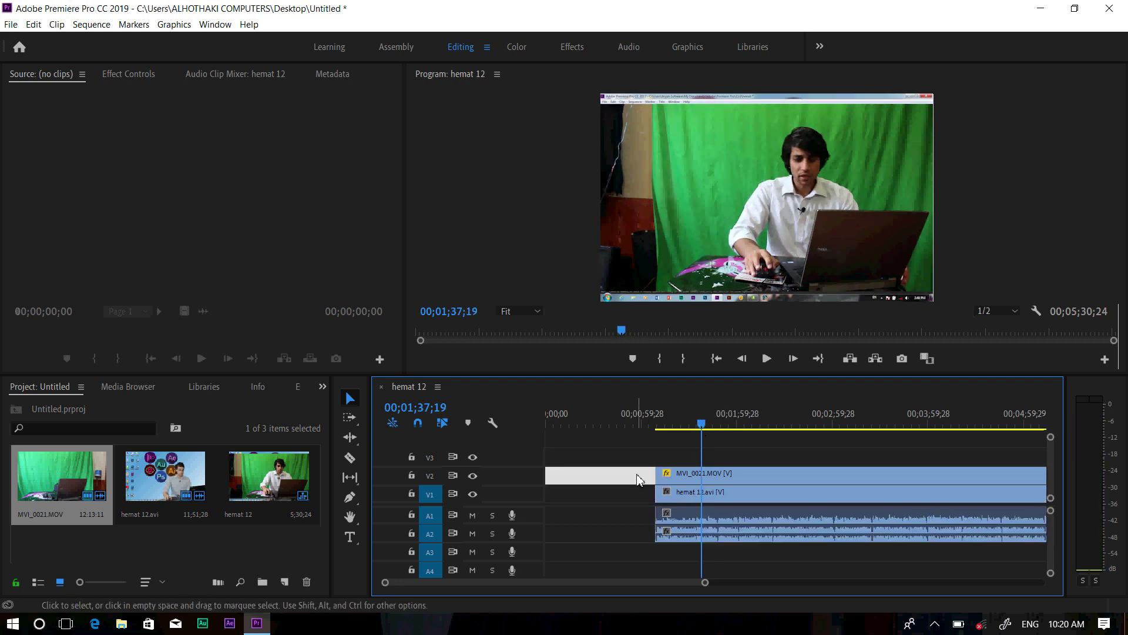
{"action": "key", "text": "Delete"}
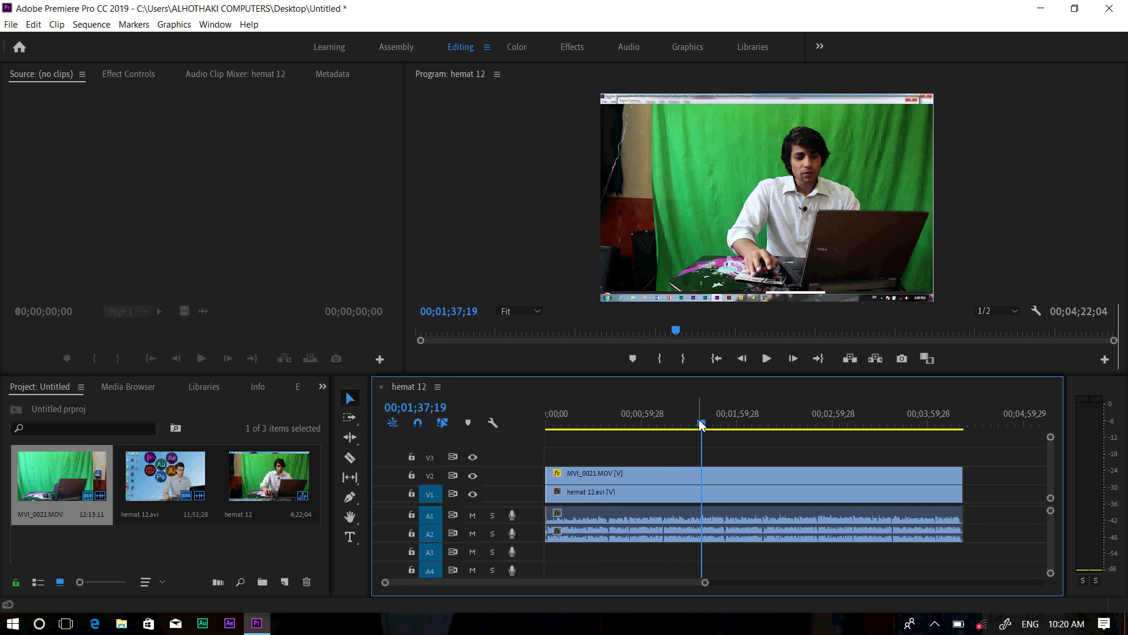
Review the aligned clips from the sequence start to 00;01;20;17 and clear the selection.
{"action": "key", "text": "Home"}
{"action": "left_click", "coordinate": [614, 494]}
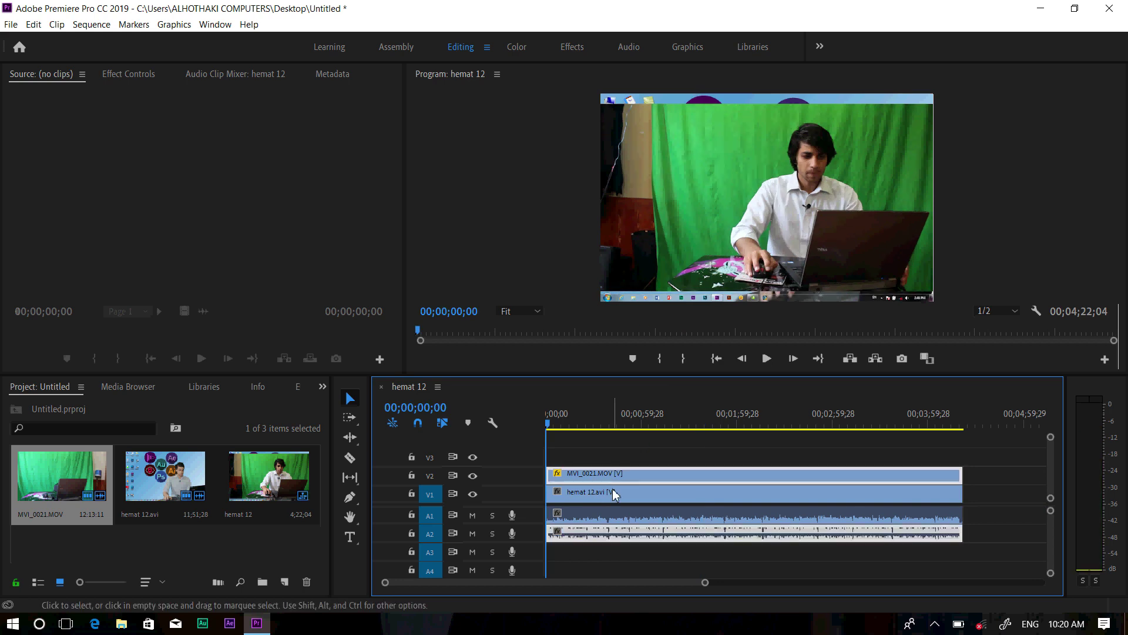
{"action": "left_click", "coordinate": [57, 24]}
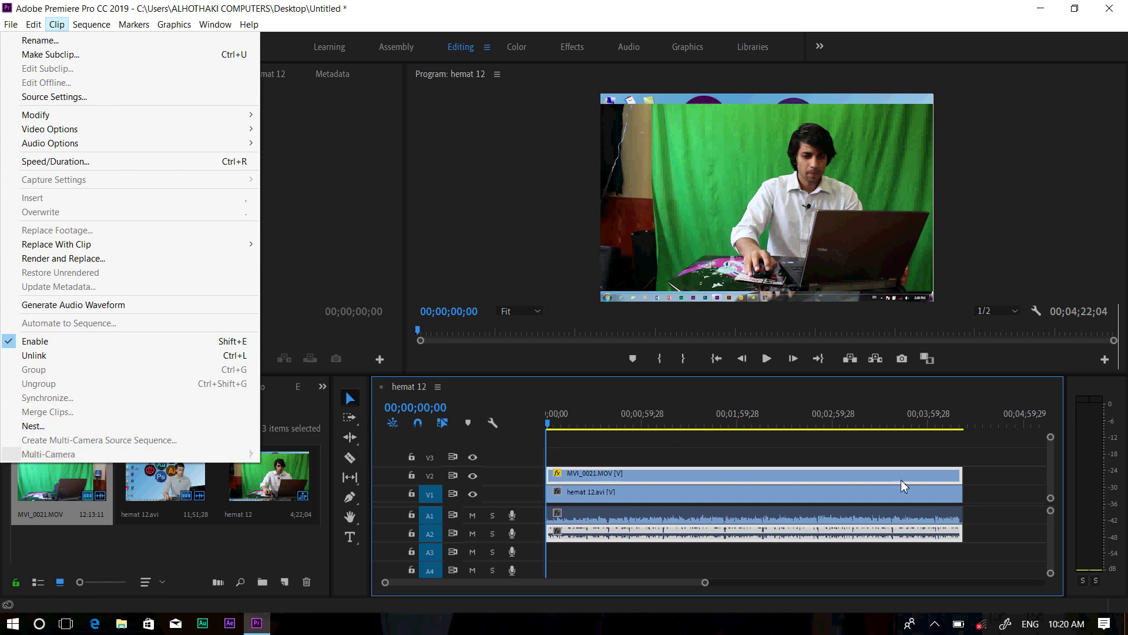
{"action": "left_click", "coordinate": [1004, 474]}
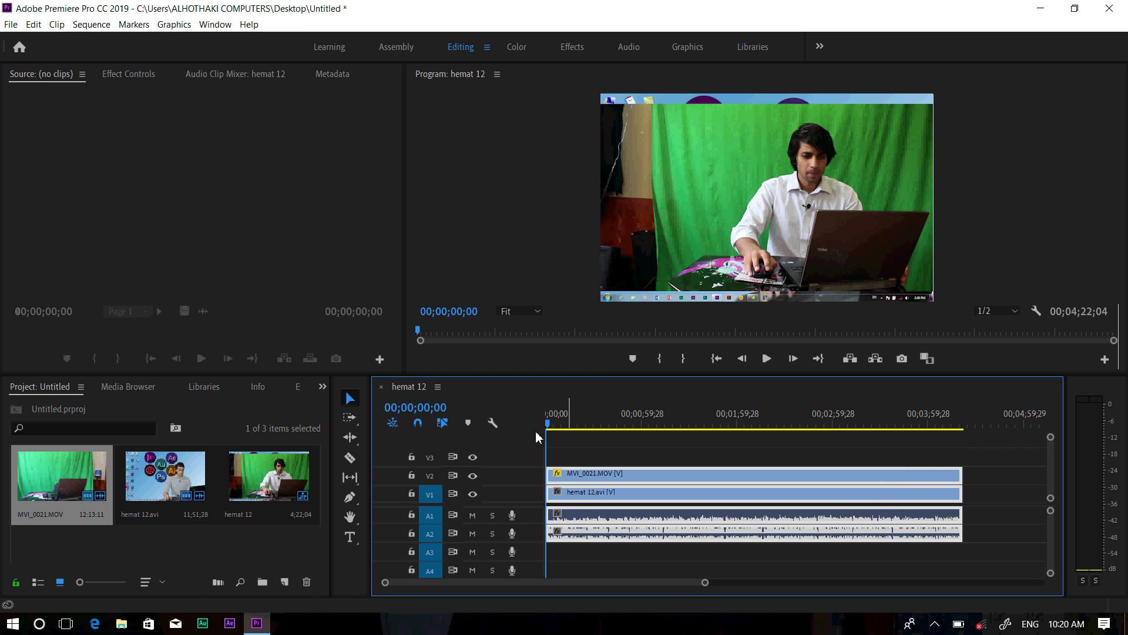
{"action": "left_click", "coordinate": [551, 418]}
{"action": "left_click_drag", "start_coordinate": [568, 430], "coordinate": [673, 424]}
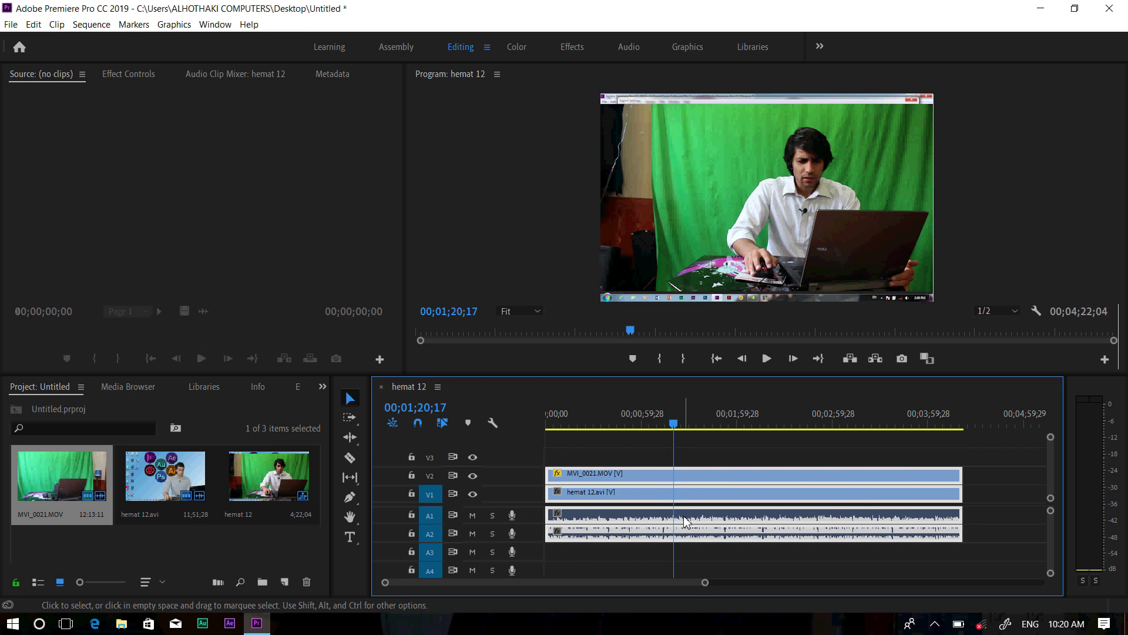
{"action": "left_click", "coordinate": [734, 461]}
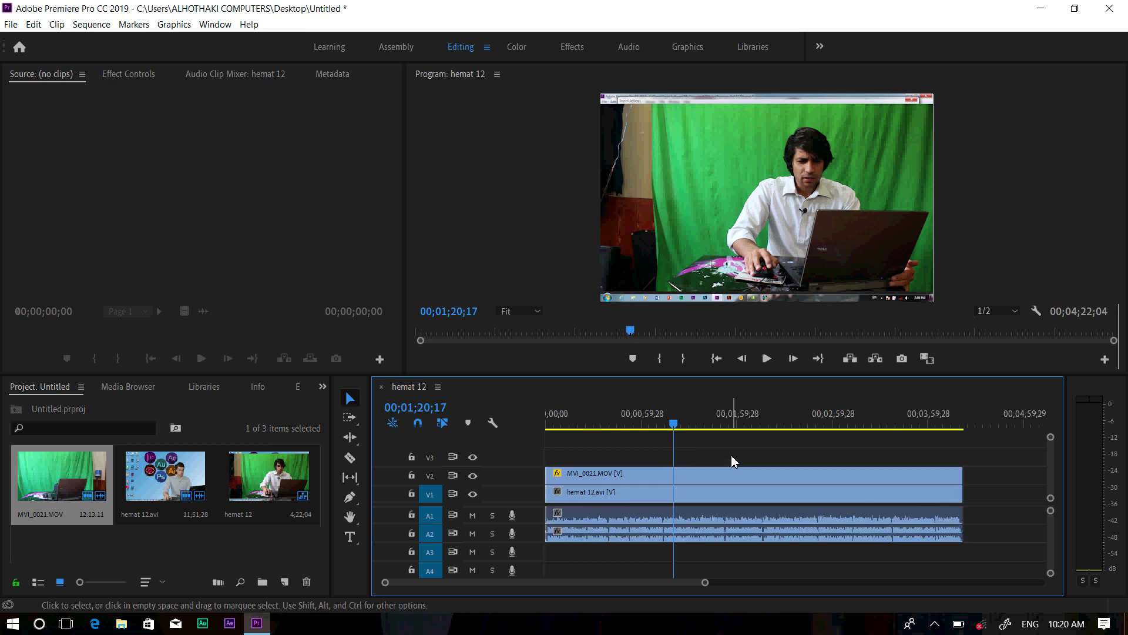
Unlink the hemat 12.avi clip on V1 and delete its audio from A1.
{"action": "left_click", "coordinate": [715, 521]}
{"action": "right_click", "coordinate": [710, 500]}
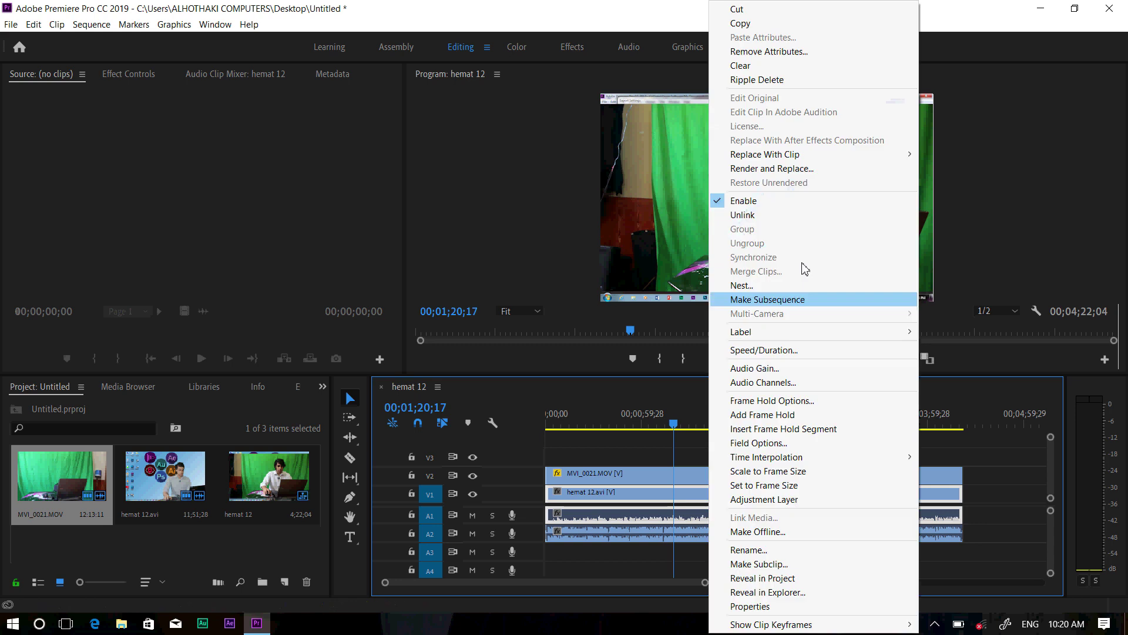
{"action": "left_click", "coordinate": [832, 215]}
{"action": "left_click", "coordinate": [726, 517]}
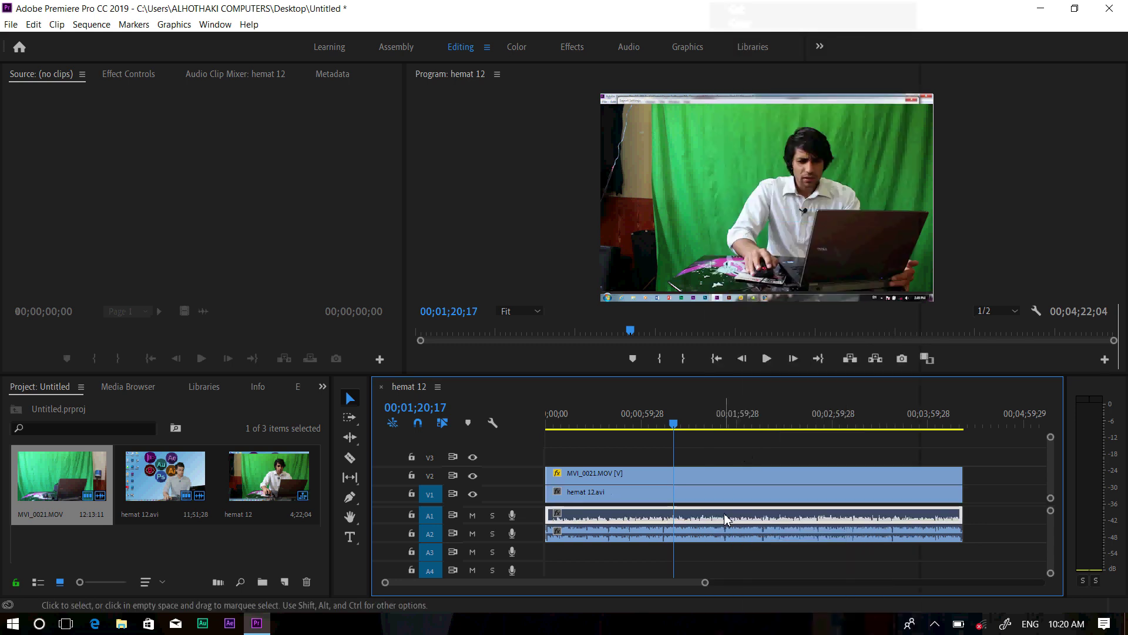
{"action": "key", "text": "Delete"}
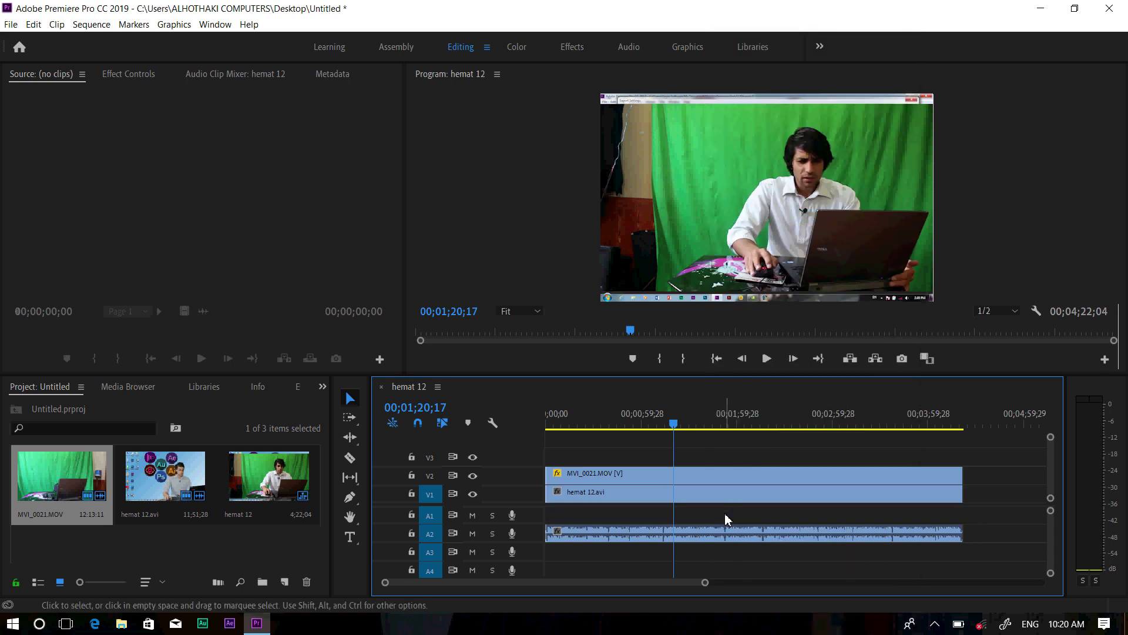
Move the MVI_0021.MOV audio up to A1 and nest all the clips as Nested Sequence 01.
{"action": "left_click_drag", "start_coordinate": [728, 530], "coordinate": [728, 515]}
{"action": "left_click_drag", "start_coordinate": [674, 427], "coordinate": [659, 427]}
{"action": "left_click_drag", "start_coordinate": [723, 451], "coordinate": [730, 569]}
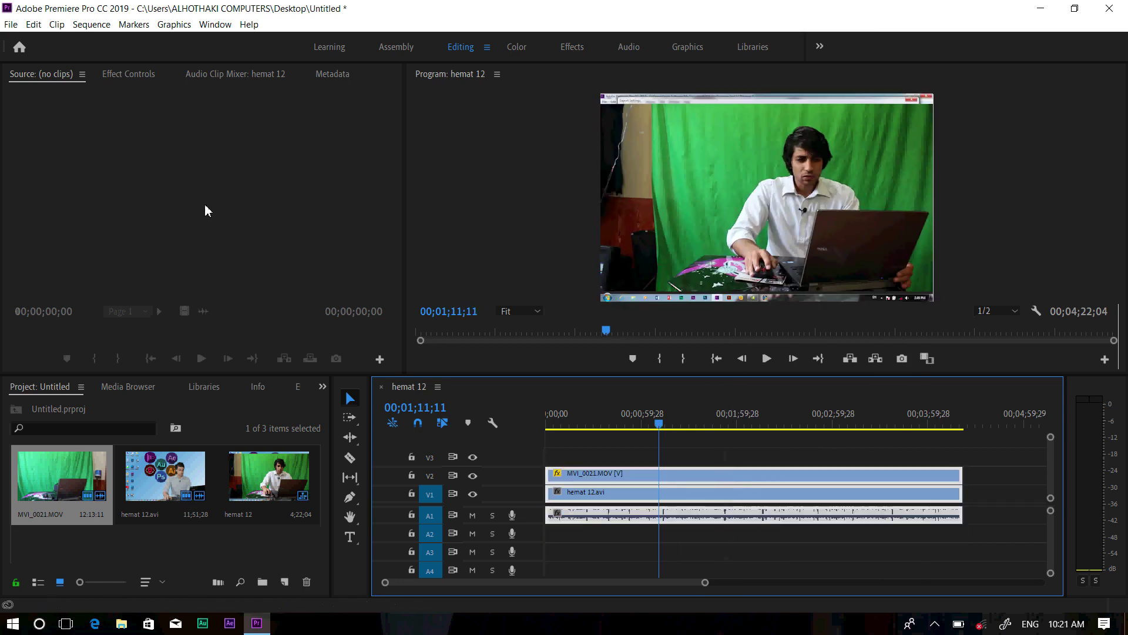
{"action": "left_click", "coordinate": [56, 24]}
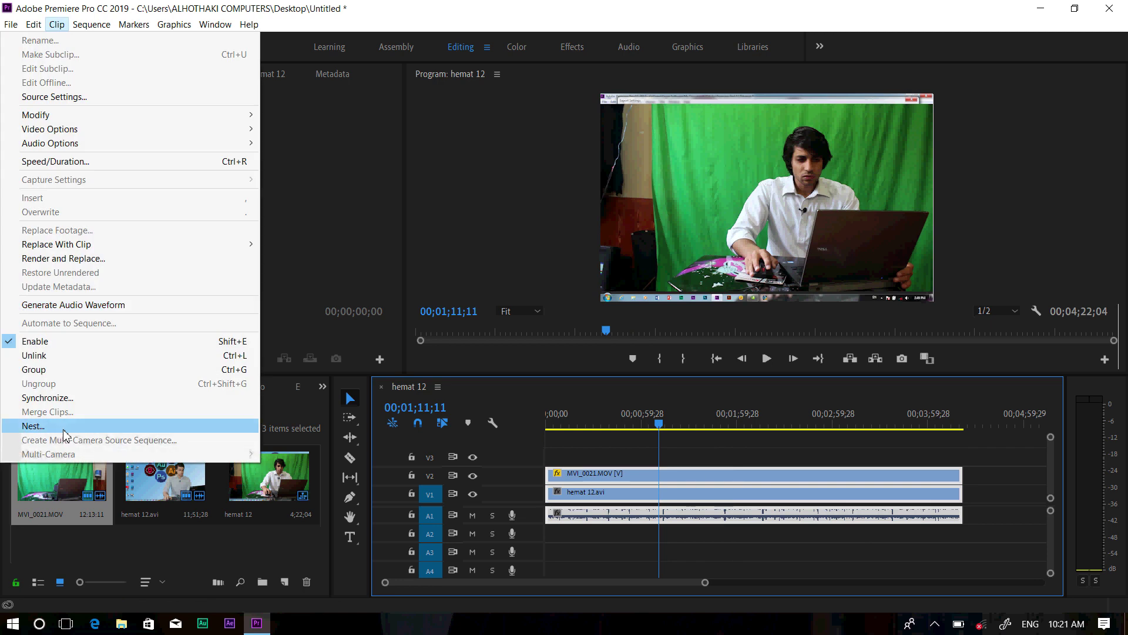
{"action": "left_click", "coordinate": [35, 425]}
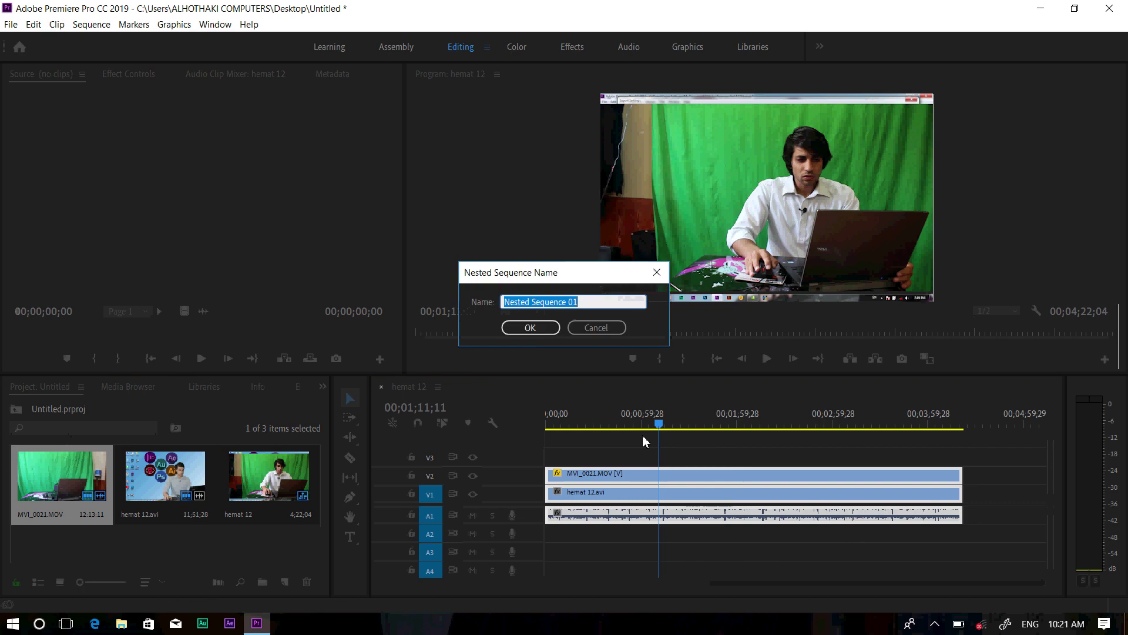
{"action": "left_click", "coordinate": [529, 327]}
{"action": "left_click", "coordinate": [696, 492]}
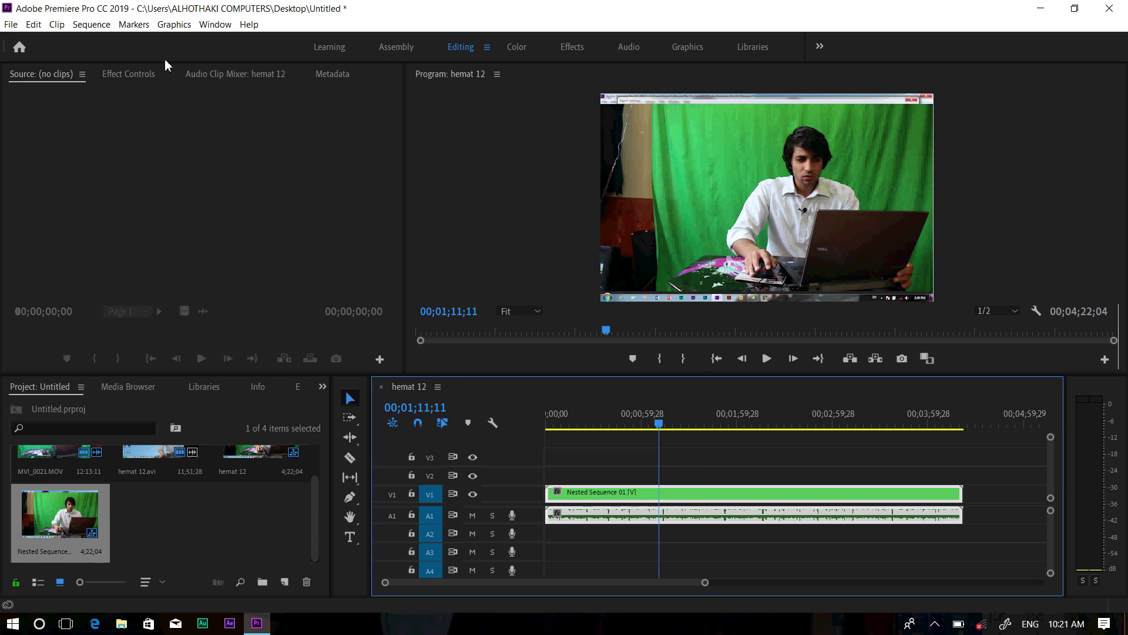
Enable multi-camera on the Nested Sequence 01 clip.
{"action": "left_click", "coordinate": [58, 25]}
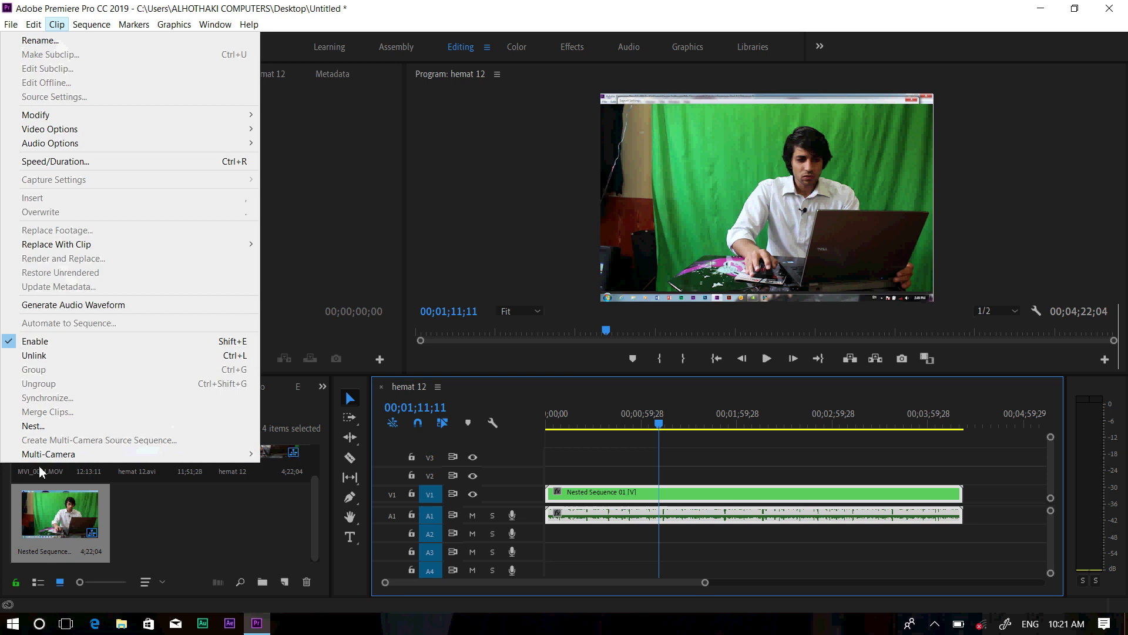
{"action": "mouse_move", "coordinate": [39, 462]}
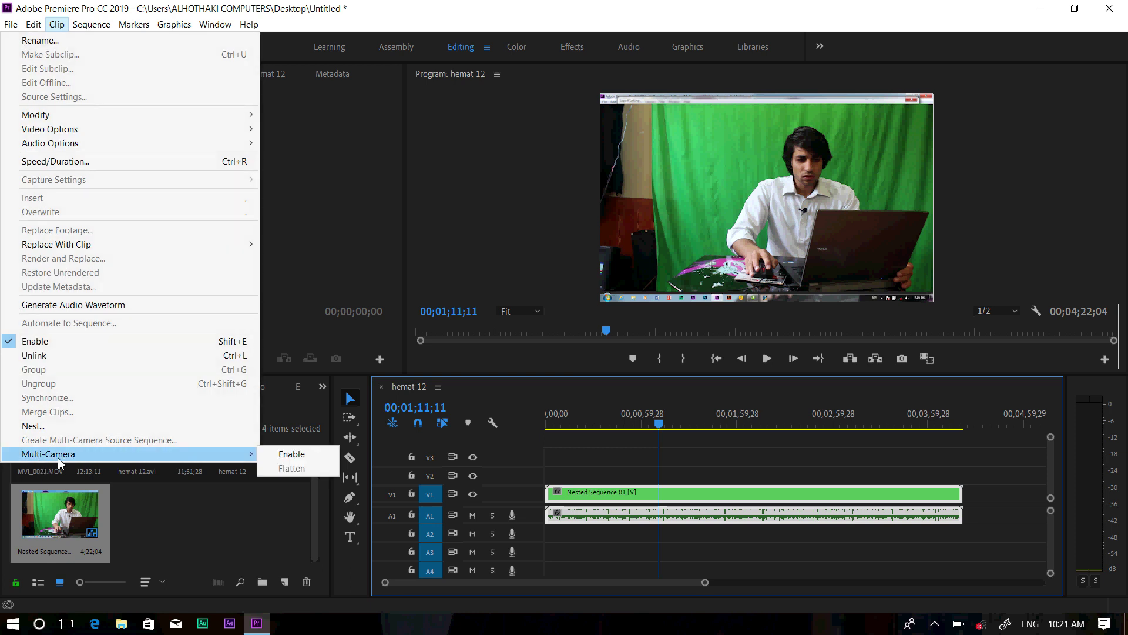
{"action": "left_click", "coordinate": [291, 454]}
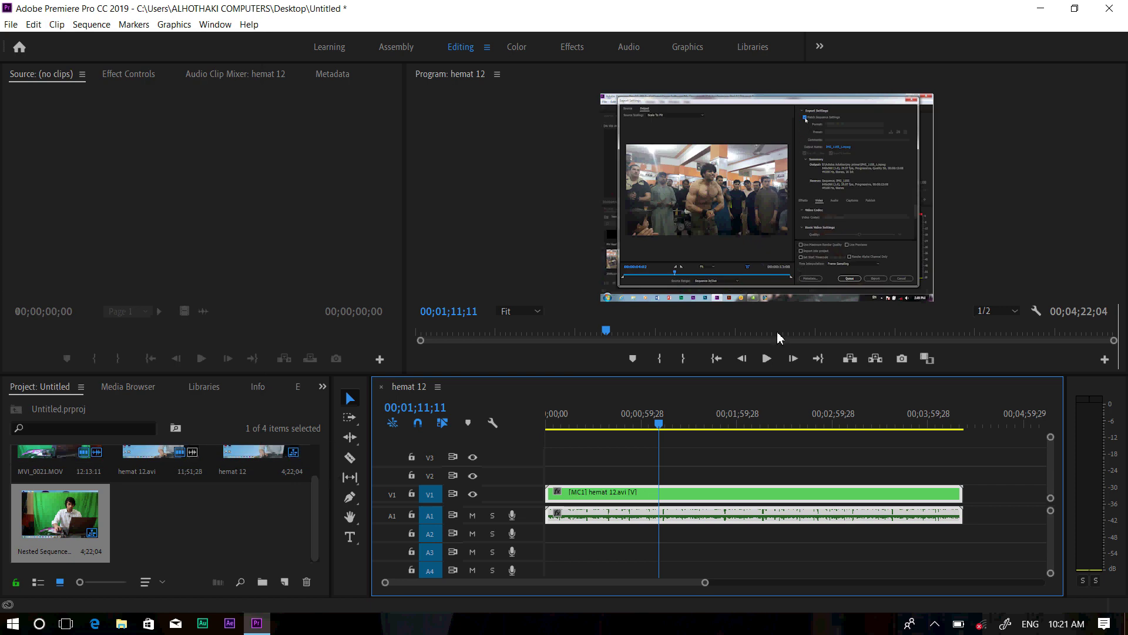
Move the playhead to 00;00;01;25 and switch the Program monitor to the Multi-Camera view.
{"action": "left_click_drag", "start_coordinate": [659, 424], "coordinate": [550, 423]}
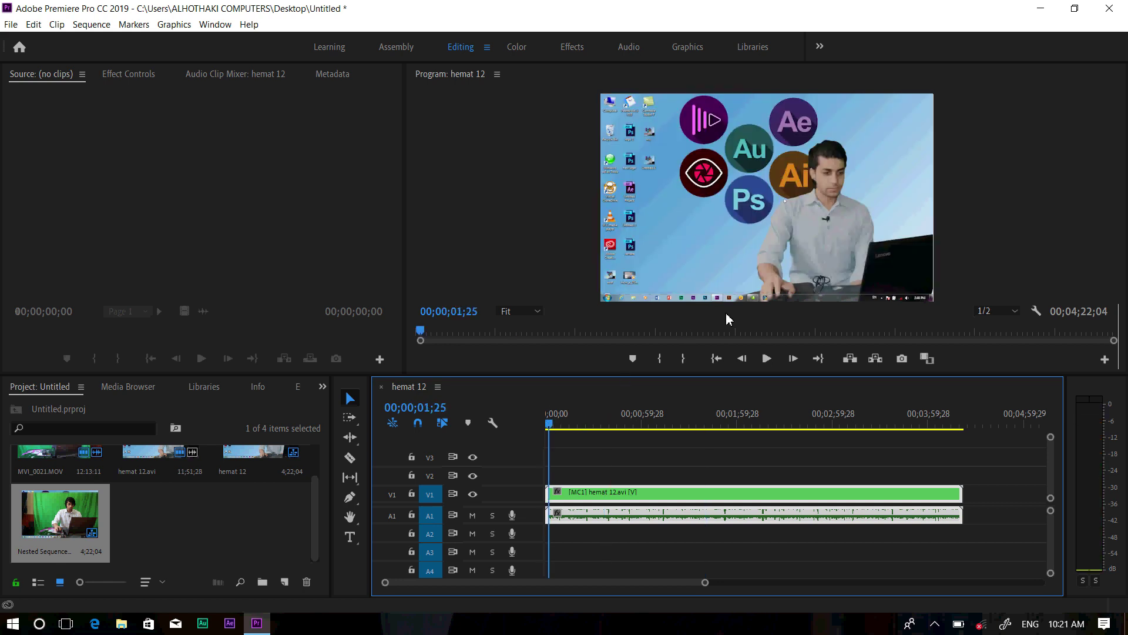
{"action": "left_click", "coordinate": [1036, 311]}
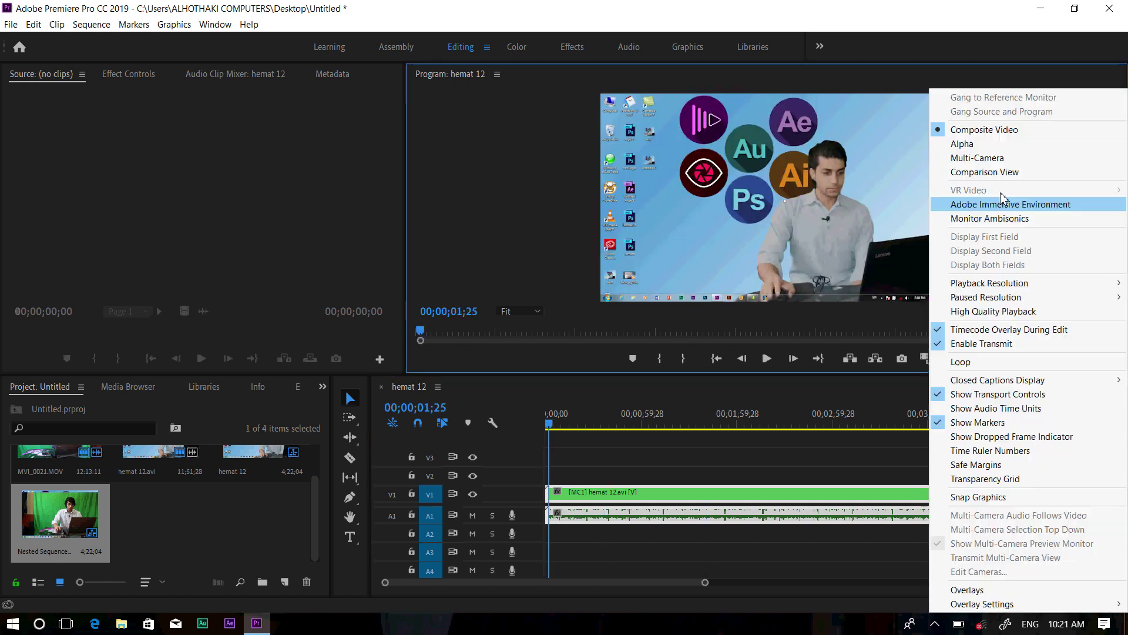
{"action": "left_click", "coordinate": [977, 158]}
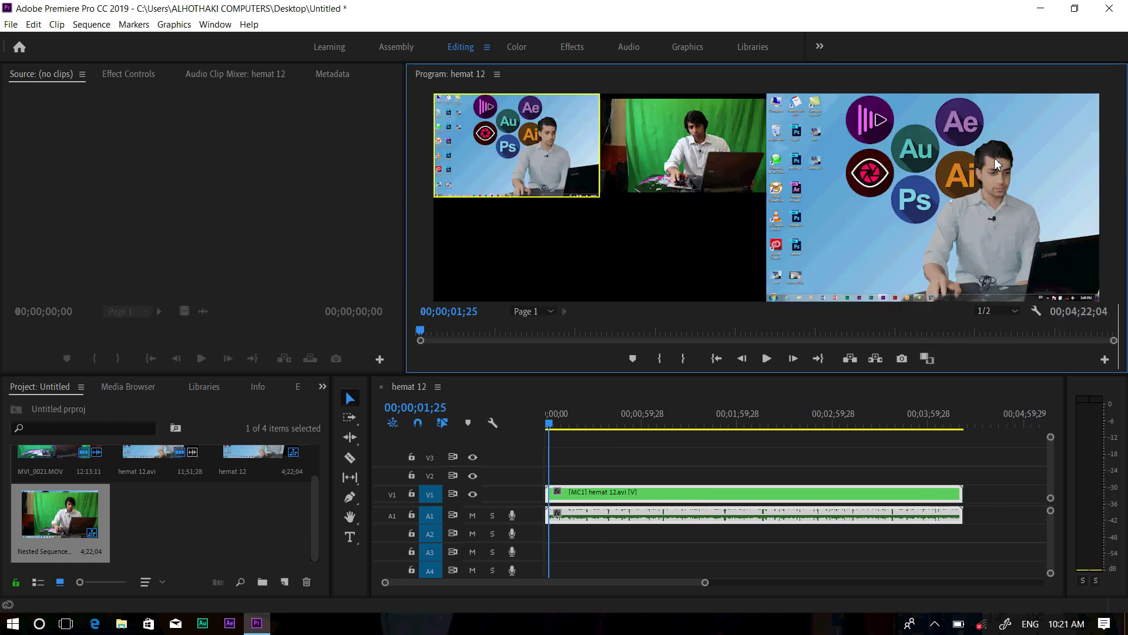
Try switching the active camera angle back and forth between MVI_0021.MOV and hemat 12.avi.
{"action": "left_click", "coordinate": [664, 159]}
{"action": "left_click", "coordinate": [563, 147]}
{"action": "key", "text": "2"}
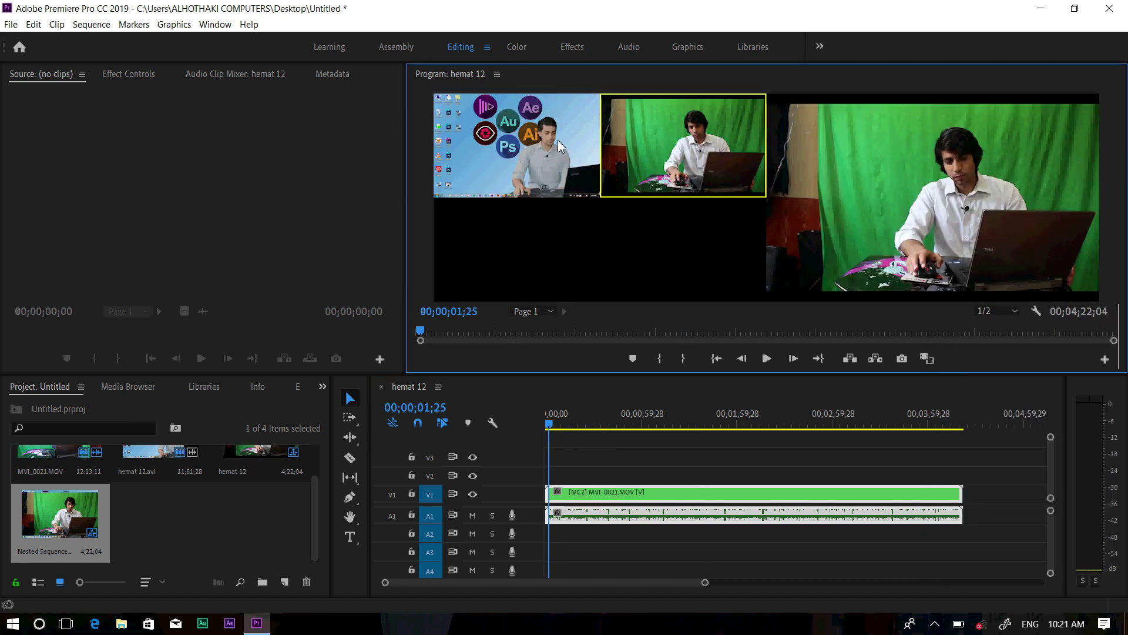
{"action": "left_click", "coordinate": [562, 147]}
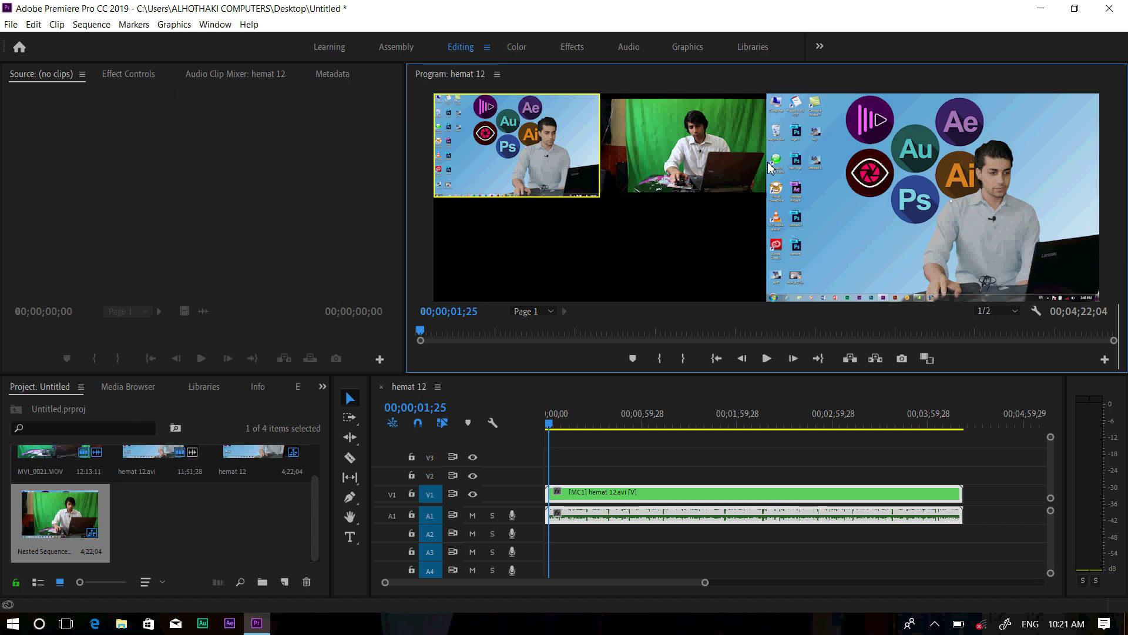
{"action": "left_click", "coordinate": [708, 172]}
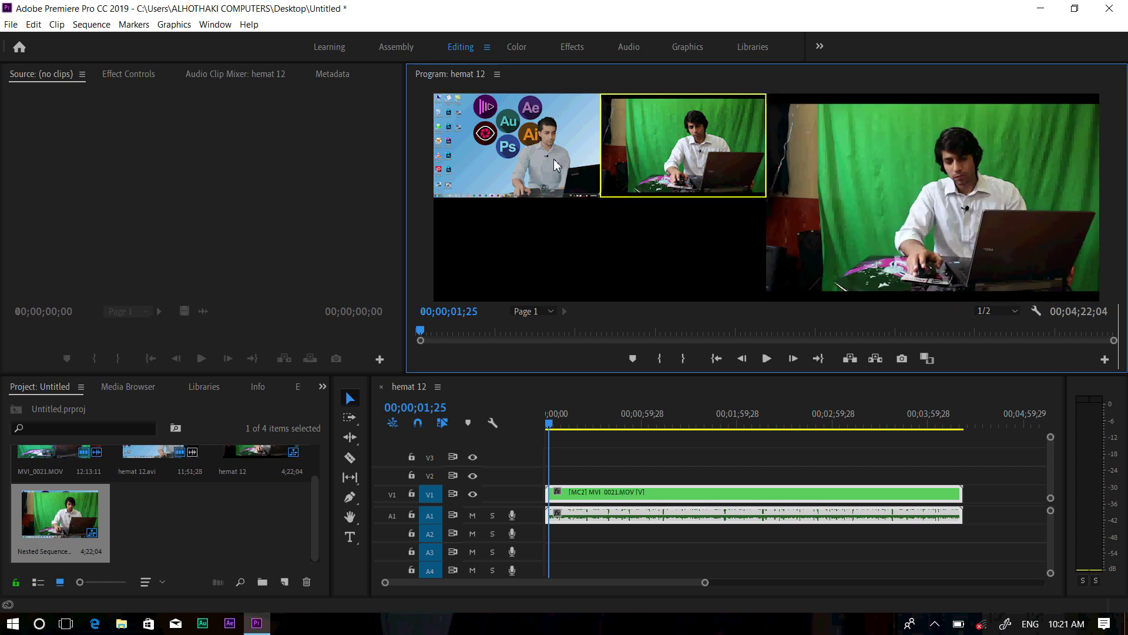
{"action": "left_click", "coordinate": [599, 164]}
{"action": "key", "text": "2"}
{"action": "left_click", "coordinate": [531, 141]}
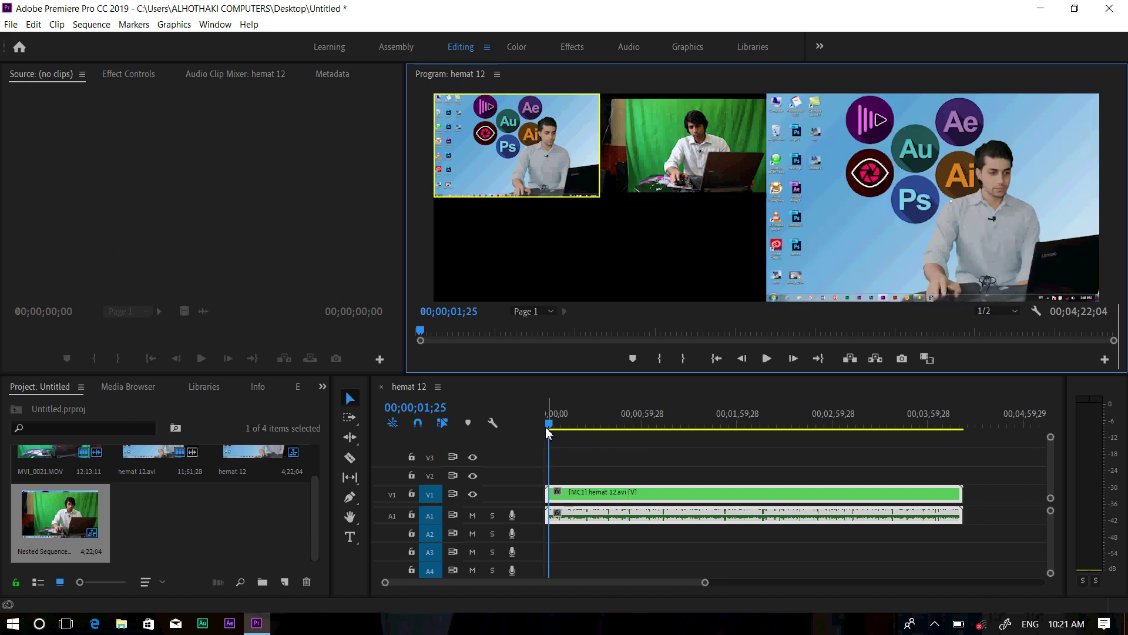
Activate the MVI_0021.MOV angle at the sequence start, play to 00;00;15;01 and switch to the hemat 12.avi angle.
{"action": "left_click_drag", "start_coordinate": [549, 426], "coordinate": [546, 426]}
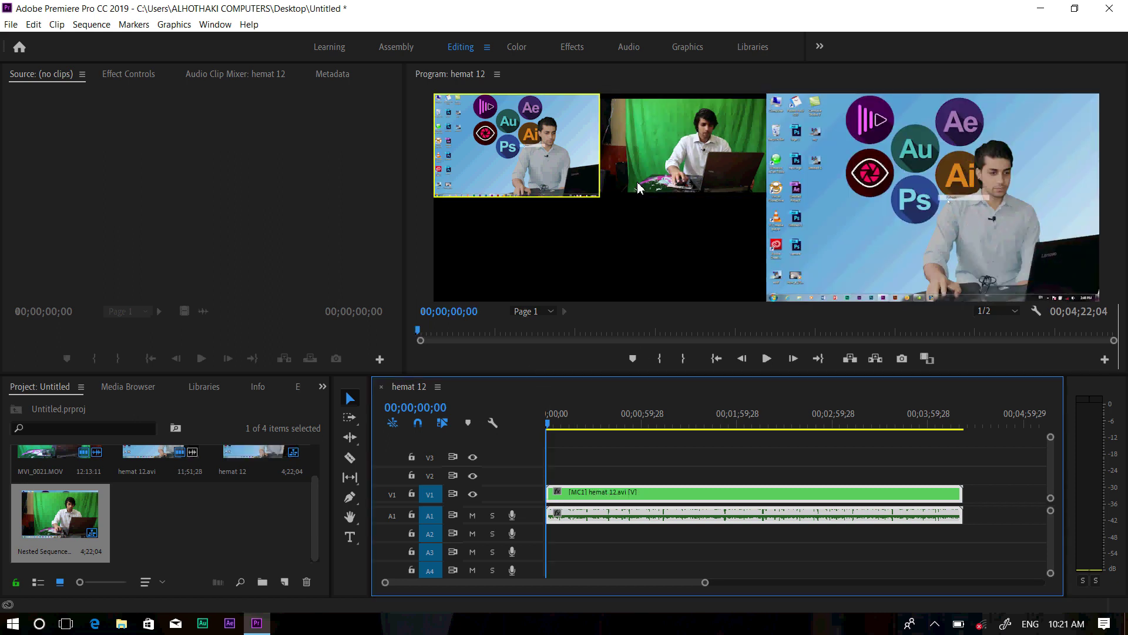
{"action": "left_click", "coordinate": [721, 165]}
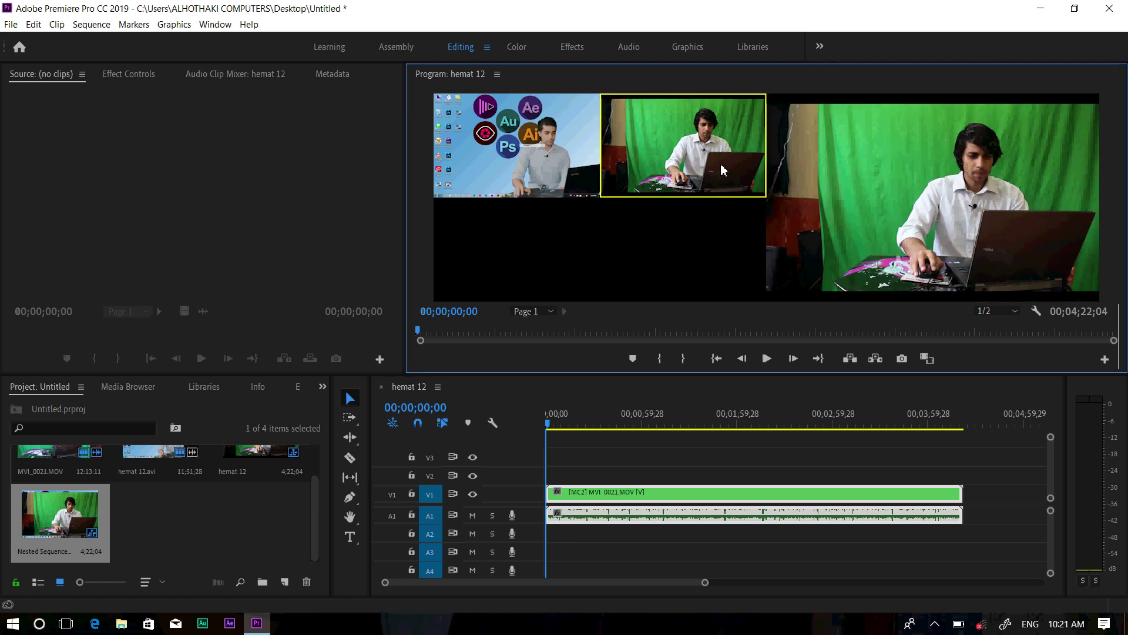
{"action": "left_click", "coordinate": [766, 359]}
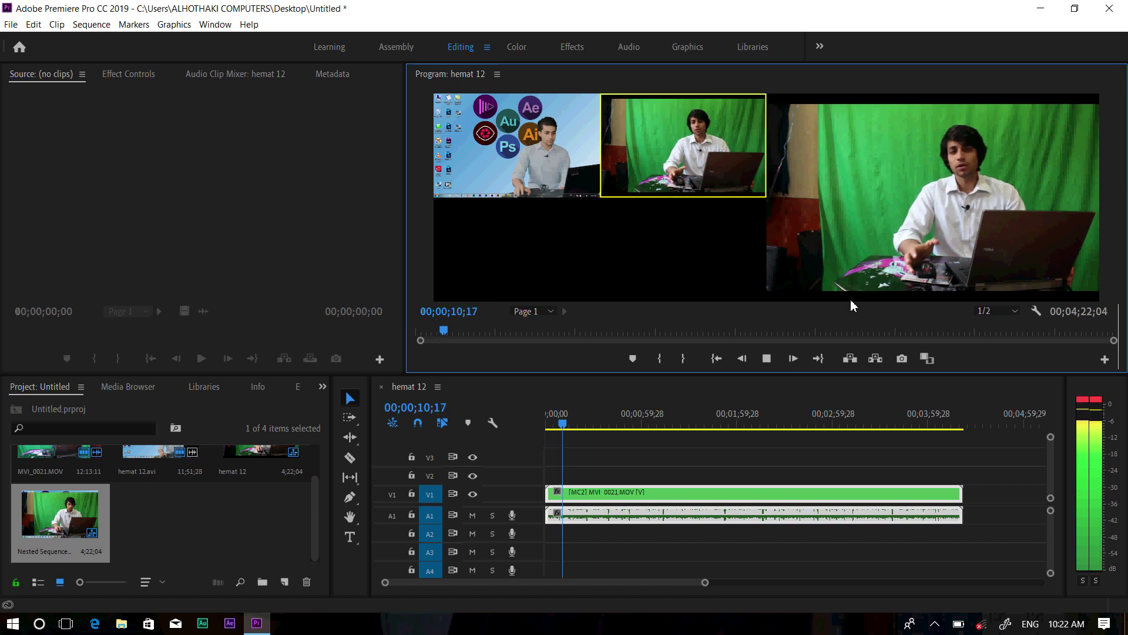
{"action": "left_click", "coordinate": [767, 359]}
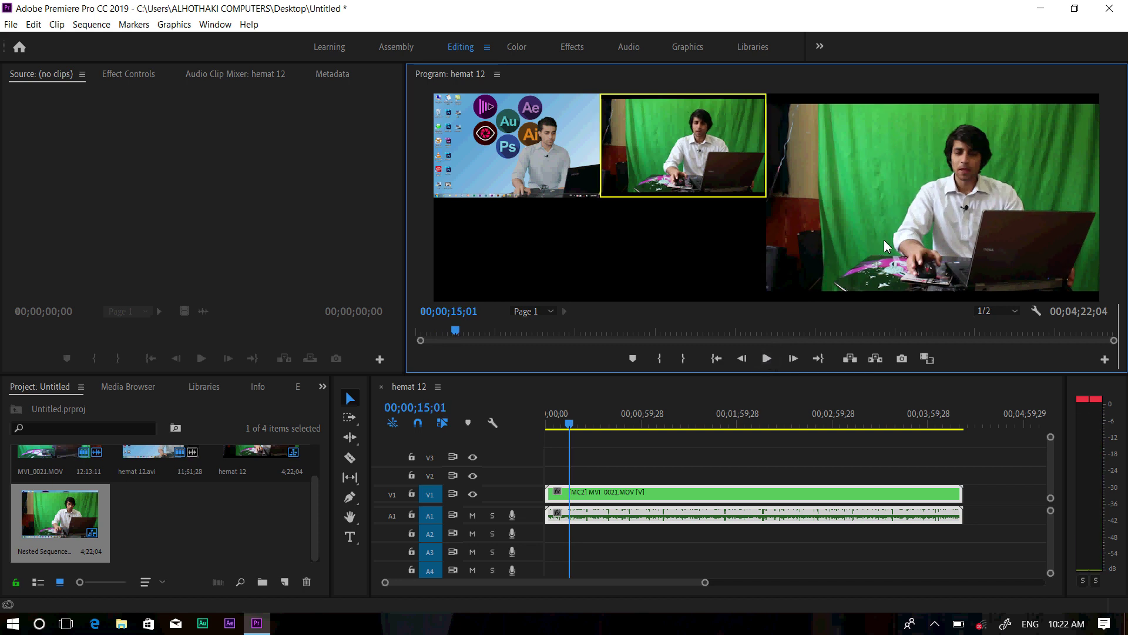
{"action": "left_click", "coordinate": [574, 178]}
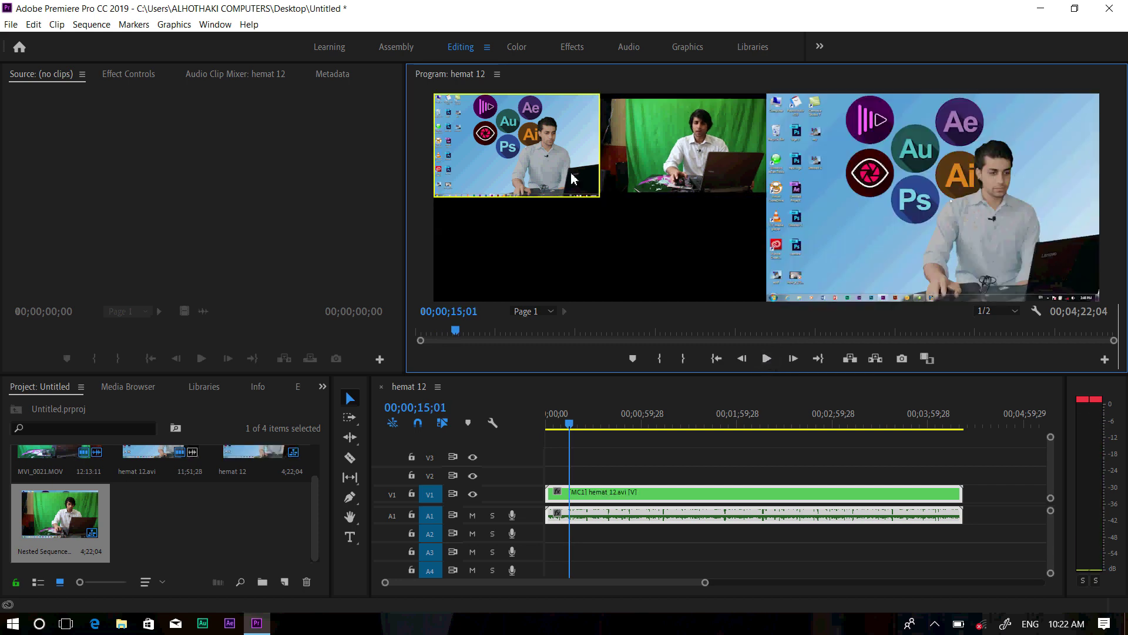
Play from 00;00;15;01, alternate the live angle between MVI_0021.MOV and hemat 12.avi, and stop at 00;00;38;24 on hemat 12.avi.
{"action": "left_click", "coordinate": [767, 358]}
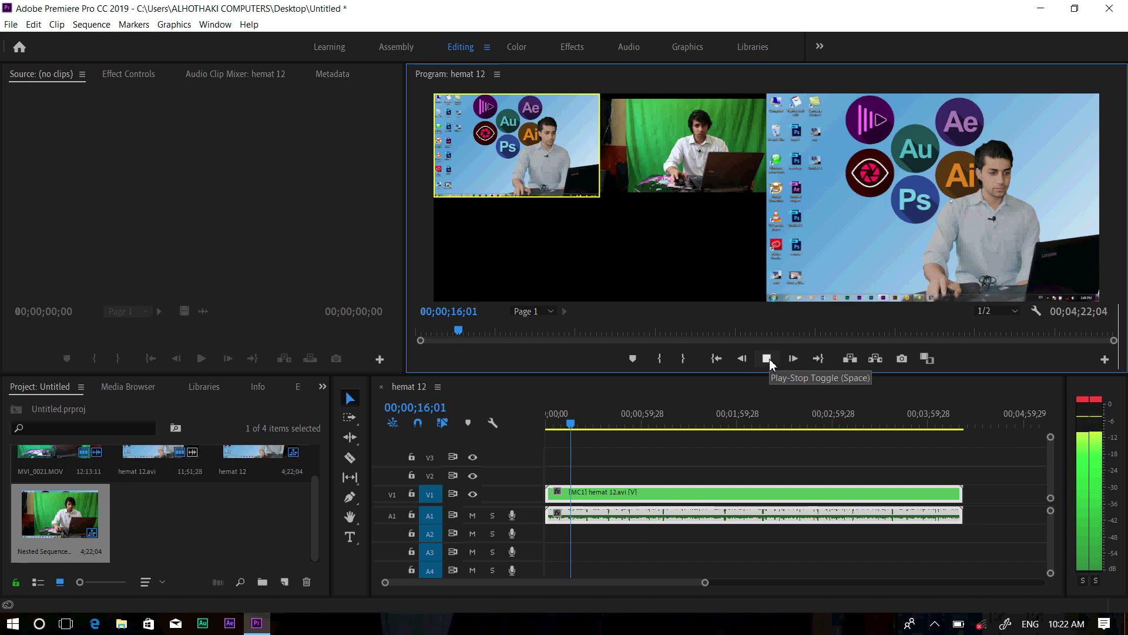
{"action": "left_click", "coordinate": [693, 143]}
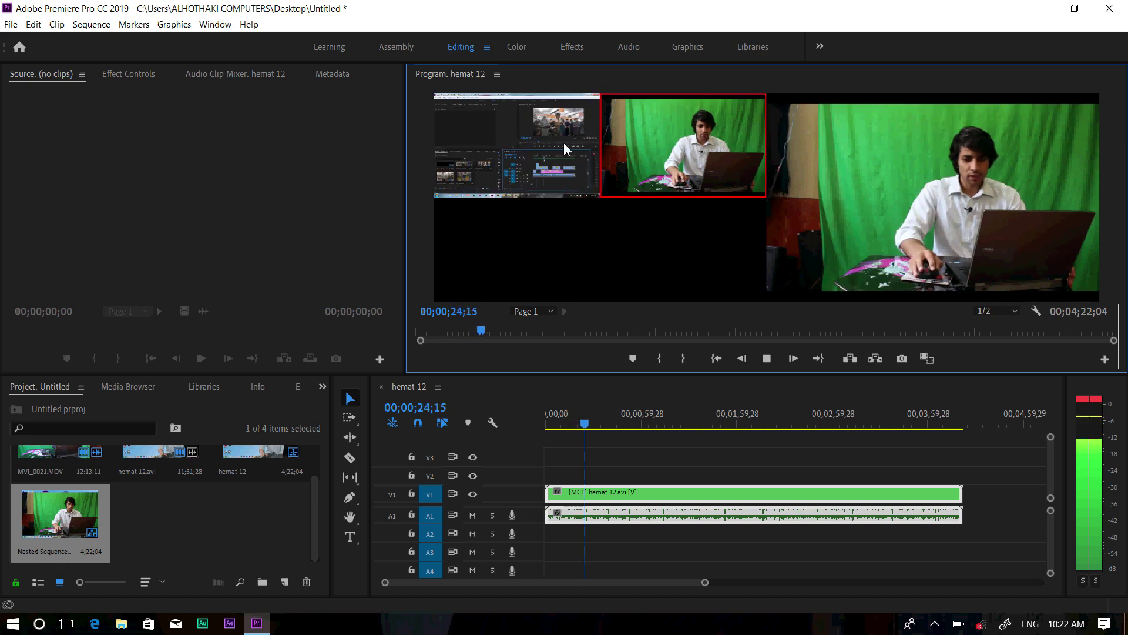
{"action": "left_click", "coordinate": [563, 143]}
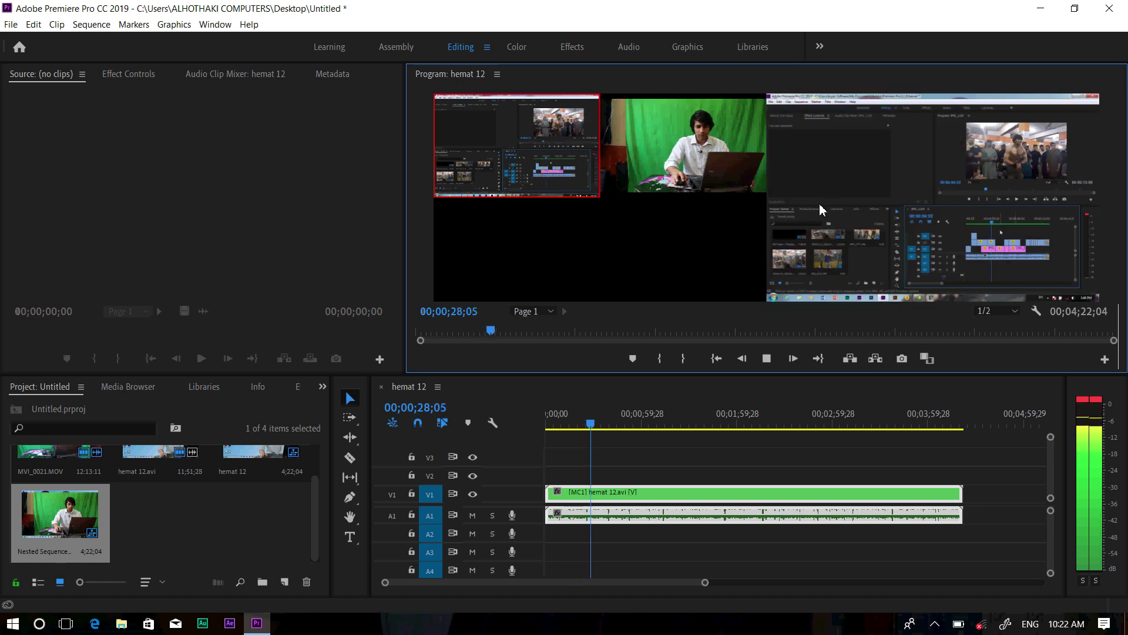
{"action": "left_click", "coordinate": [673, 143]}
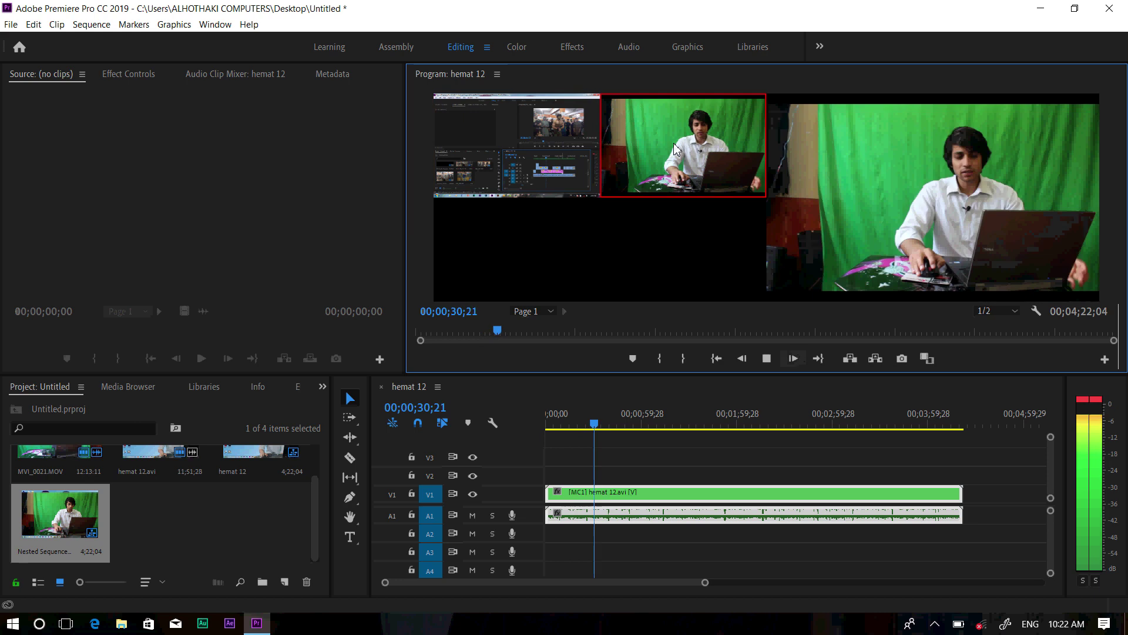
{"action": "left_click", "coordinate": [564, 149]}
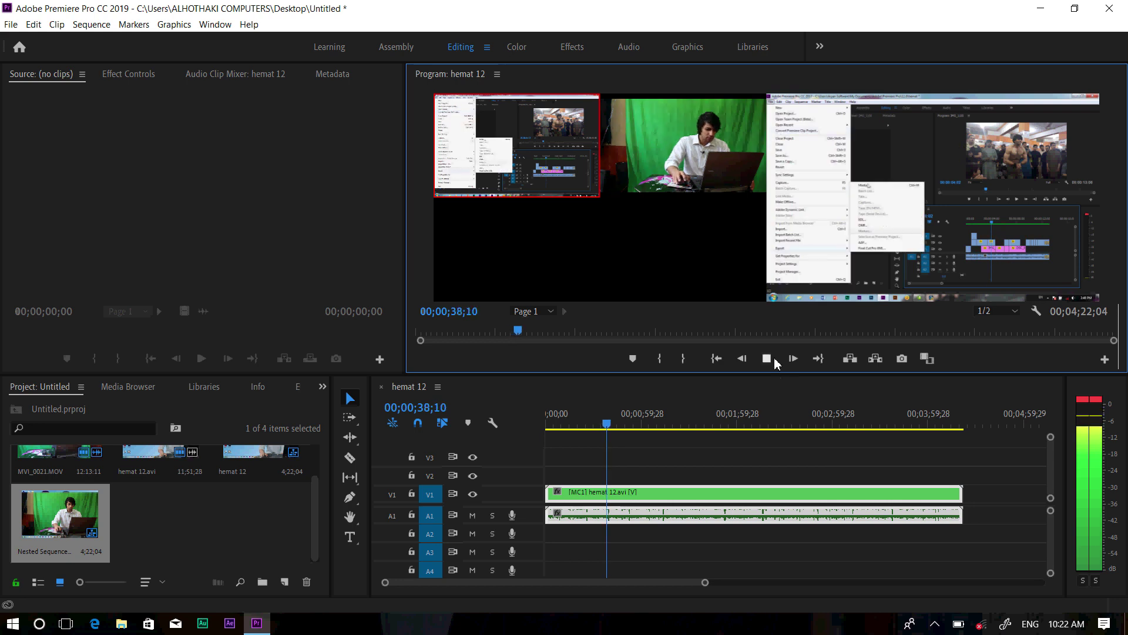
{"action": "key", "text": "space"}
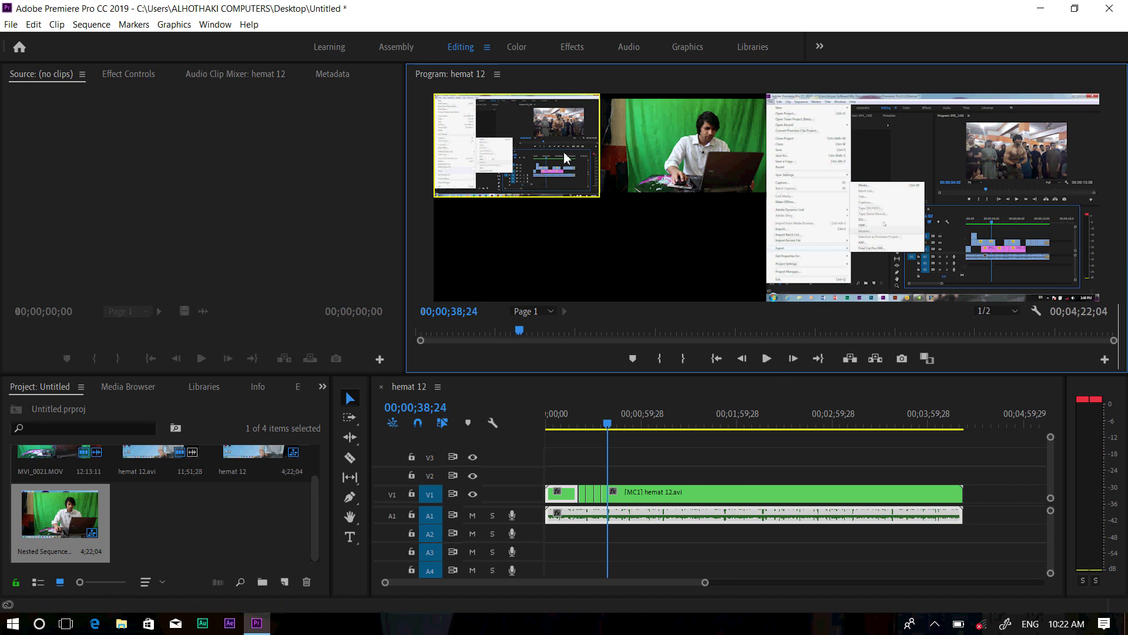
Resume playback from 00;00;38;24, keep alternating between the two camera angles, and stop at about 00;00;49;24 on hemat 12.avi.
{"action": "left_click", "coordinate": [766, 358]}
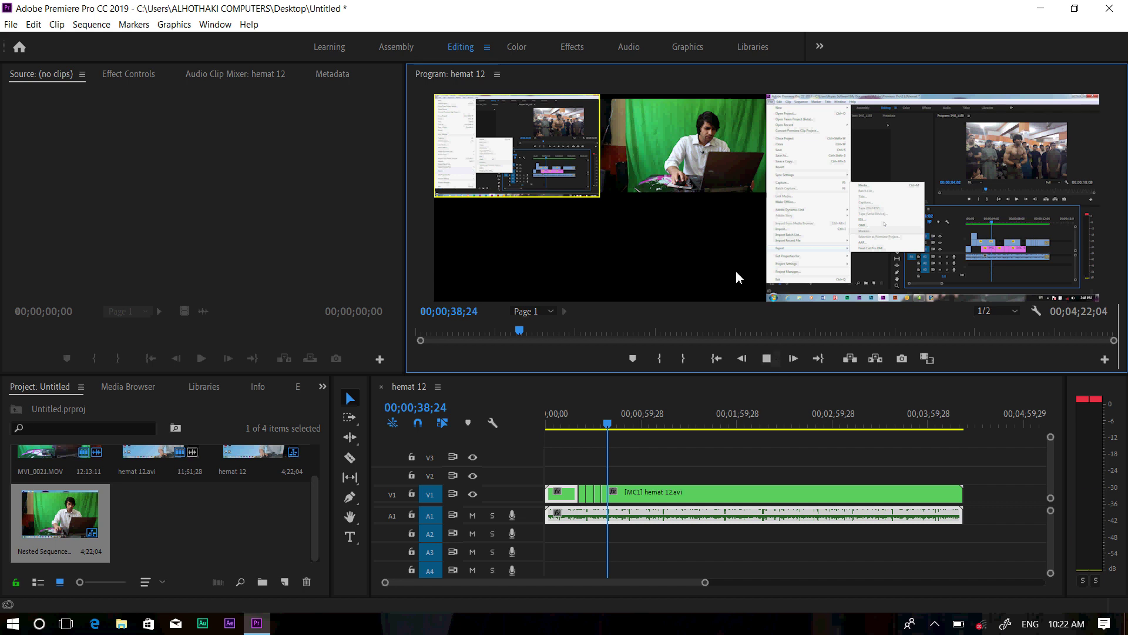
{"action": "left_click", "coordinate": [708, 172]}
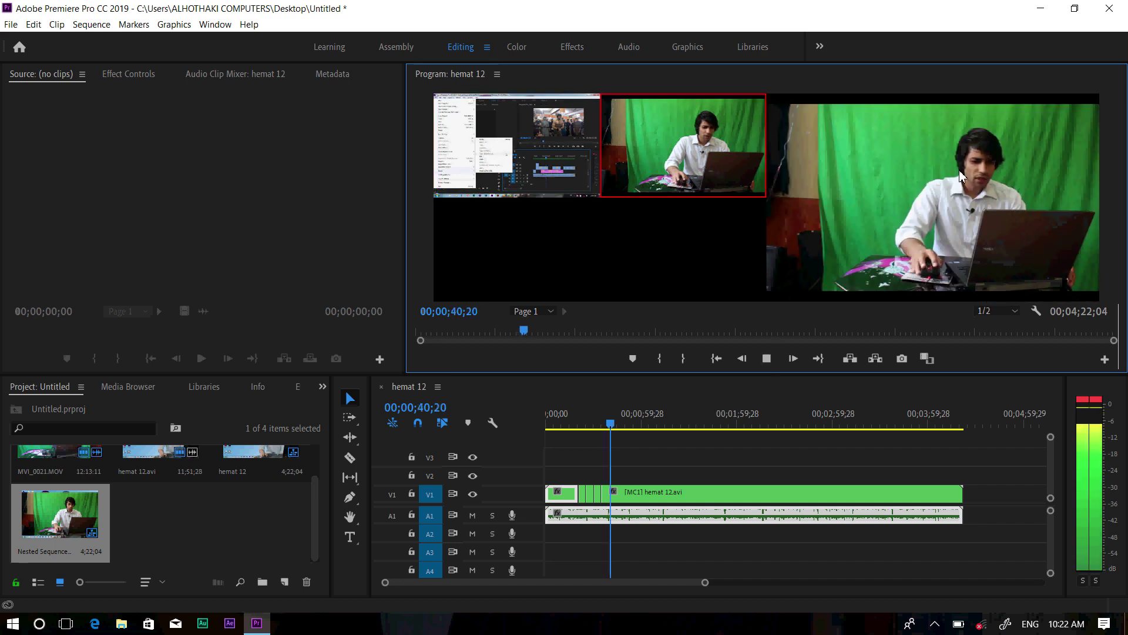
{"action": "left_click", "coordinate": [538, 171]}
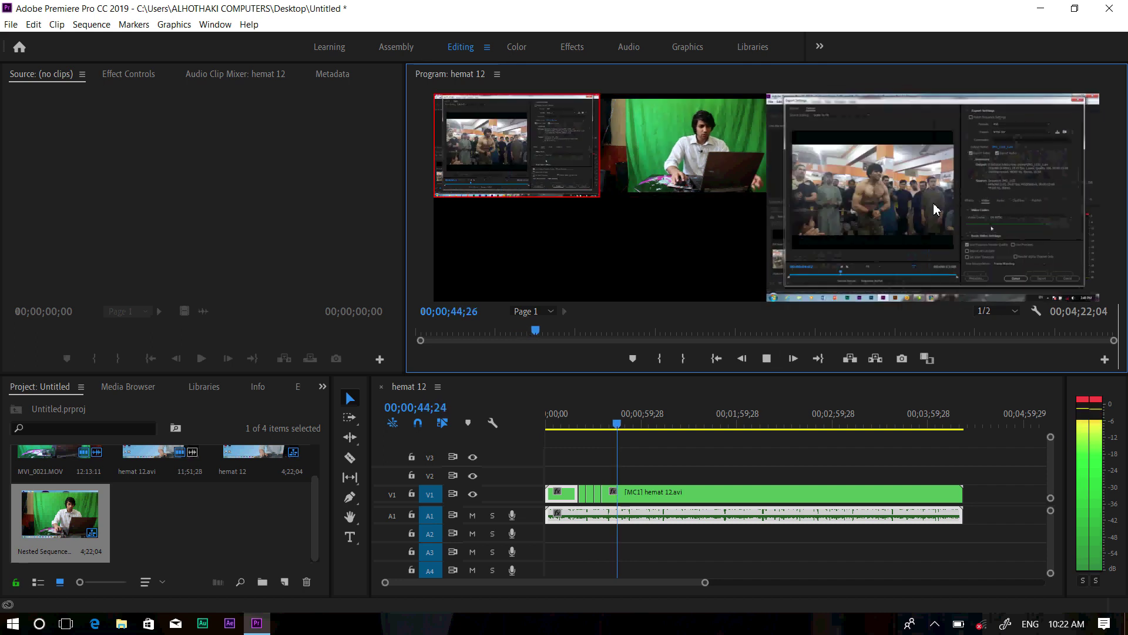
{"action": "left_click", "coordinate": [758, 170]}
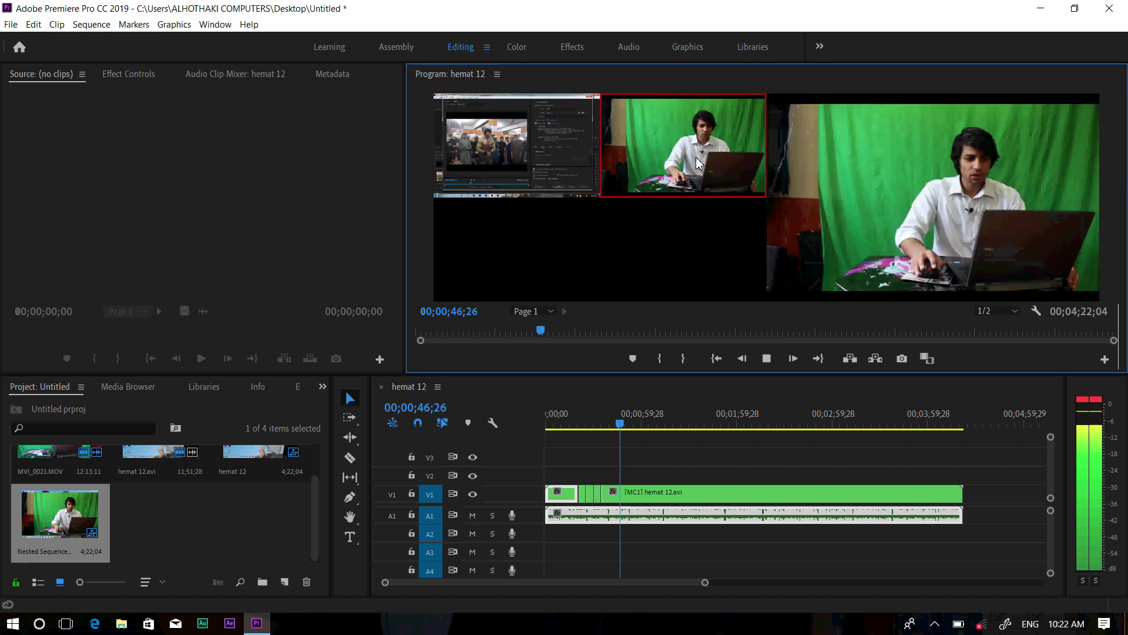
{"action": "left_click", "coordinate": [553, 145]}
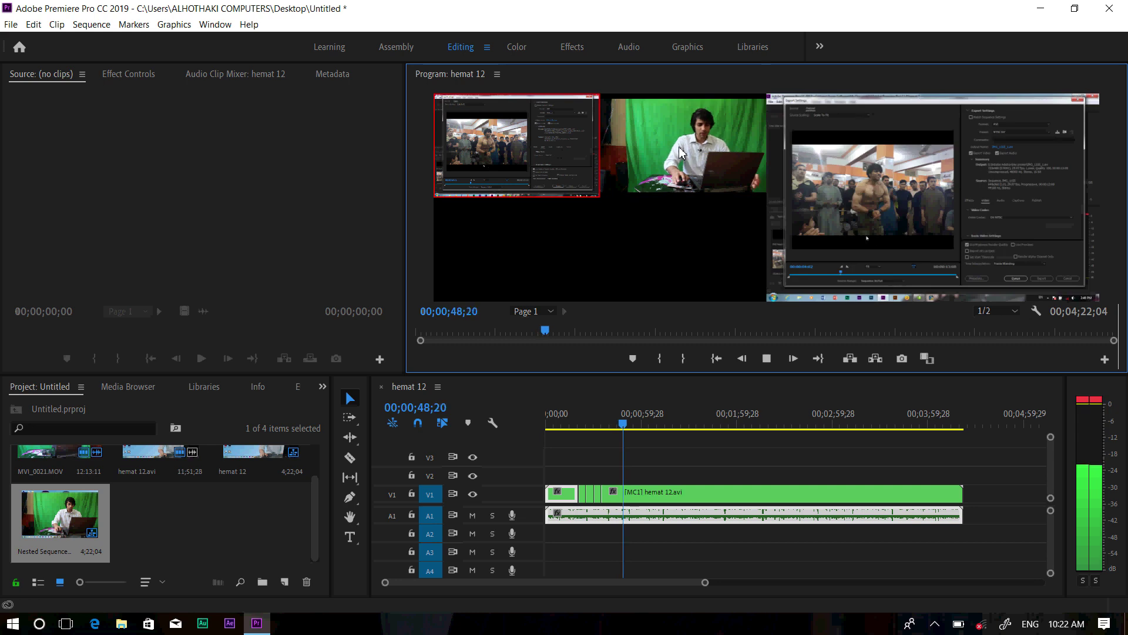
{"action": "left_click", "coordinate": [679, 146]}
{"action": "left_click", "coordinate": [559, 144]}
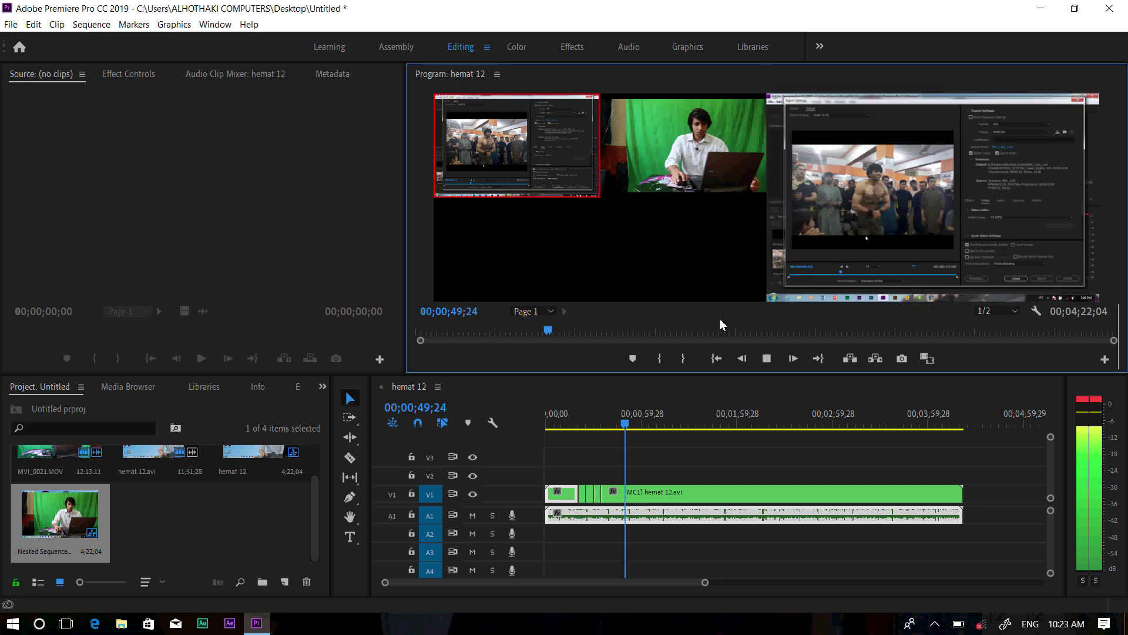
{"action": "left_click", "coordinate": [766, 359]}
Inspect the multi-camera cuts on V1 by scrubbing through the alternating segments to about 00;00;31;29.
{"action": "left_click_drag", "start_coordinate": [626, 425], "coordinate": [582, 424]}
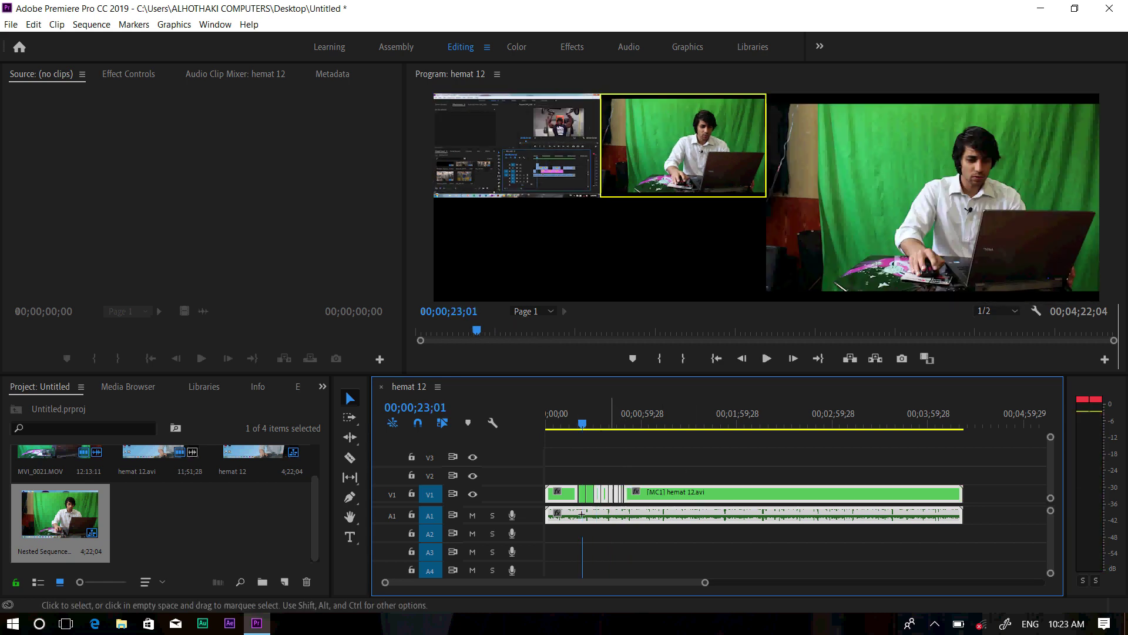
{"action": "left_click_drag", "start_coordinate": [689, 471], "coordinate": [580, 513]}
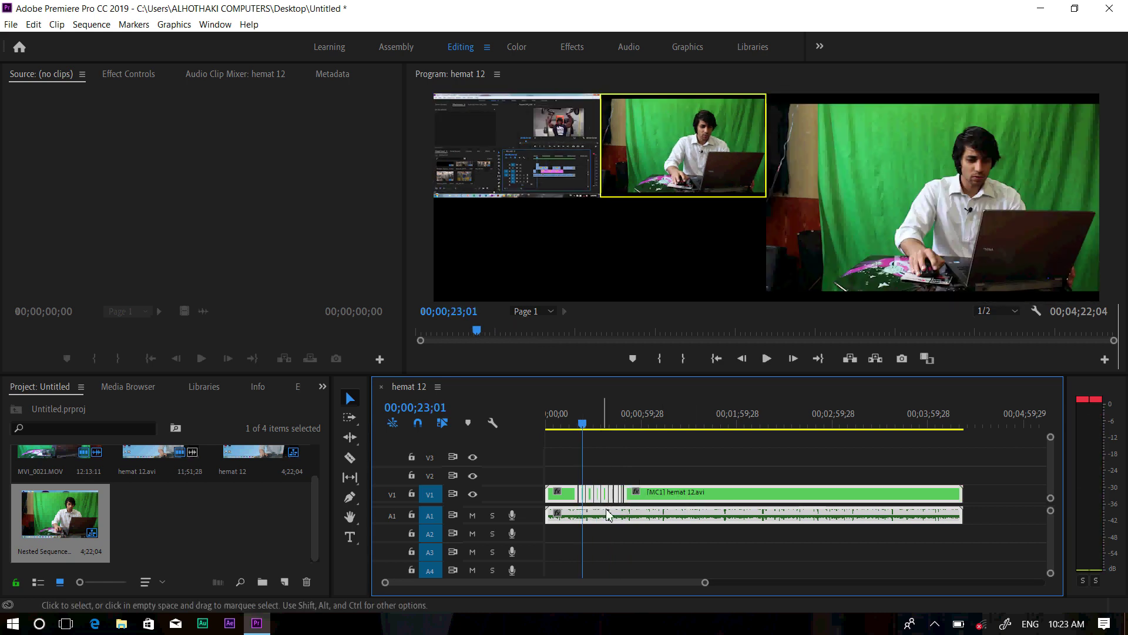
{"action": "key", "text": "="}
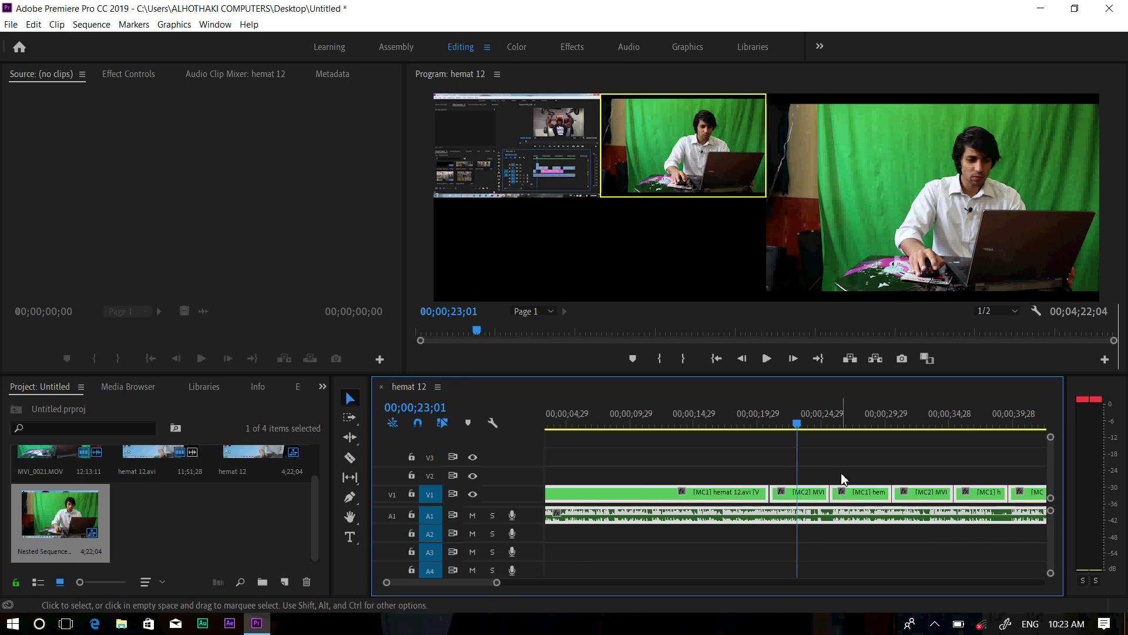
{"action": "left_click_drag", "start_coordinate": [697, 420], "coordinate": [754, 427]}
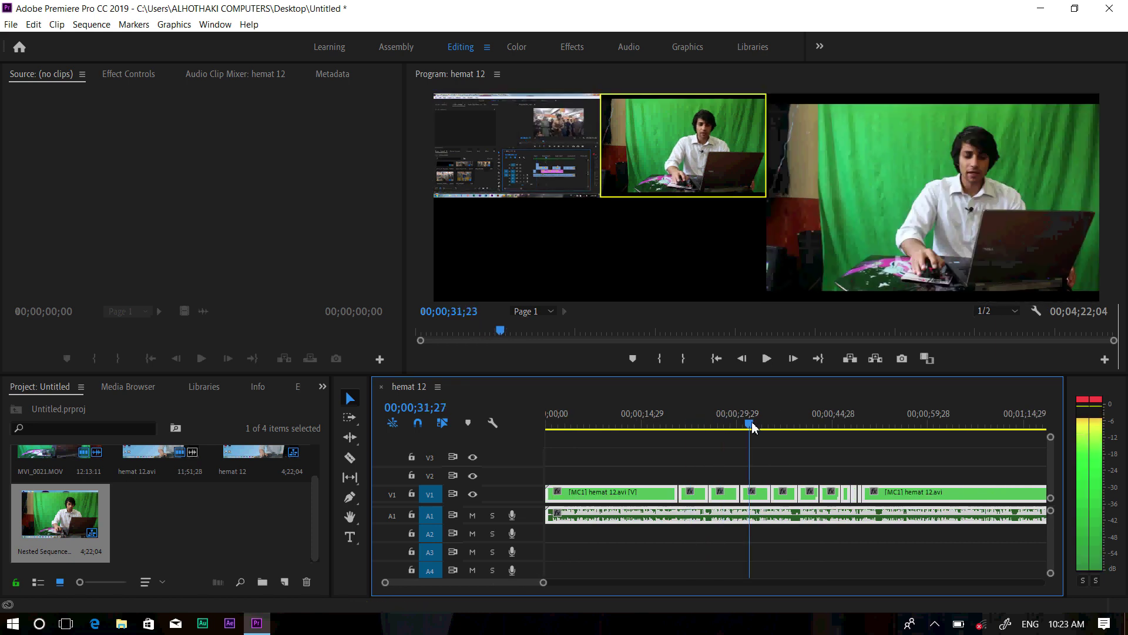
Switch the Program monitor to Composite Video and review the angle changes up to 00;00;42;00.
{"action": "left_click", "coordinate": [1036, 312]}
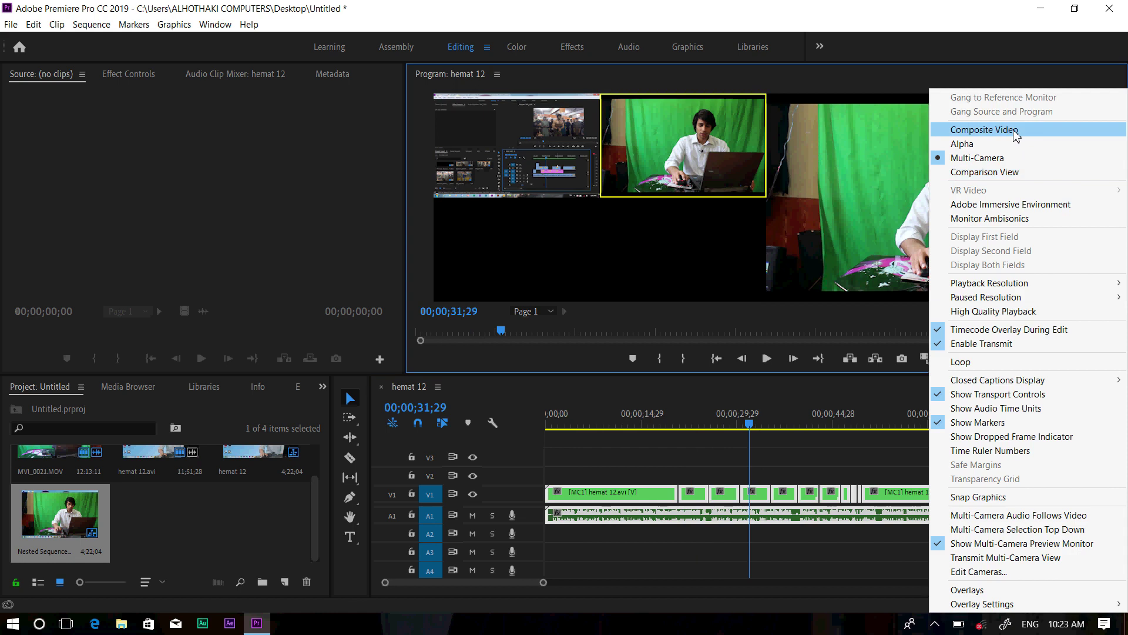
{"action": "left_click", "coordinate": [1015, 131]}
{"action": "left_click_drag", "start_coordinate": [747, 423], "coordinate": [672, 425]}
{"action": "key", "text": "space"}
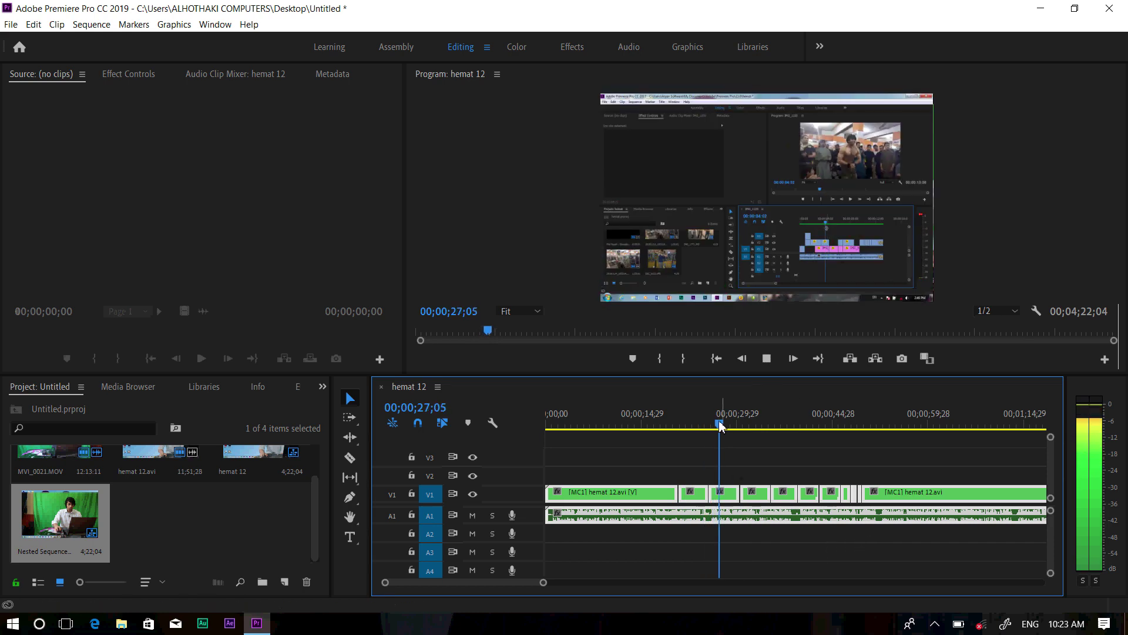
{"action": "left_click_drag", "start_coordinate": [723, 422], "coordinate": [814, 433]}
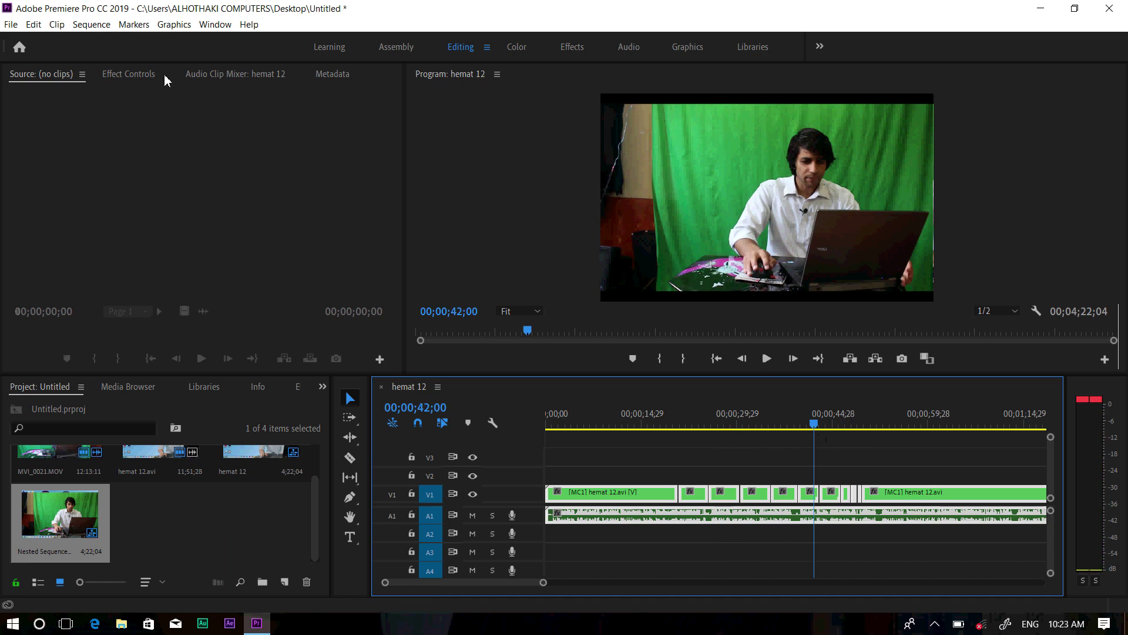
Examine the Multi-Camera options of the selected timeline segments, then deselect all the segments.
{"action": "left_click", "coordinate": [57, 24]}
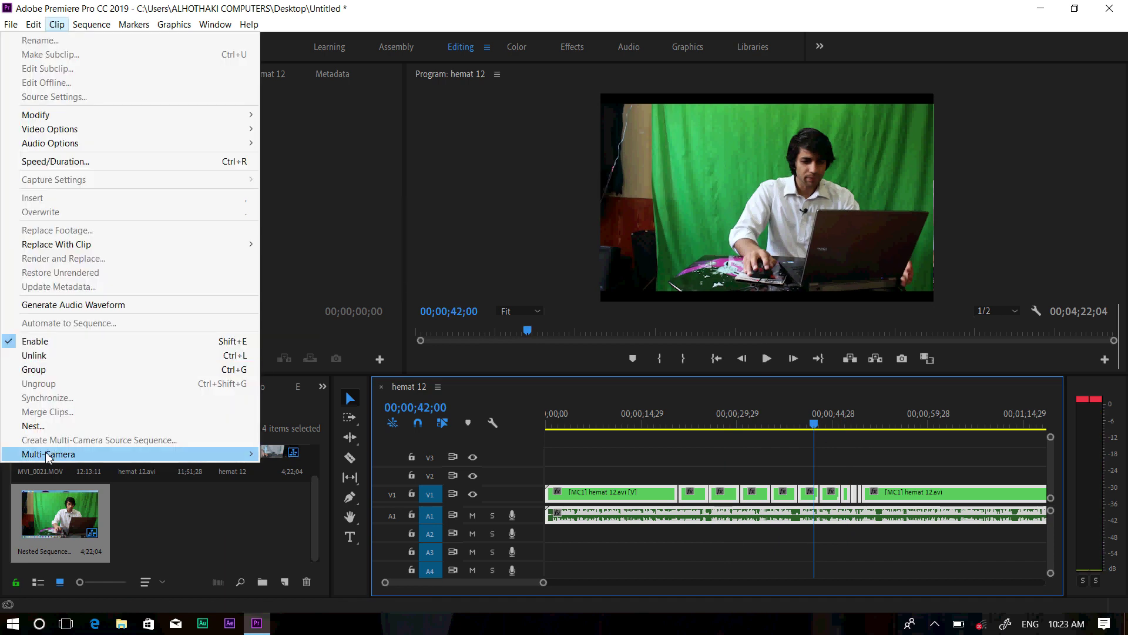
{"action": "mouse_move", "coordinate": [47, 456]}
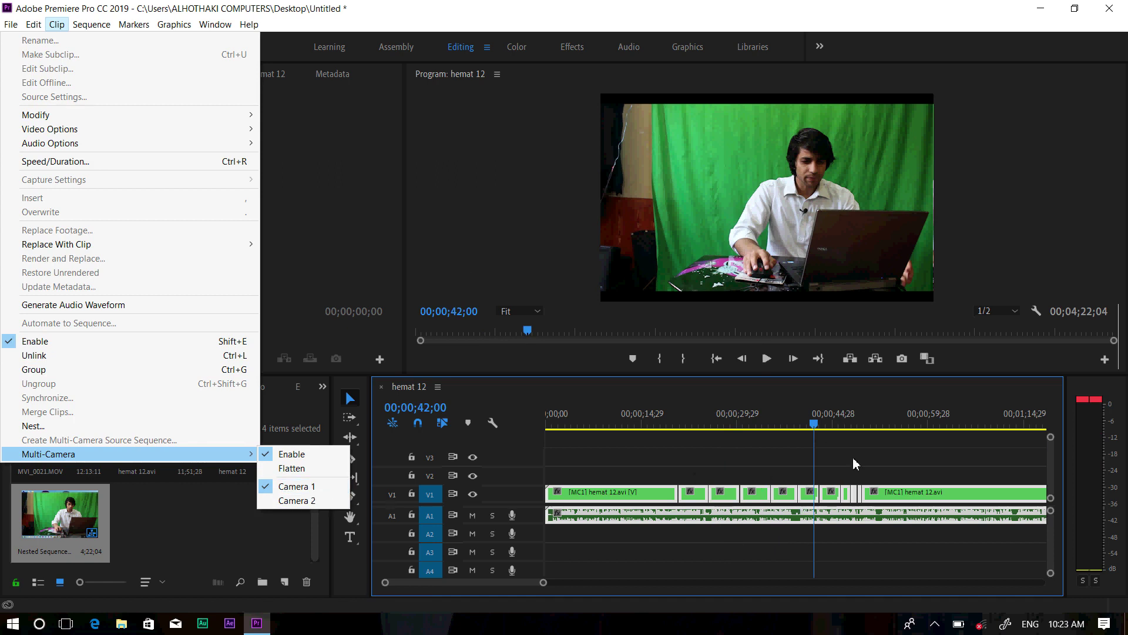
{"action": "left_click", "coordinate": [943, 458]}
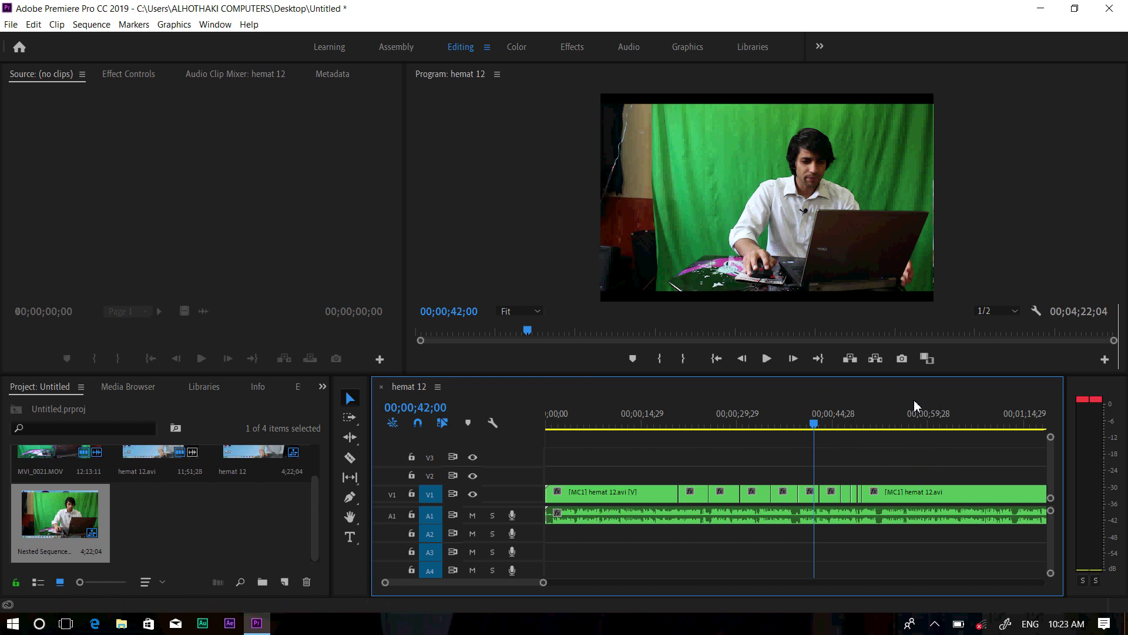
Undo the multi-camera cuts and the nesting, back to the separate MVI_0021.MOV and hemat 12.avi clips on V2 and V1.
{"action": "left_click", "coordinate": [805, 424]}
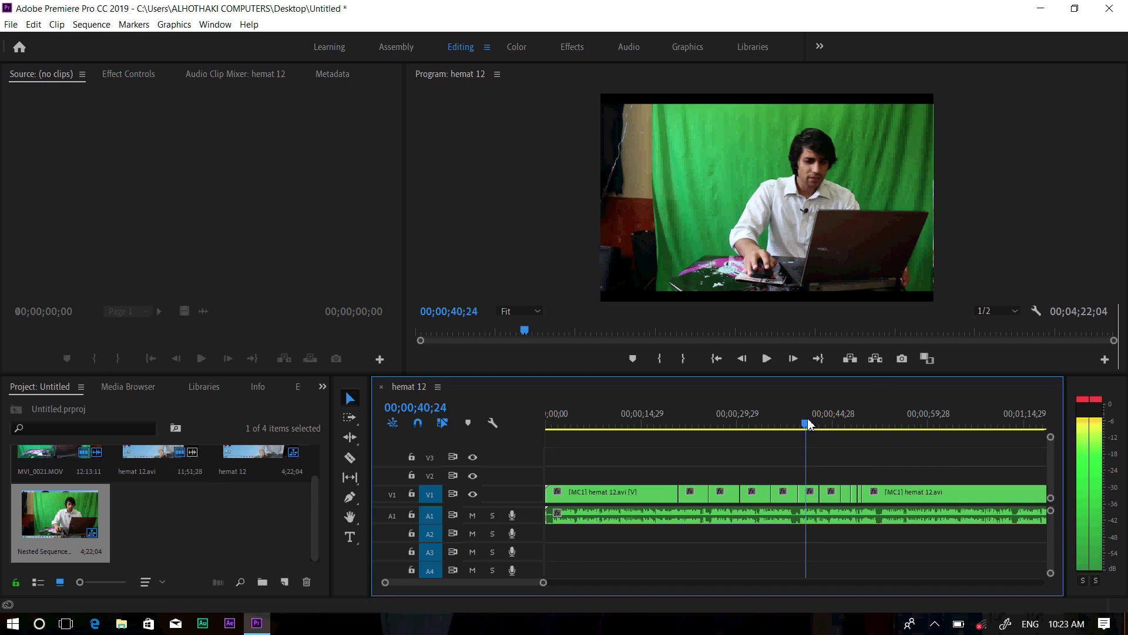
{"action": "left_click_drag", "start_coordinate": [939, 464], "coordinate": [661, 527]}
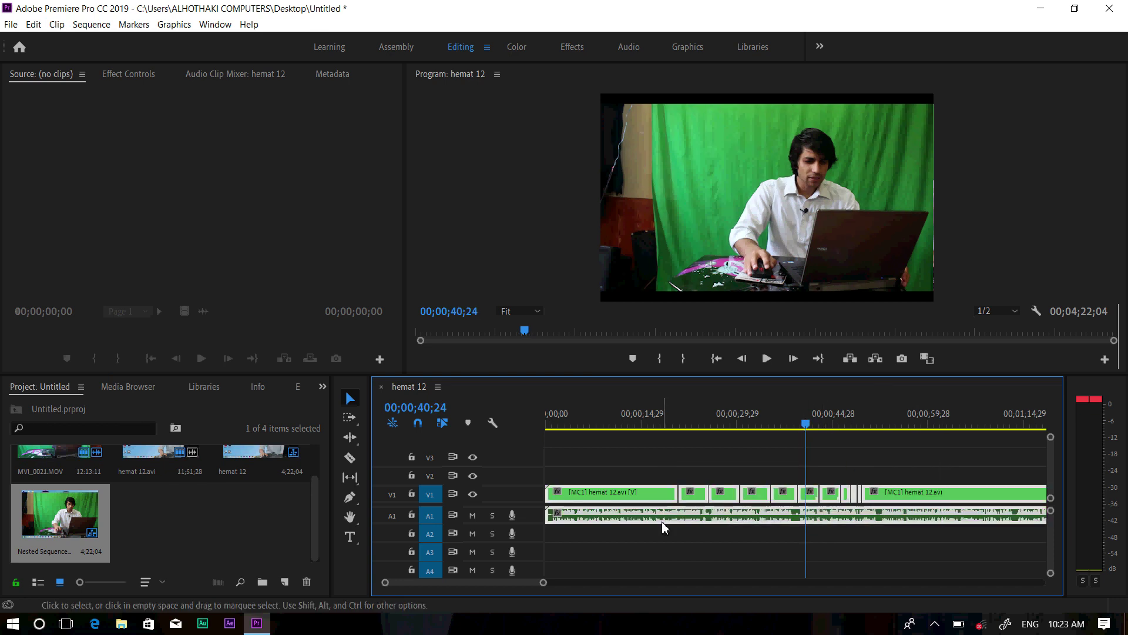
{"action": "key", "text": "ctrl+z"}
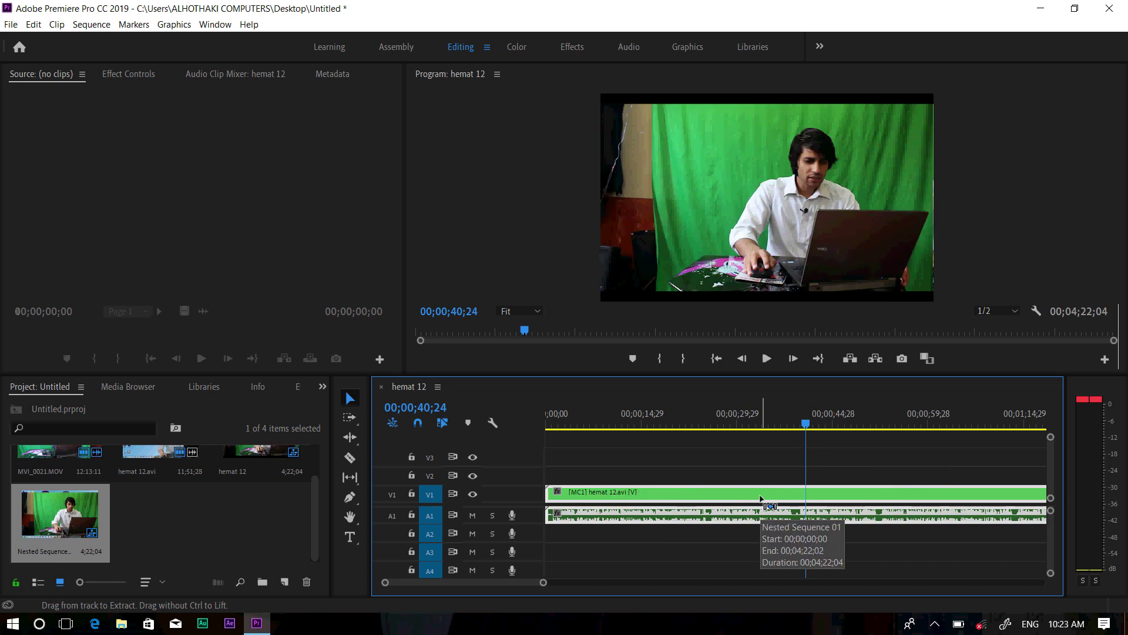
{"action": "key", "text": "ctrl+z"}
{"action": "key", "text": "ctrl+z"}
{"action": "key", "text": "ctrl+z"}
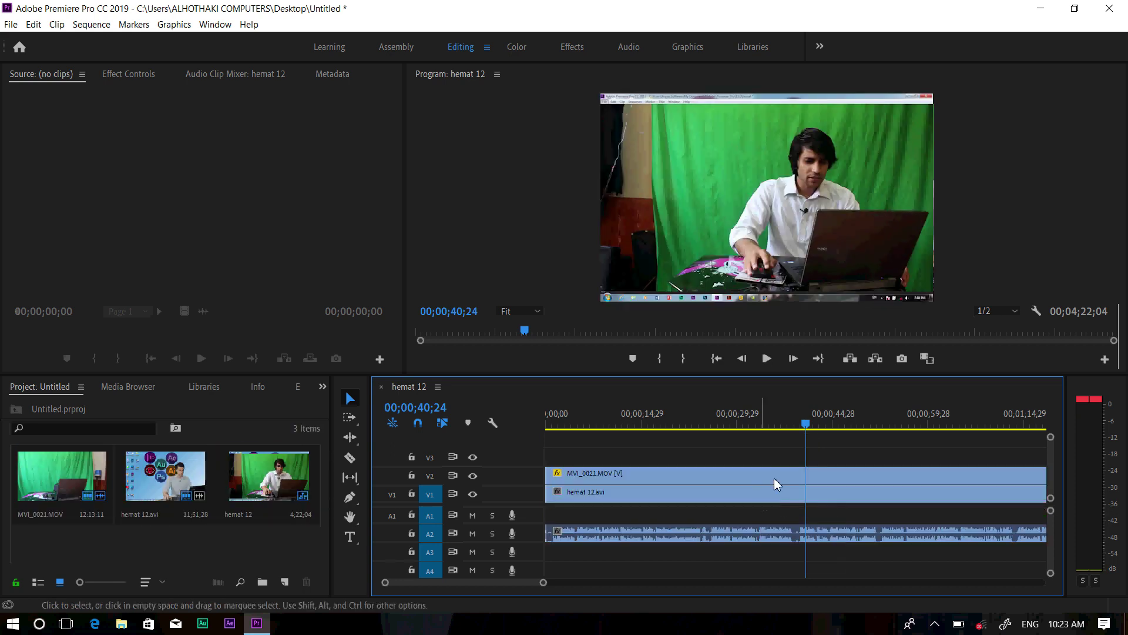
Split the MVI_0021.MOV clip on V2 at two points, one on each side of 00;00;32;13.
{"action": "left_click_drag", "start_coordinate": [806, 424], "coordinate": [752, 424]}
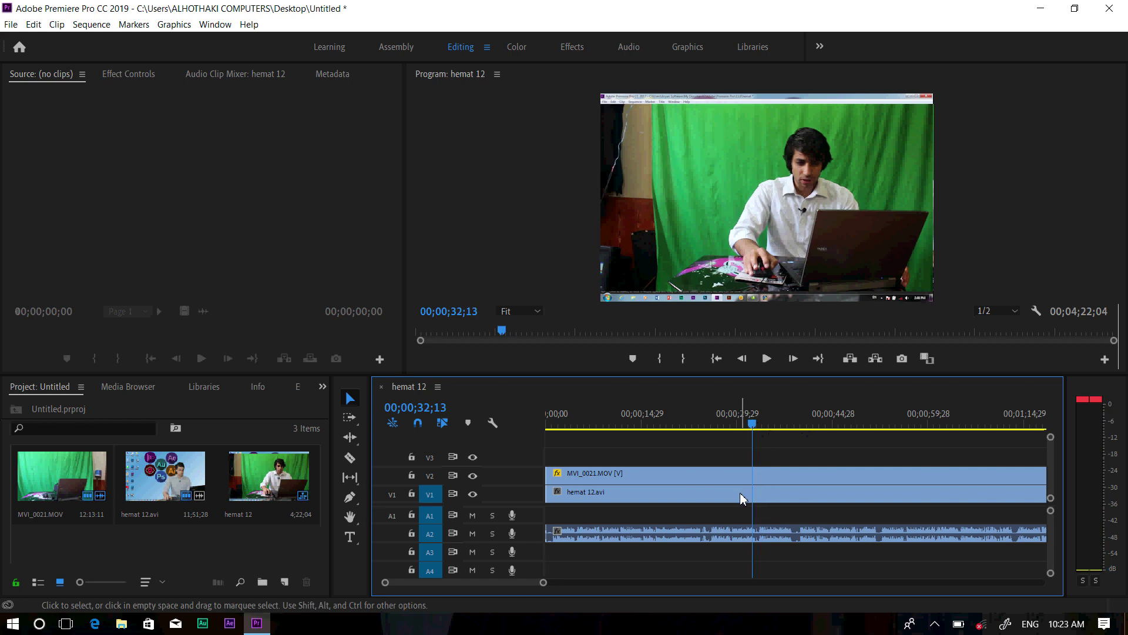
{"action": "left_click", "coordinate": [740, 498]}
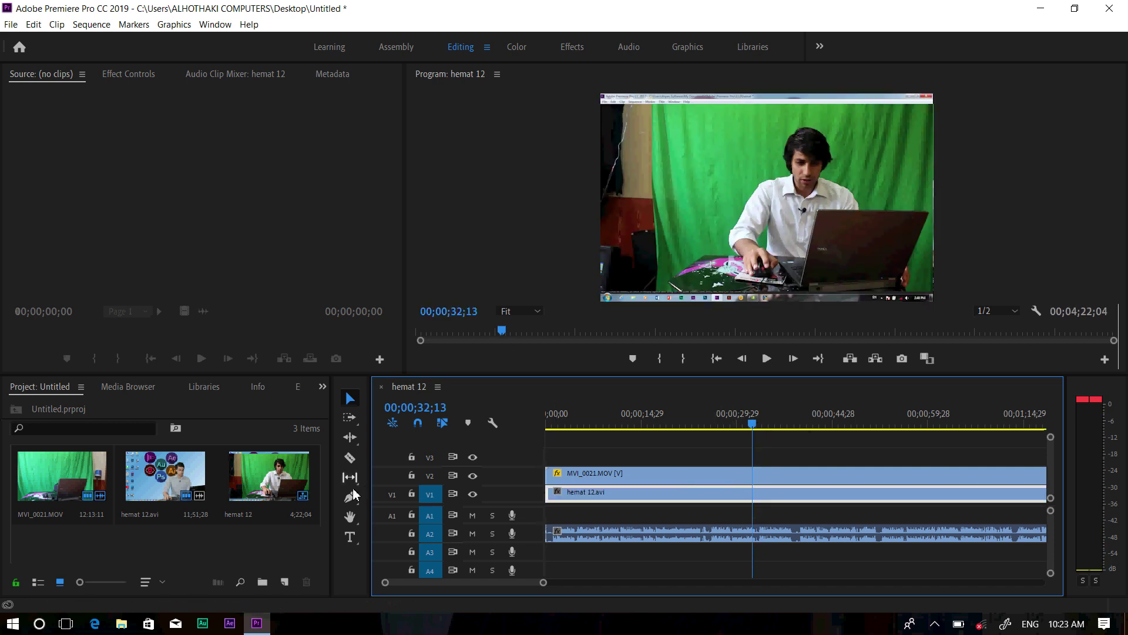
{"action": "left_click", "coordinate": [349, 458]}
{"action": "left_click", "coordinate": [721, 477]}
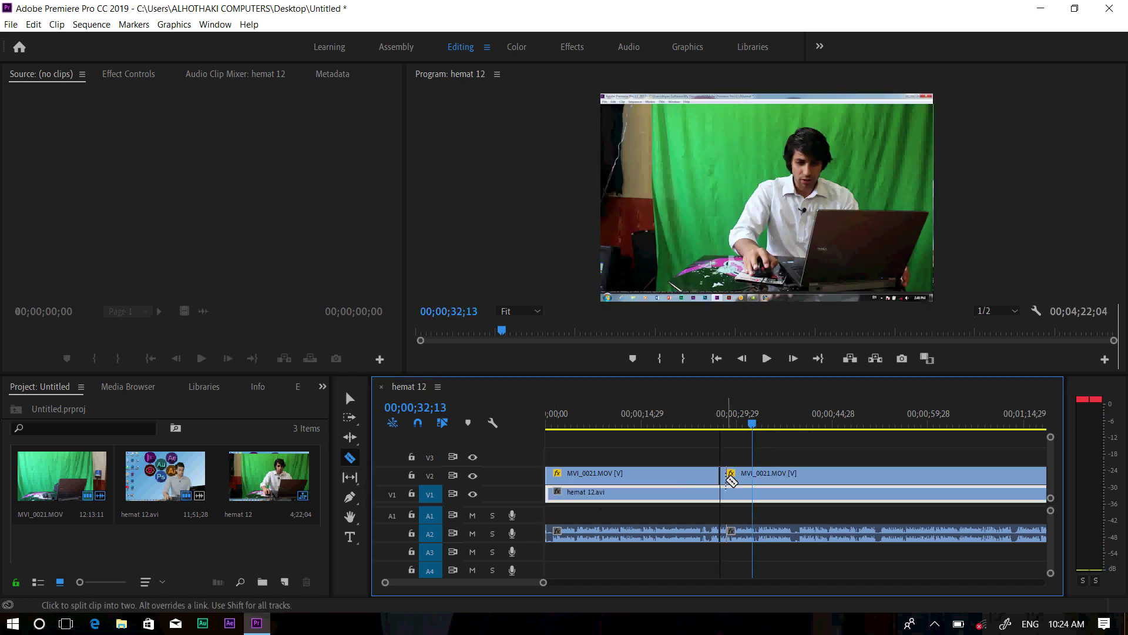
{"action": "left_click", "coordinate": [785, 477]}
Unlink the middle MVI_0021.MOV segment from its audio and delete only its video part.
{"action": "key", "text": "v"}
{"action": "left_click", "coordinate": [754, 477]}
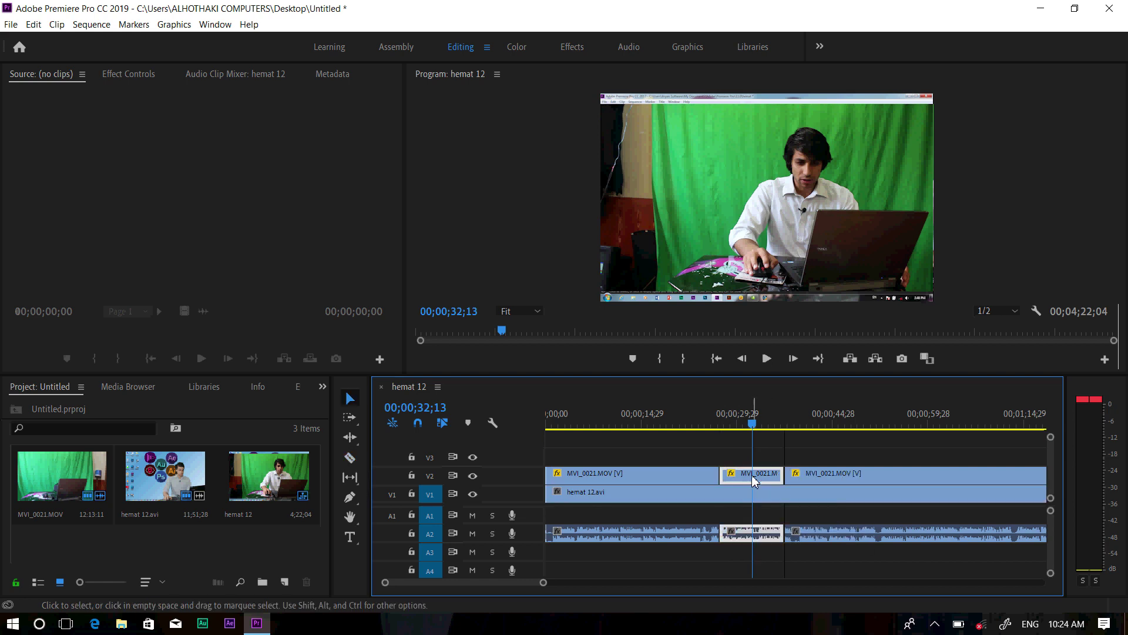
{"action": "right_click", "coordinate": [752, 474]}
{"action": "left_click", "coordinate": [781, 215]}
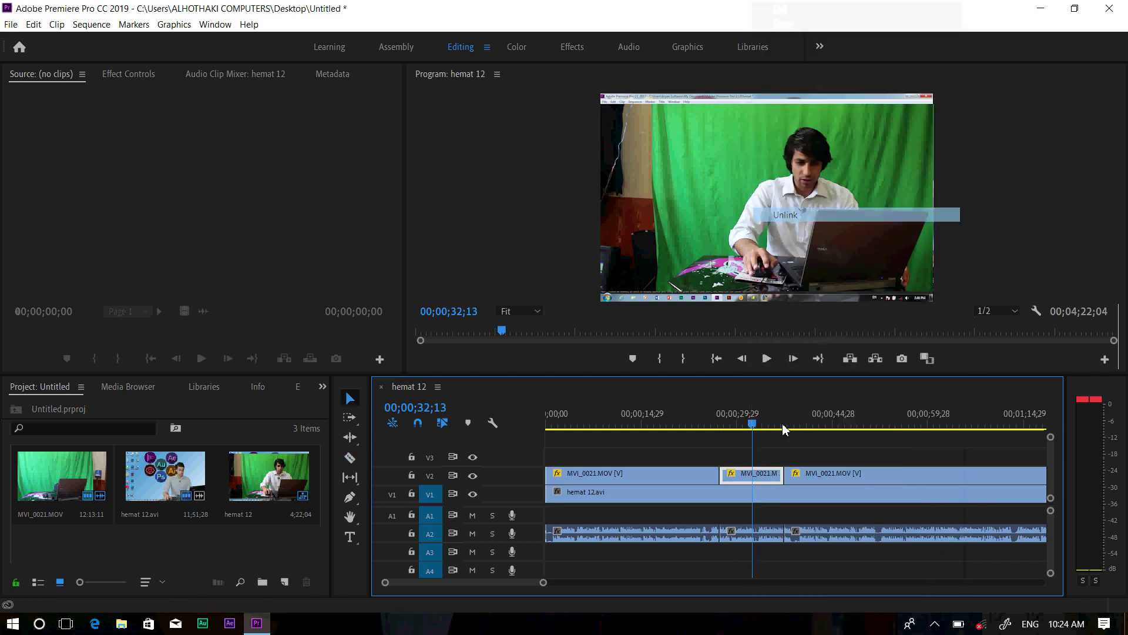
{"action": "key", "text": "Delete"}
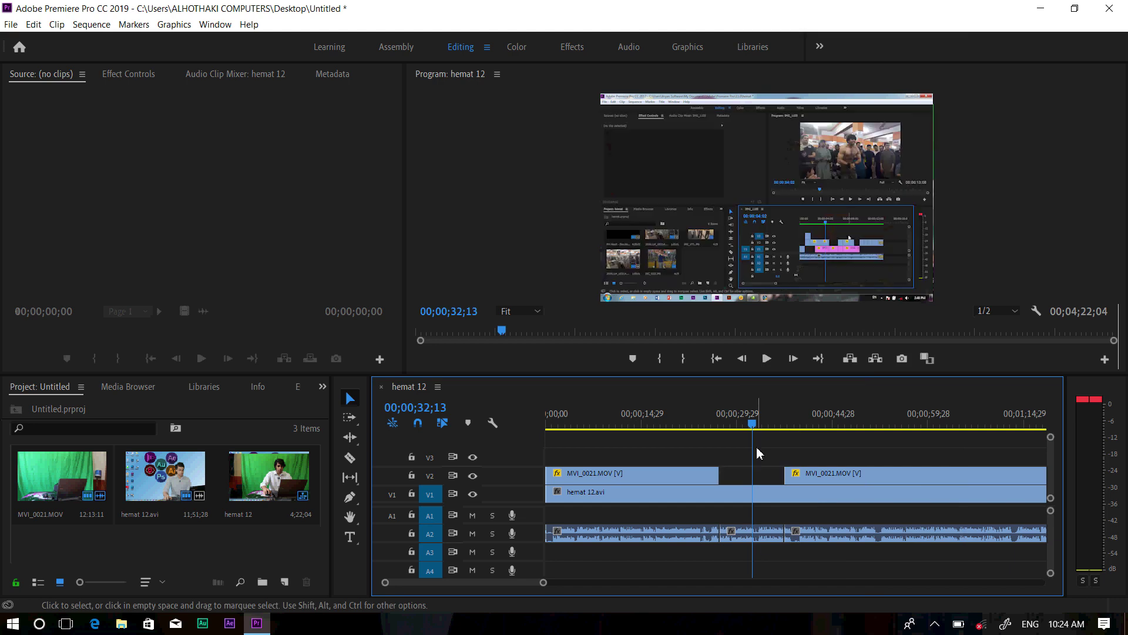
Scrub past the gap on V2 to 00;00;48;16 and bring up the Clip commands.
{"action": "left_click_drag", "start_coordinate": [757, 427], "coordinate": [855, 433]}
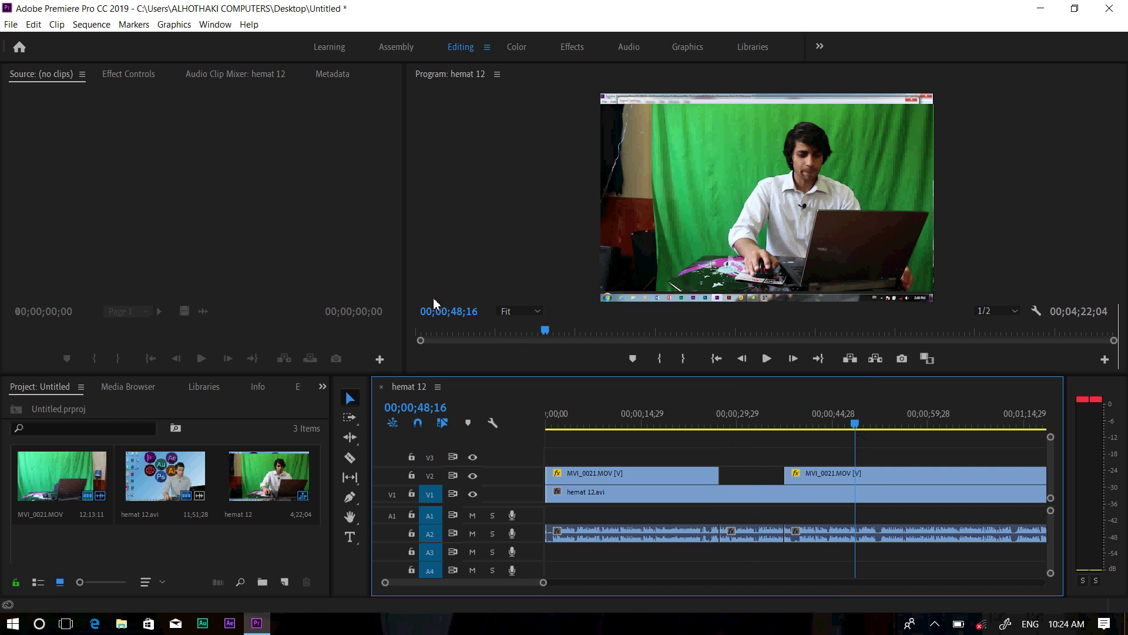
{"action": "left_click", "coordinate": [63, 27]}
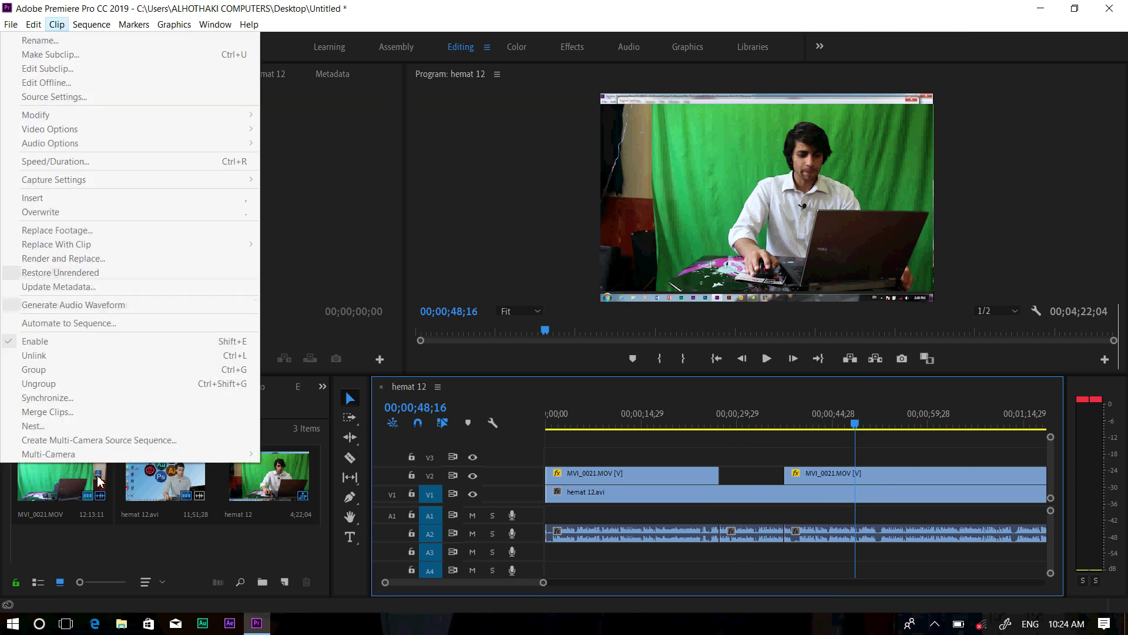